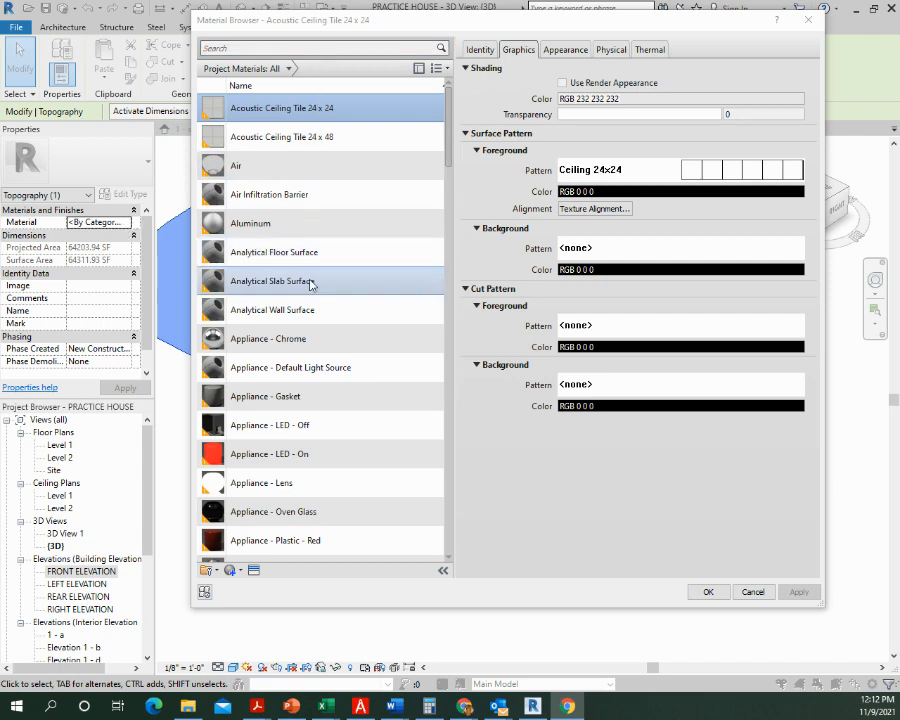
Scroll down the Material Browser list and select the Earth material.
scroll(311, 282, "down", 6)
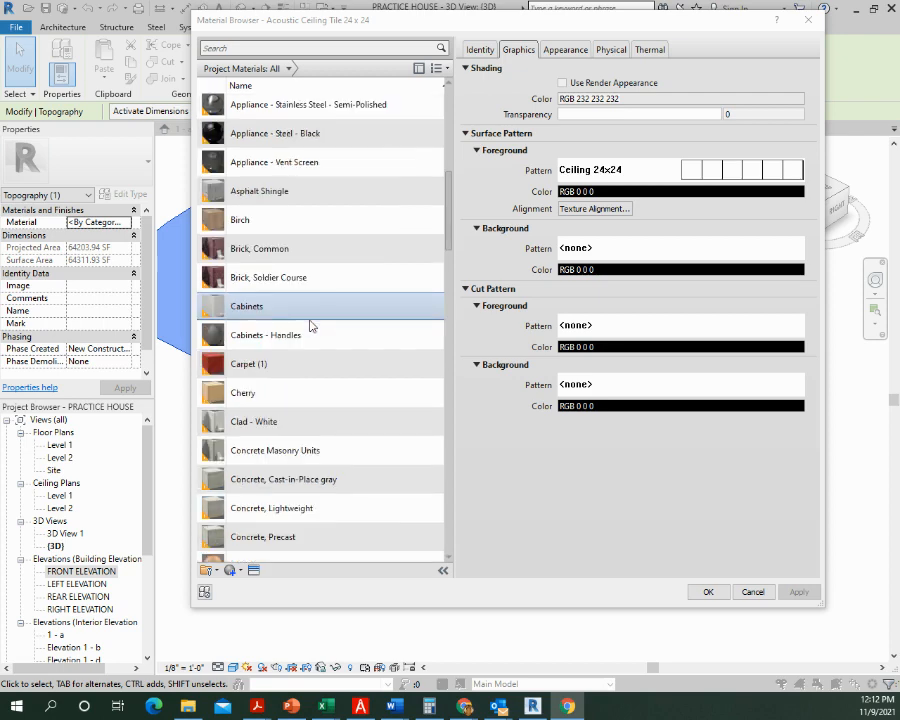
scroll(311, 325, "down", 5)
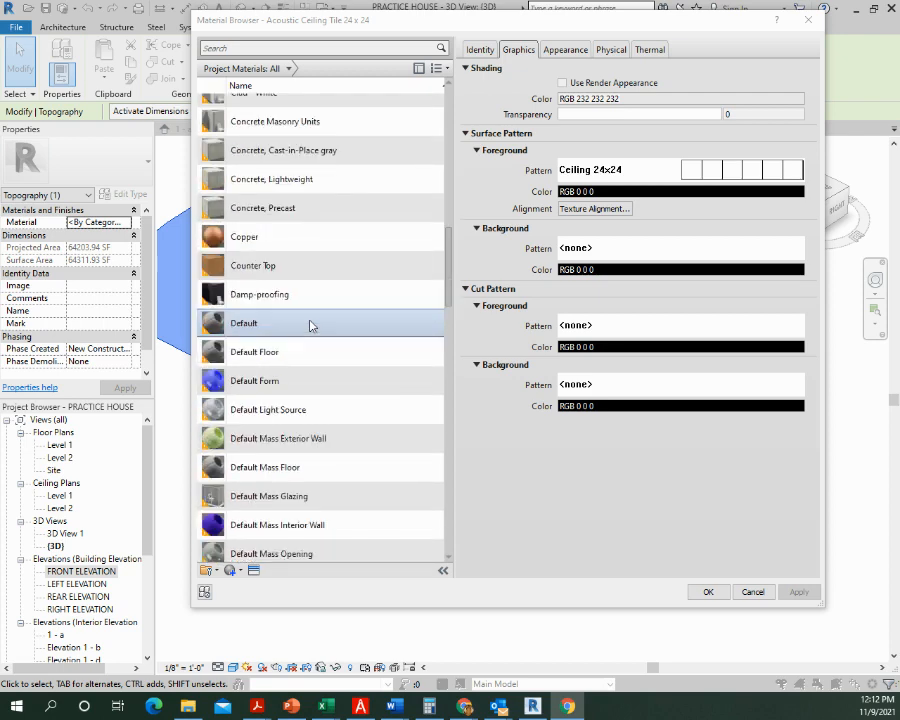
scroll(311, 325, "down", 4)
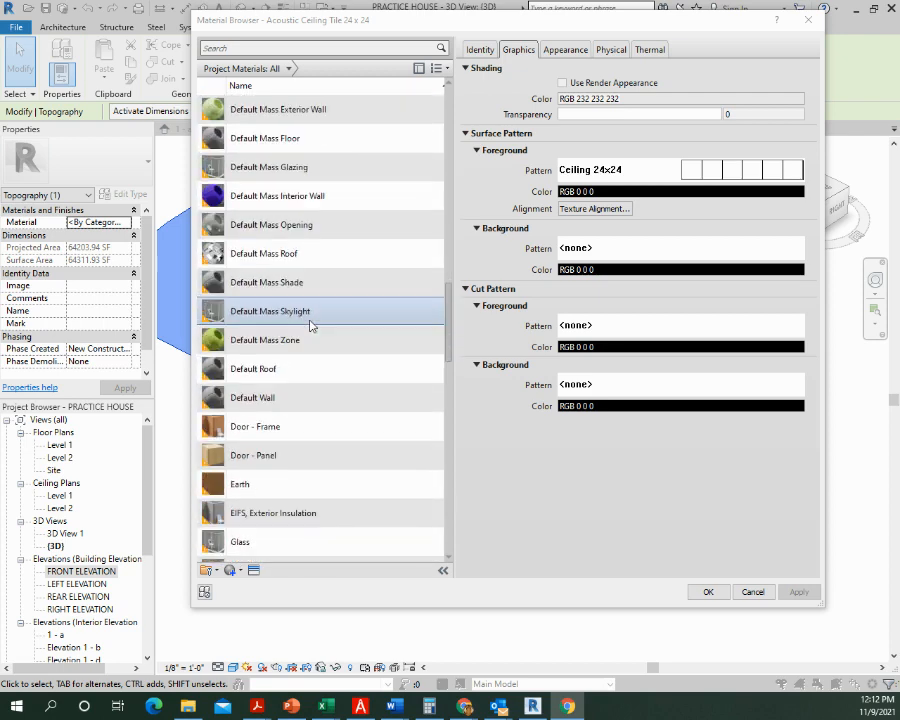
scroll(311, 325, "down", 1)
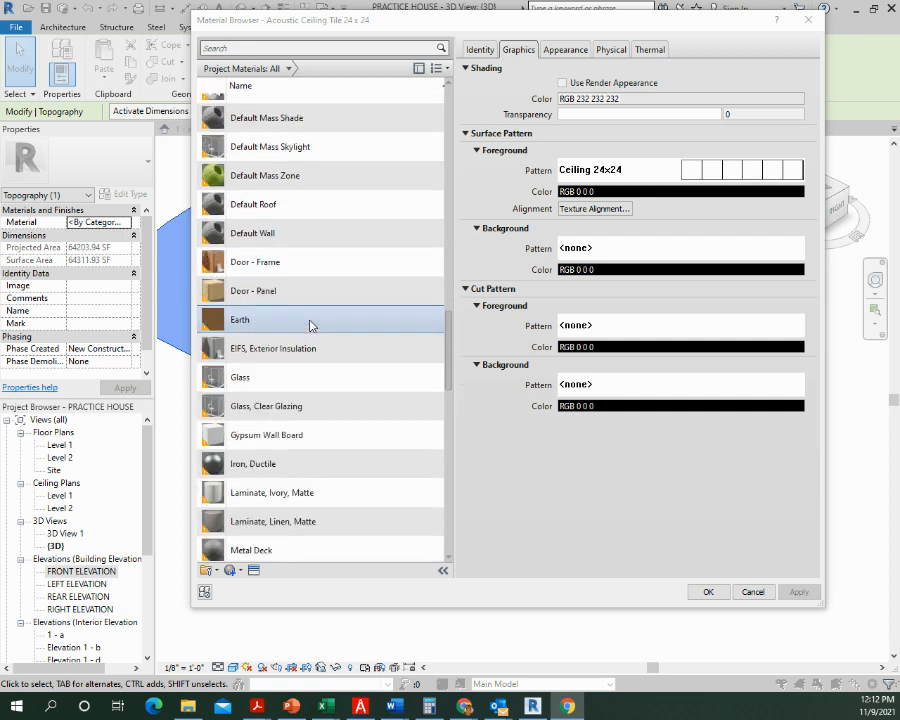
left_click(243, 320)
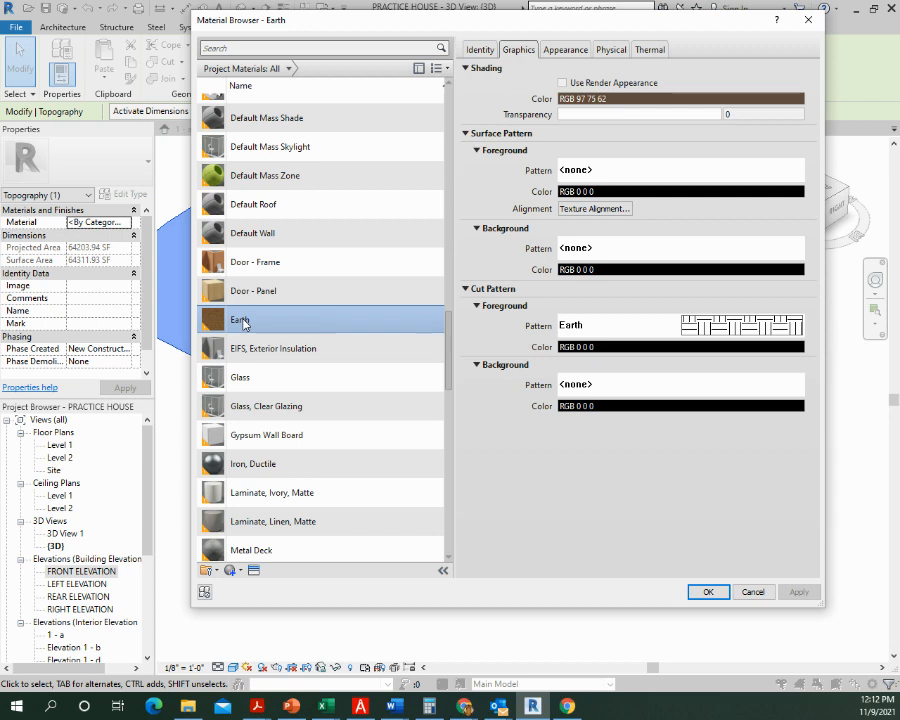
Duplicate the Earth material, name the copy GRASS, and assign it to the topography.
right_click(243, 322)
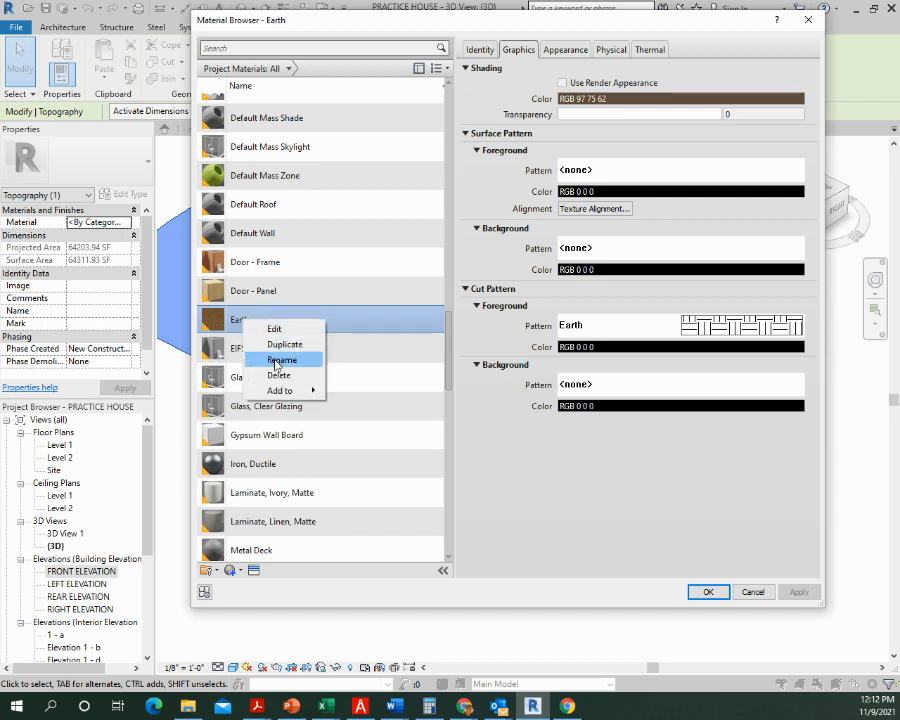
left_click(284, 344)
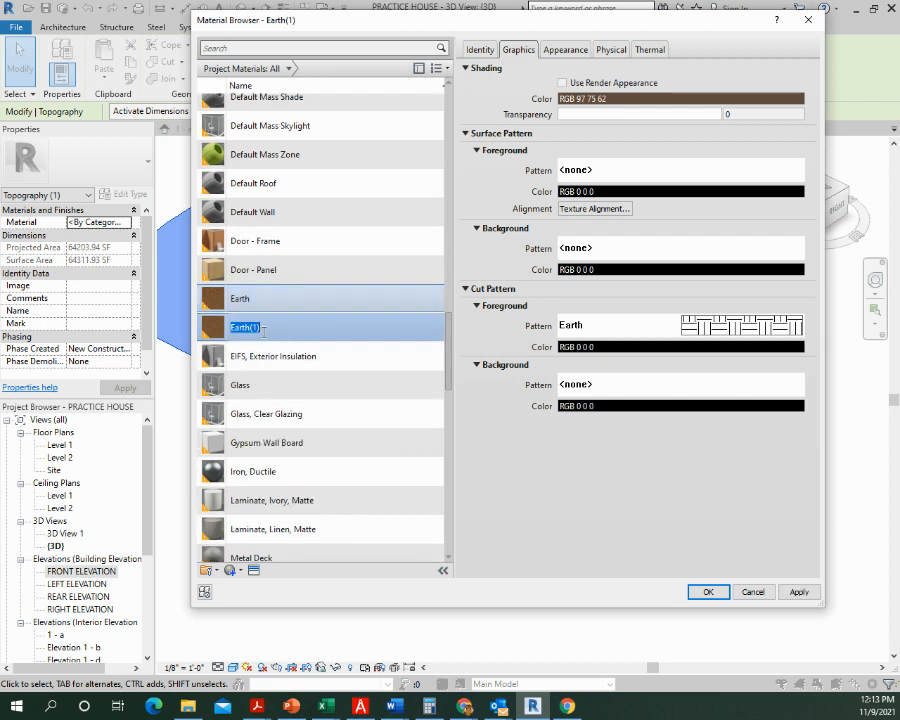
key("Return")
left_click(259, 327)
type("GRASS")
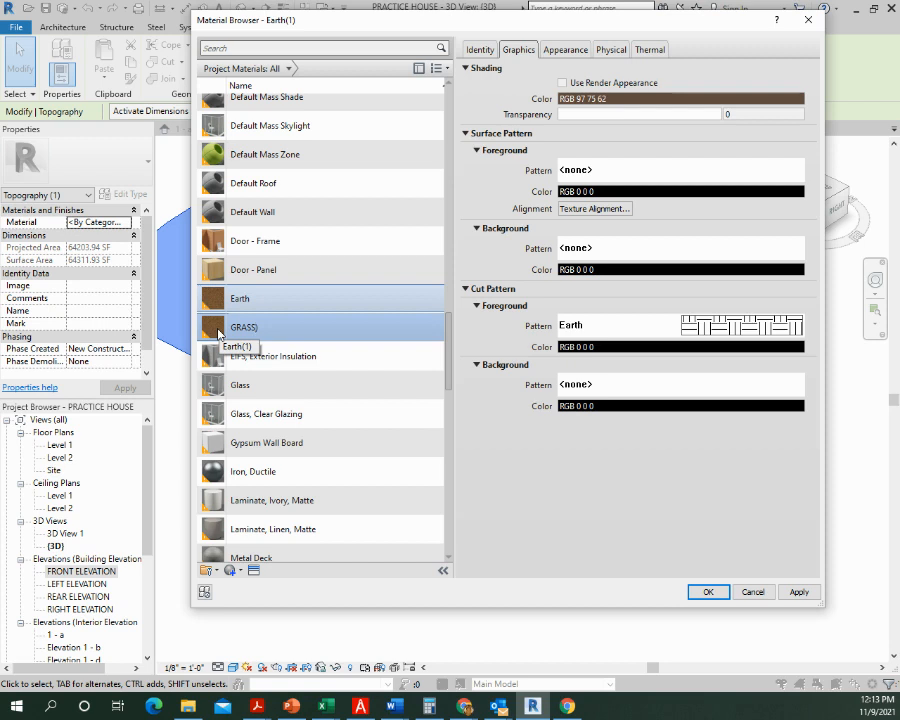
left_click(313, 311)
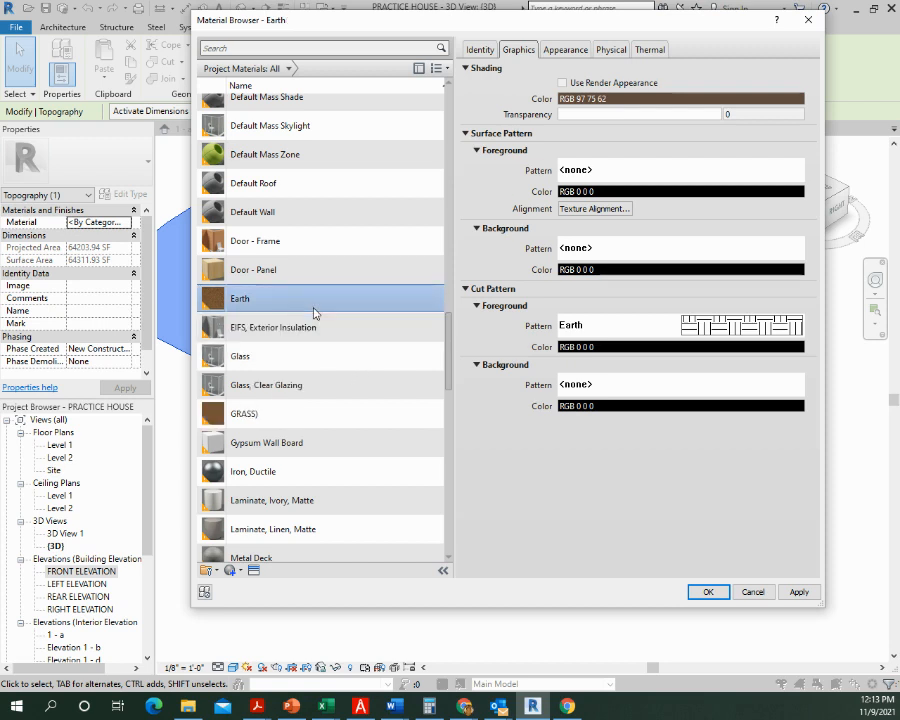
left_click(254, 420)
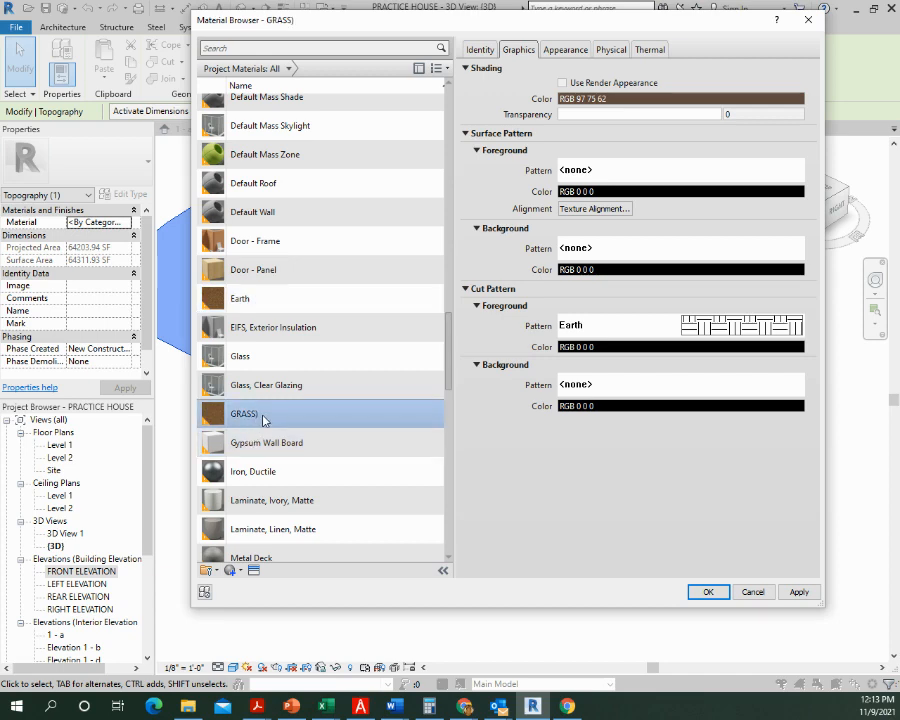
key("Return")
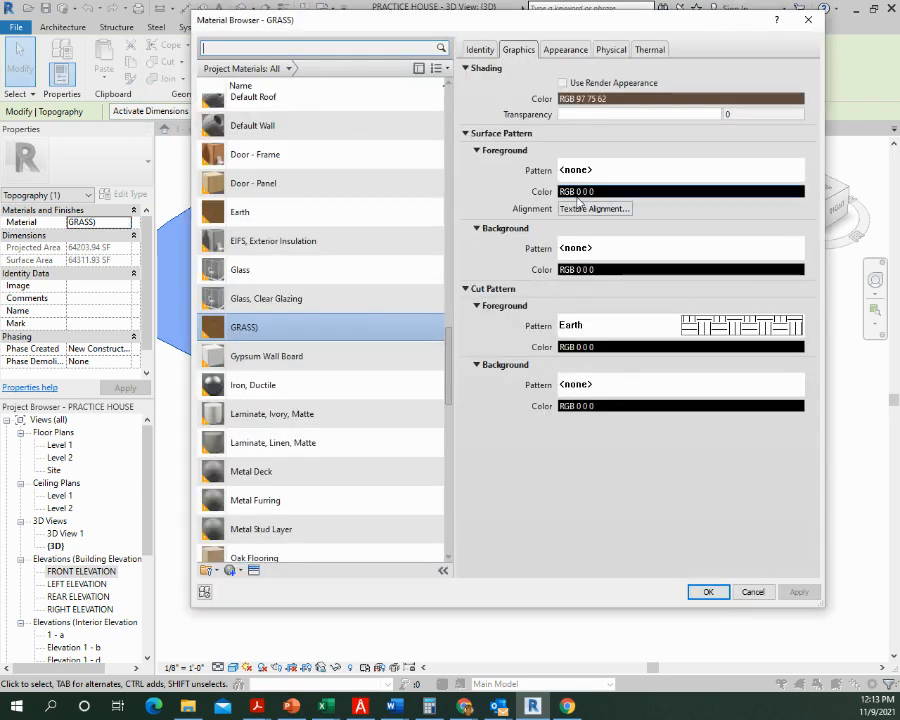
Remove the stray parenthesis from the GRASS material name and reselect it.
left_click(254, 333)
right_click(254, 333)
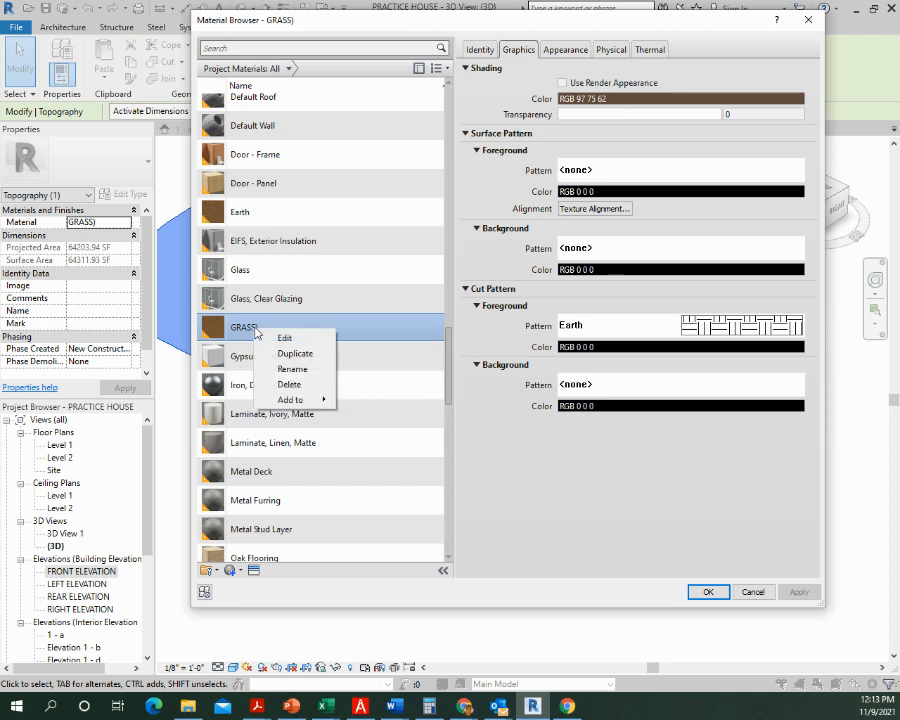
left_click(292, 366)
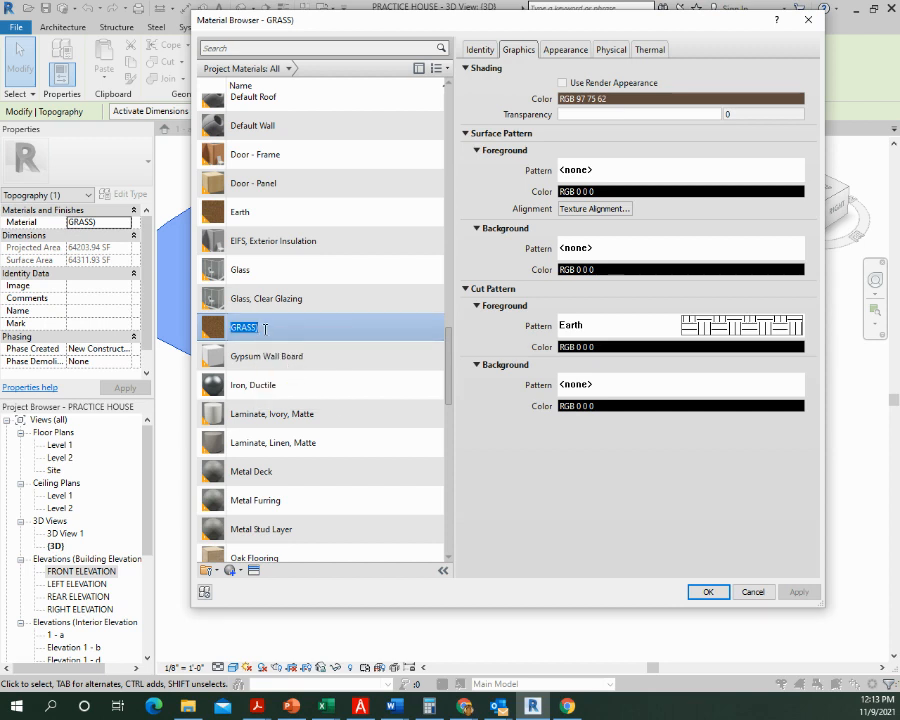
left_click(276, 327)
key("BackSpace")
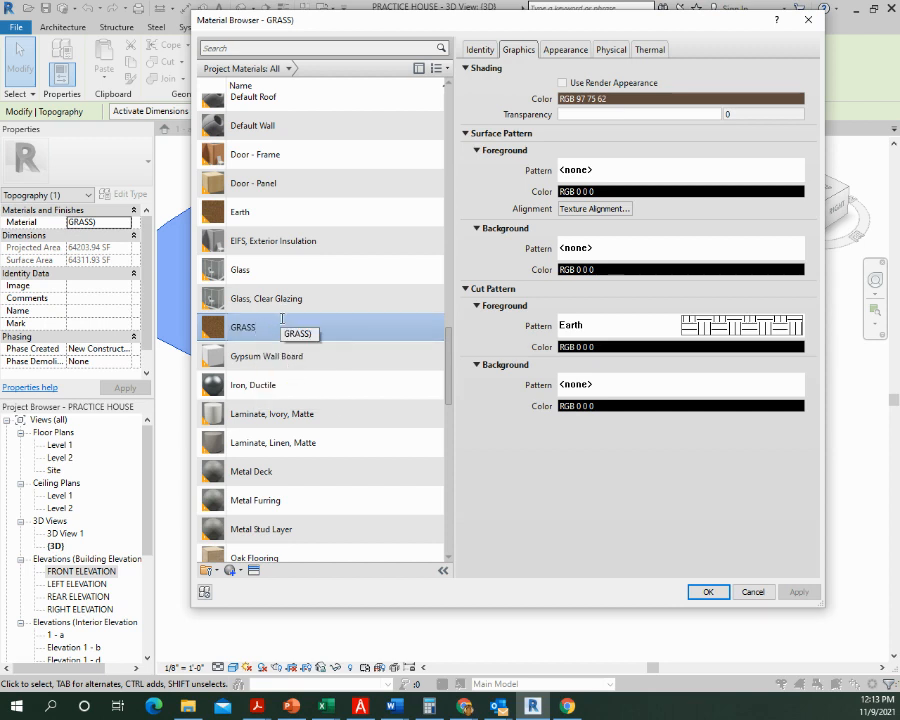
left_click(338, 308)
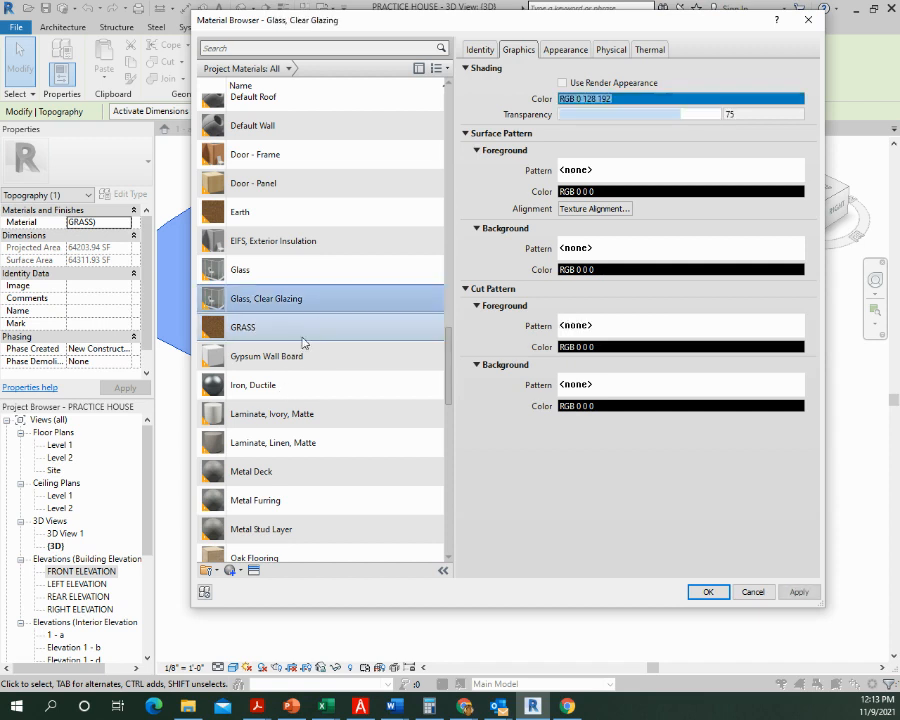
left_click(279, 328)
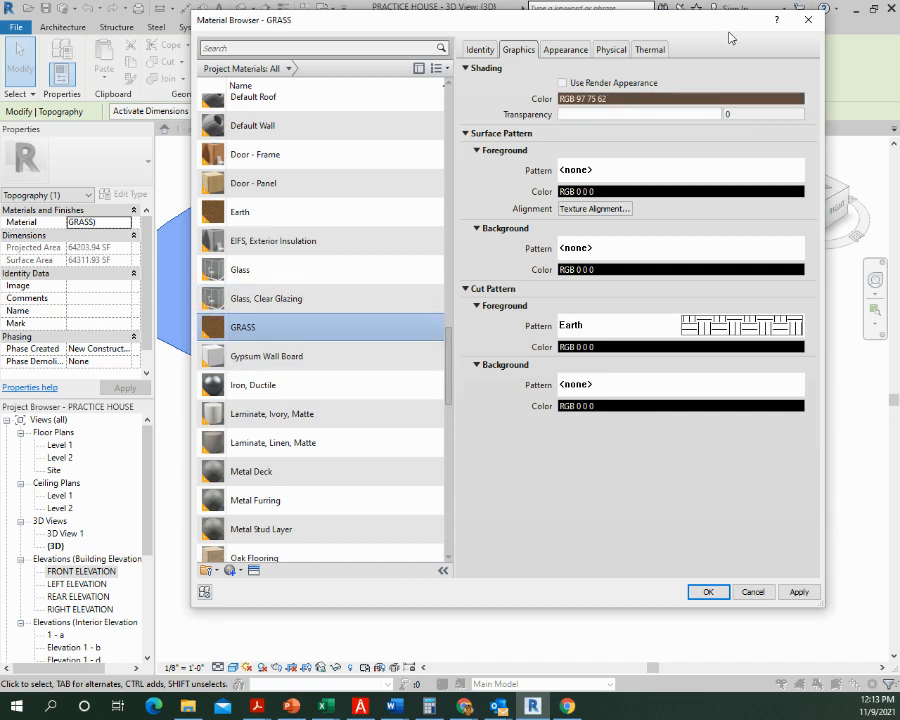
Make GRASS shading use its render appearance and inspect the existing dirt texture settings.
left_click(563, 83)
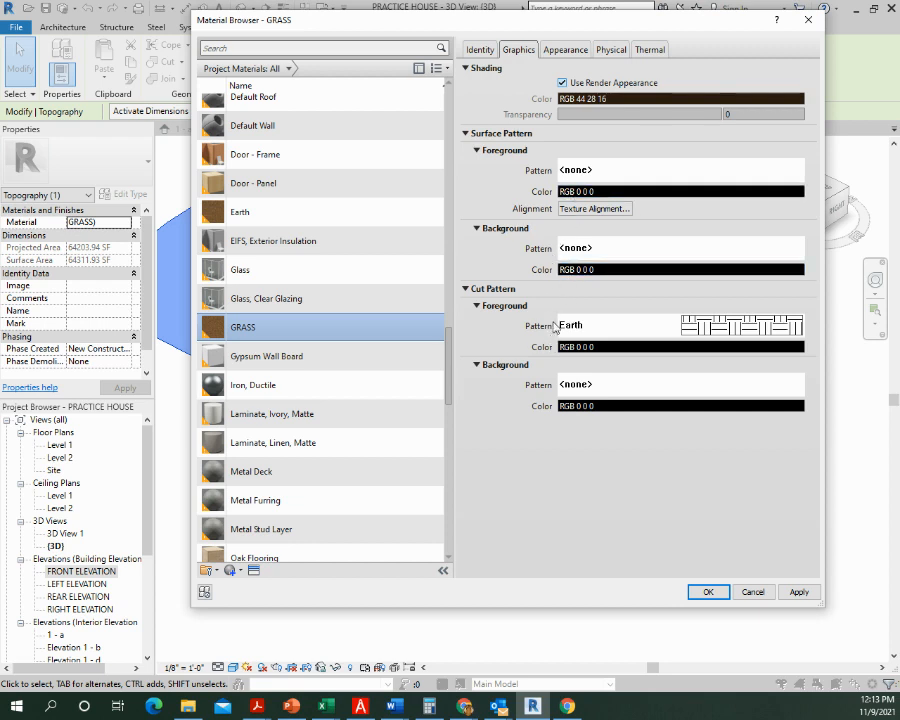
left_click(575, 50)
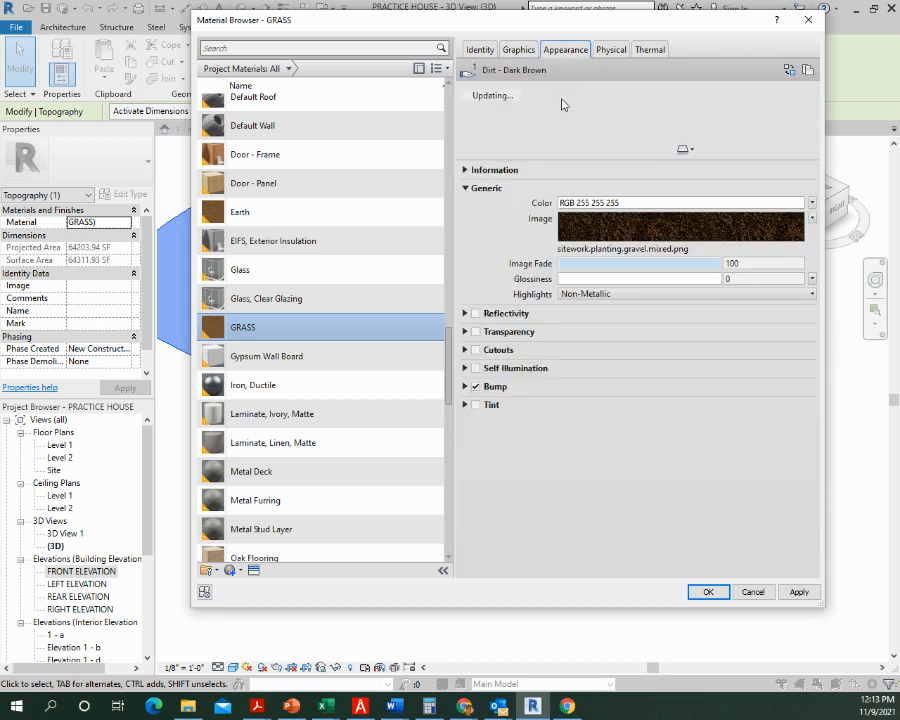
left_click(640, 248)
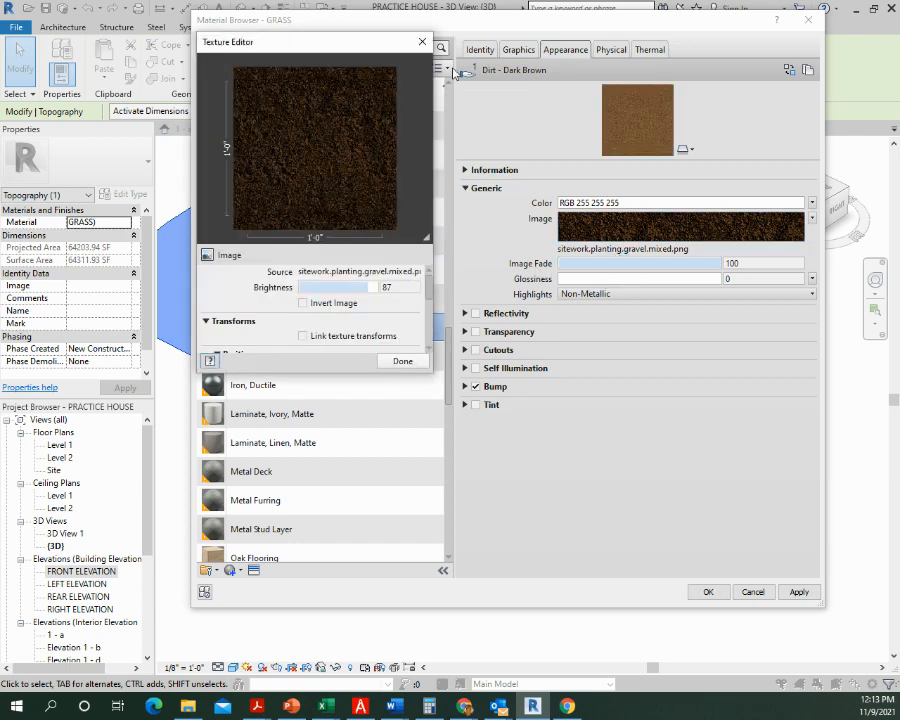
left_click(422, 41)
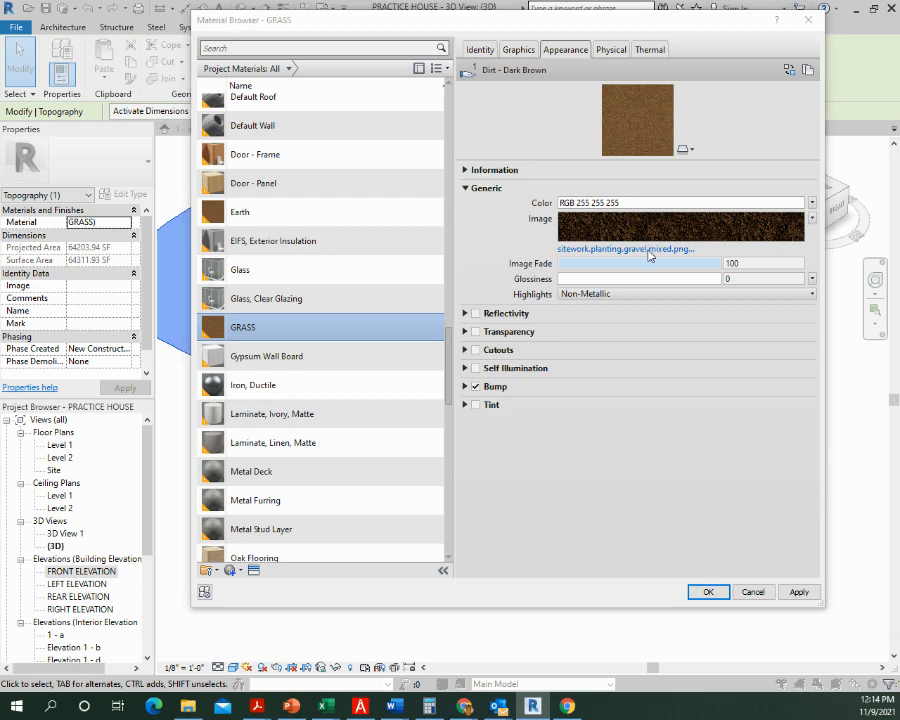
Replace the texture image with SiteWork.Planting.Grass.Bermuda1.jpg, then apply and close the library.
left_click(648, 252)
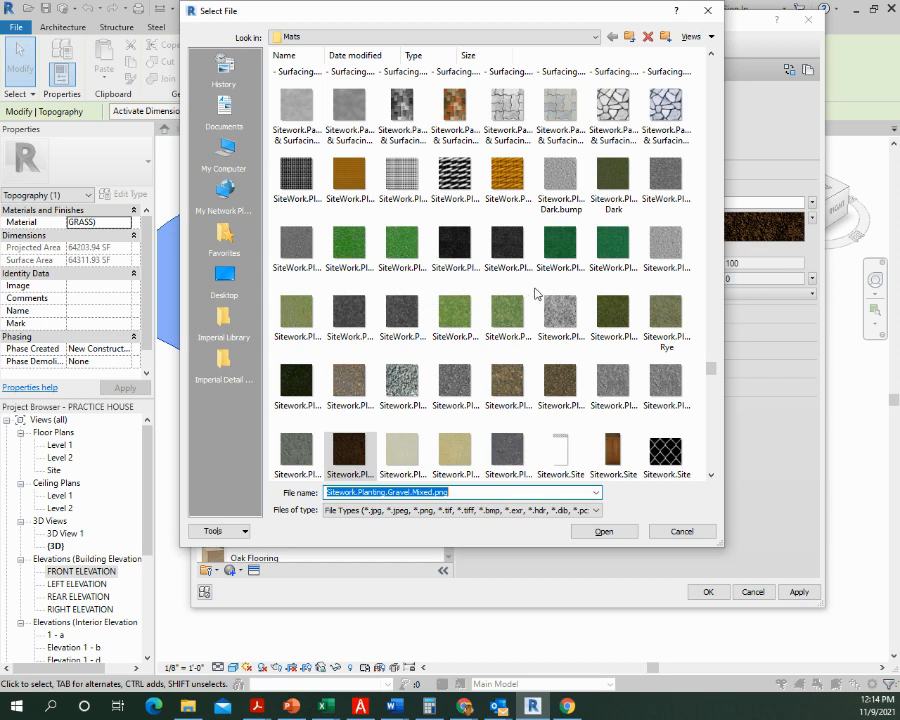
left_click(358, 251)
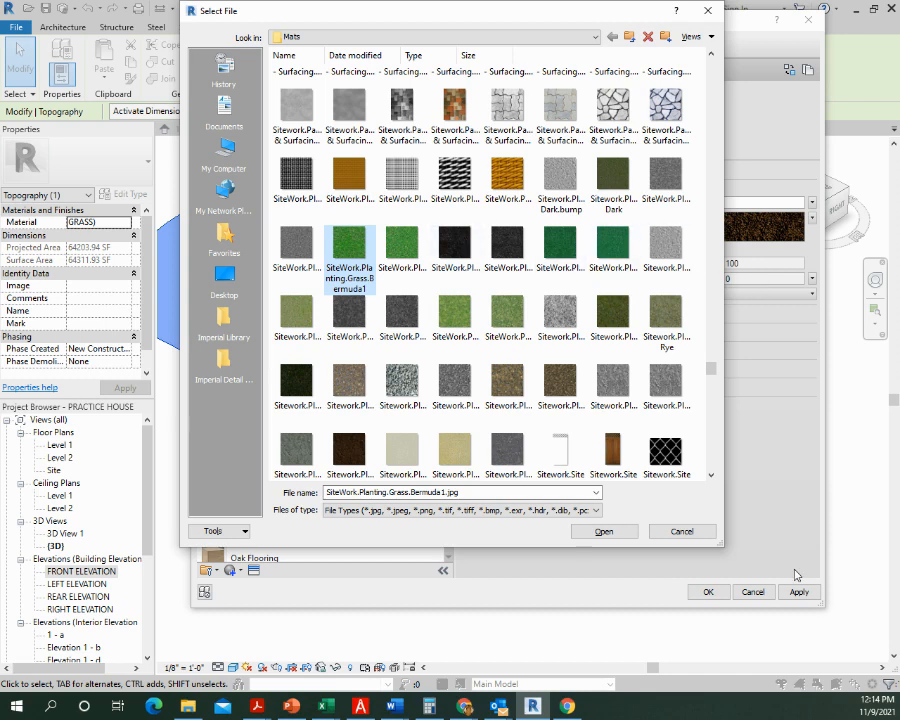
left_click(622, 534)
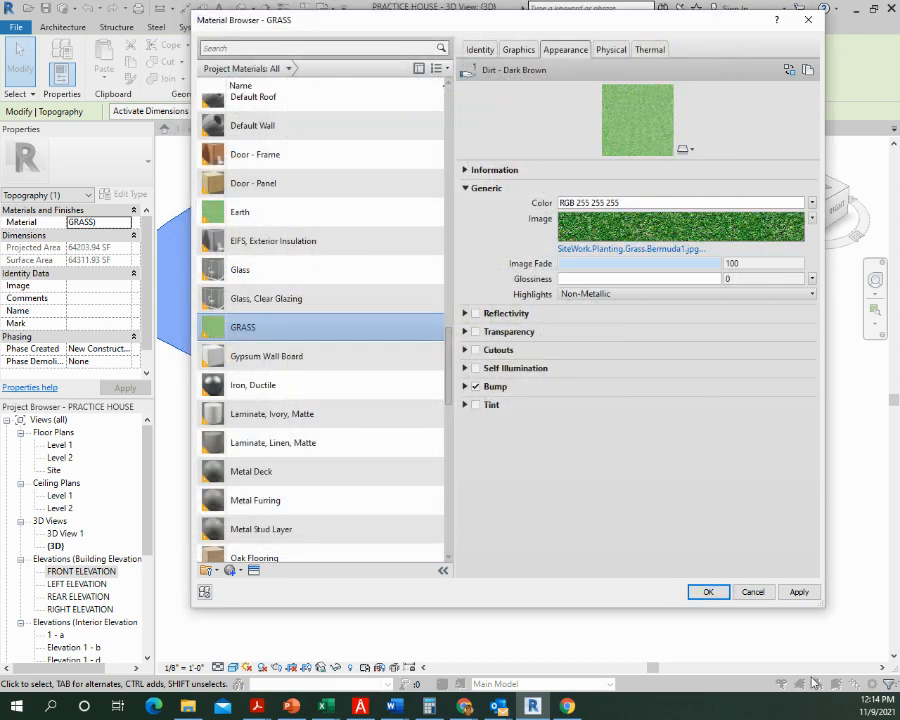
left_click(798, 592)
left_click(706, 592)
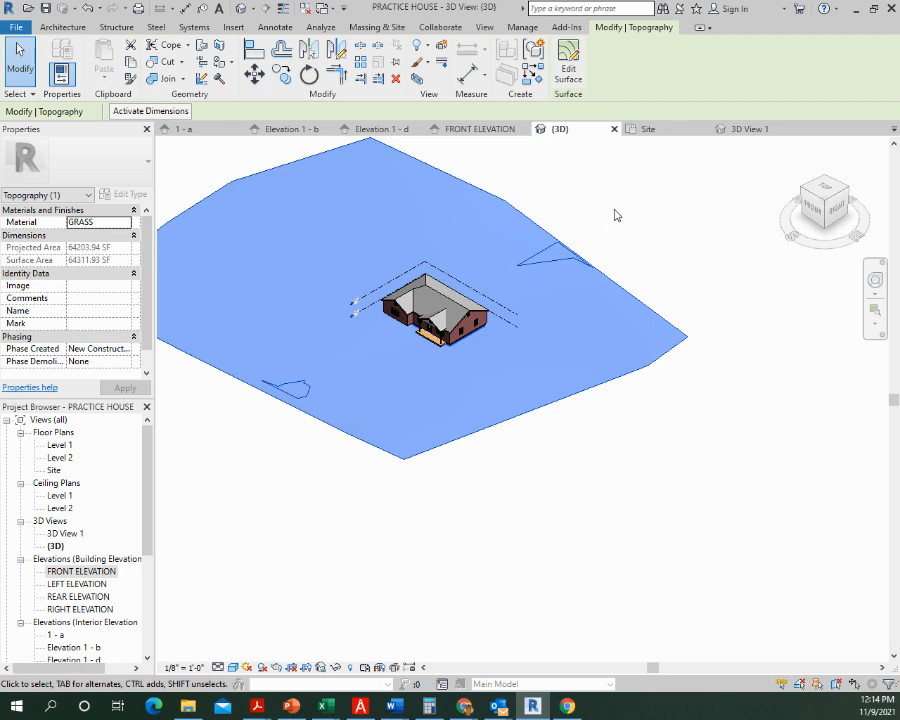
Deselect the topography to see the green grass in 3D, then open the Site floor plan.
key("Escape")
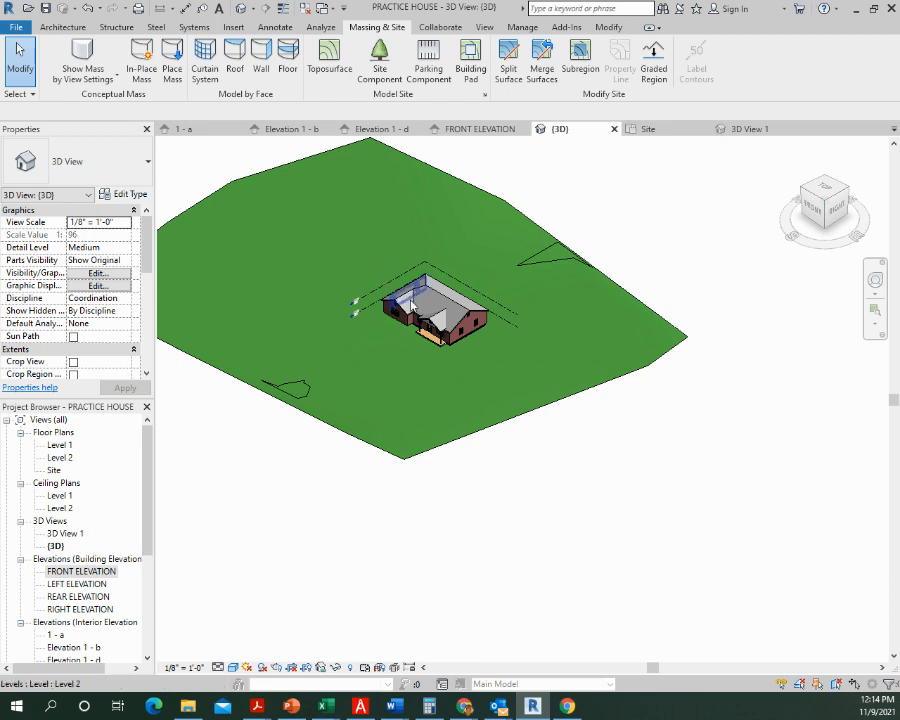
scroll(377, 337, "up", 4)
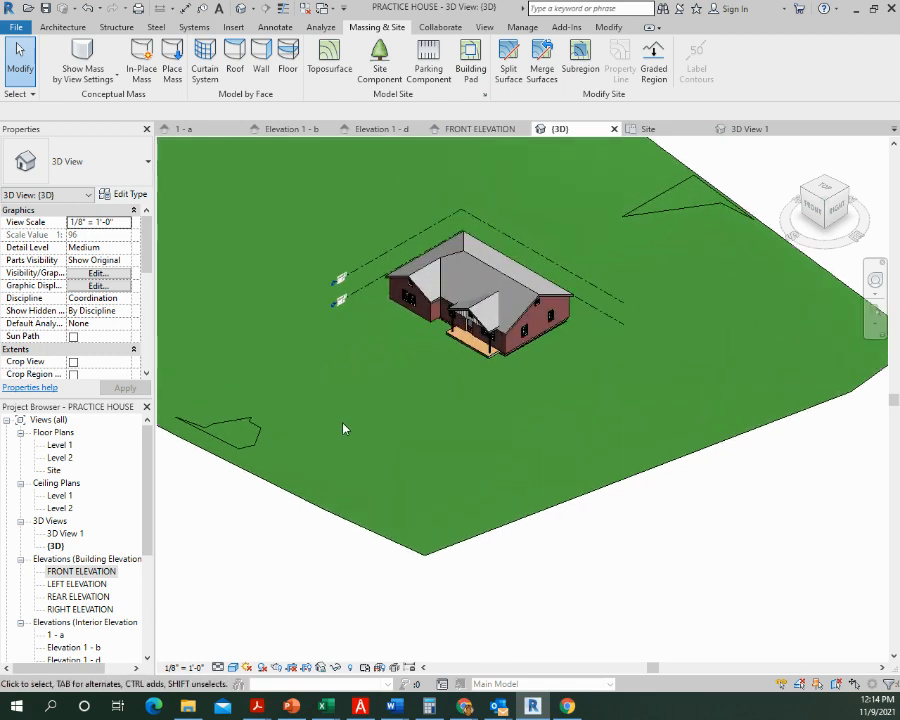
right_click(500, 403)
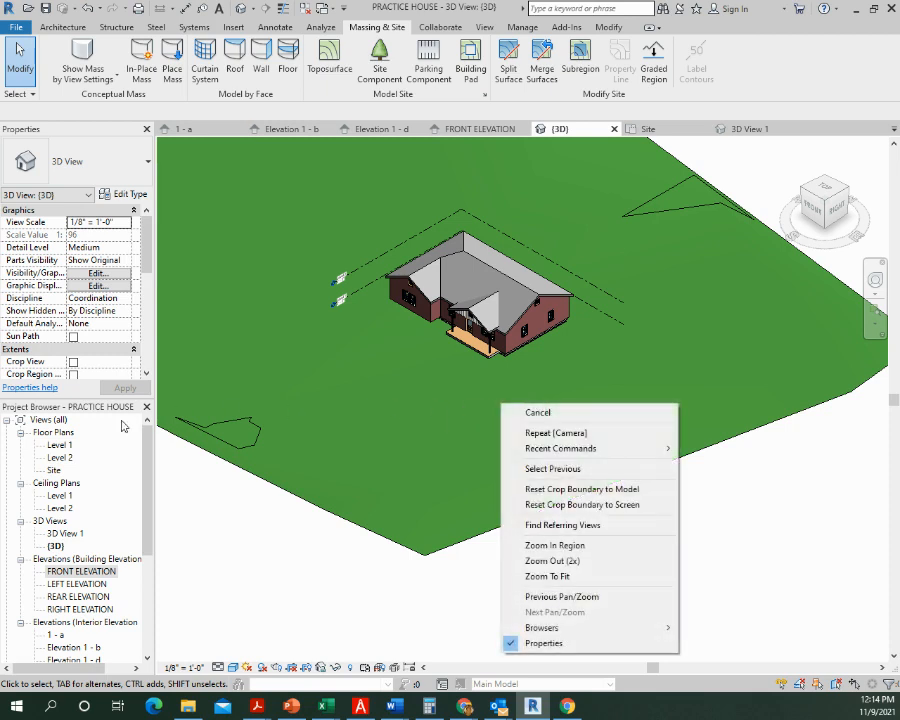
double_click(55, 469)
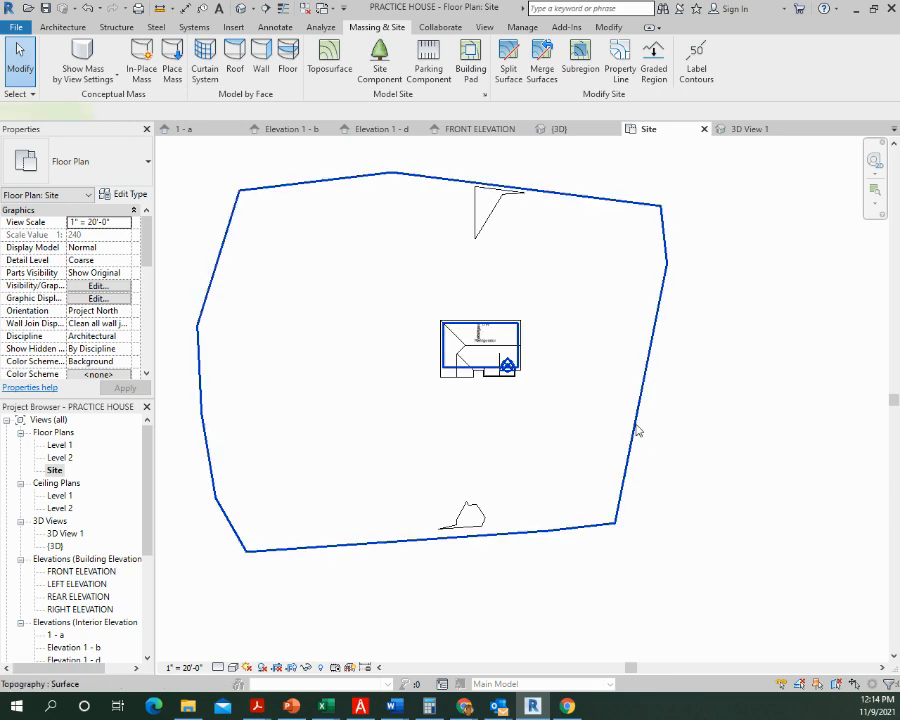
Select and deselect the topography, then switch from Architecture back to the Massing & Site tab.
left_click(635, 425)
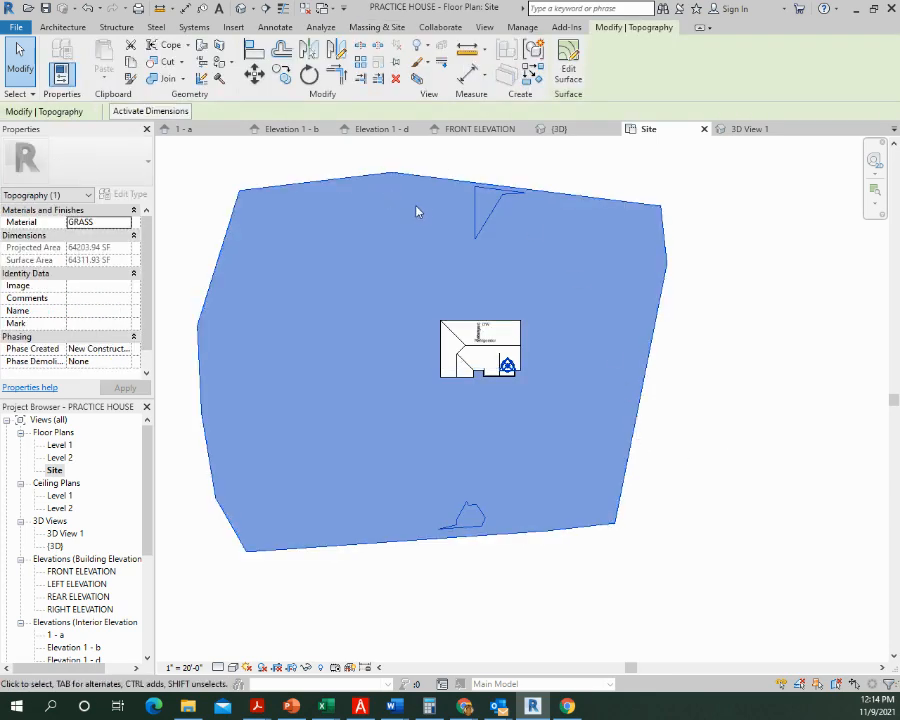
left_click(701, 285)
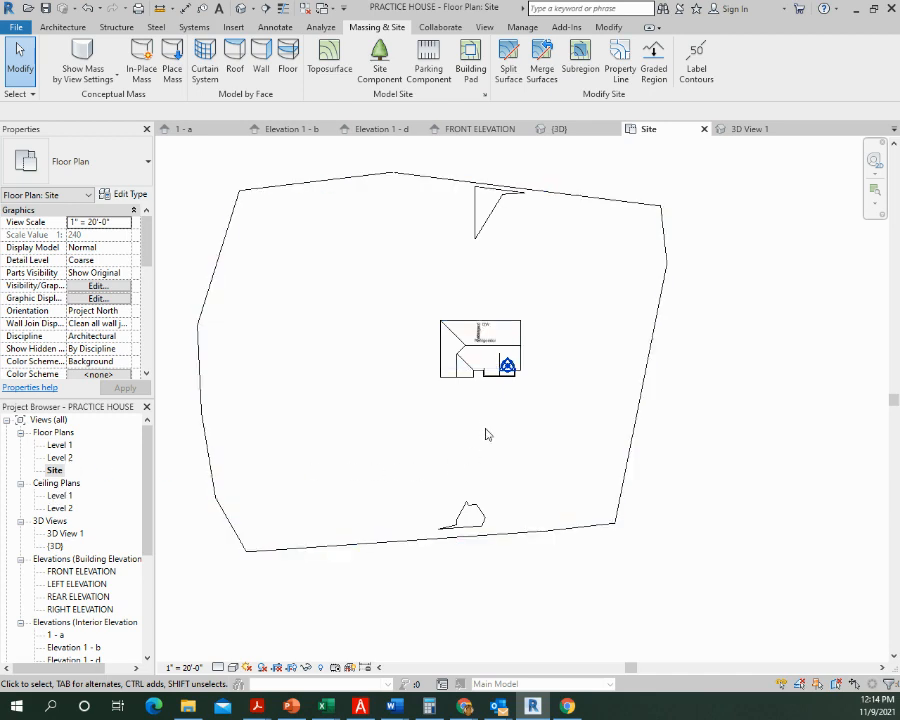
scroll(470, 460, "up", 3)
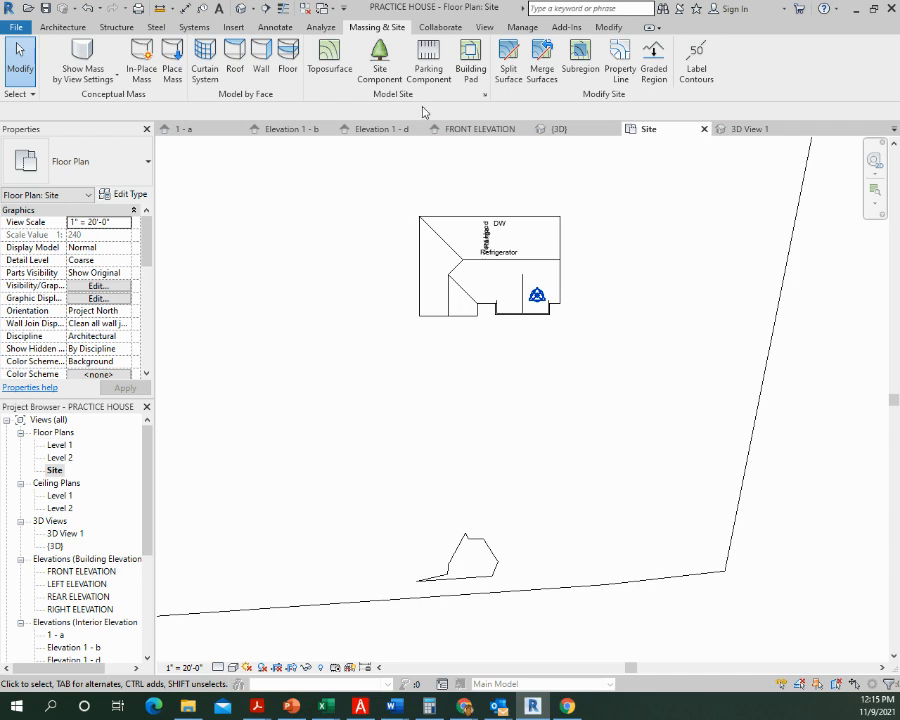
left_click(76, 29)
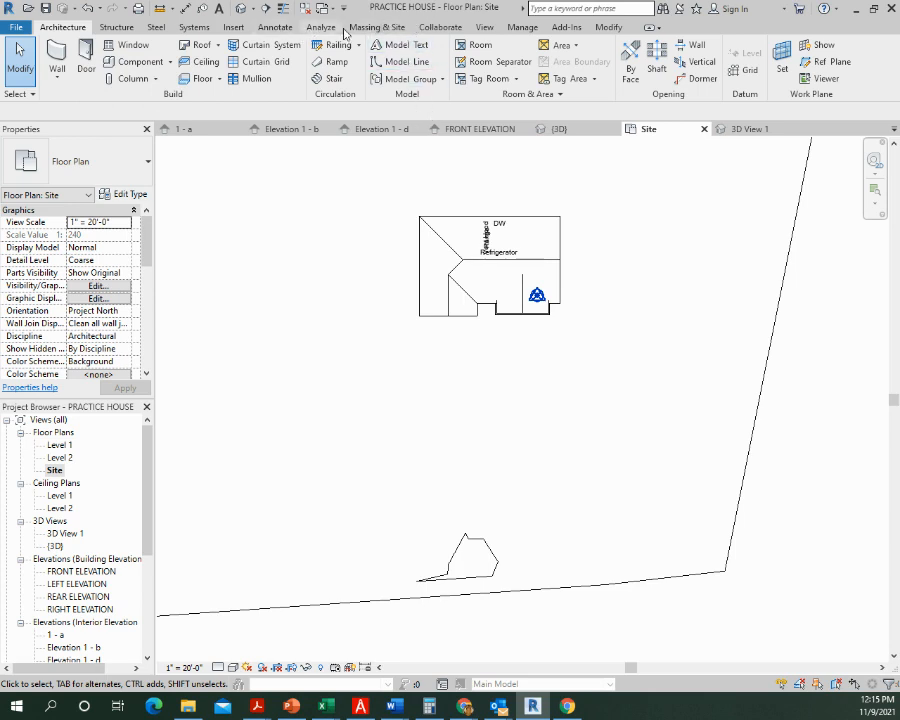
left_click(389, 28)
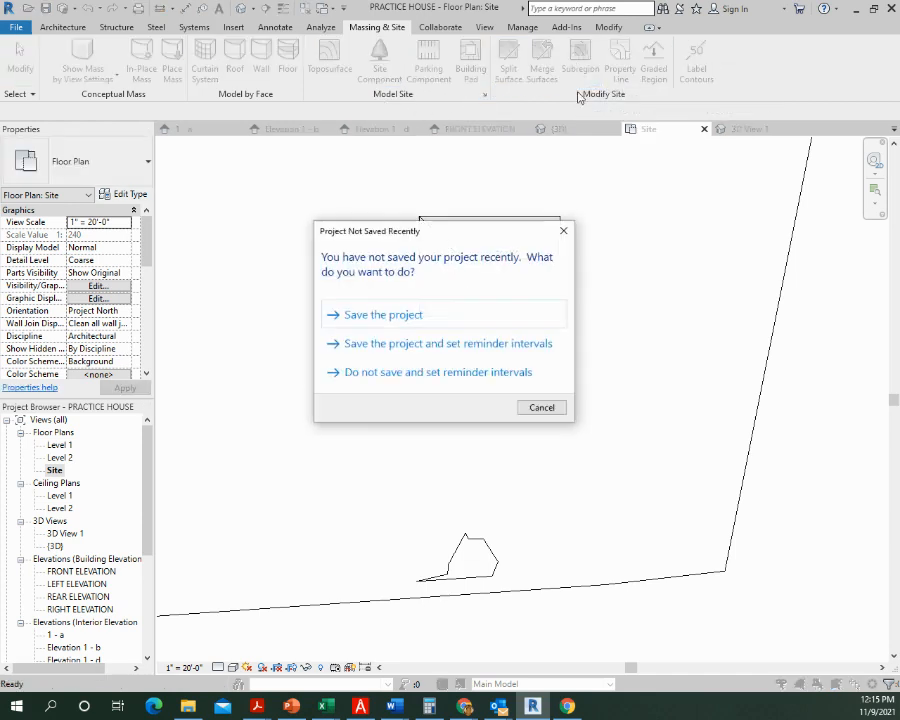
Save the project and draw a rectangular subregion boundary from the property line to the house.
left_click(393, 315)
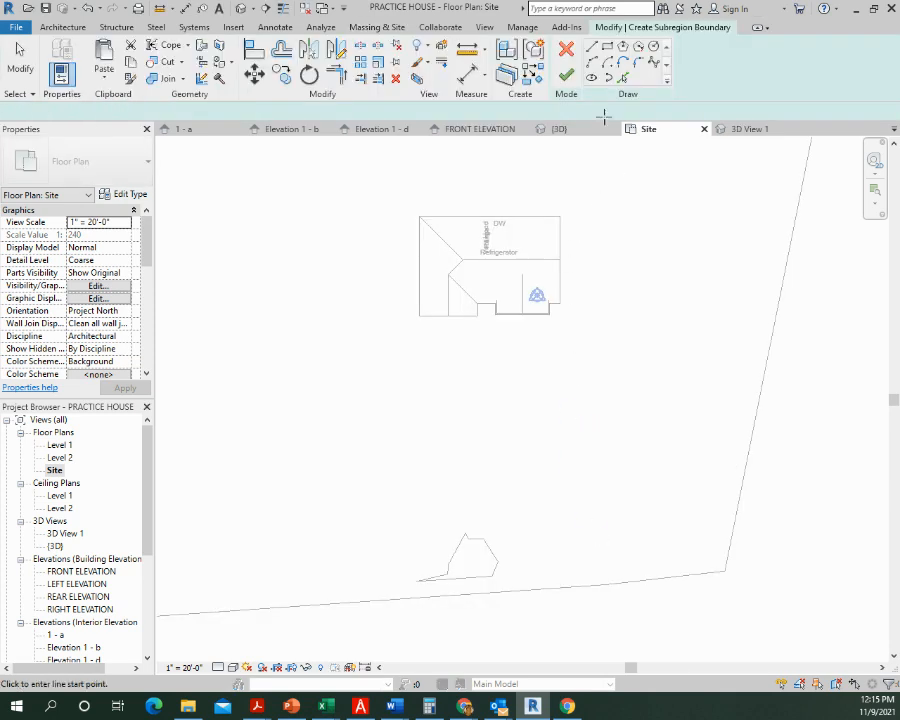
left_click(607, 47)
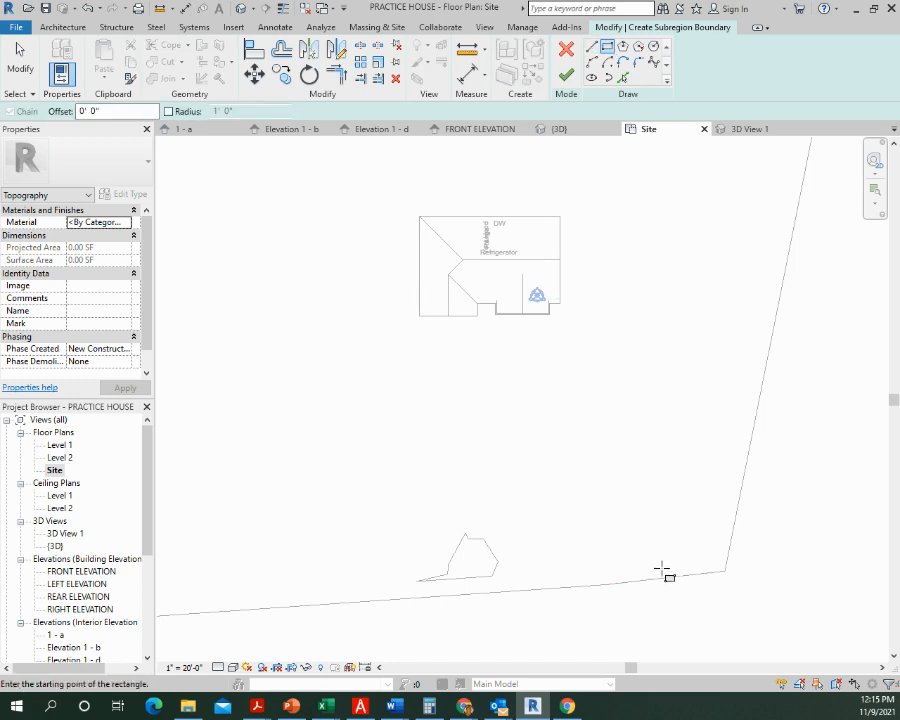
left_click(663, 571)
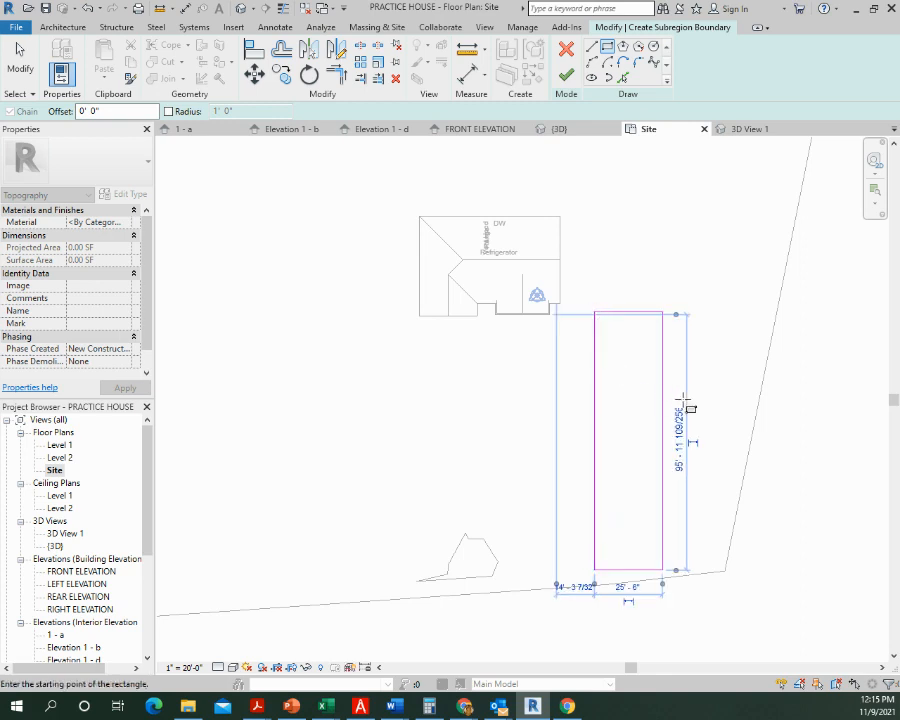
scroll(650, 508, "up", 2)
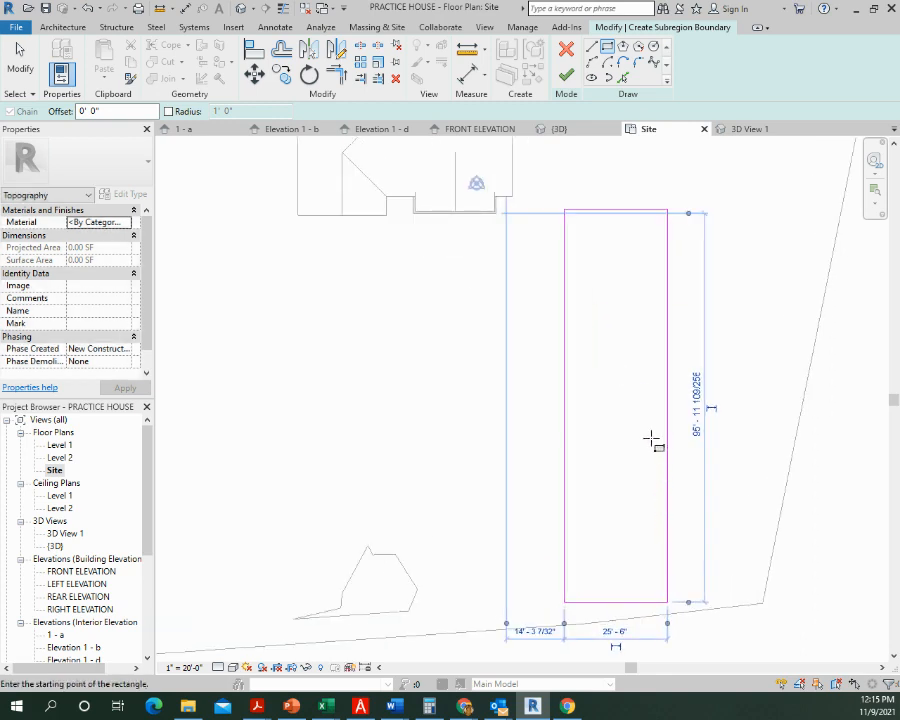
key("Escape")
key("Escape")
Drag the rectangle's right edge left to narrow it to 15'-6" wide.
left_click(668, 409)
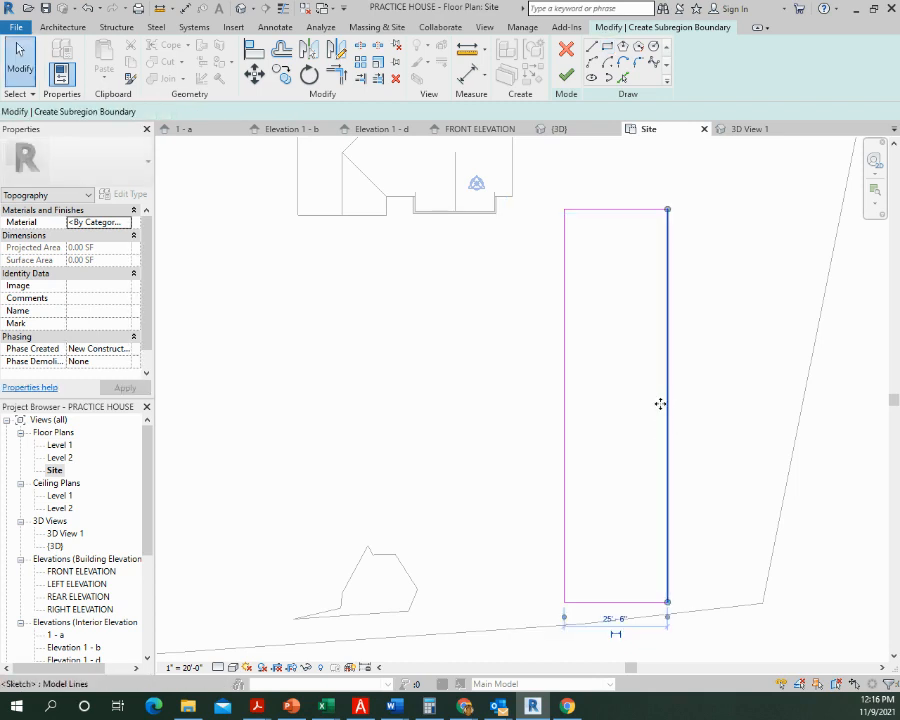
left_click_drag(664, 404, 614, 404)
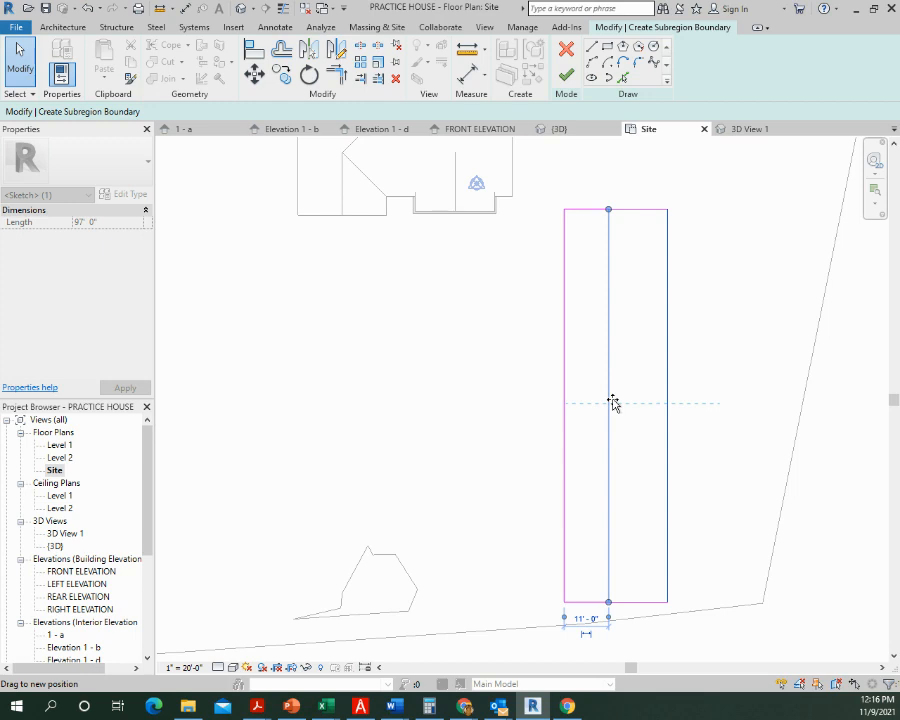
left_click_drag(614, 402, 631, 401)
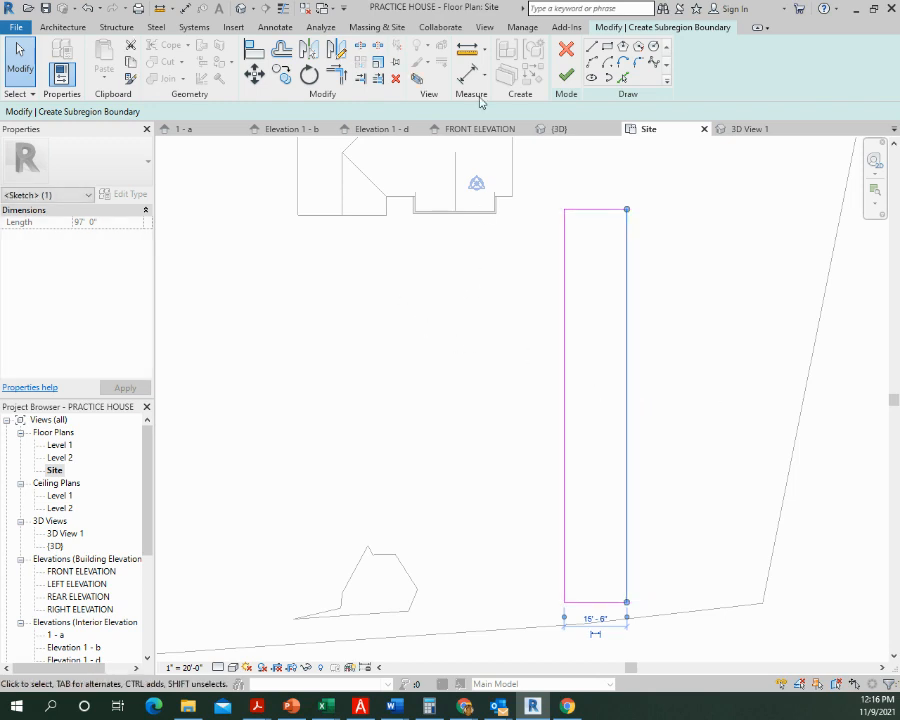
scroll(528, 203, "up", 4)
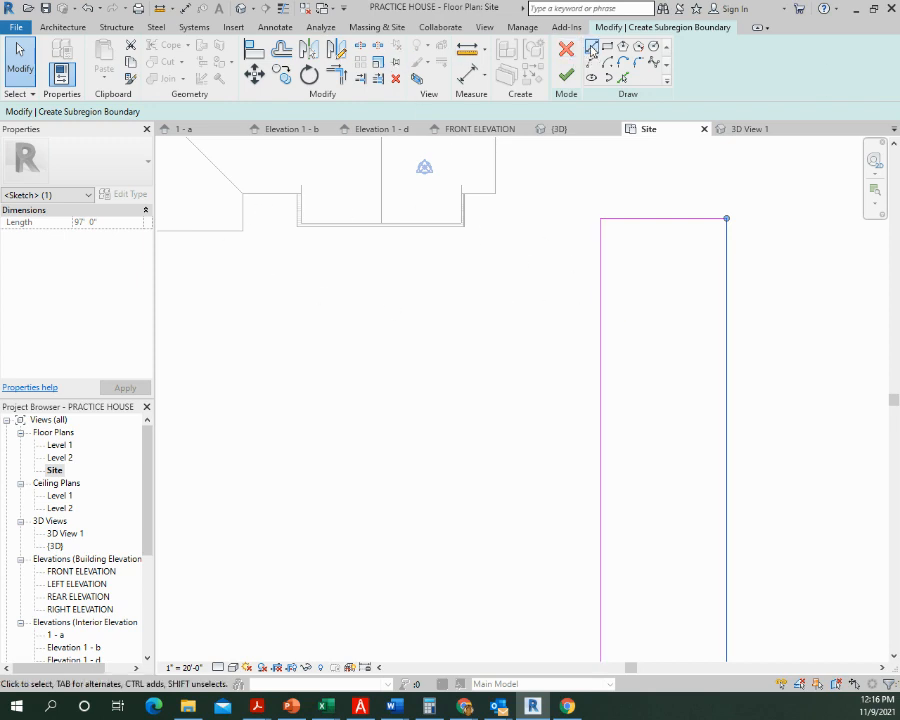
Draw an L-shaped boundary line from the house's bottom edge across to the rectangle.
left_click(592, 48)
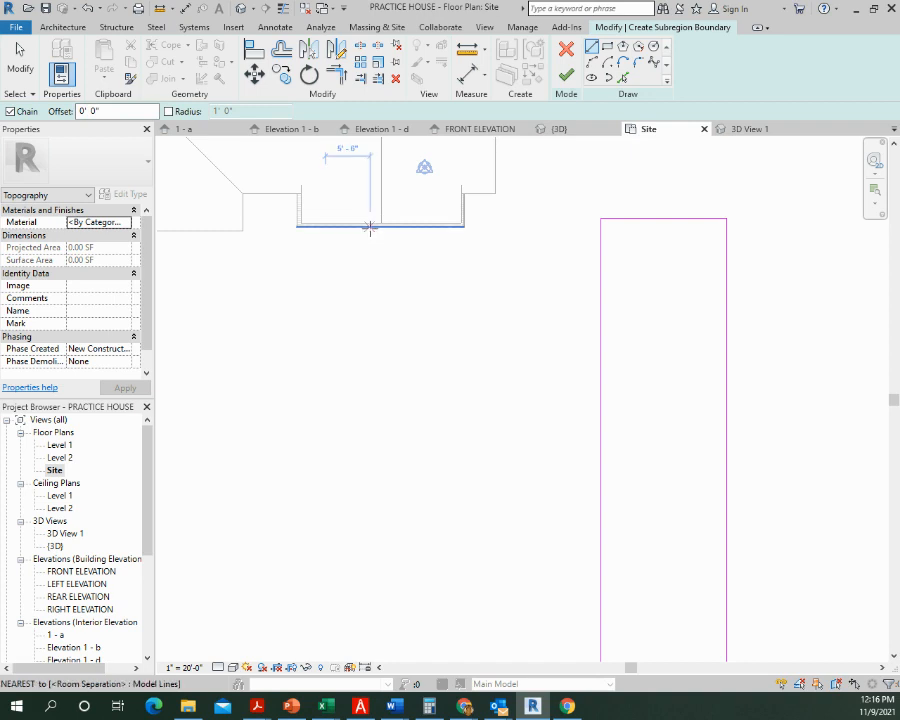
left_click(367, 227)
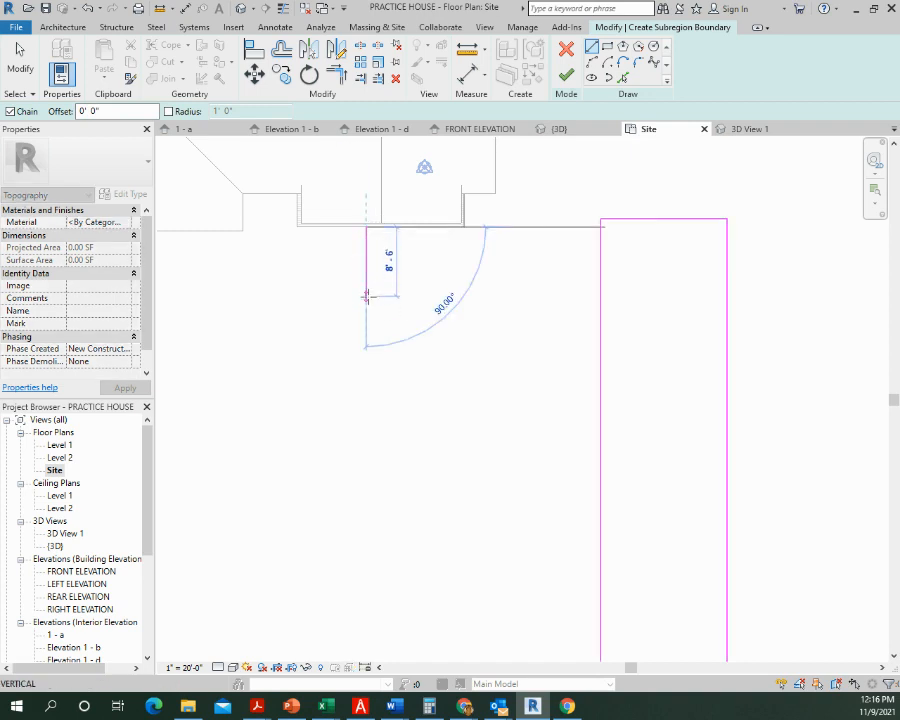
left_click(366, 296)
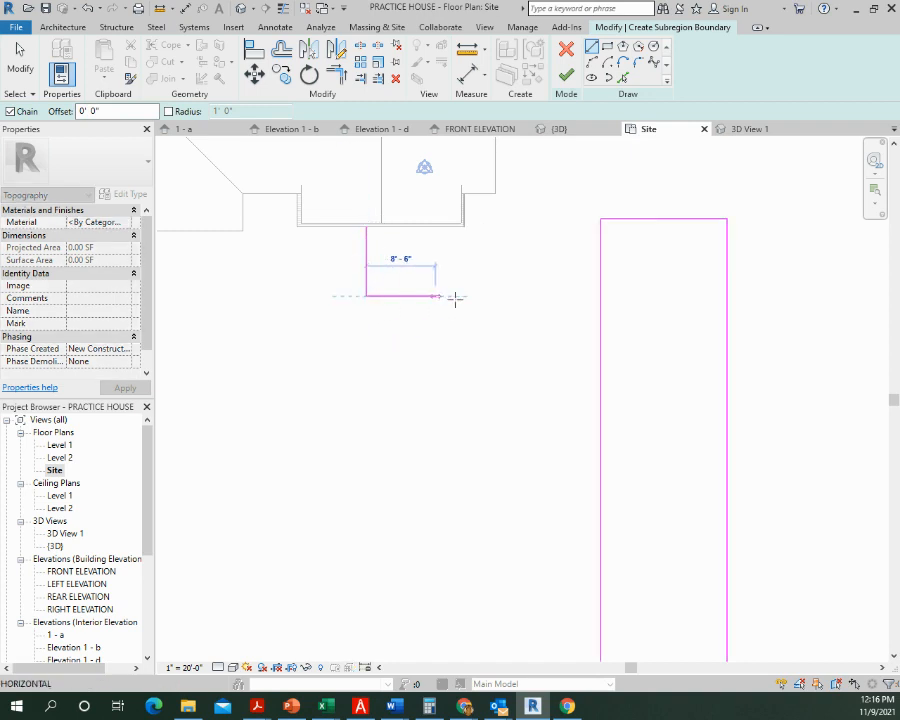
left_click(600, 297)
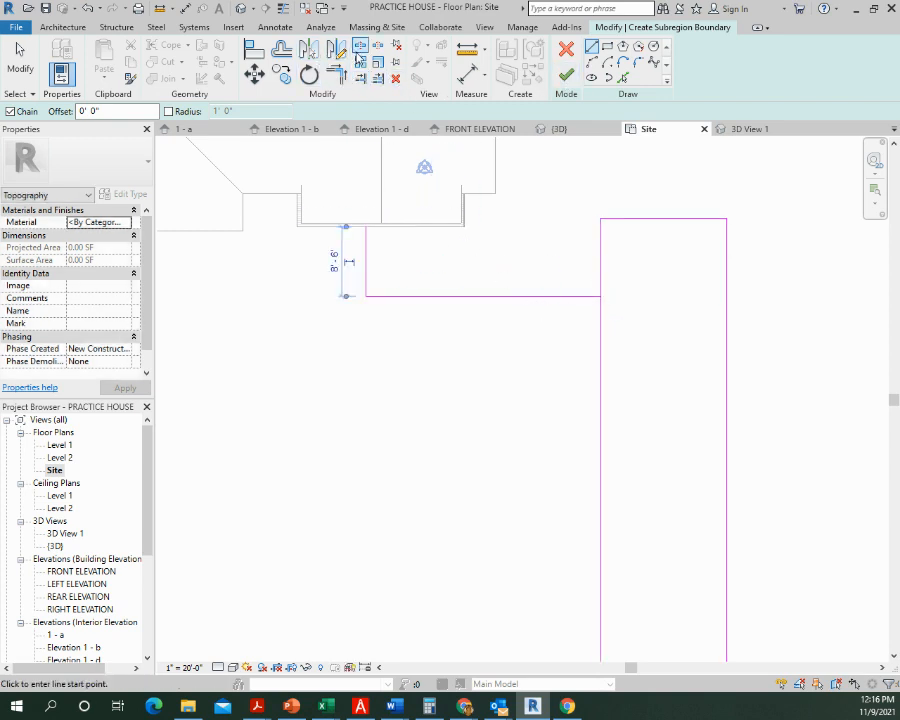
Offset the horizontal line 3'-0" and trim the vertical and new lines into a corner.
left_click(282, 49)
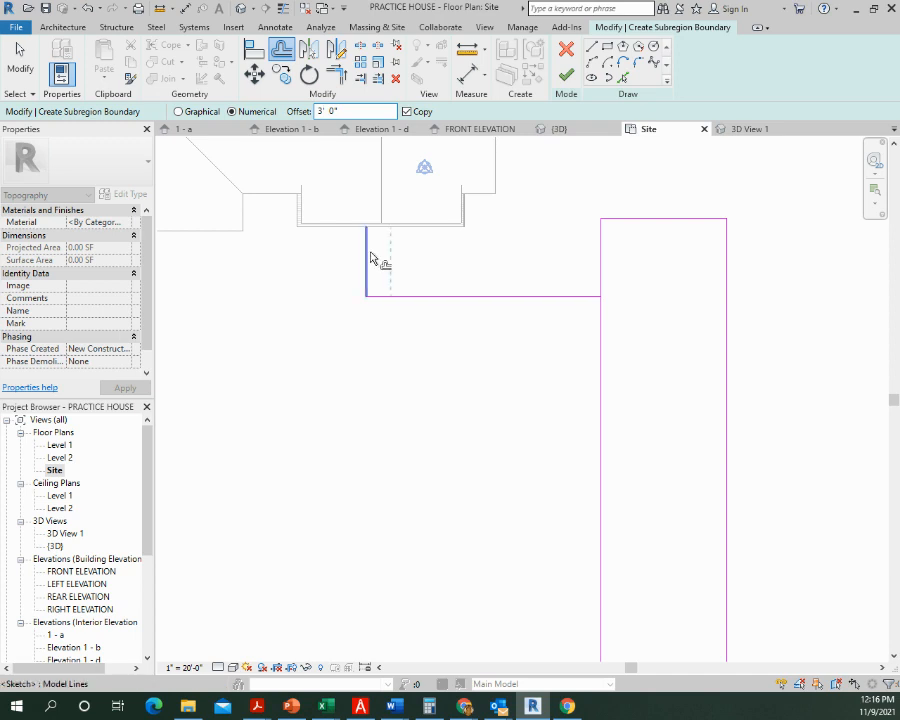
left_click(446, 296)
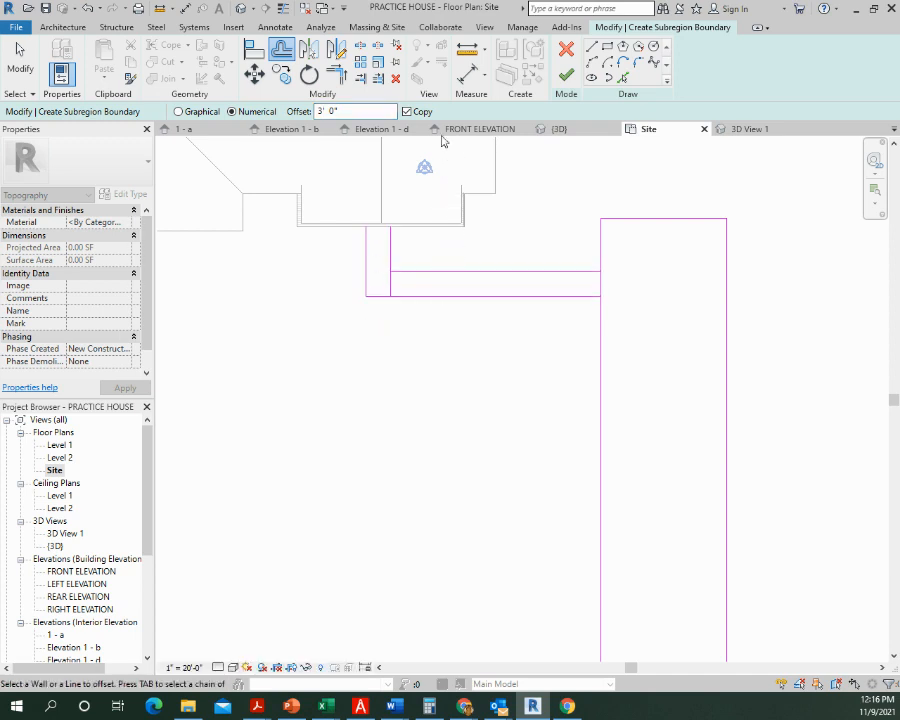
left_click(336, 75)
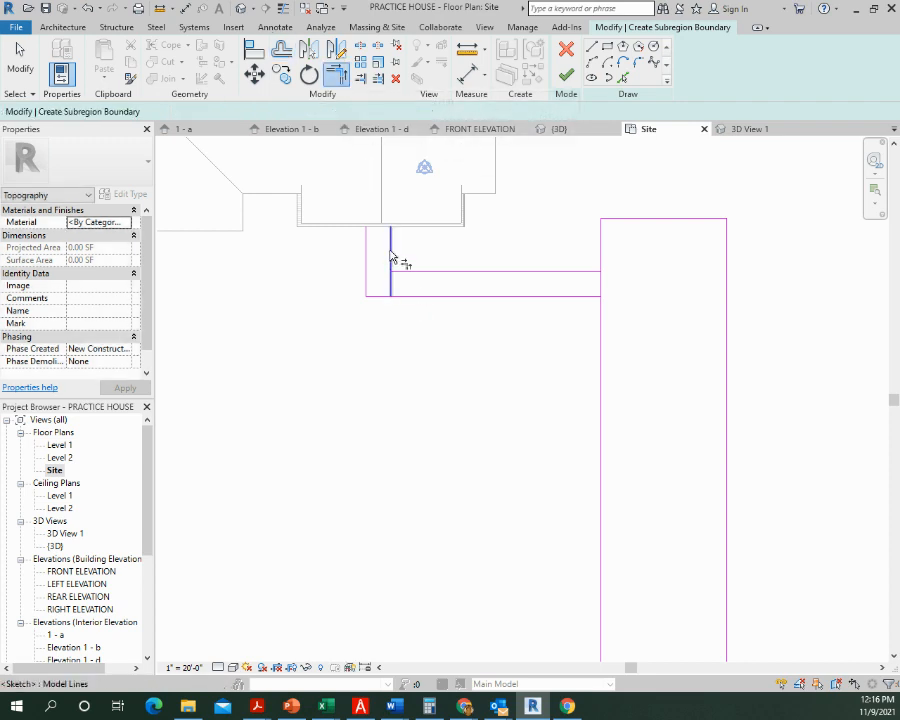
left_click(392, 262)
left_click(416, 274)
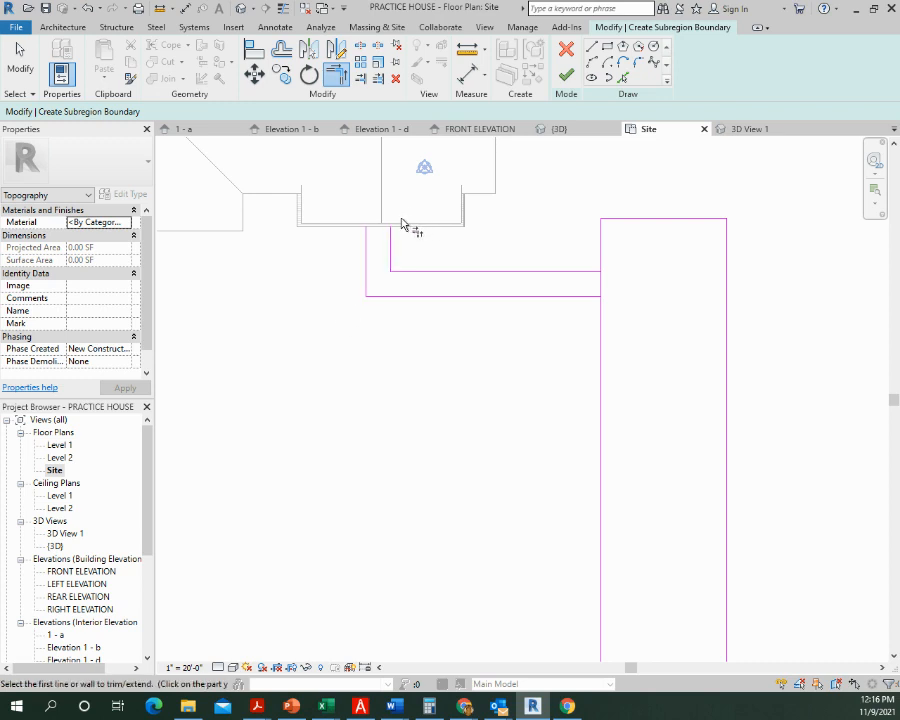
scroll(401, 223, "up", 2)
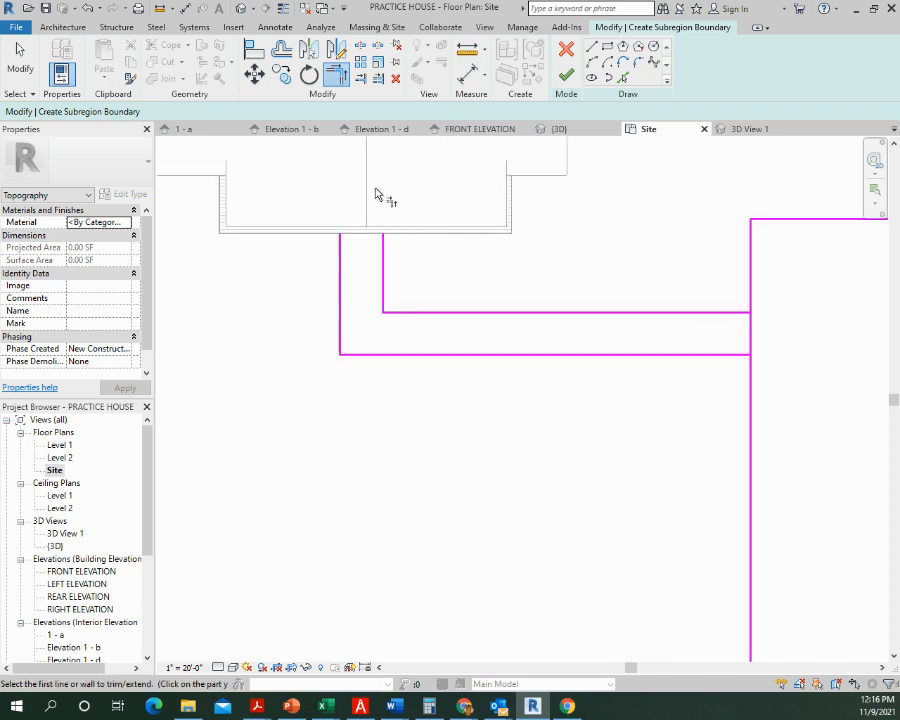
left_click(591, 48)
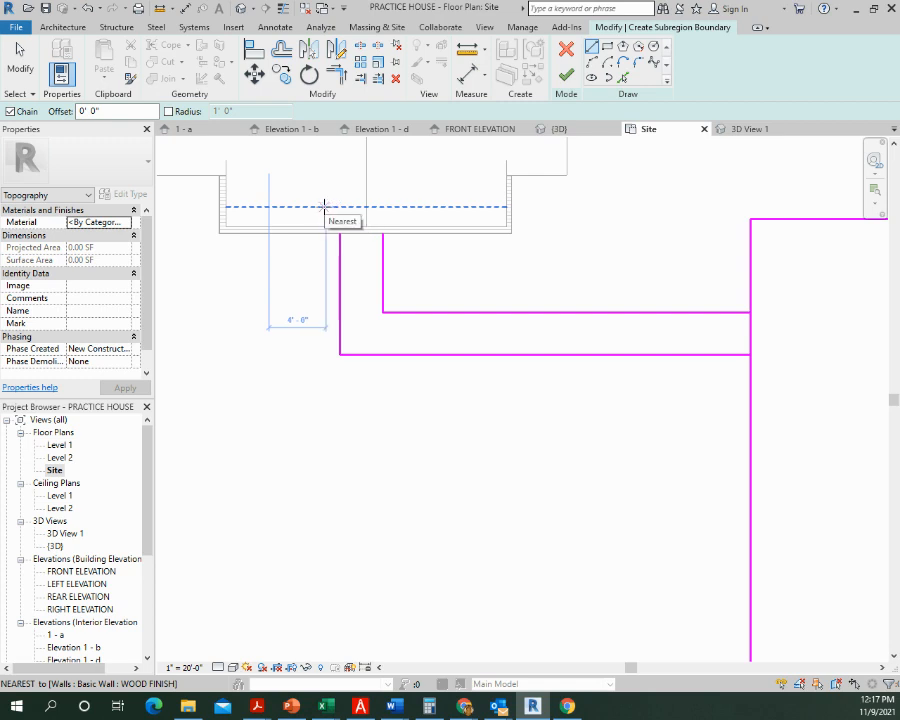
Add a short line along the garage wall and trim both vertical boundary lines to it.
left_click(324, 206)
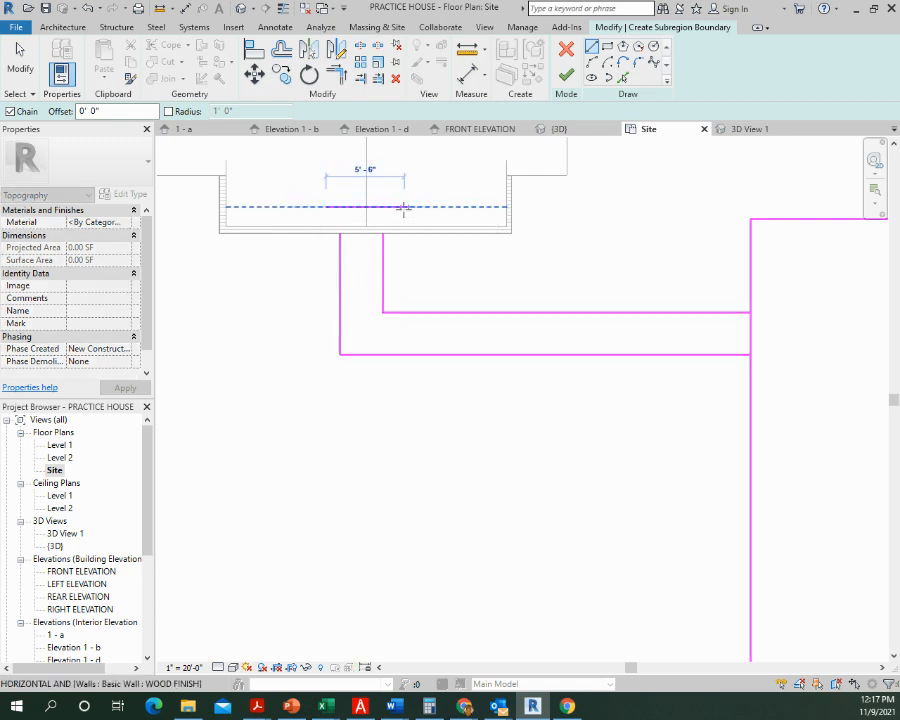
left_click(404, 207)
key("Escape")
key("Escape")
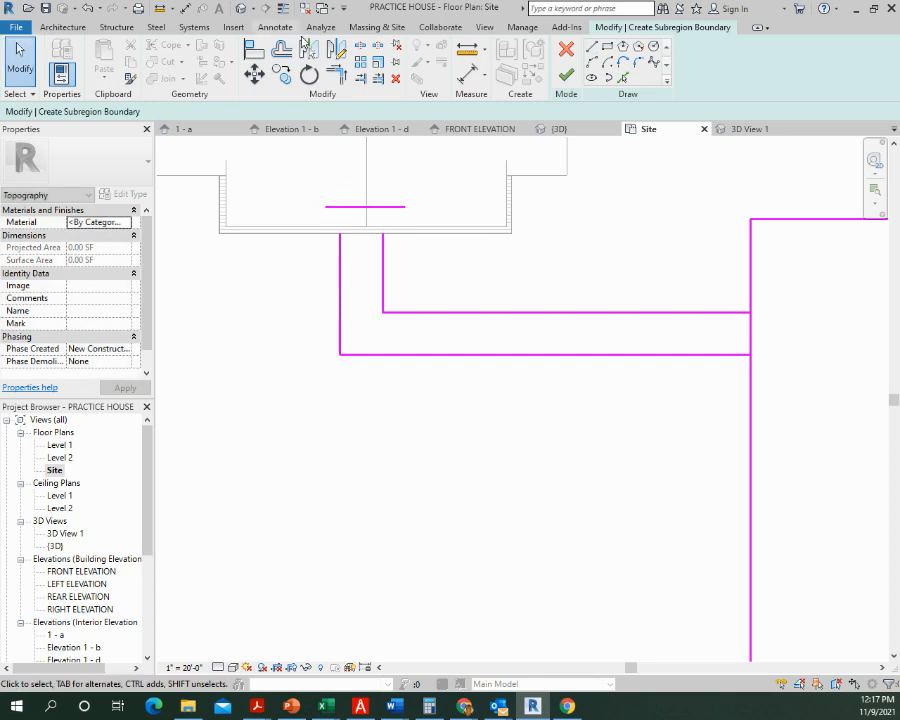
left_click(336, 75)
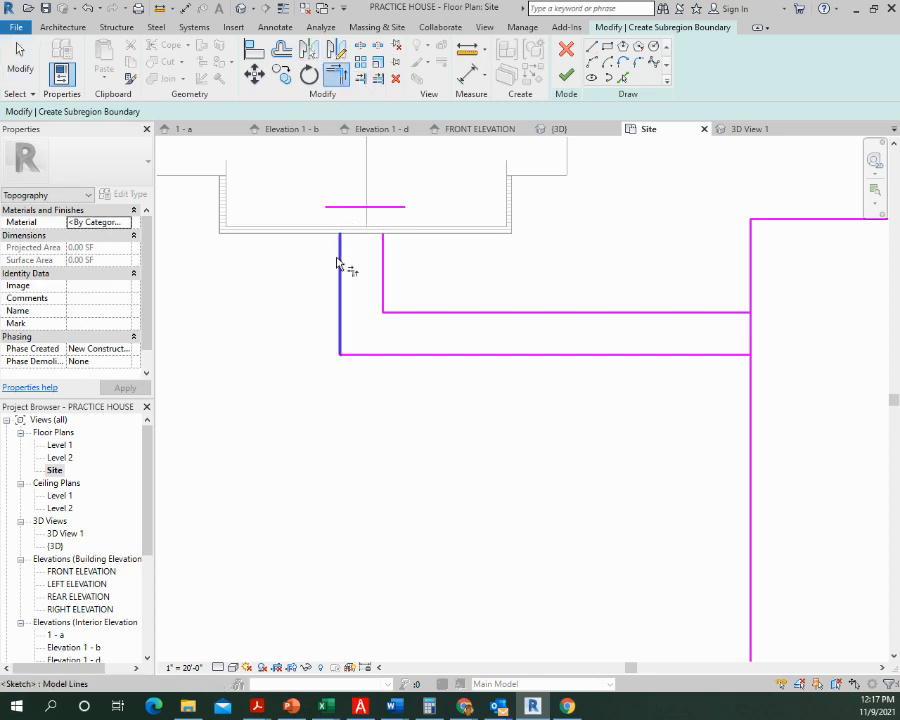
left_click(338, 263)
left_click(356, 208)
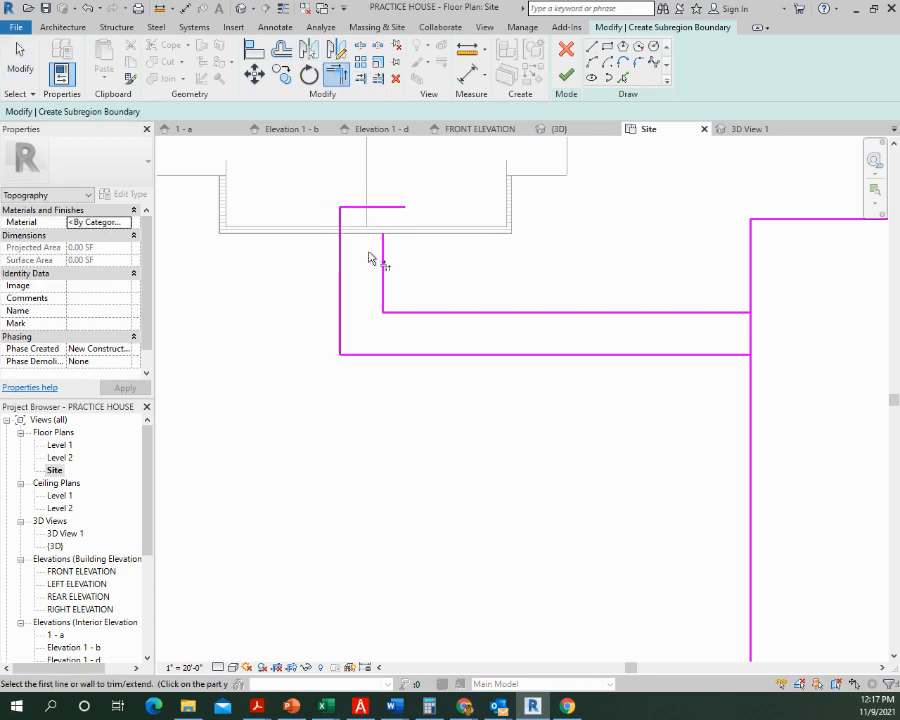
left_click(382, 255)
left_click(372, 208)
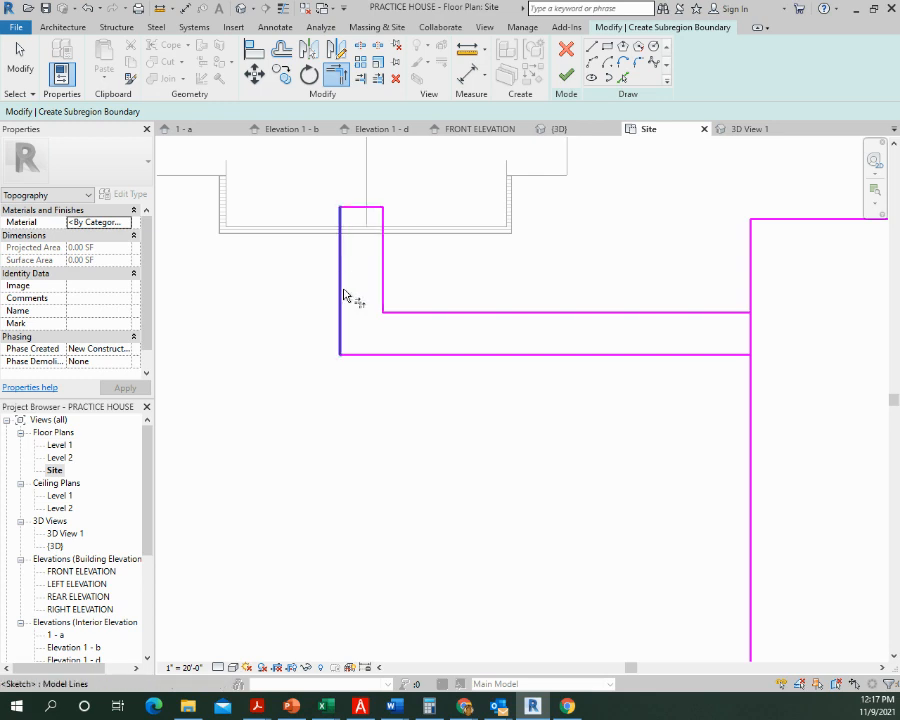
Try trimming the bottom line to the long vertical side, then unjoin to clear the error.
left_click(730, 363)
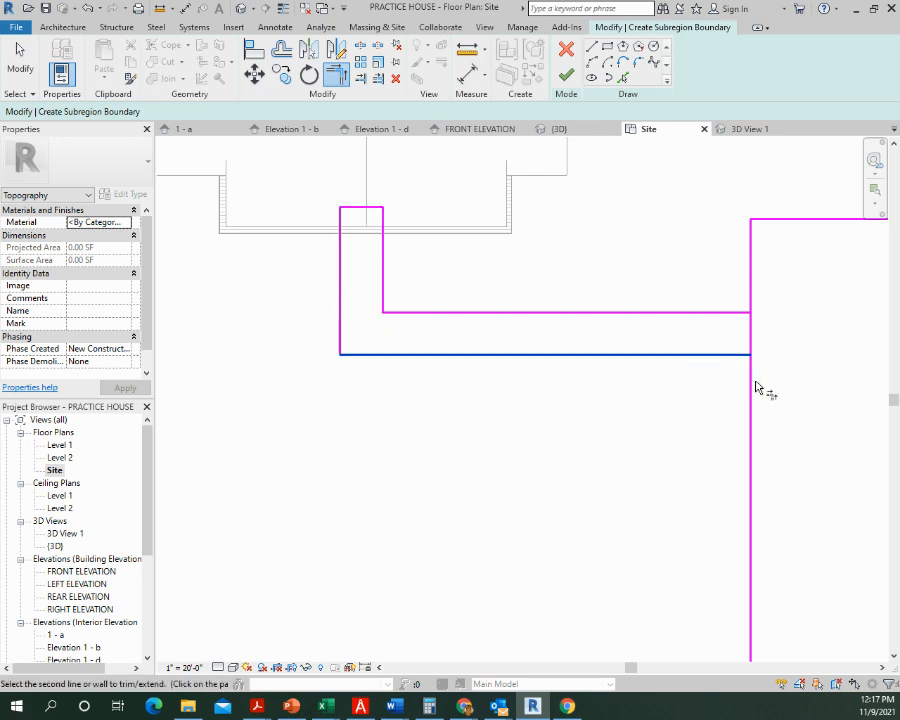
left_click(752, 386)
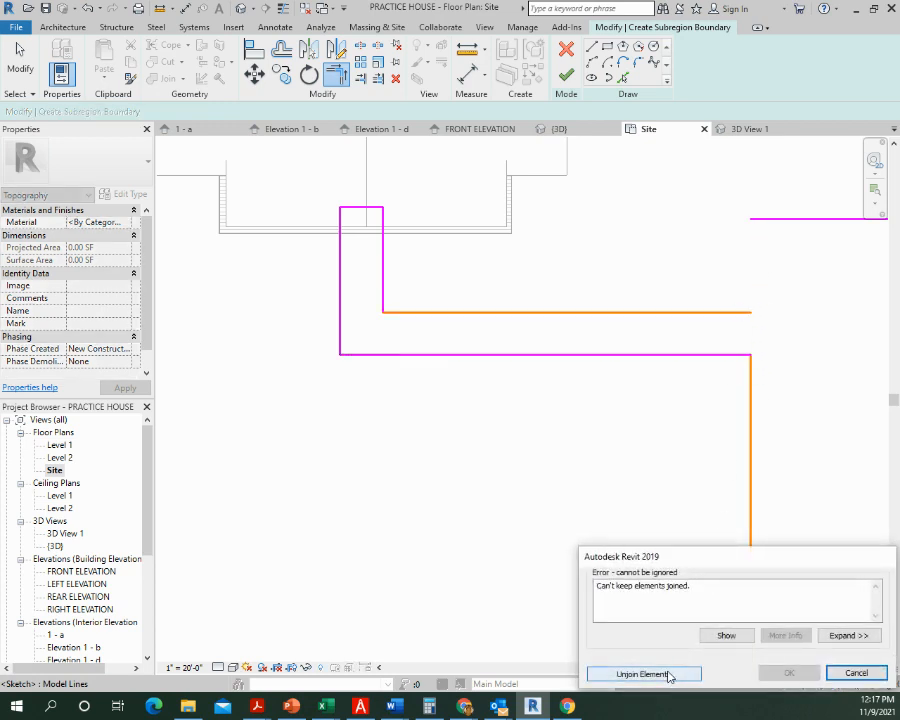
left_click(637, 672)
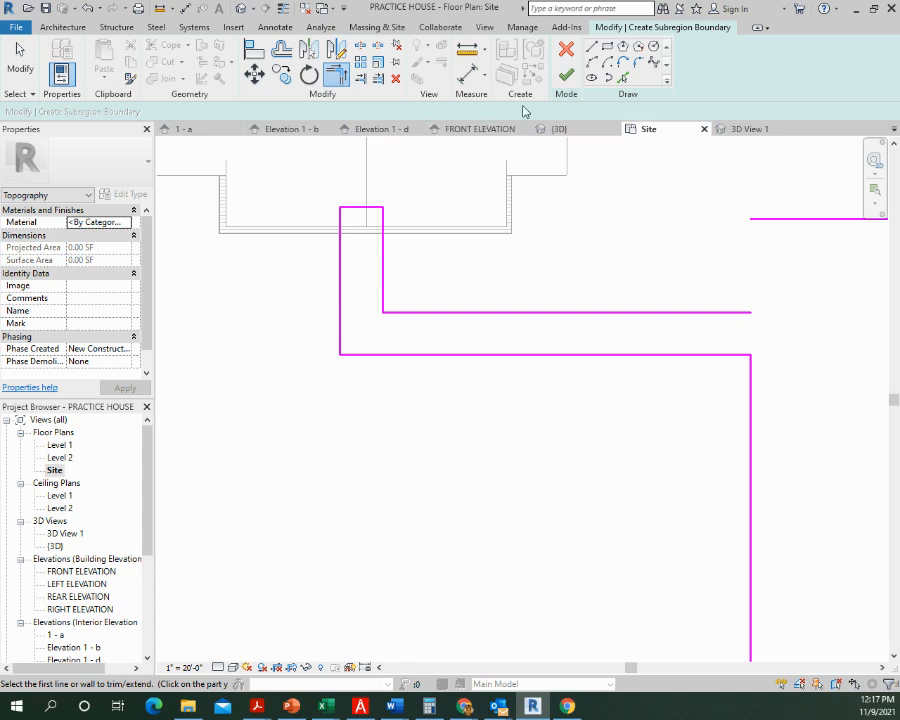
key("Escape")
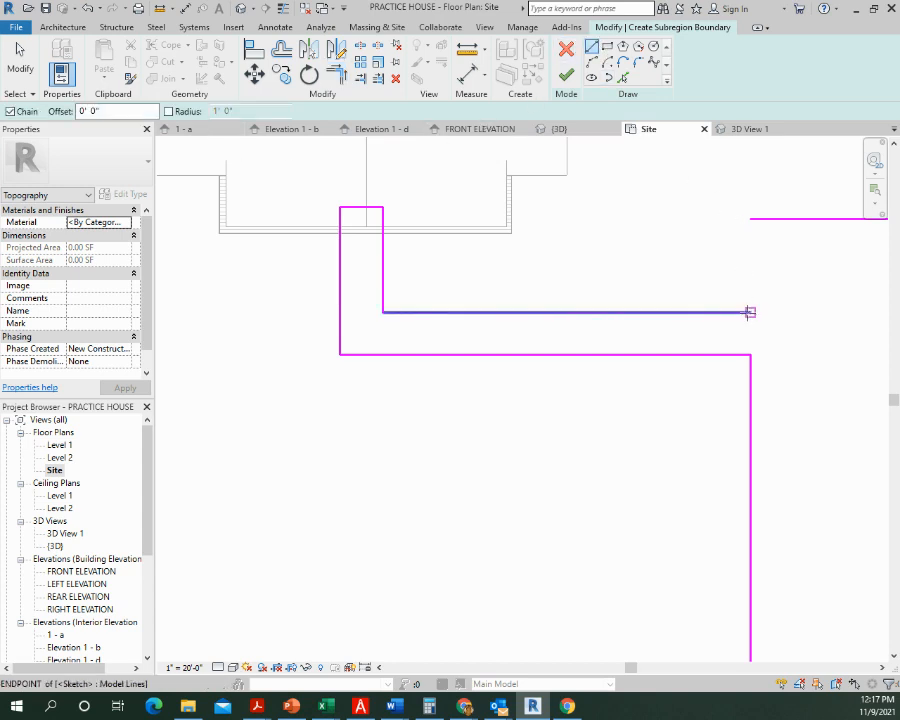
Draw a vertical line closing the gap to the top boundary, then zoom out to check the outline.
left_click(750, 312)
left_click(750, 218)
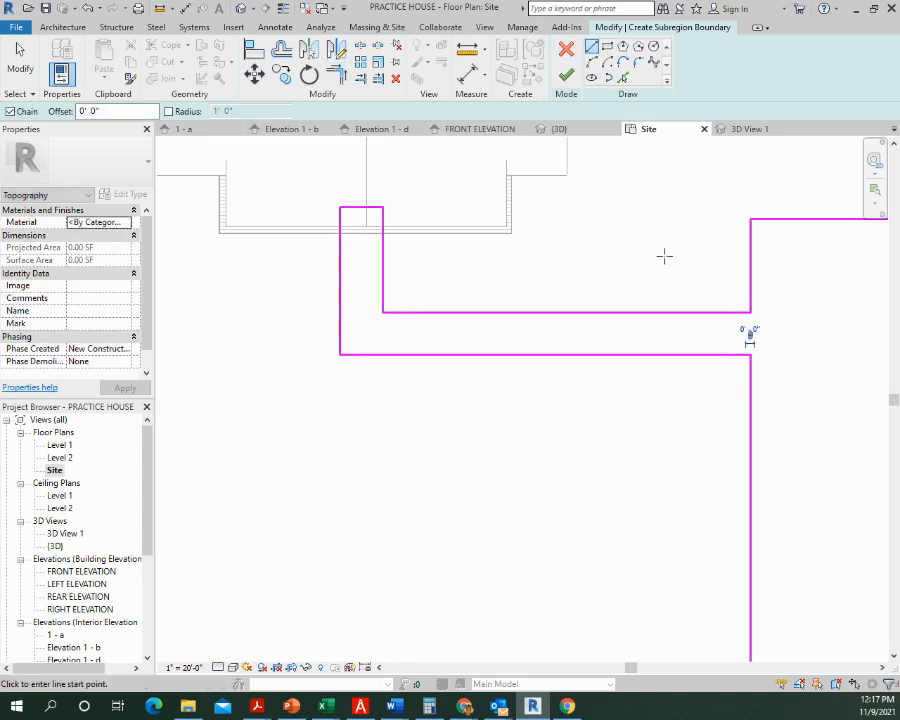
key("Escape")
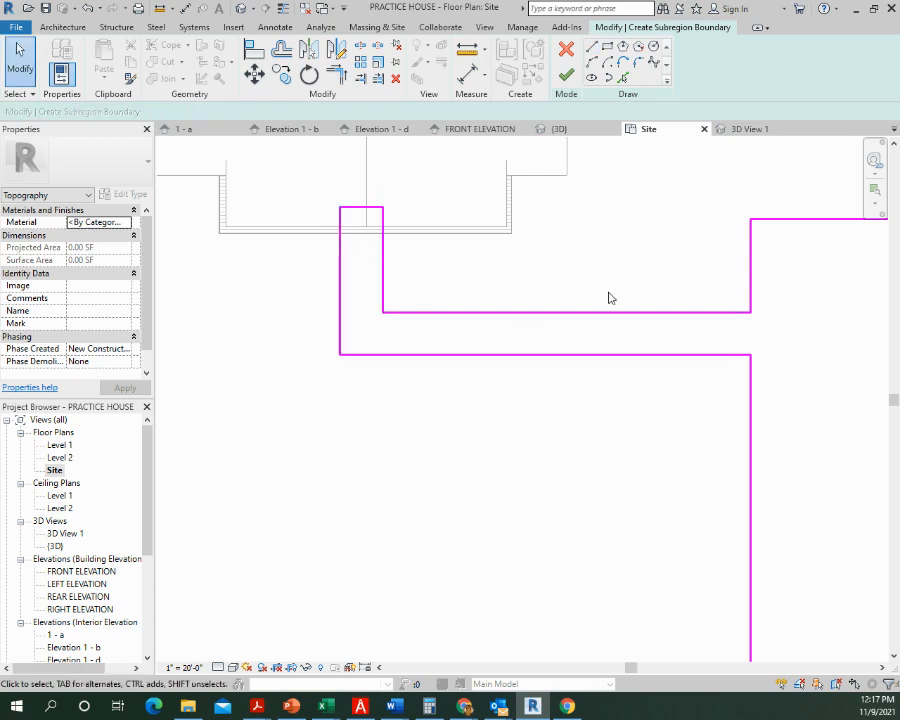
scroll(605, 311, "down", 1)
scroll(605, 311, "down", 1)
scroll(578, 513, "down", 2)
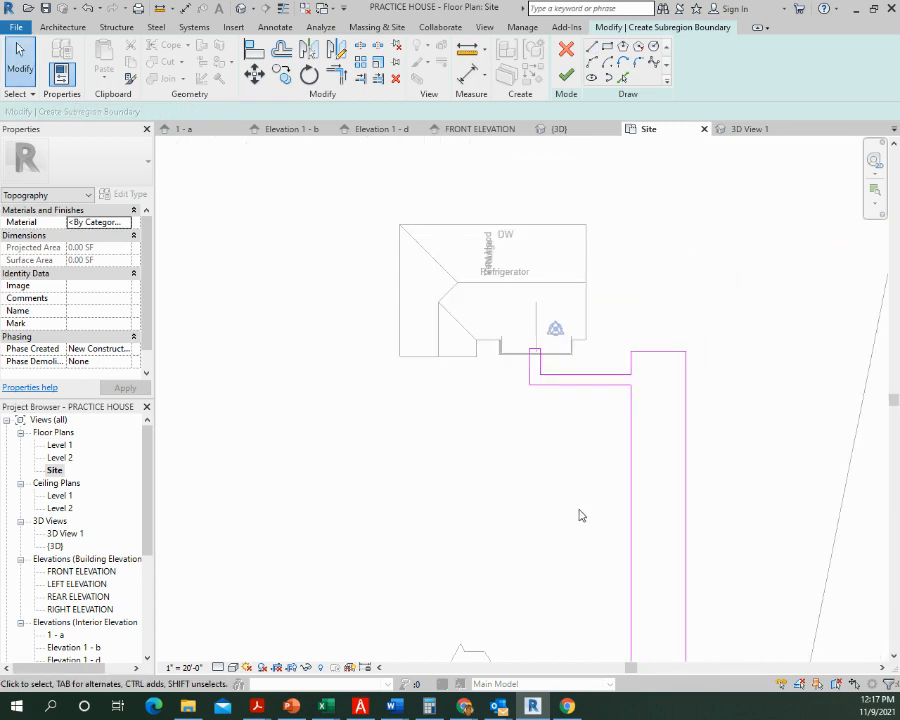
scroll(575, 513, "up", 3)
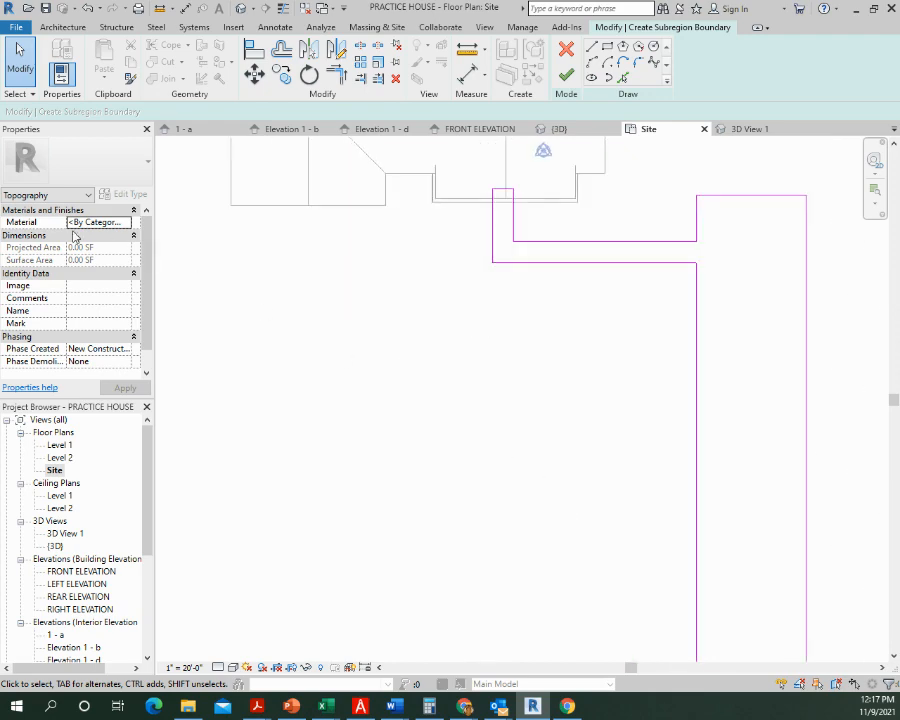
Search 'CONC', pick Concrete, Cast-in-Place gray, and open its appearance texture file picker.
left_click(128, 222)
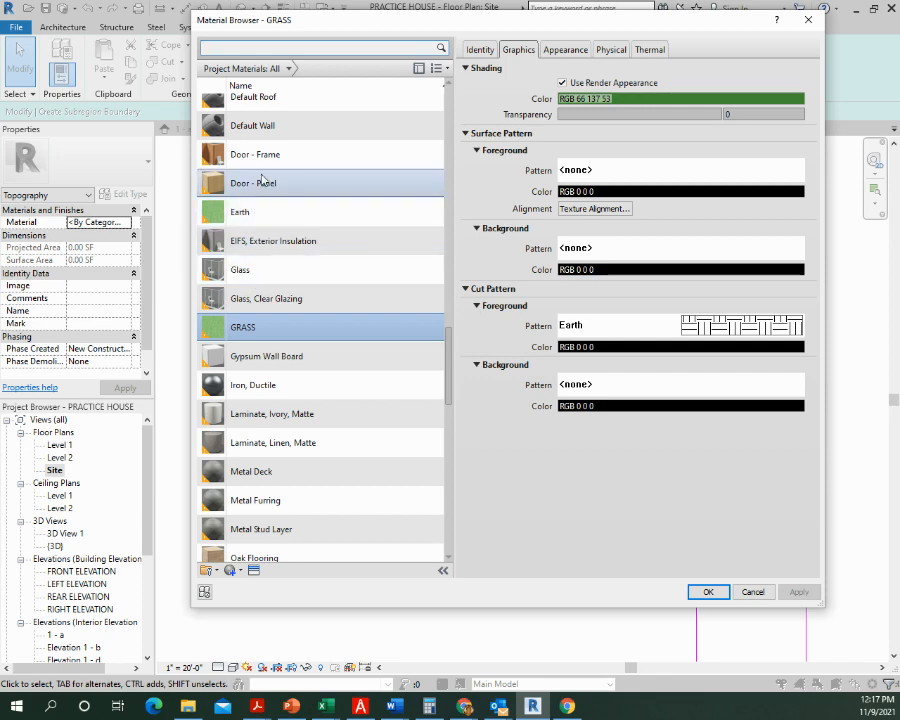
scroll(262, 140, "up", 15)
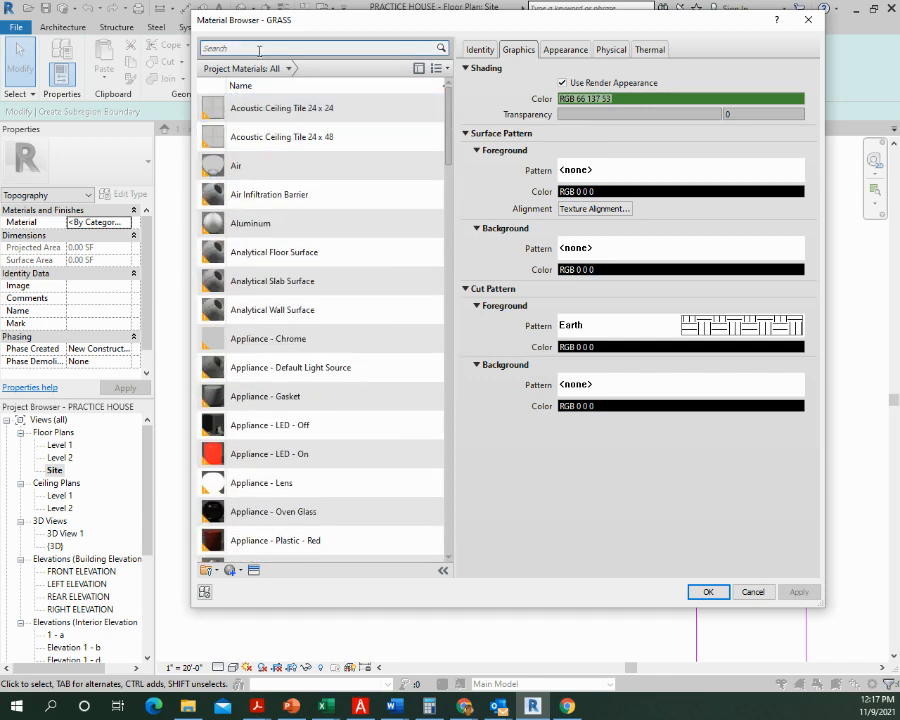
left_click(258, 49)
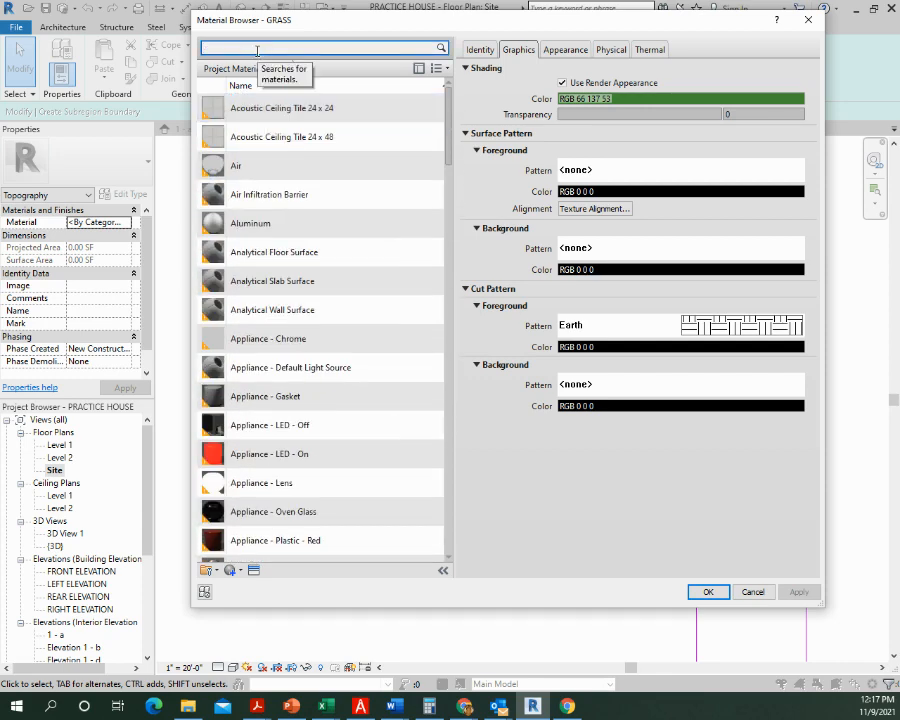
type("ASPH")
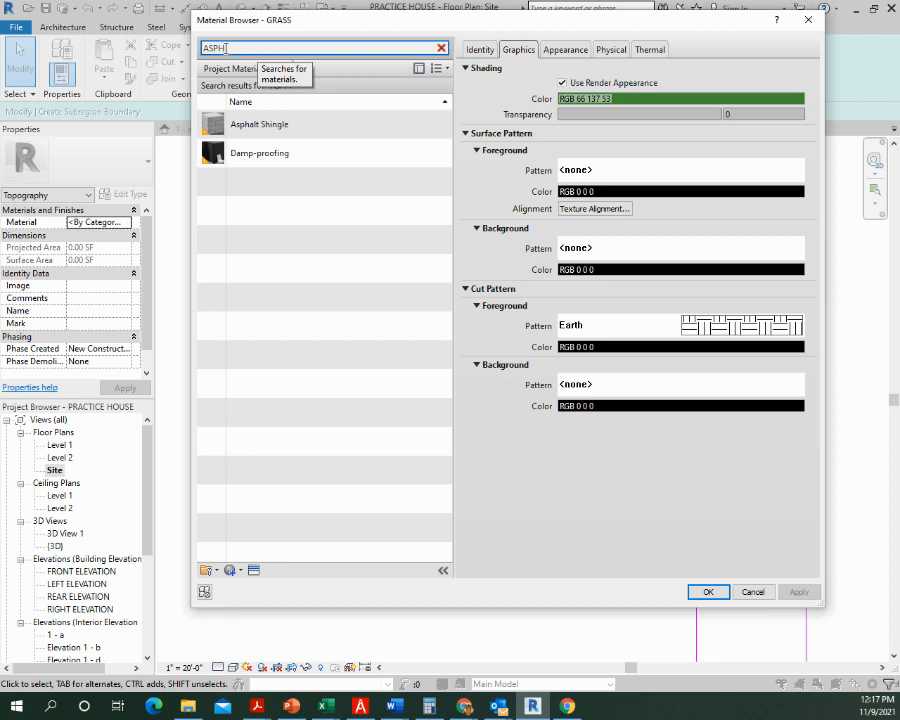
left_click_drag(235, 51, 146, 56)
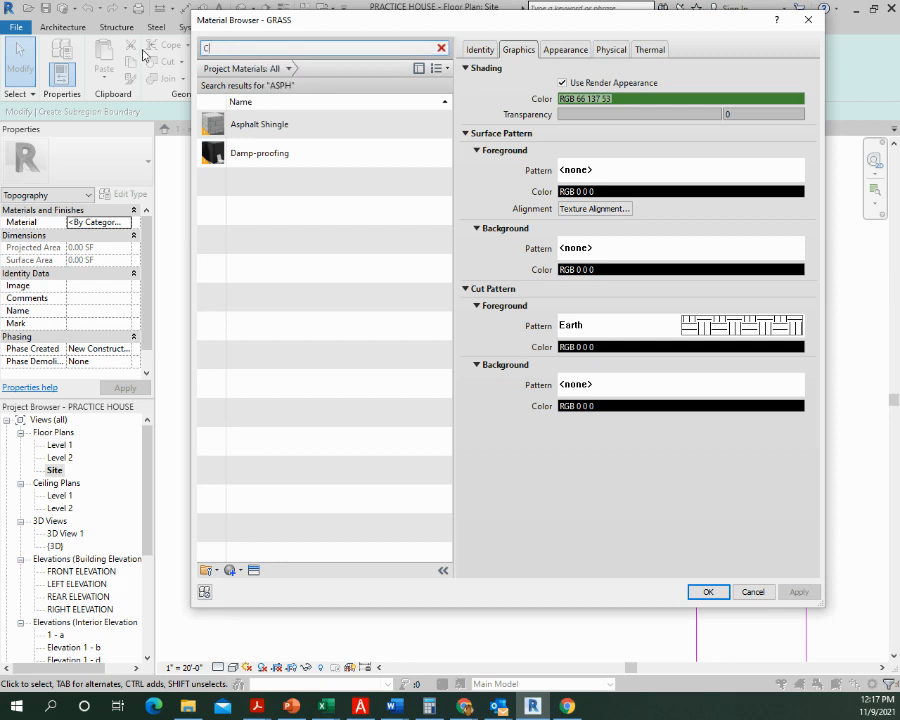
type("CONCRETE")
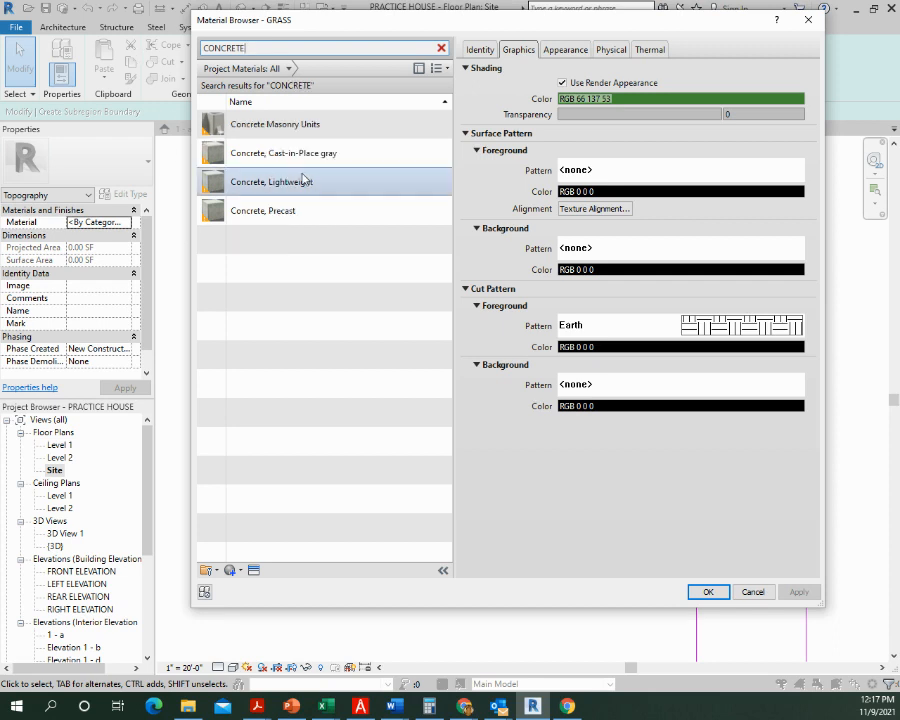
left_click(303, 162)
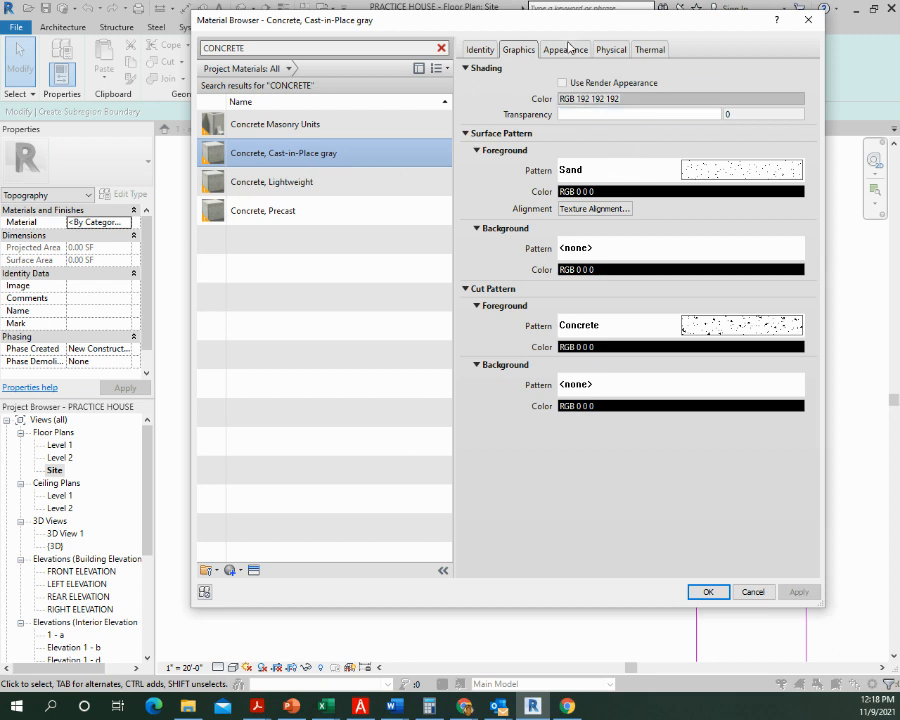
left_click(566, 52)
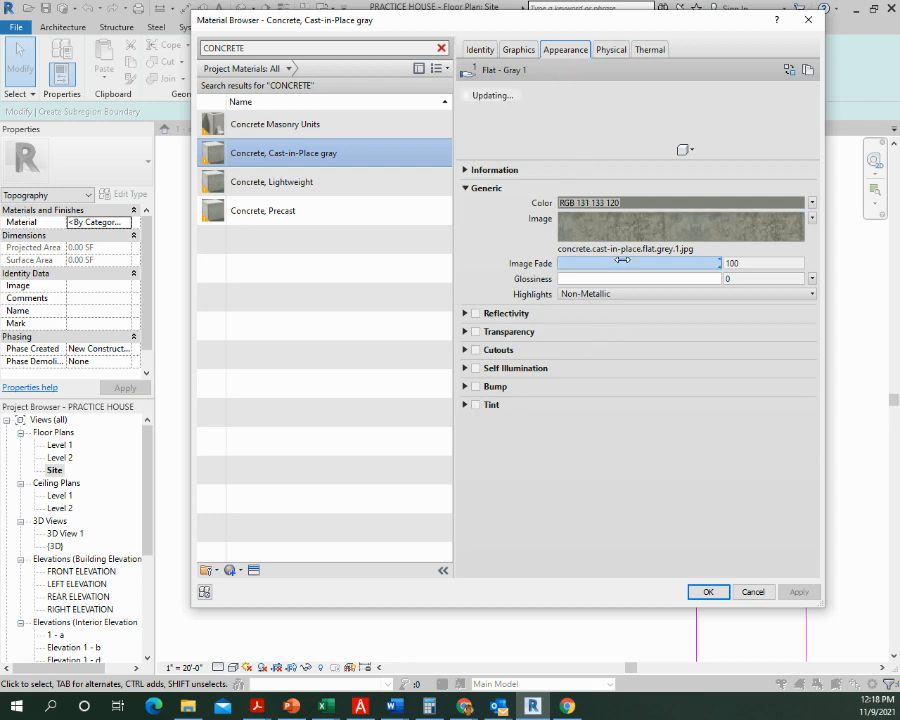
left_click(631, 250)
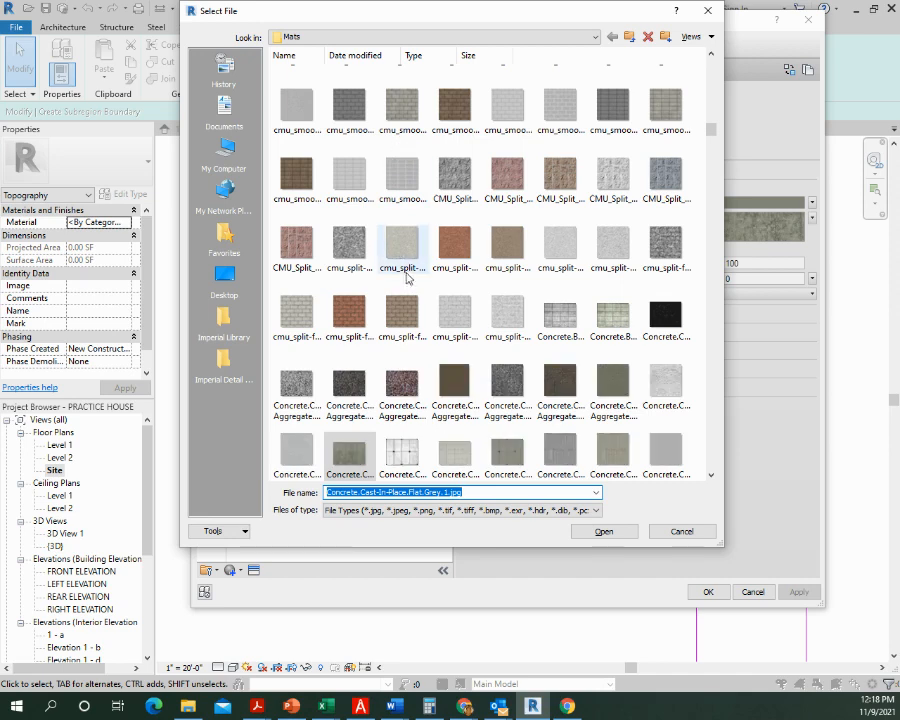
Load Concrete.Cast_In_Place.Exposed.Aggregate.Coarse6.png as the concrete's texture image.
left_click(560, 400)
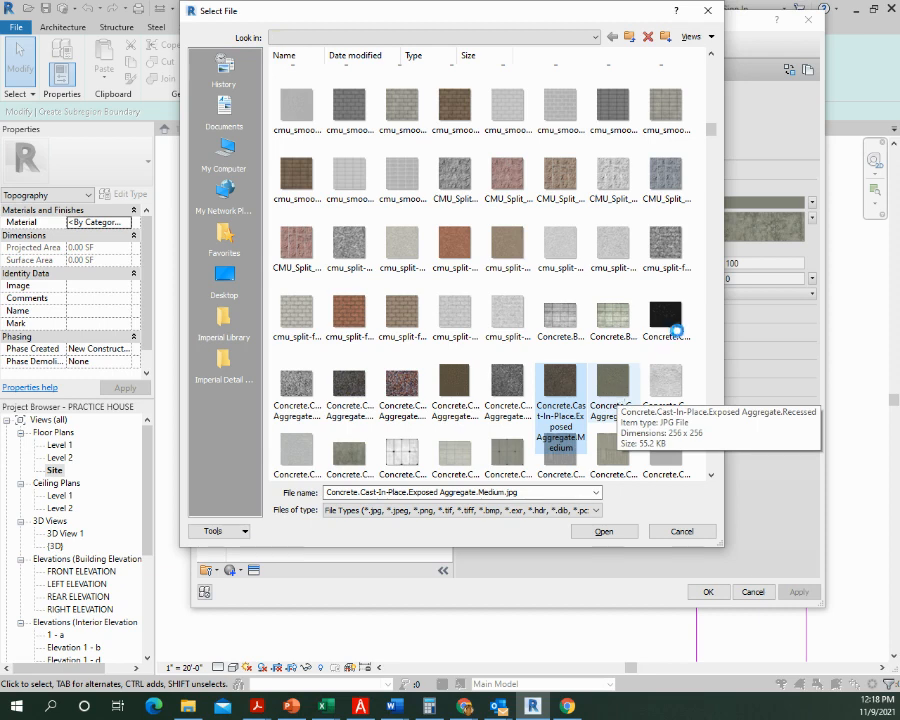
left_click(666, 316)
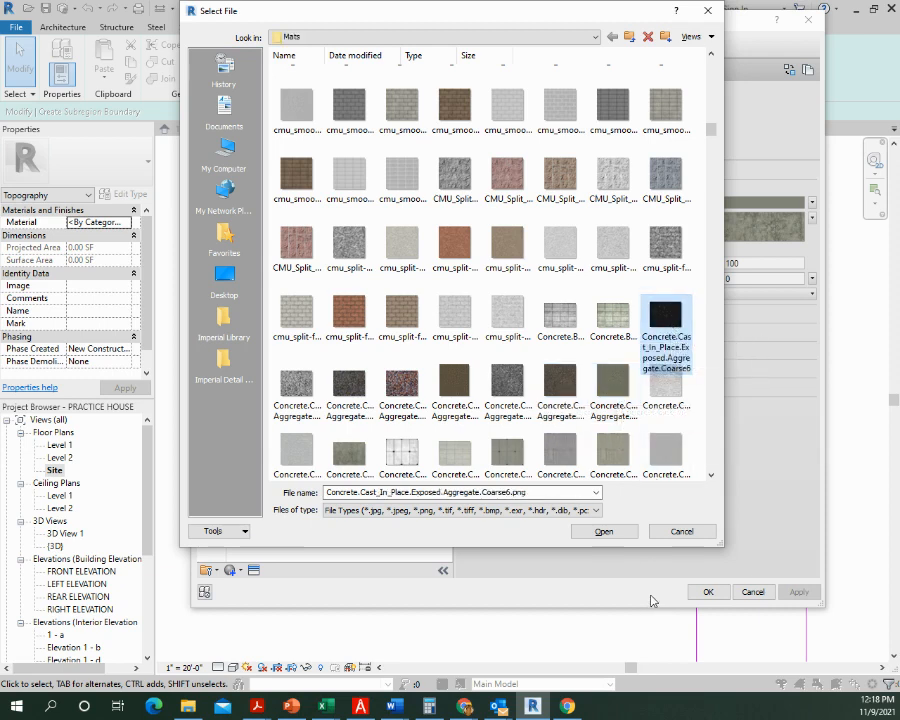
left_click(612, 532)
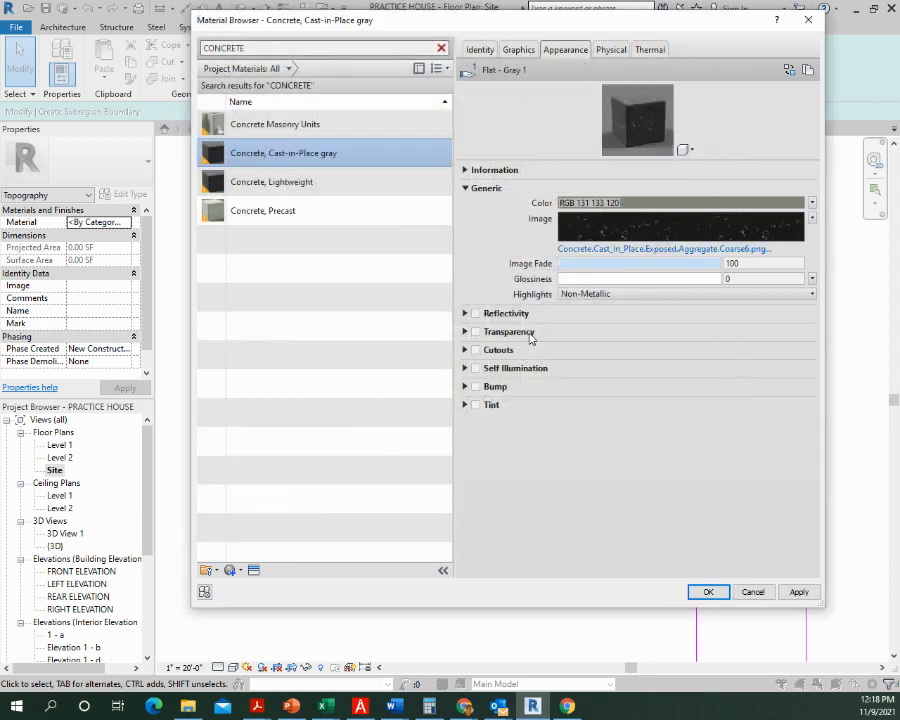
Apply concrete as the driveway subregion material and finish the subregion sketch.
left_click(800, 592)
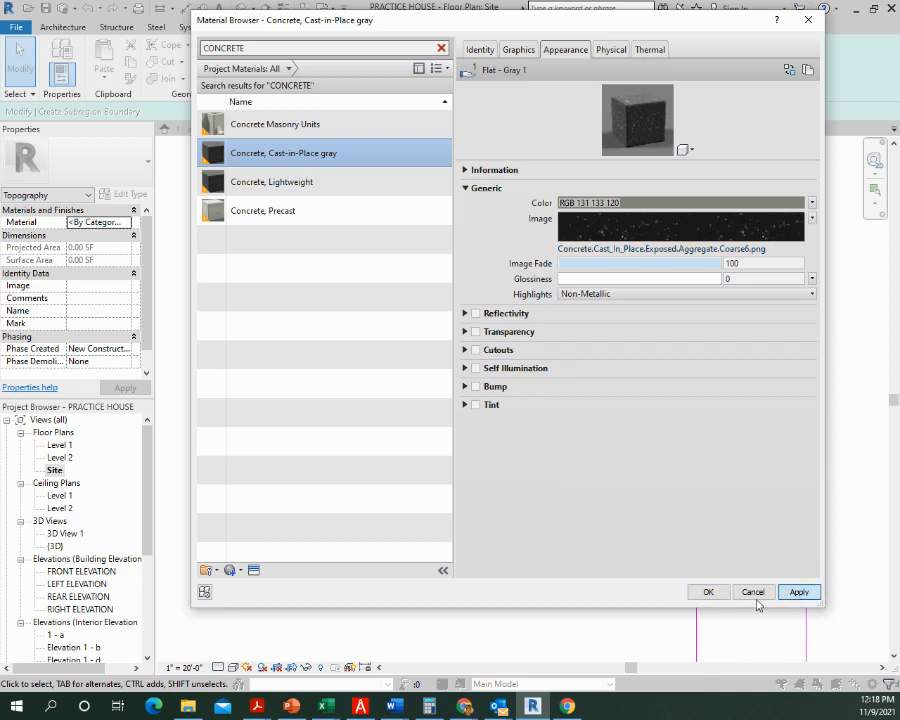
left_click(706, 592)
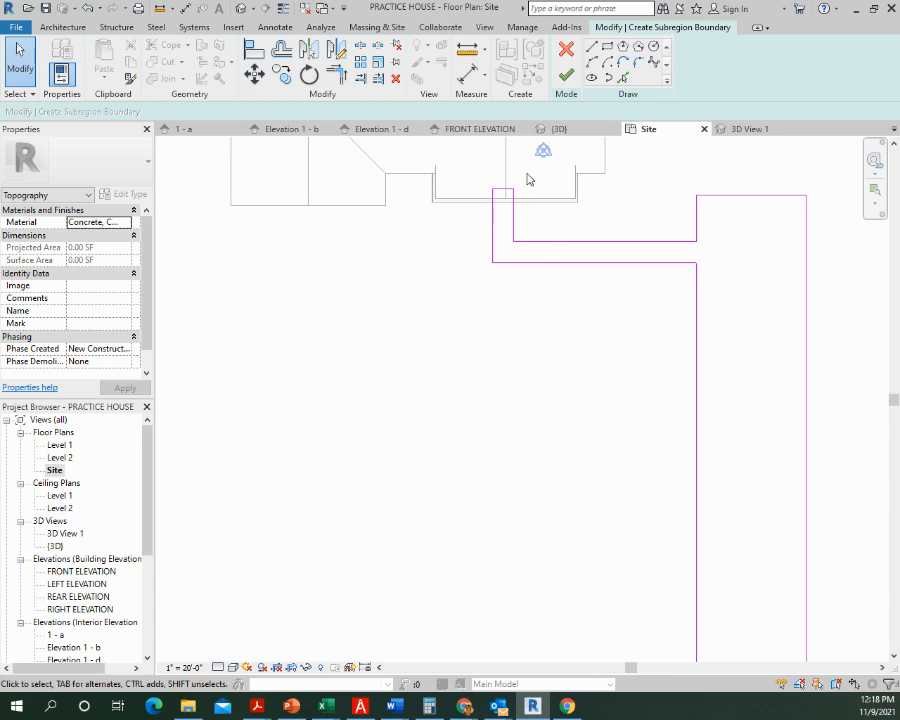
left_click(563, 78)
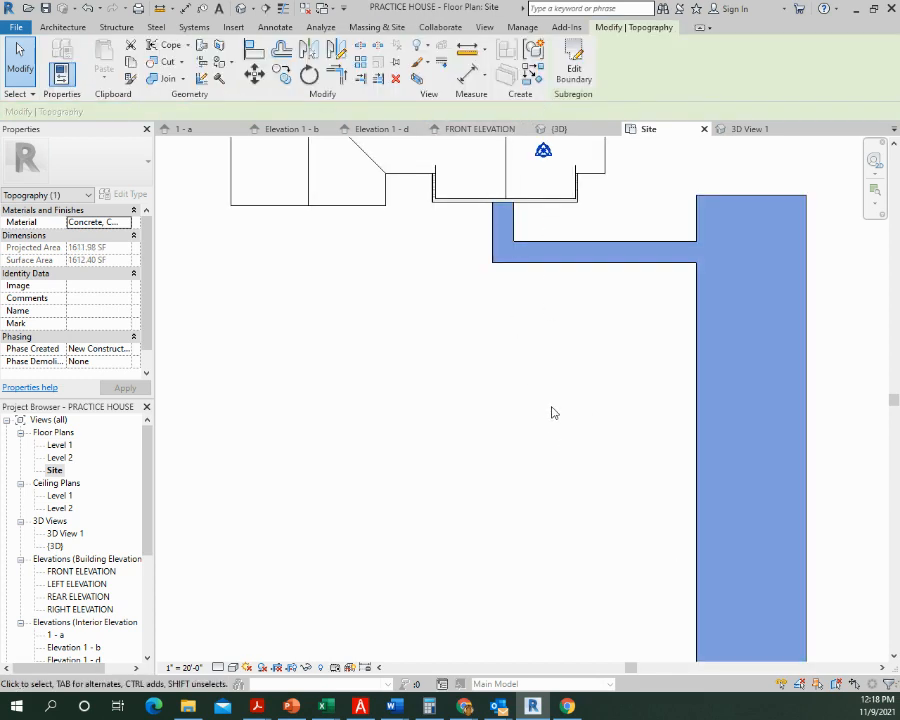
Inspect the concrete driveway on the topography in the default 3D view, then return to the Site plan.
left_click(241, 9)
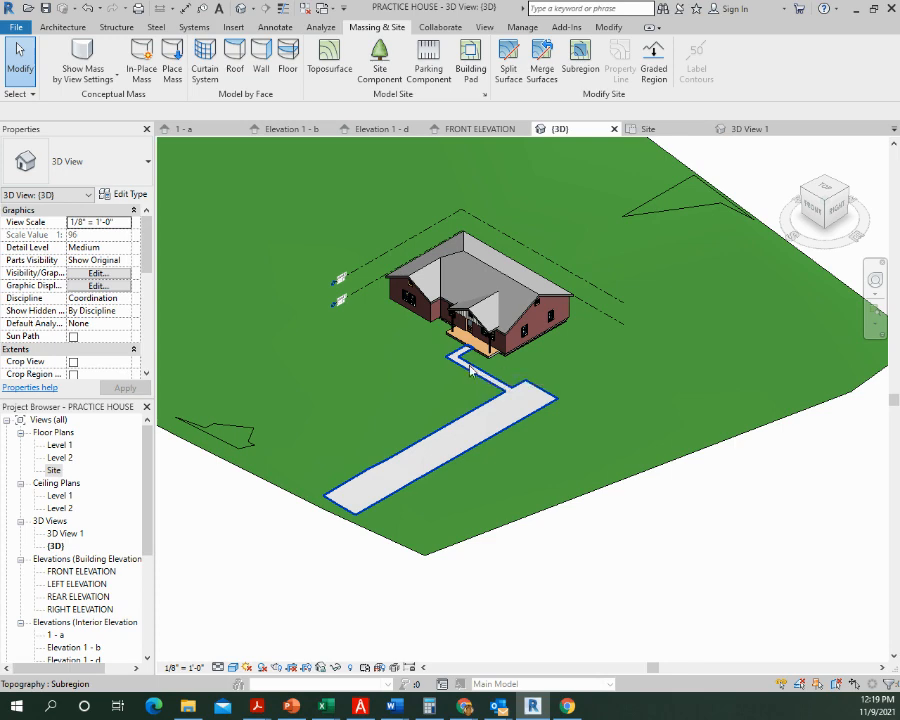
scroll(500, 445, "up", 5)
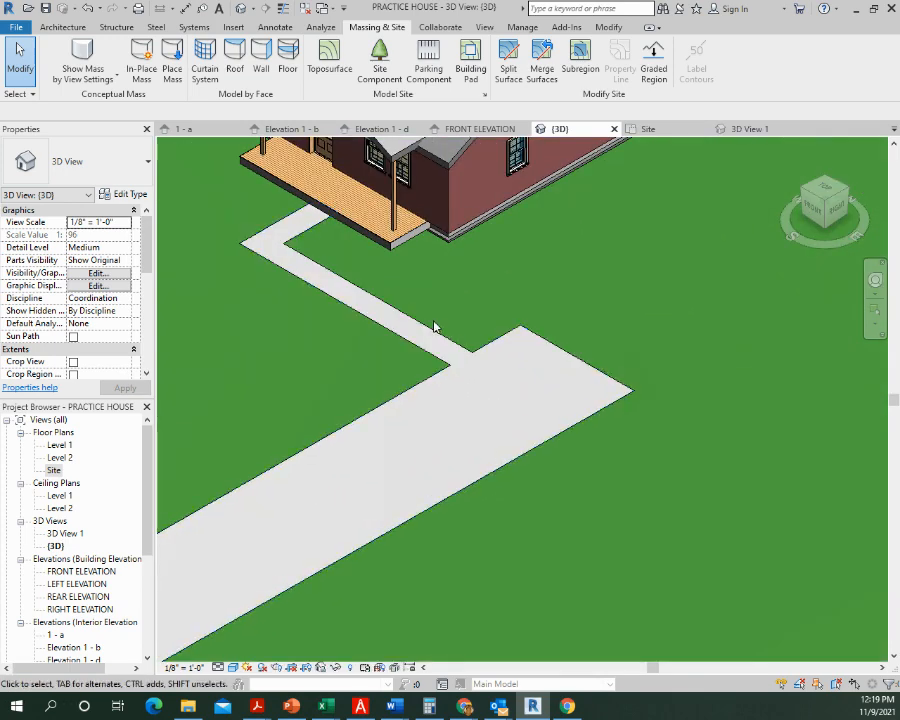
scroll(338, 366, "down", 5)
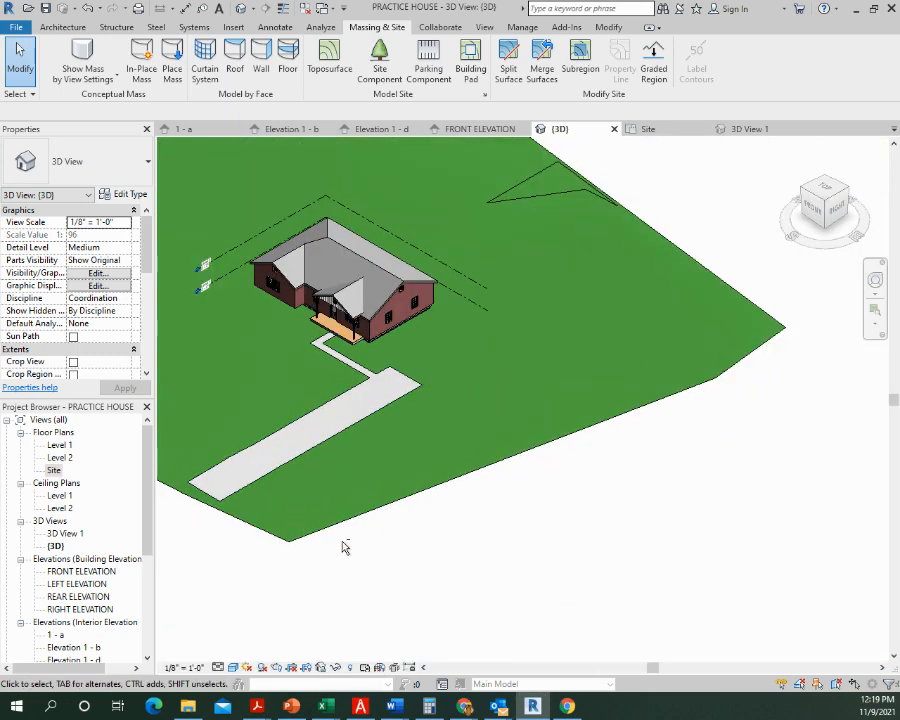
middle_click_drag(356, 544, 356, 566, "shift")
middle_click_drag(512, 604, 595, 579, "shift")
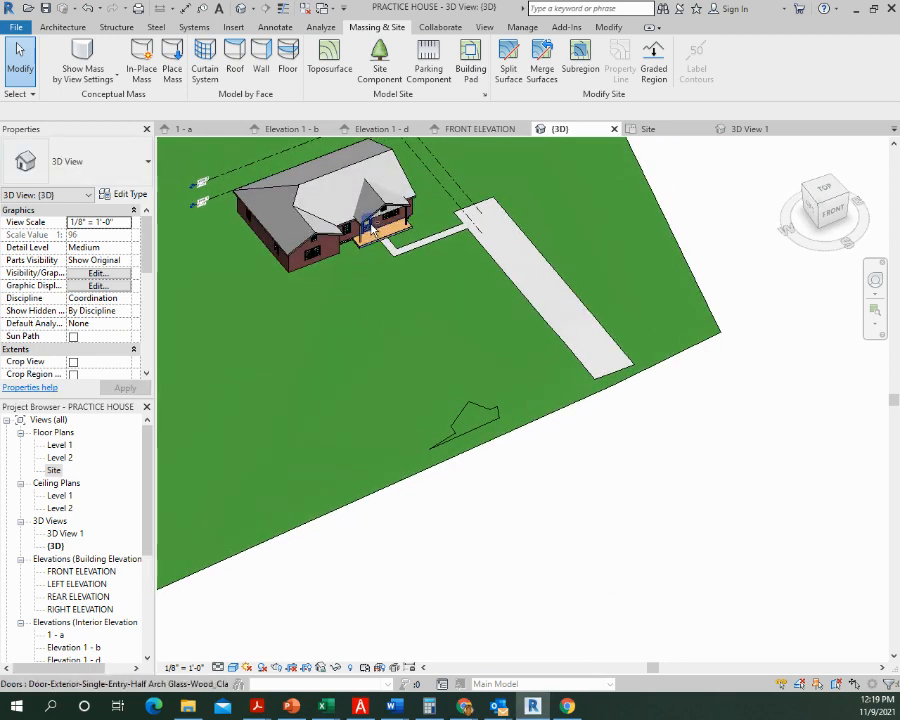
scroll(312, 298, "down", 2)
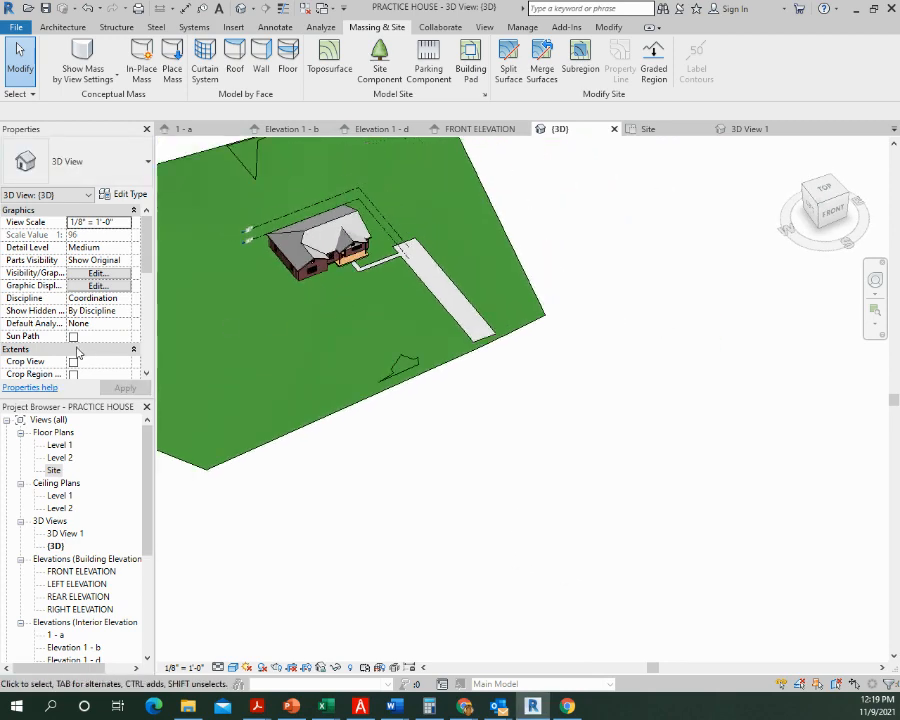
double_click(54, 470)
scroll(494, 376, "down", 3)
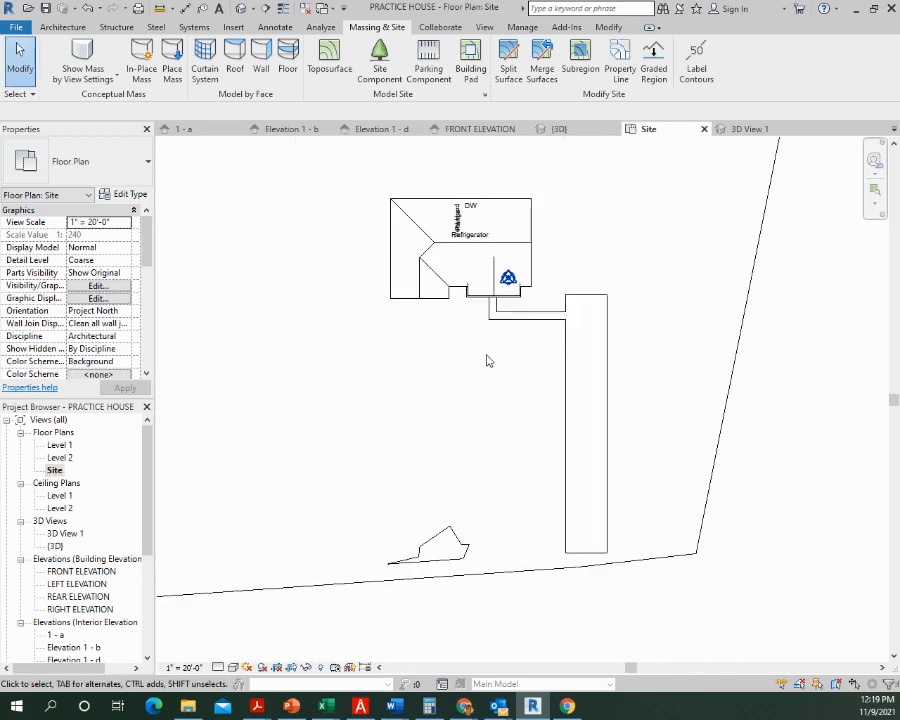
Place a Hawthorn - 25' tree east of the house and a Largetooth Aspen - 25' northwest.
scroll(487, 361, "down", 4)
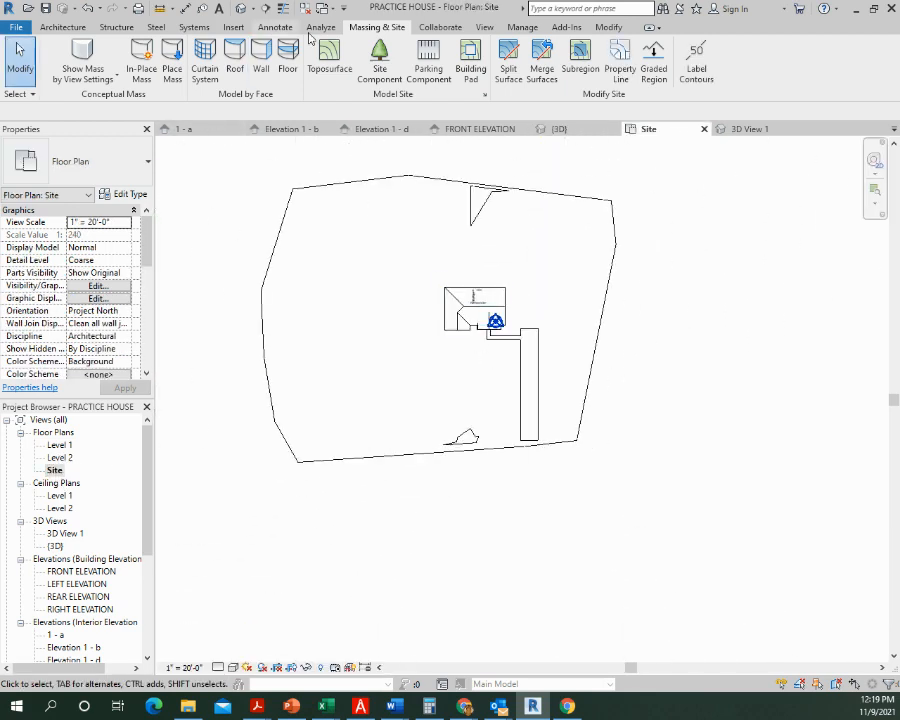
left_click(379, 62)
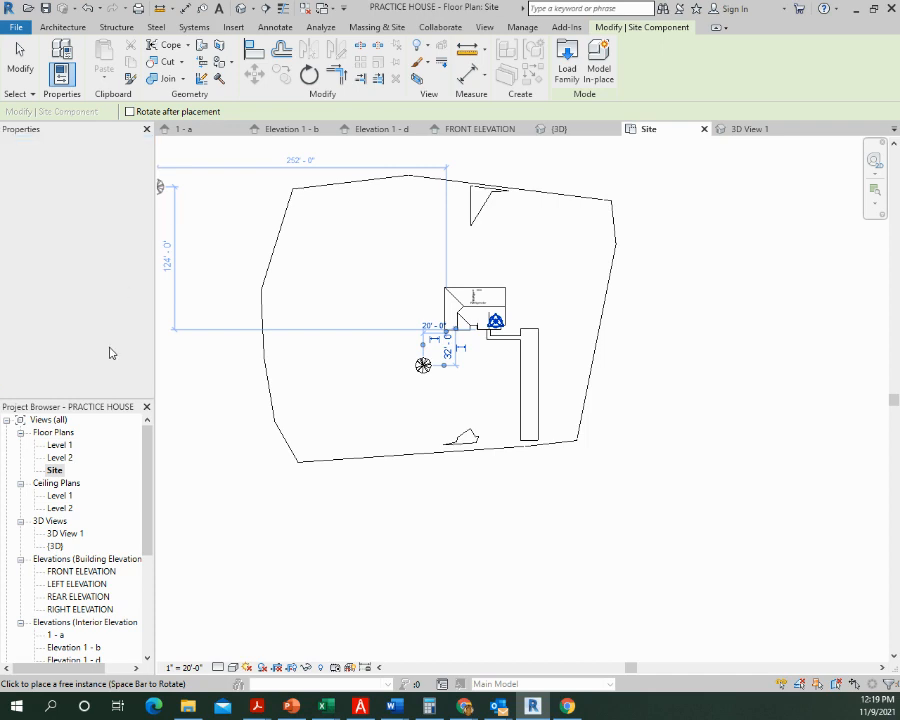
left_click(100, 165)
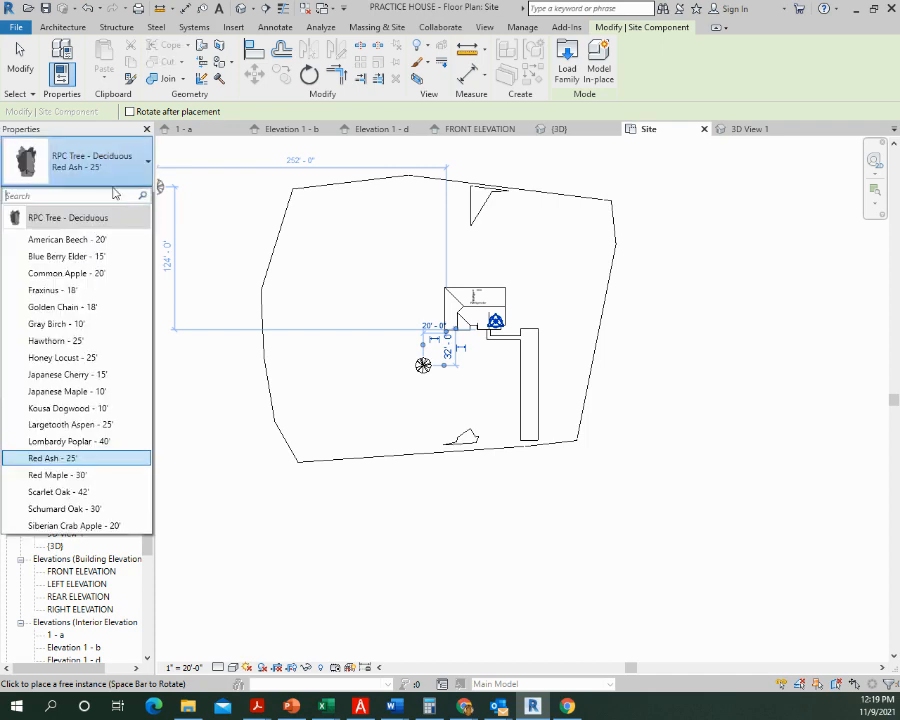
left_click(87, 341)
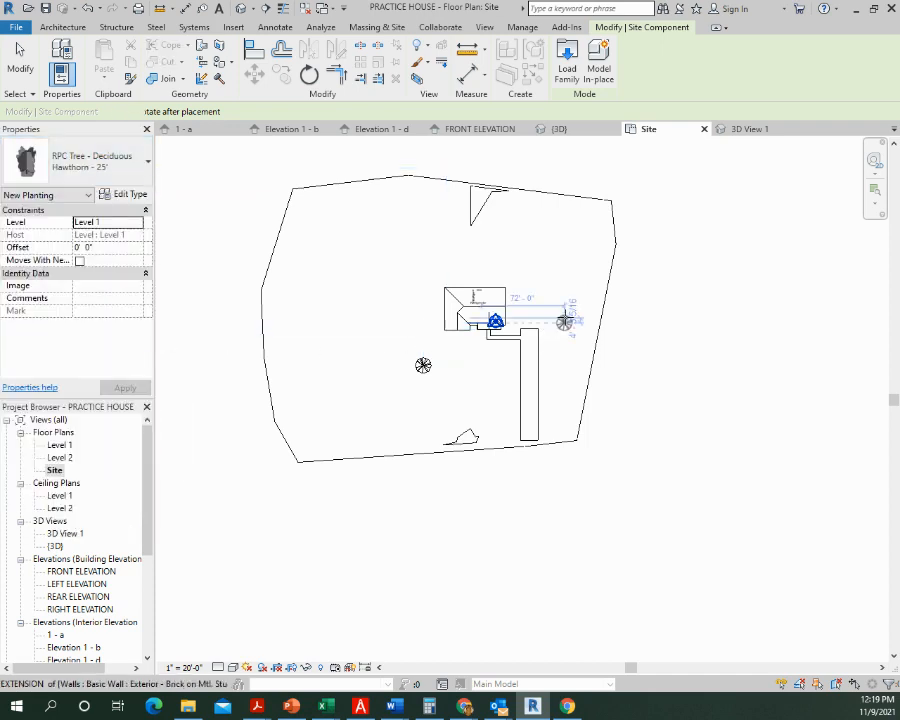
left_click(564, 318)
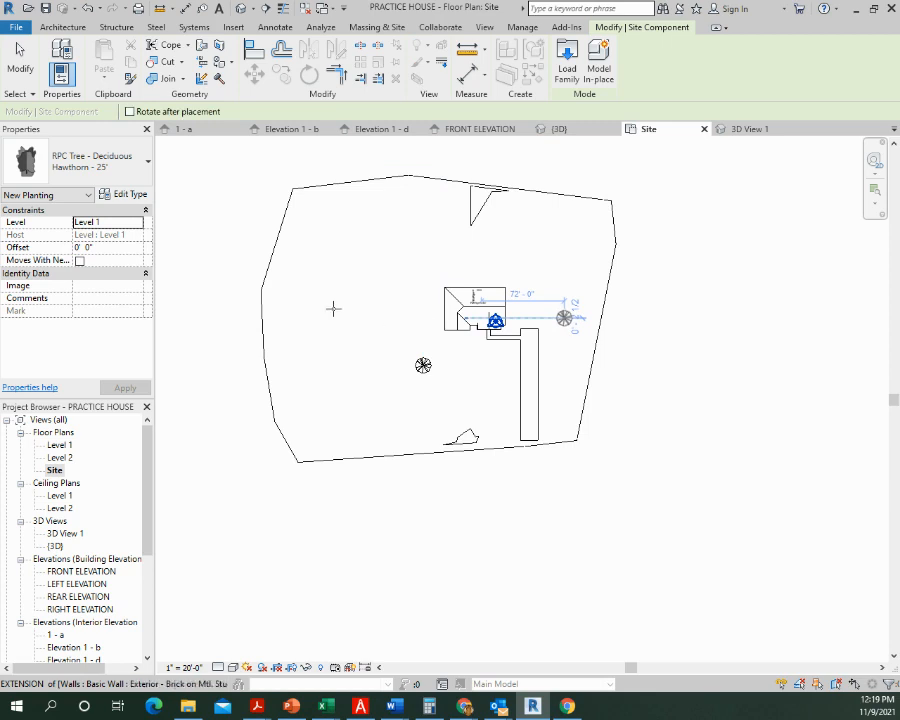
left_click(135, 165)
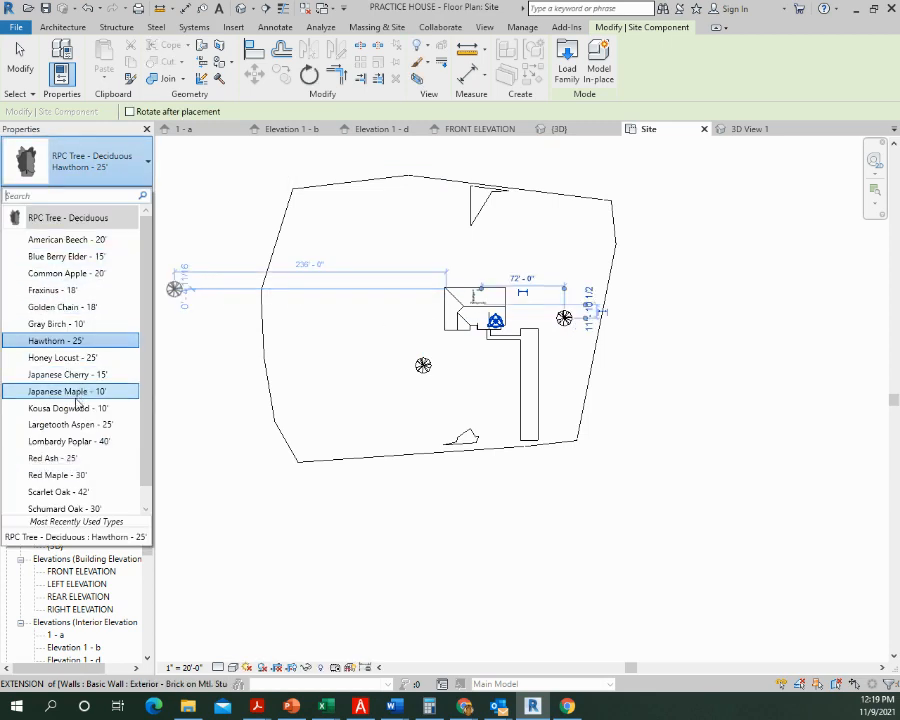
left_click(74, 432)
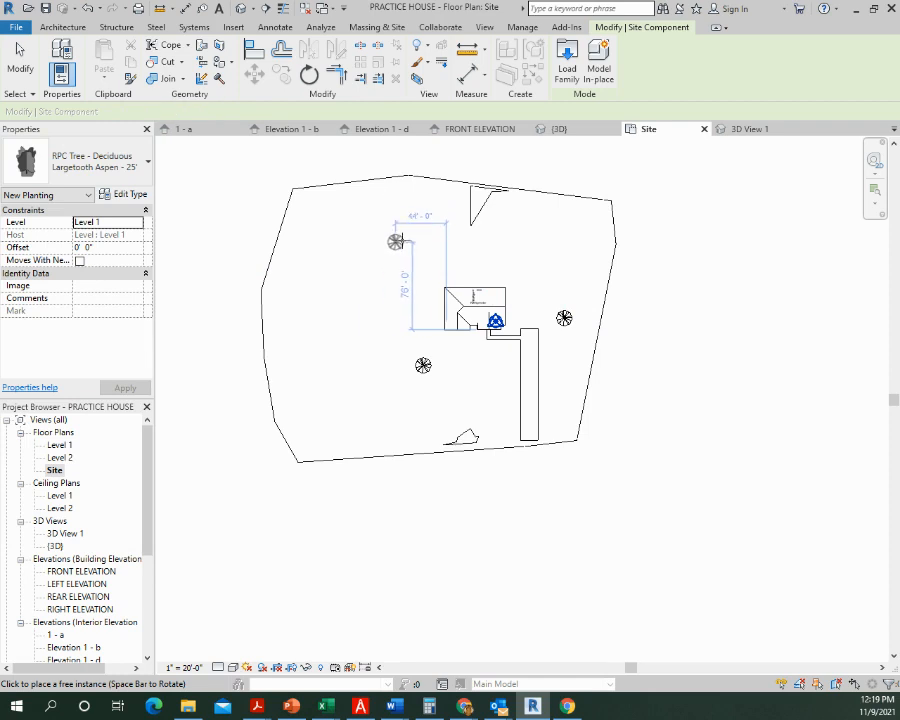
left_click(414, 241)
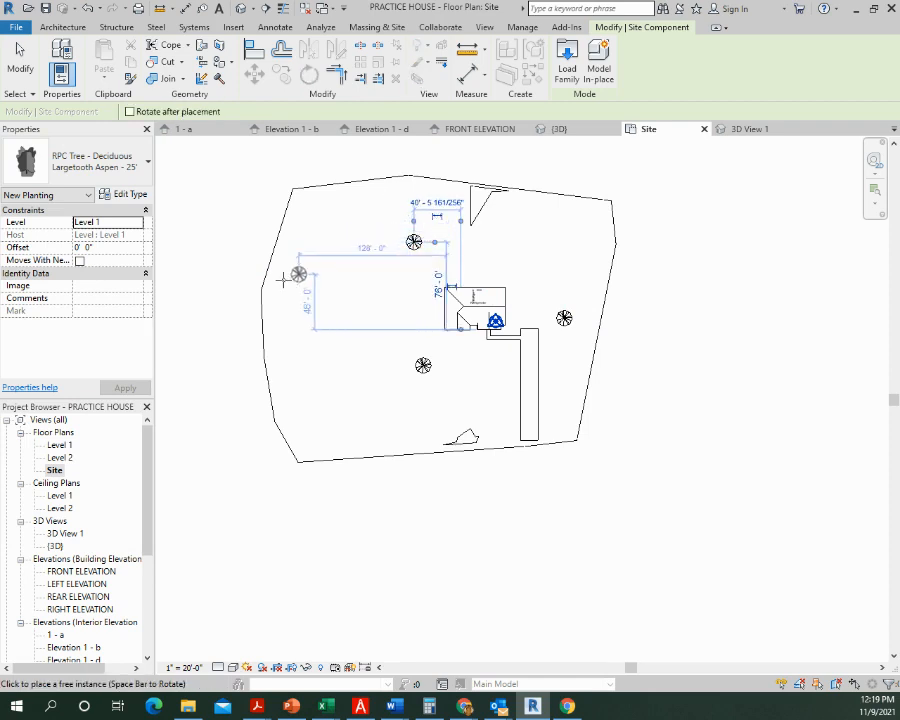
Place a Scarlet Oak - 42' south-west of the house and a Lombardy Poplar - 40' west of it.
left_click(135, 168)
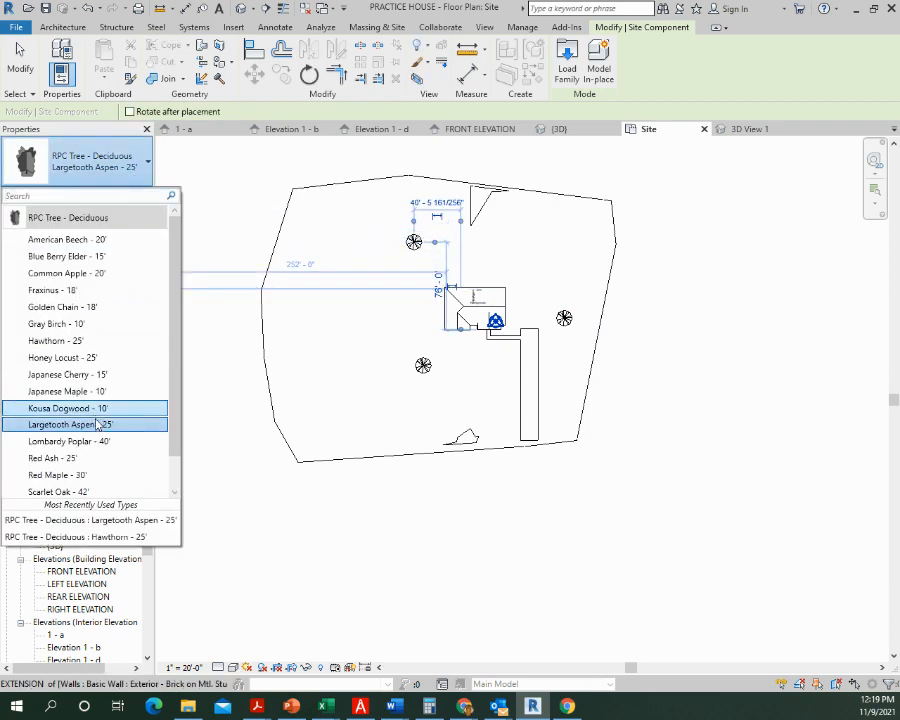
left_click(79, 492)
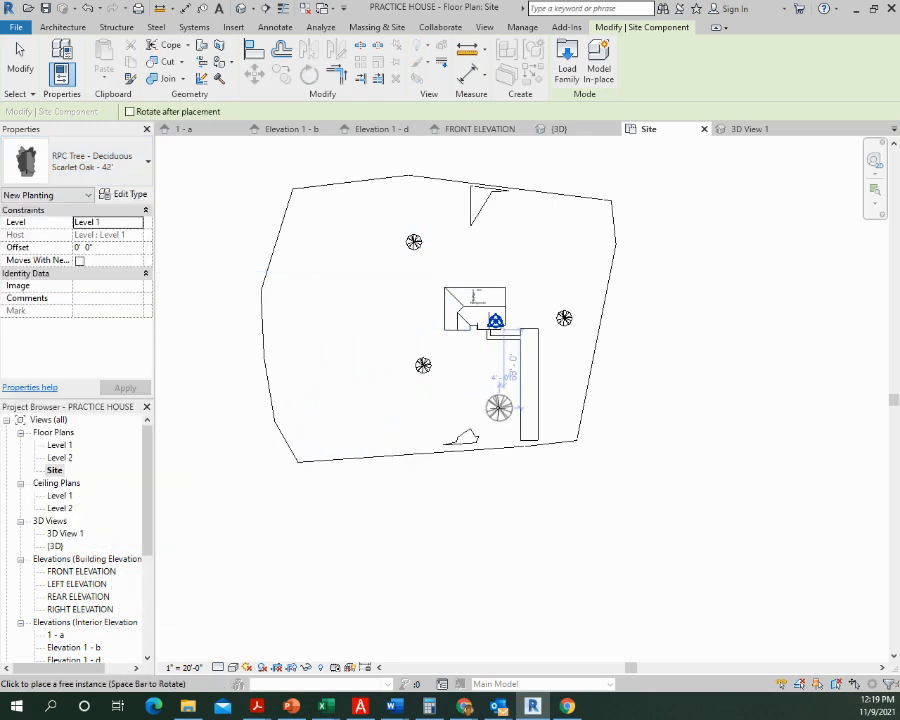
left_click(258, 414)
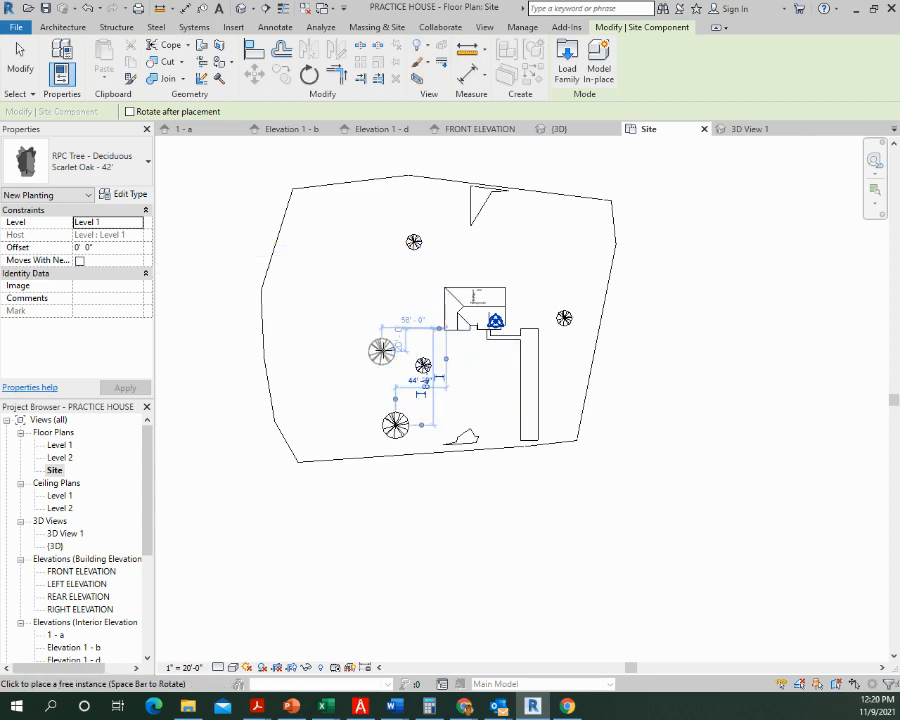
left_click(125, 162)
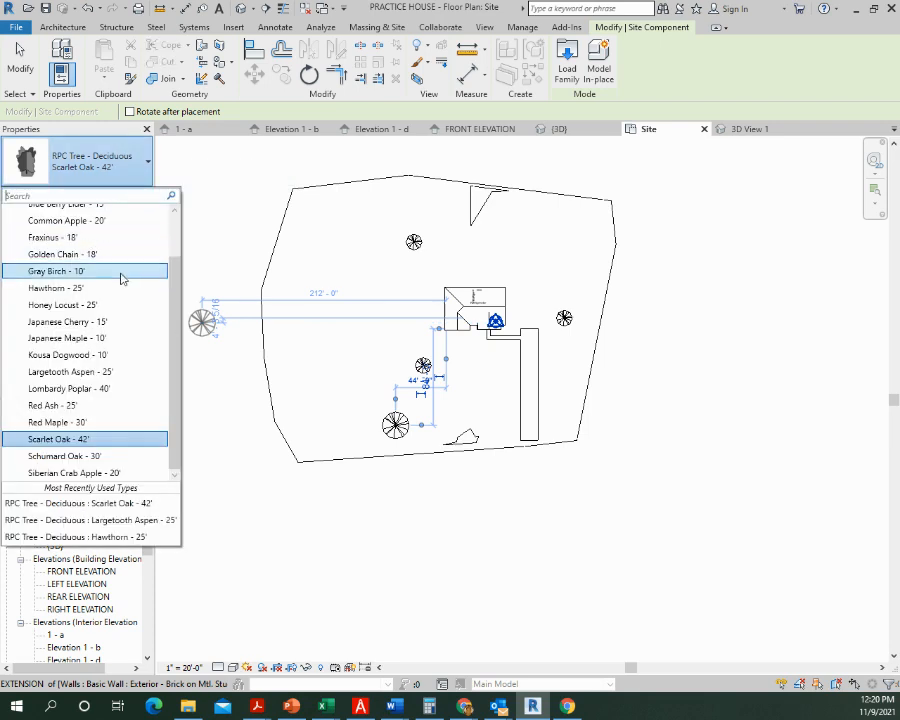
left_click(107, 388)
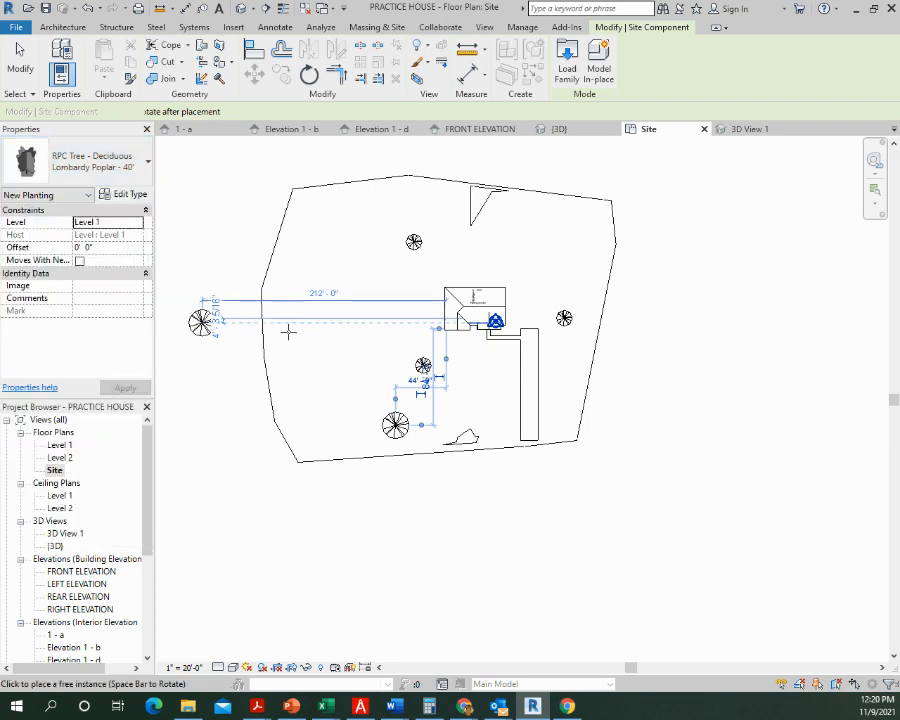
left_click(326, 318)
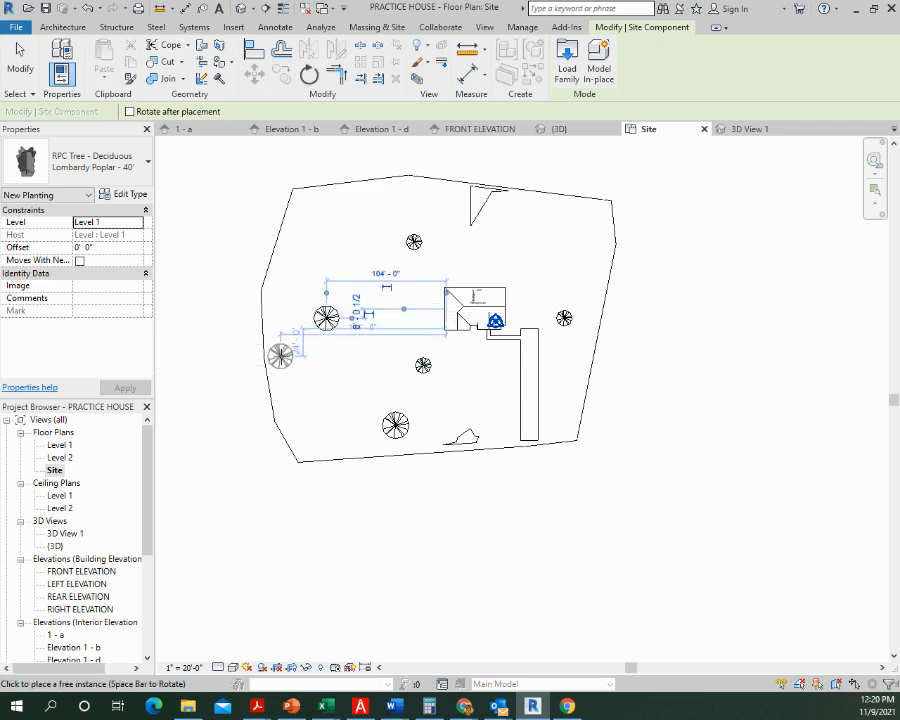
key("Escape")
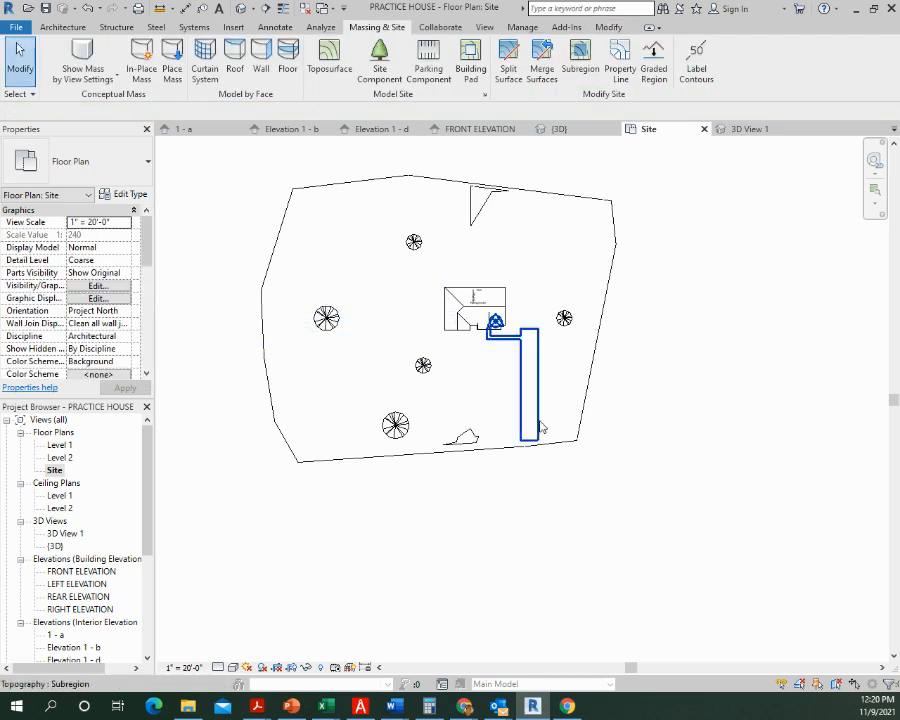
Show the {3D} view from a low, flattened side angle with the new trees around the house.
left_click(247, 8)
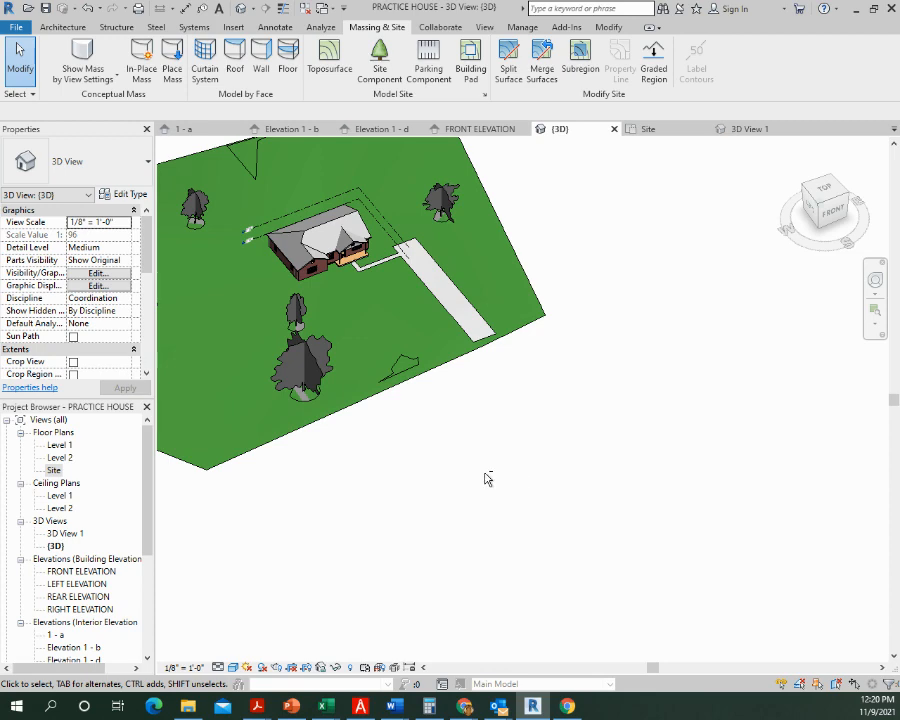
middle_click_drag(450, 456, 250, 324, "shift")
middle_click_drag(603, 458, 695, 546)
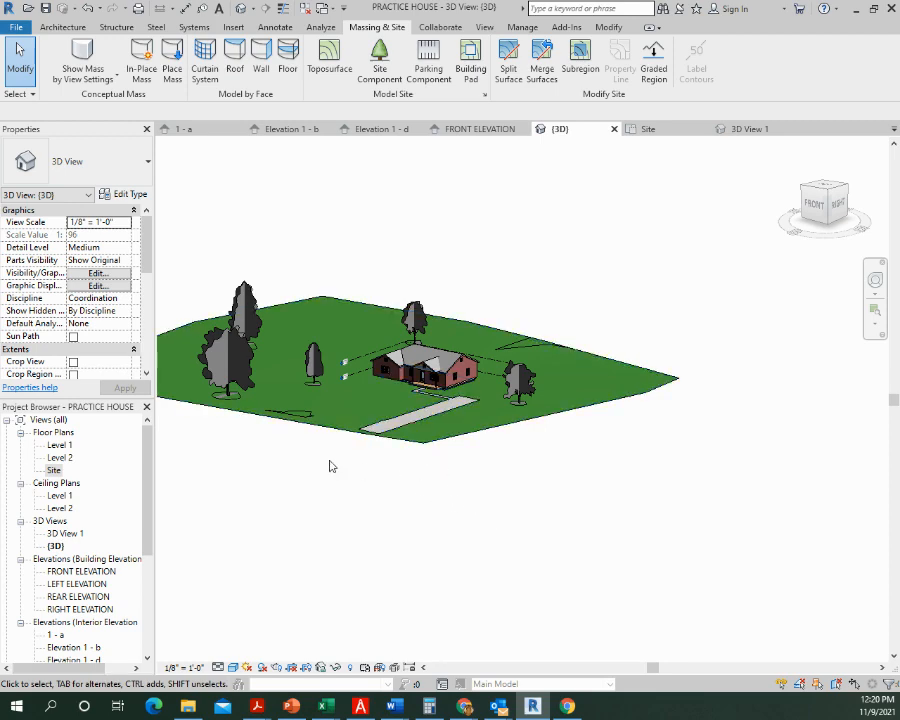
middle_click_drag(331, 466, 410, 580)
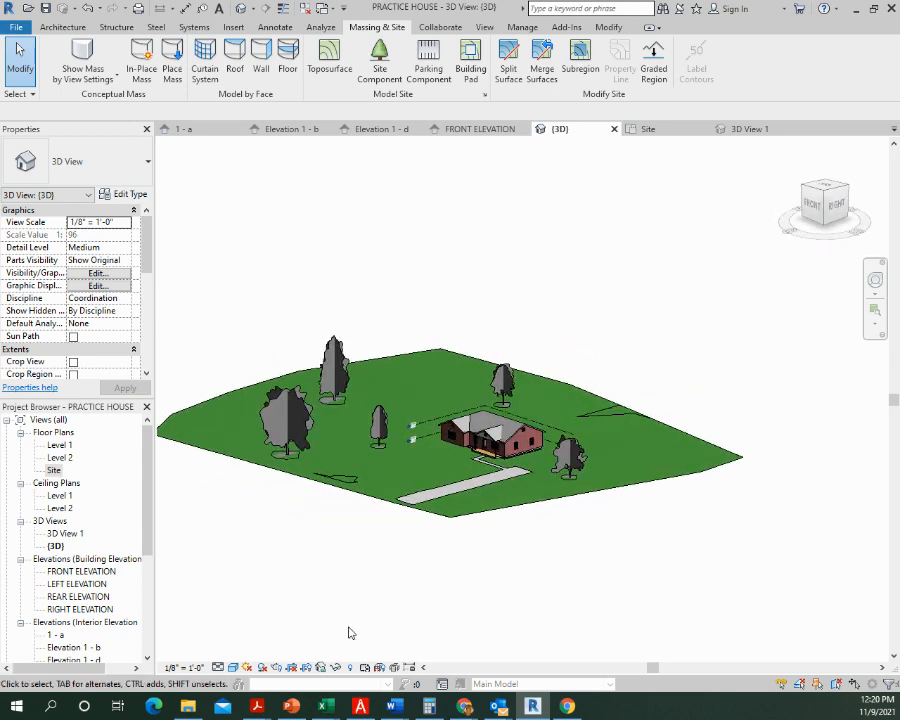
Switch the 3D view to the Realistic visual style and zoom in to eye level.
left_click(233, 667)
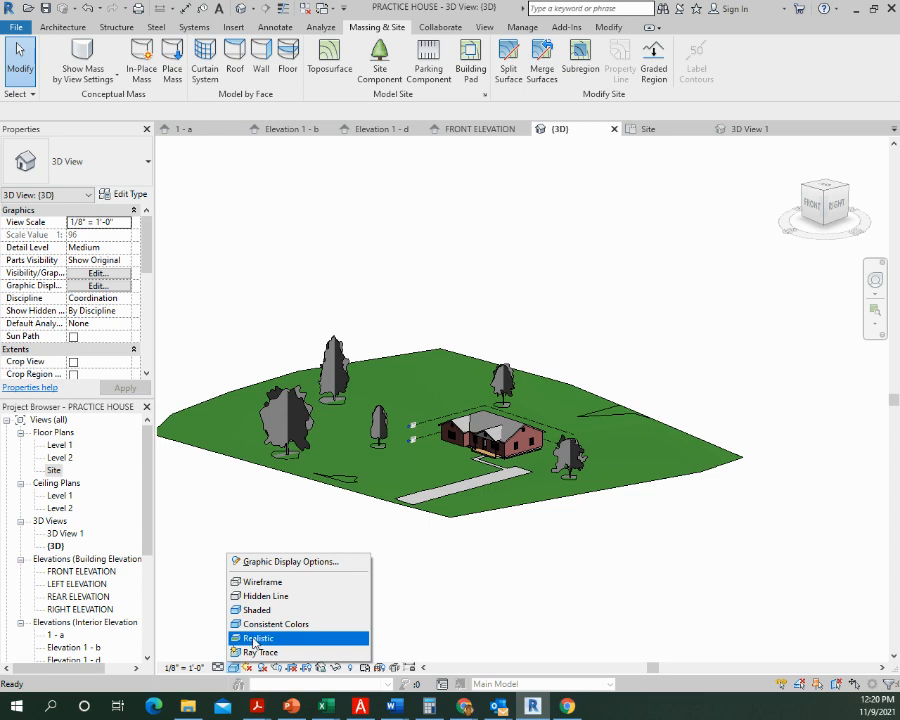
left_click(254, 639)
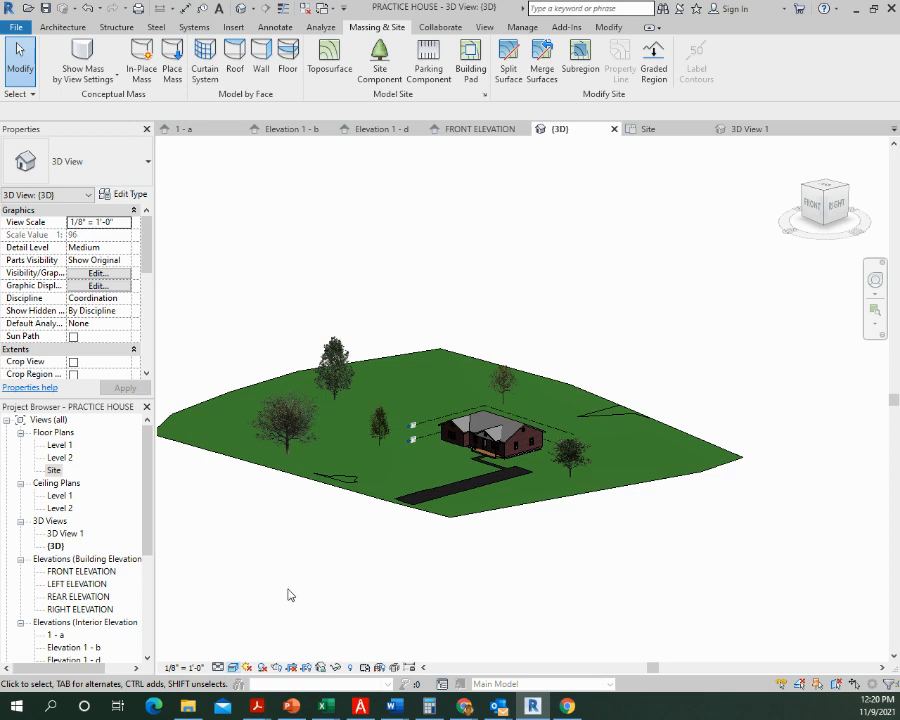
scroll(325, 398, "up", 4)
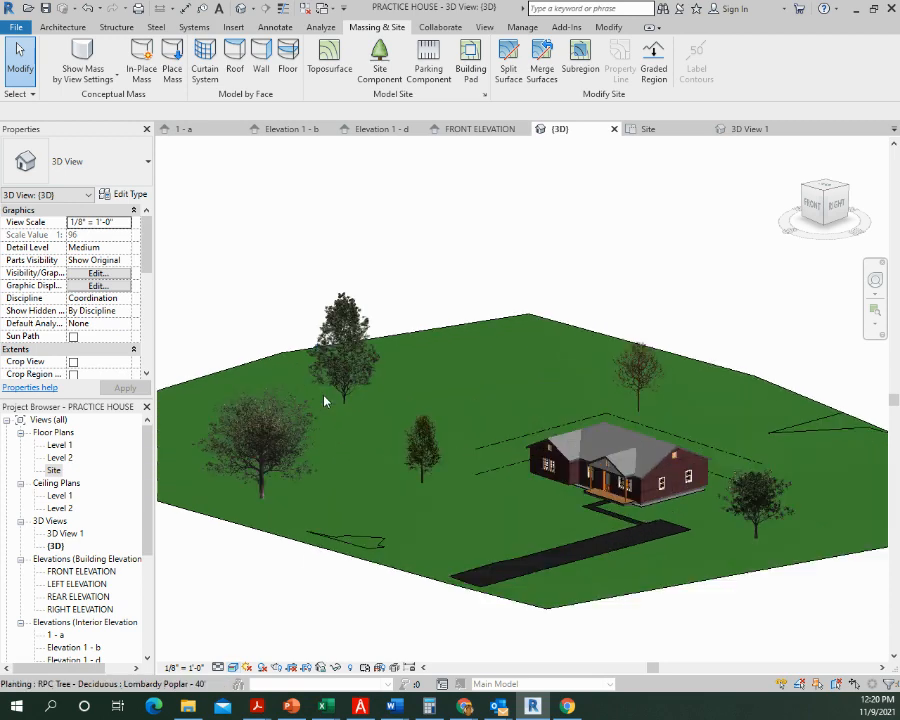
scroll(325, 400, "up", 4)
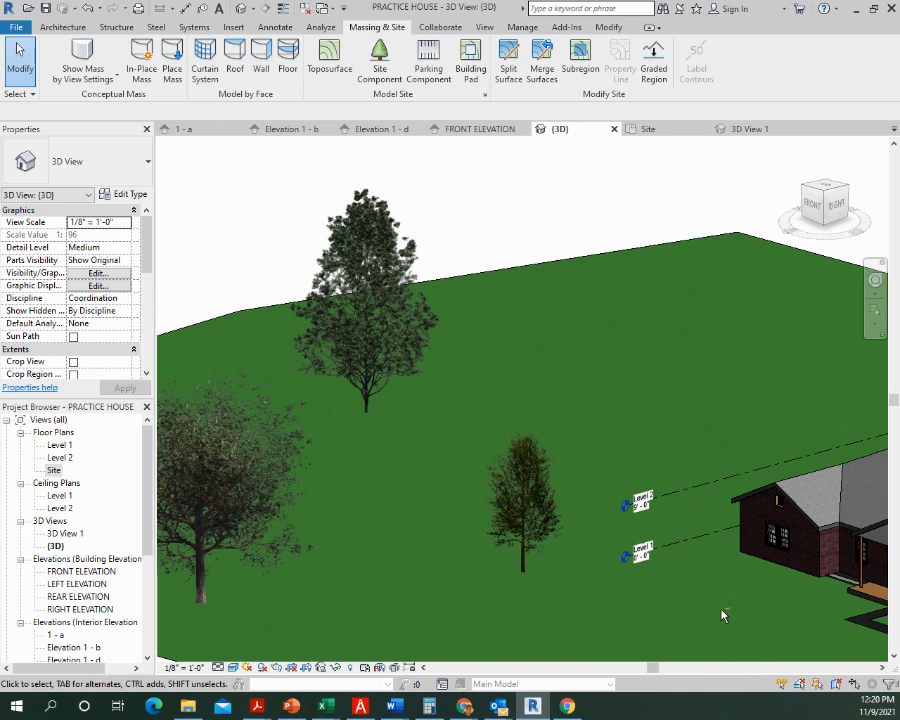
middle_click_drag(714, 613, 673, 579, "shift")
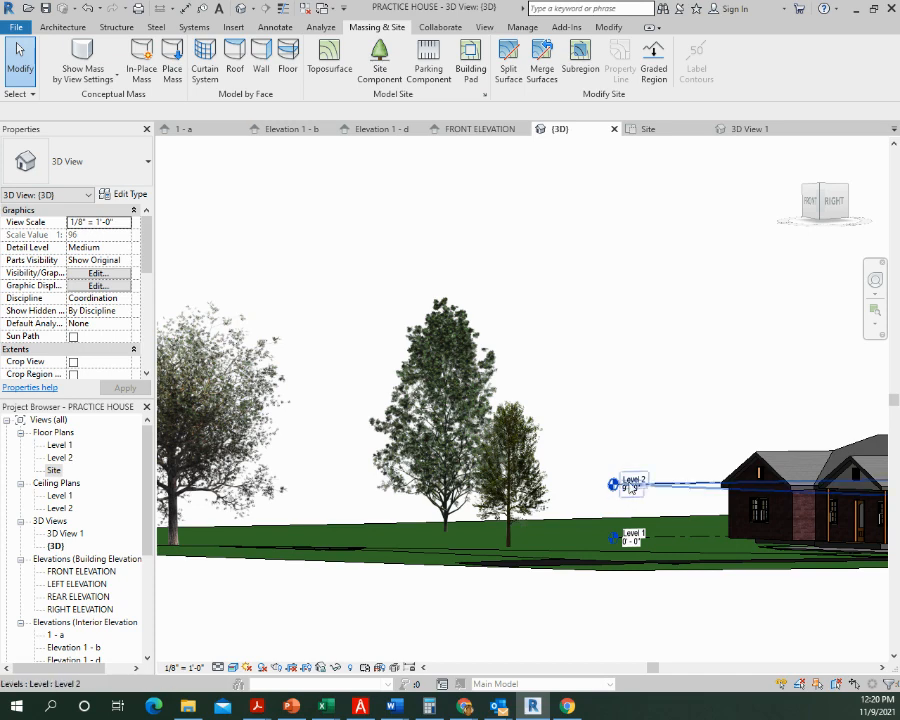
Hide the Levels category in the 3D view via the Level 2 marker's Hide in View option.
left_click(631, 487)
right_click(632, 487)
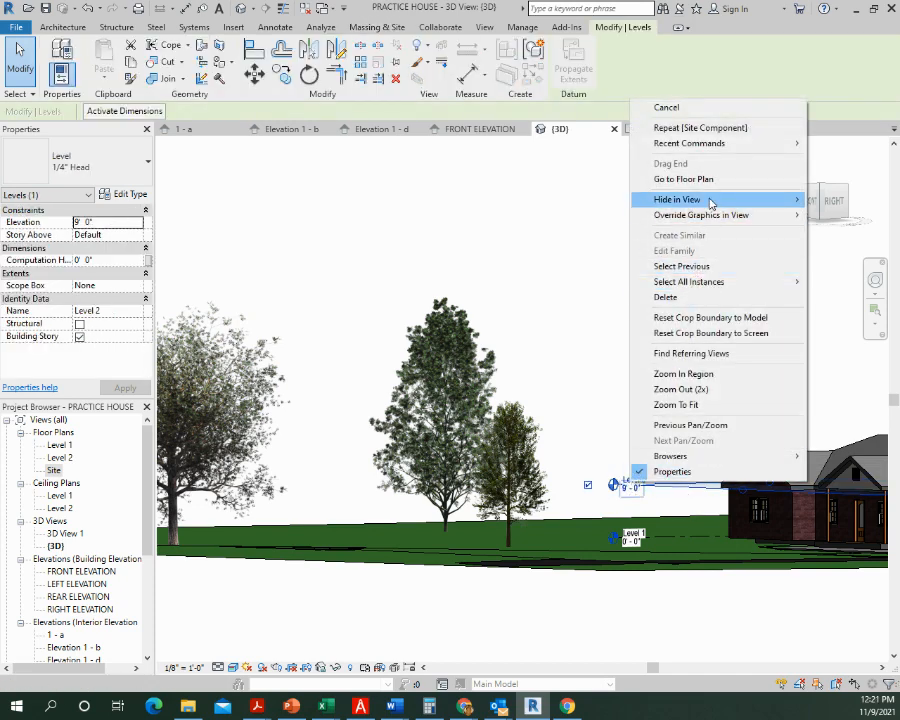
mouse_move(711, 203)
left_click(568, 213)
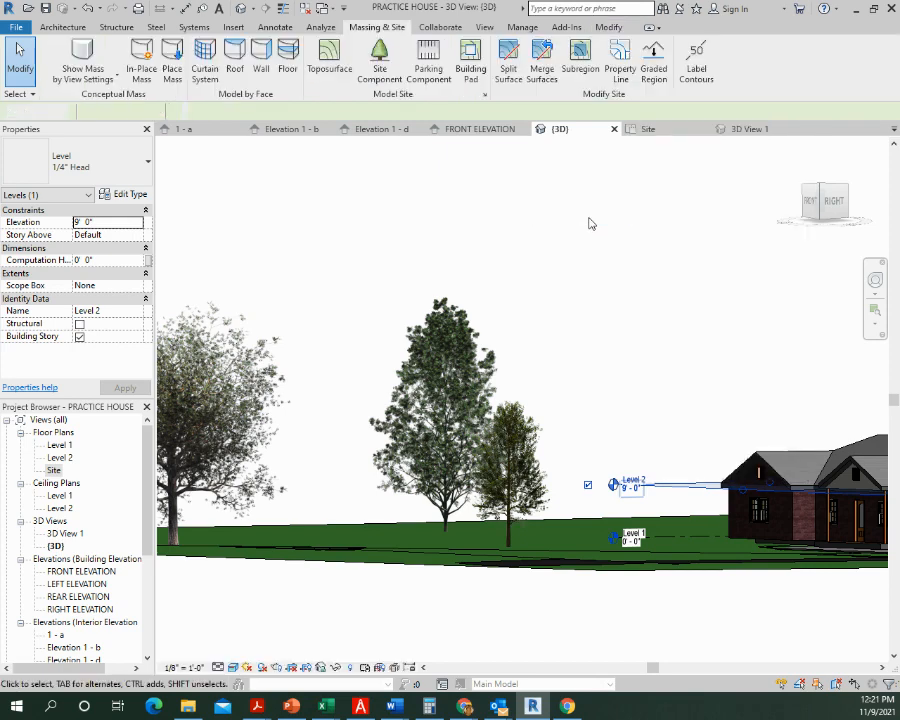
scroll(657, 383, "down", 4)
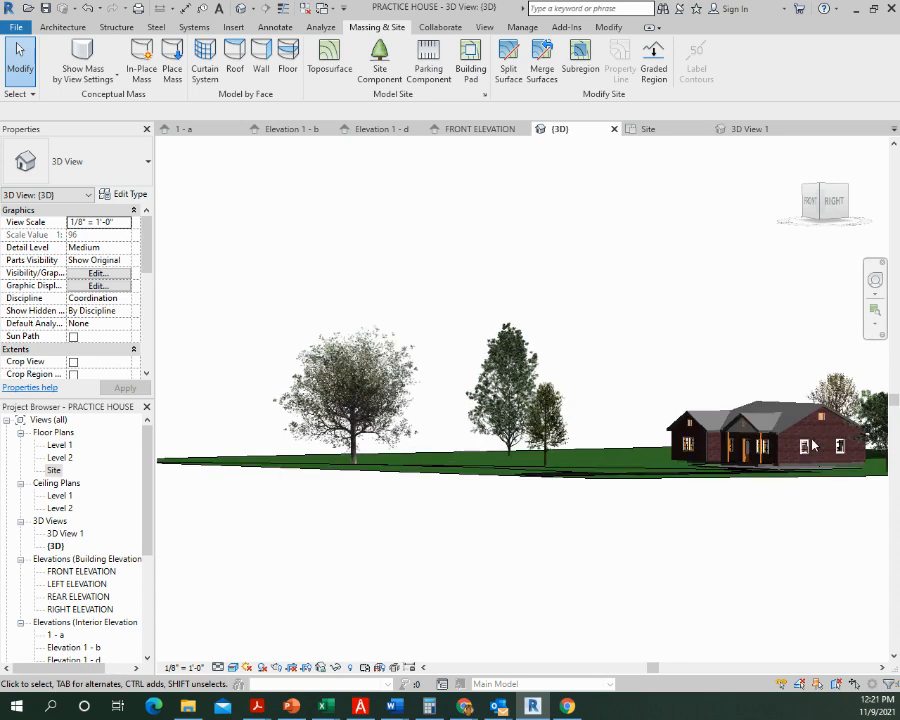
scroll(815, 445, "up", 8)
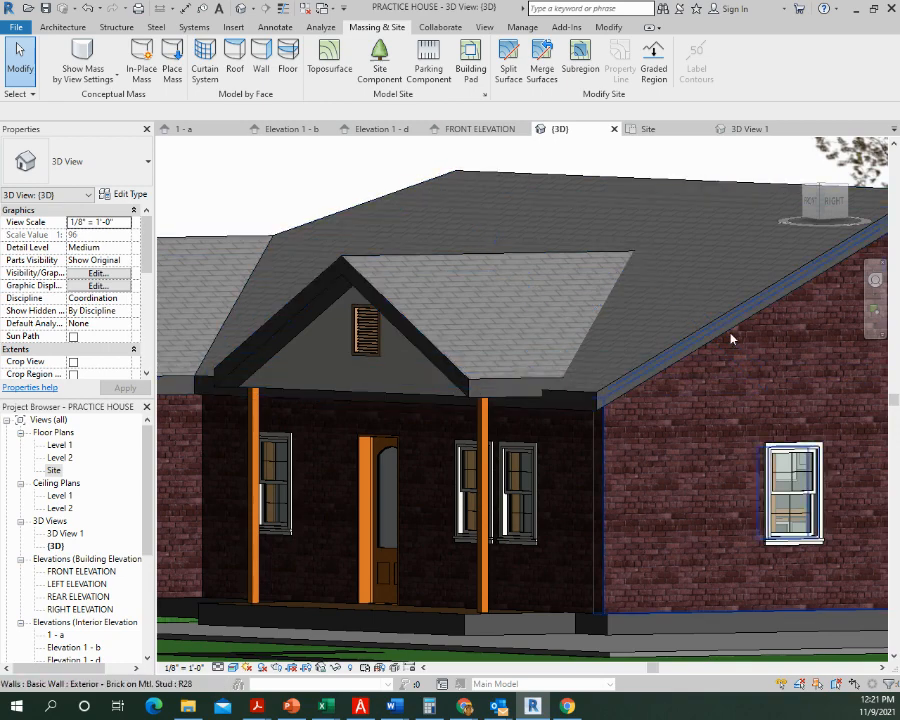
Return to the ViewCube Home view and zoom in close on the house.
scroll(661, 488, "down", 3)
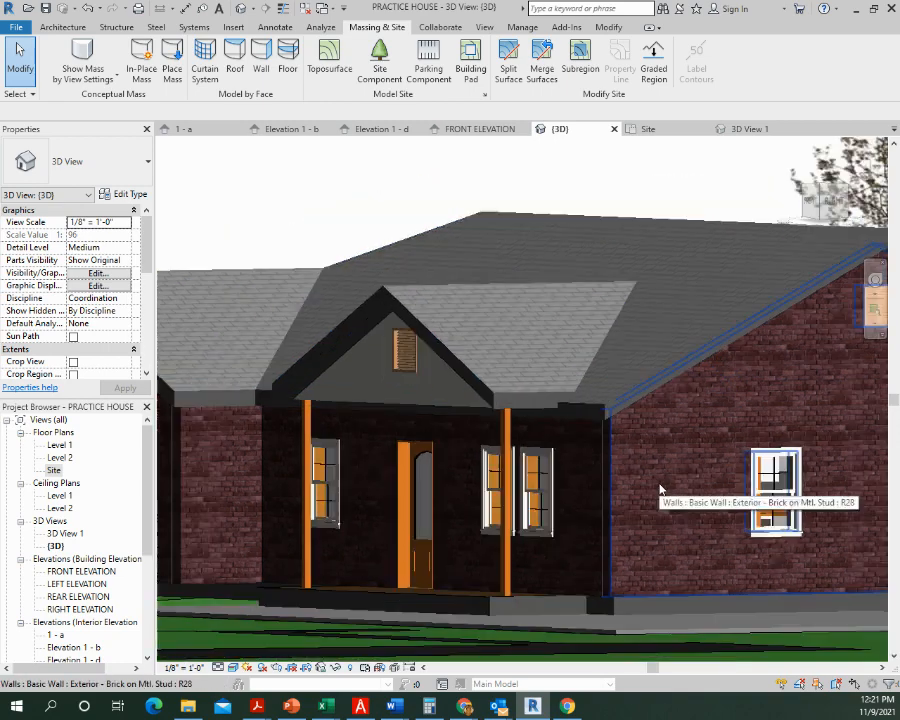
scroll(661, 488, "down", 2)
scroll(529, 316, "down", 2)
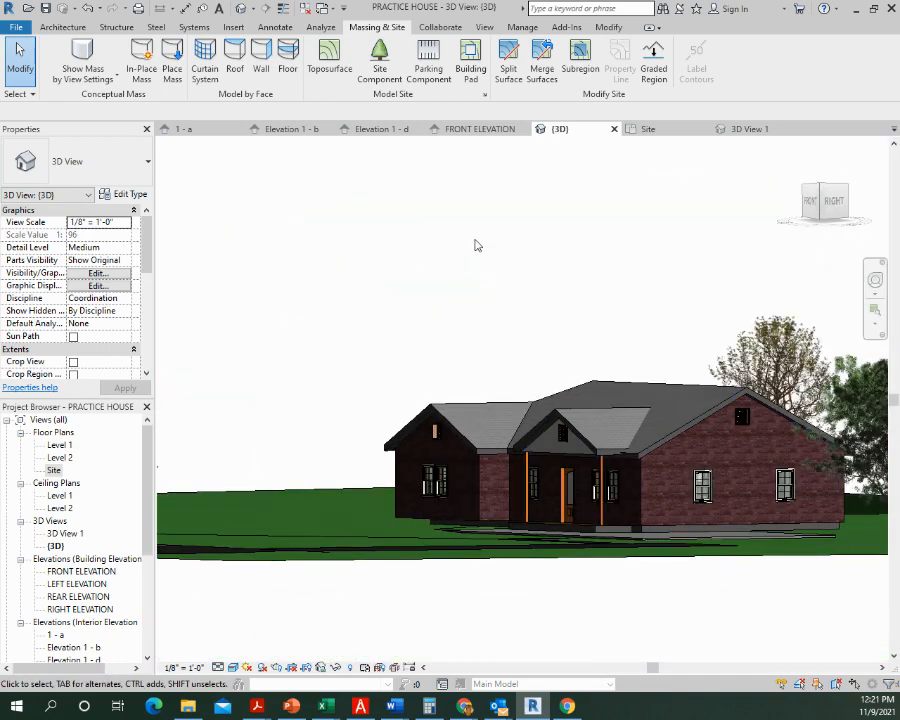
left_click(793, 151)
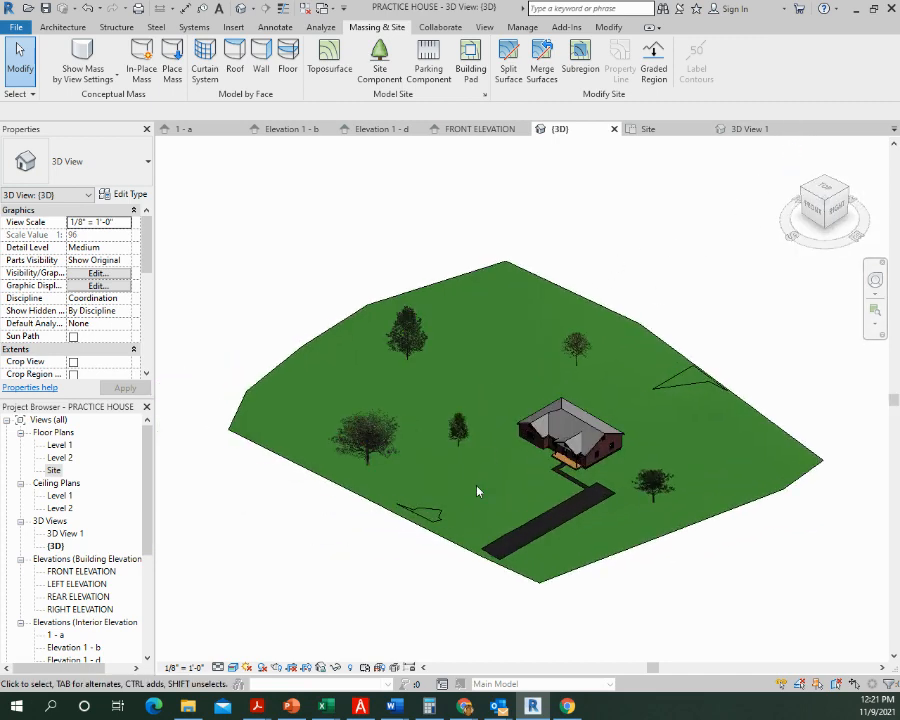
scroll(538, 452, "up", 5)
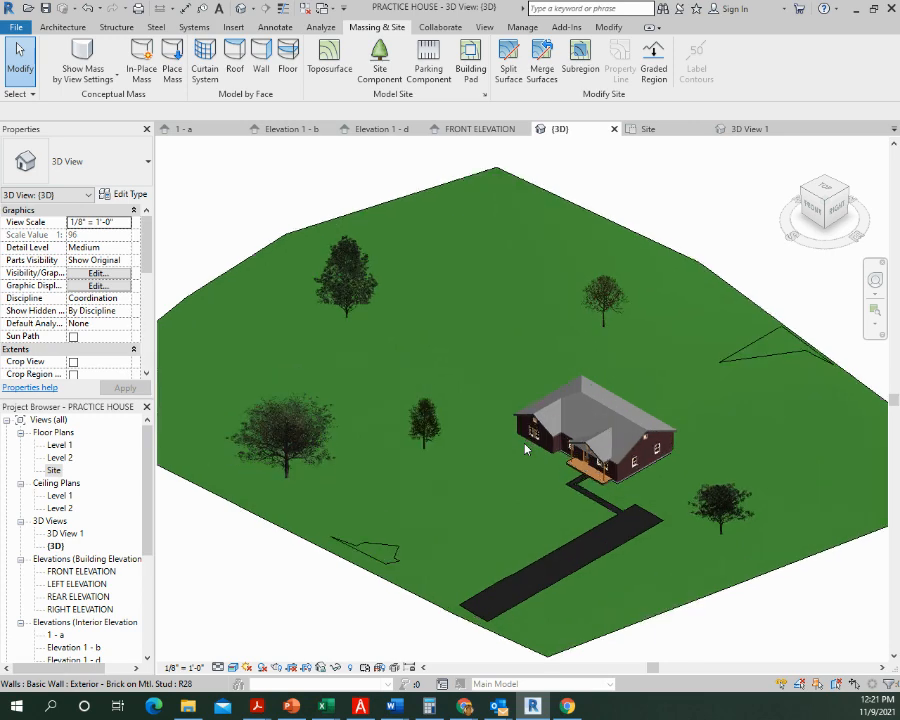
scroll(525, 449, "up", 3)
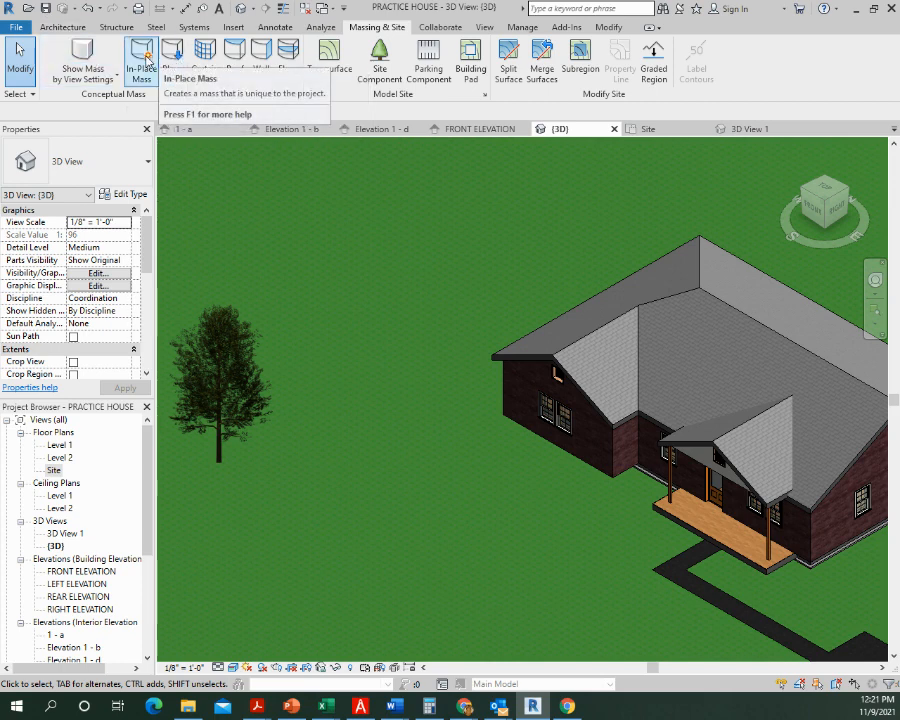
left_click(68, 27)
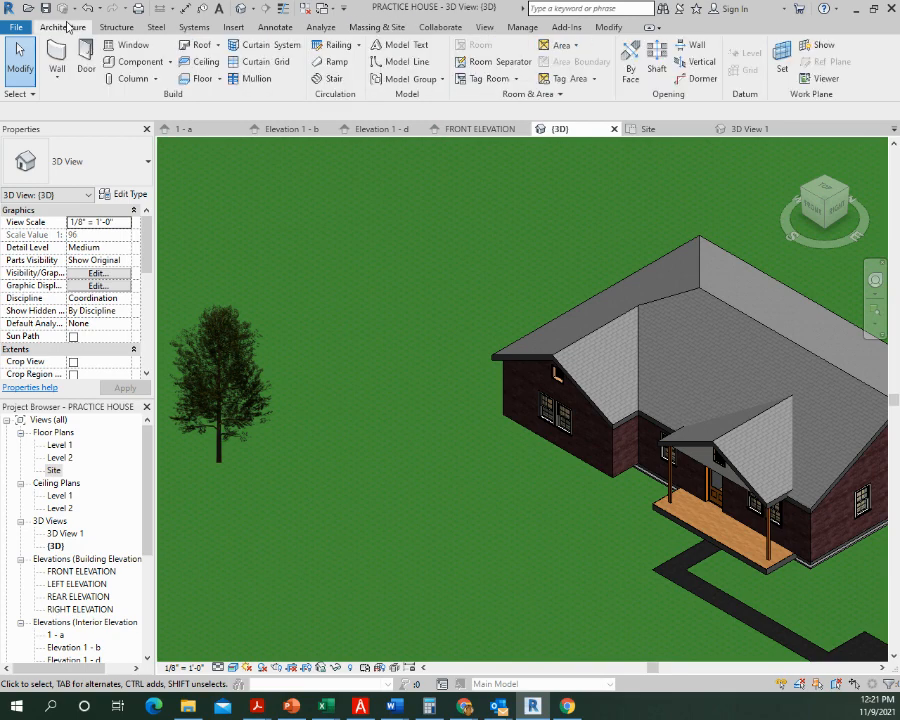
From the Component tool, open Load Family and browse up to the Revit Libraries folder.
left_click(140, 62)
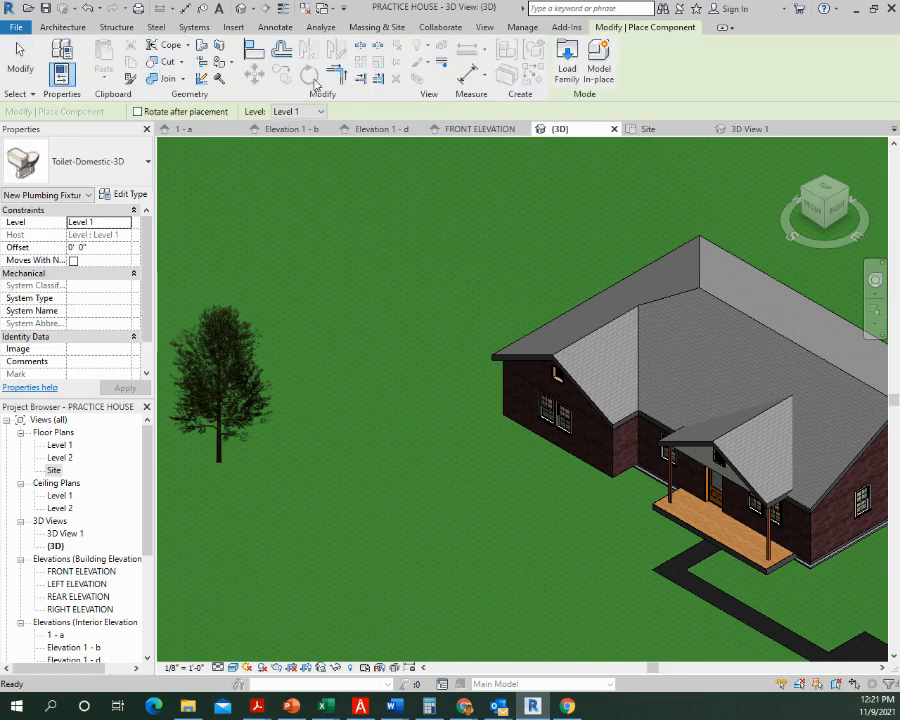
left_click(566, 62)
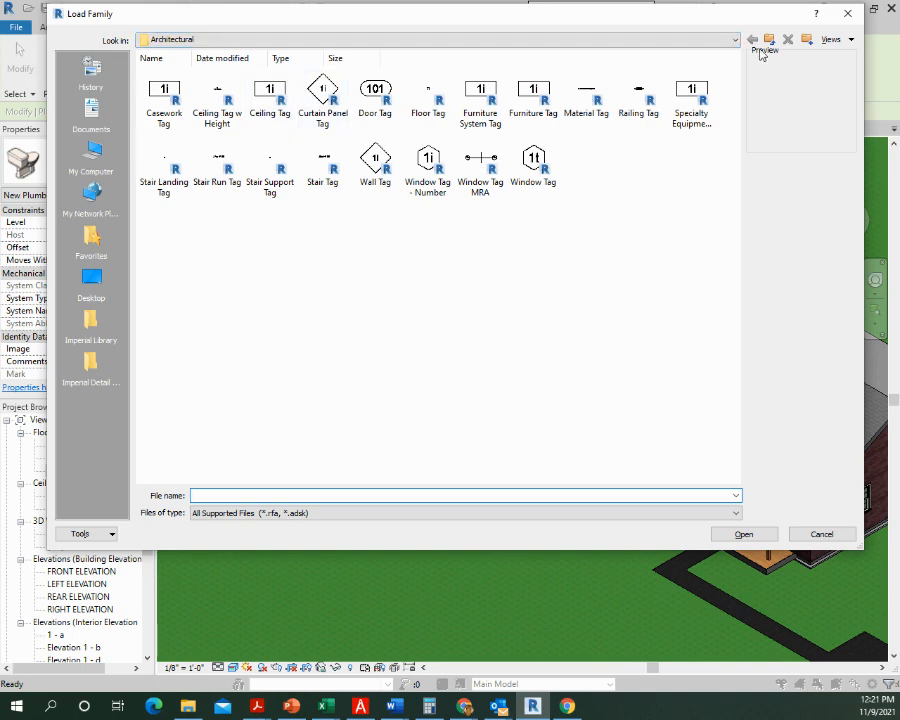
left_click(769, 40)
left_click(769, 40)
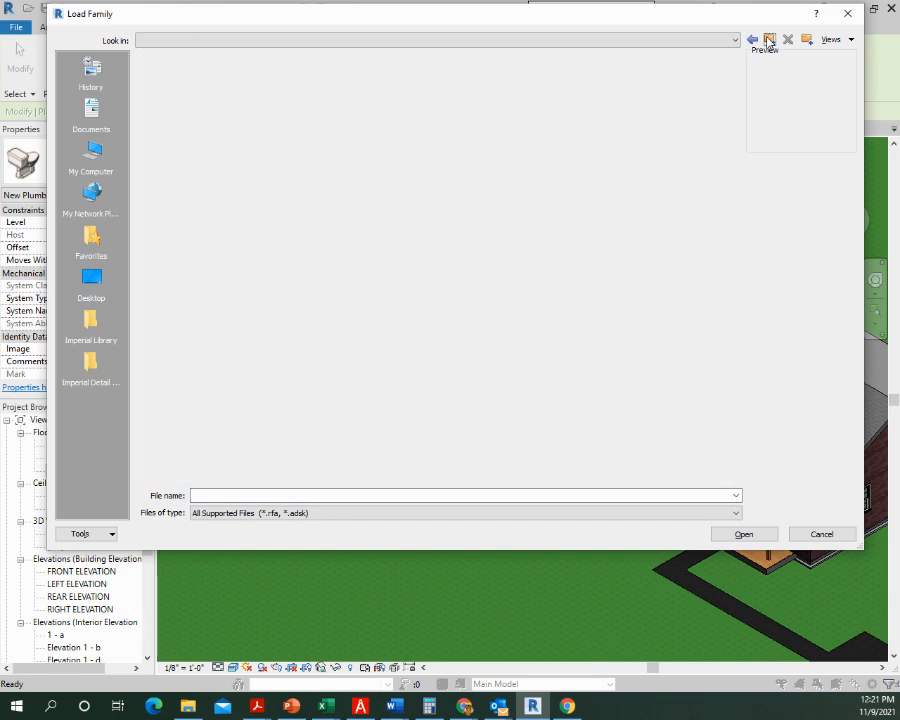
left_click(769, 40)
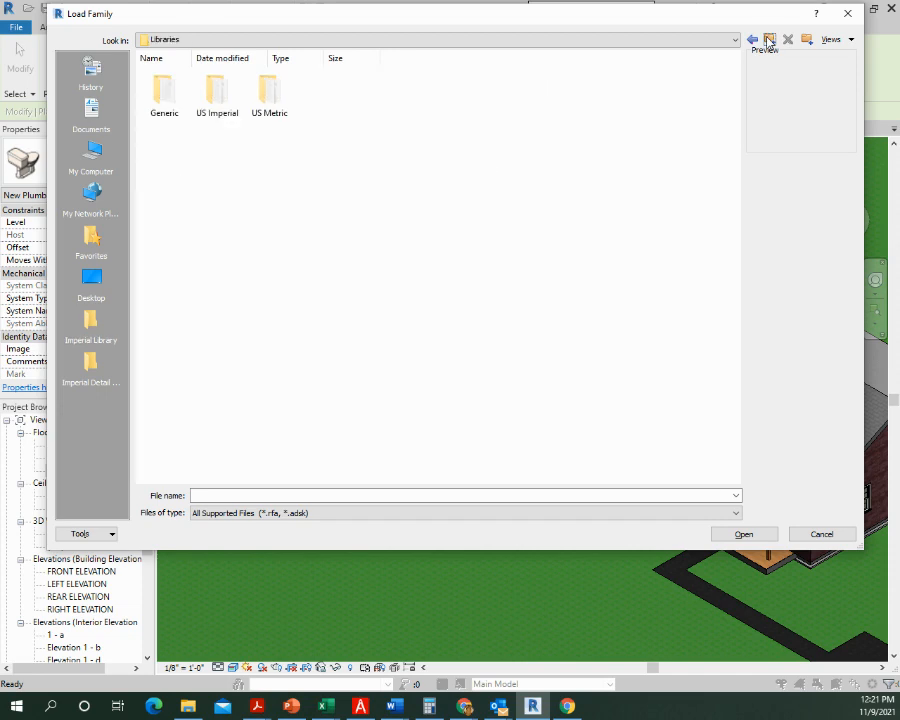
left_click(769, 40)
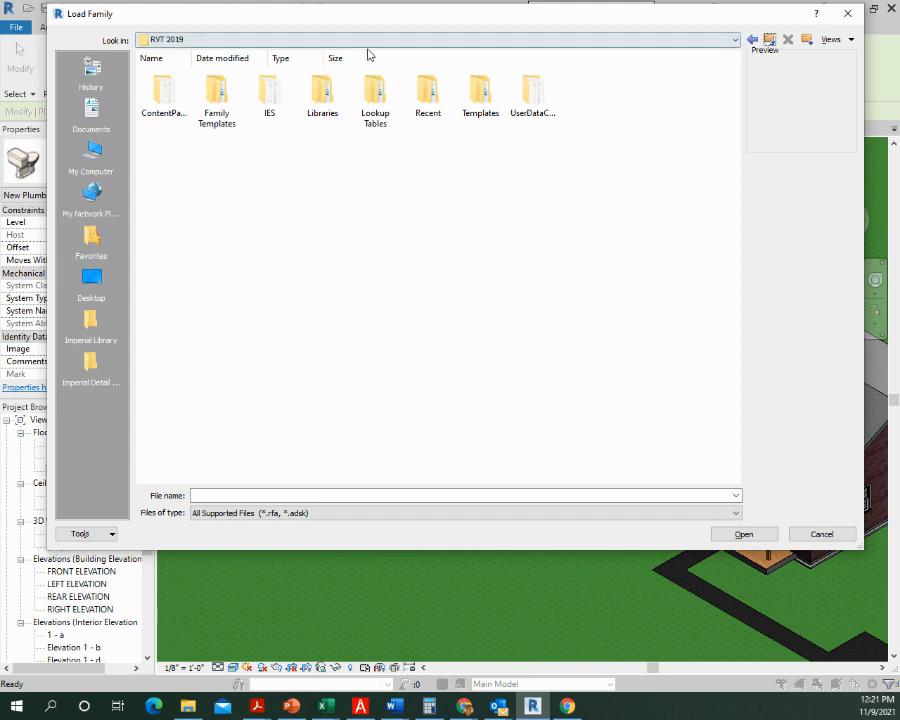
double_click(323, 95)
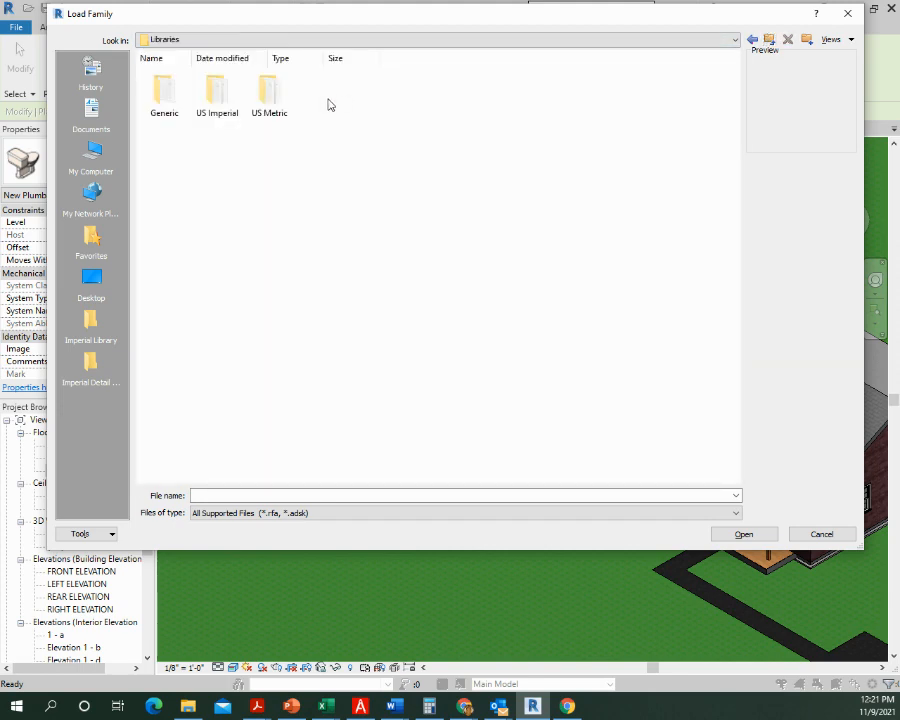
double_click(164, 92)
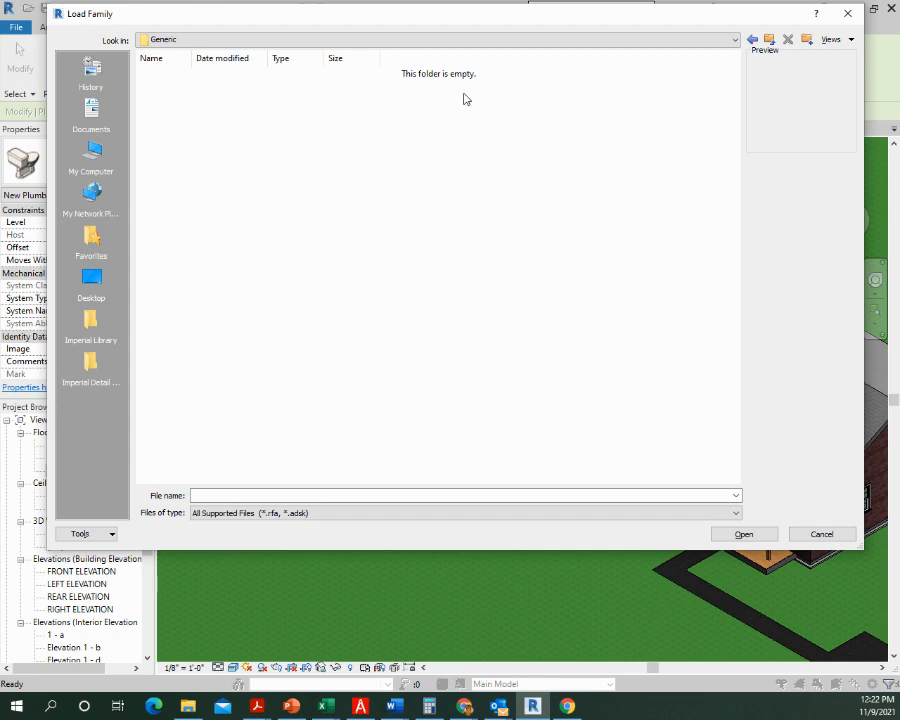
Load RPC Shrub.rfa from the US Imperial > Planting library.
left_click(769, 40)
double_click(213, 100)
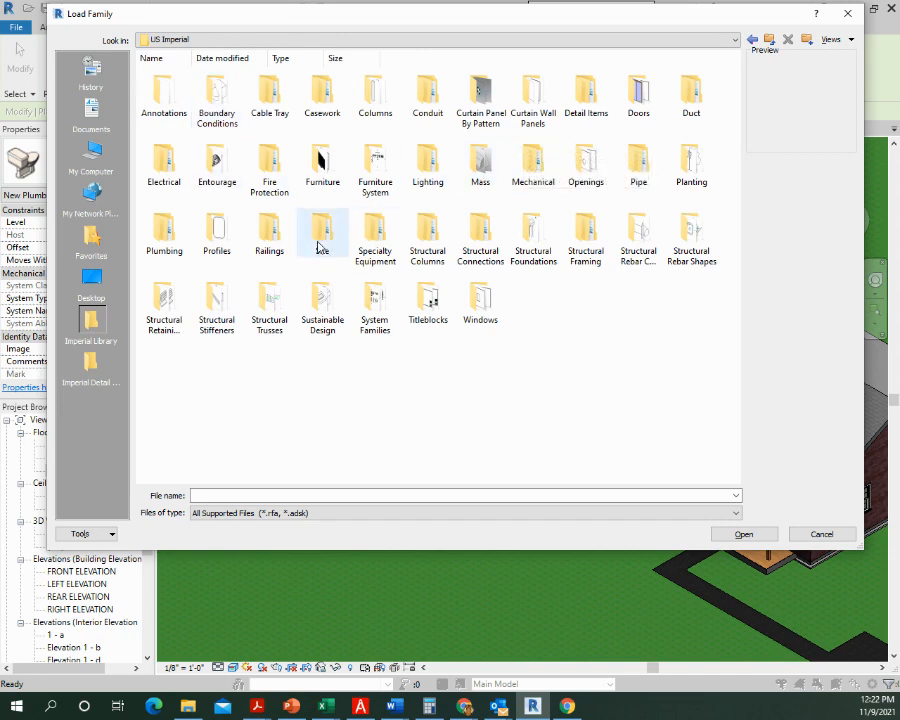
double_click(693, 172)
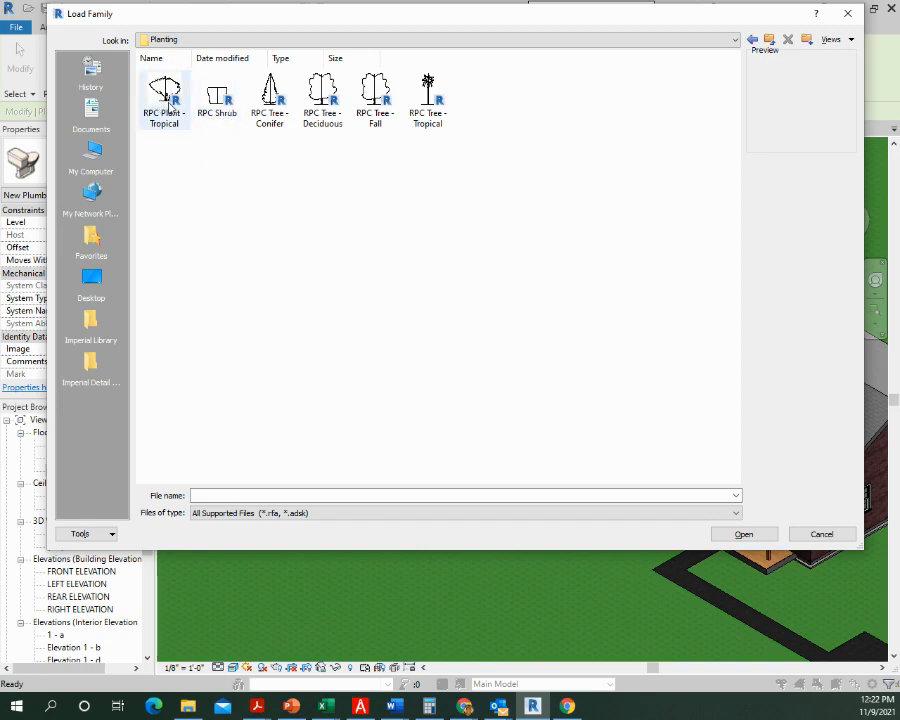
left_click(218, 104)
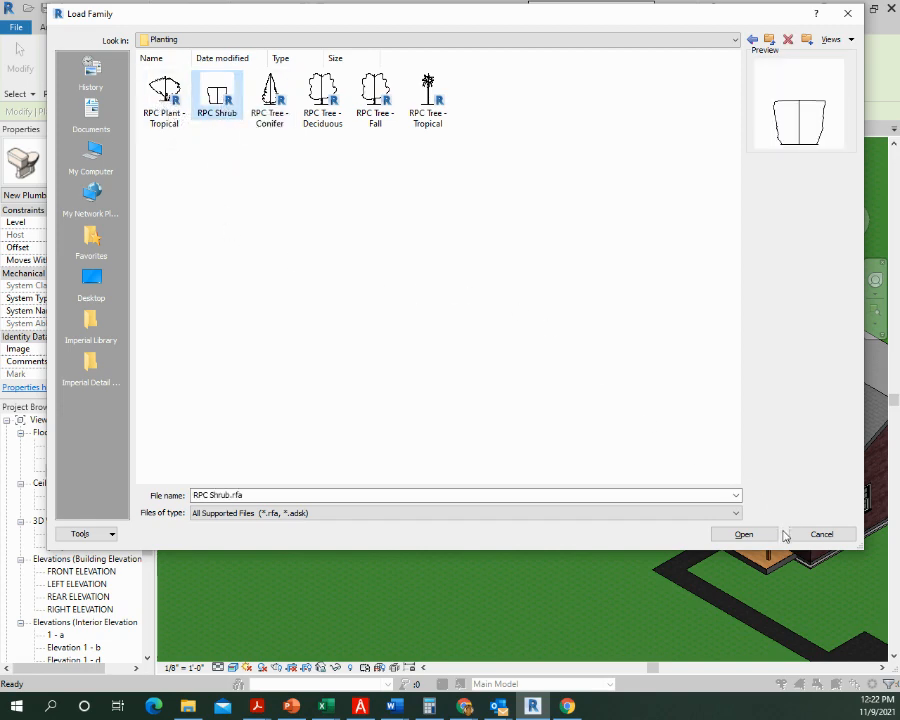
left_click(746, 535)
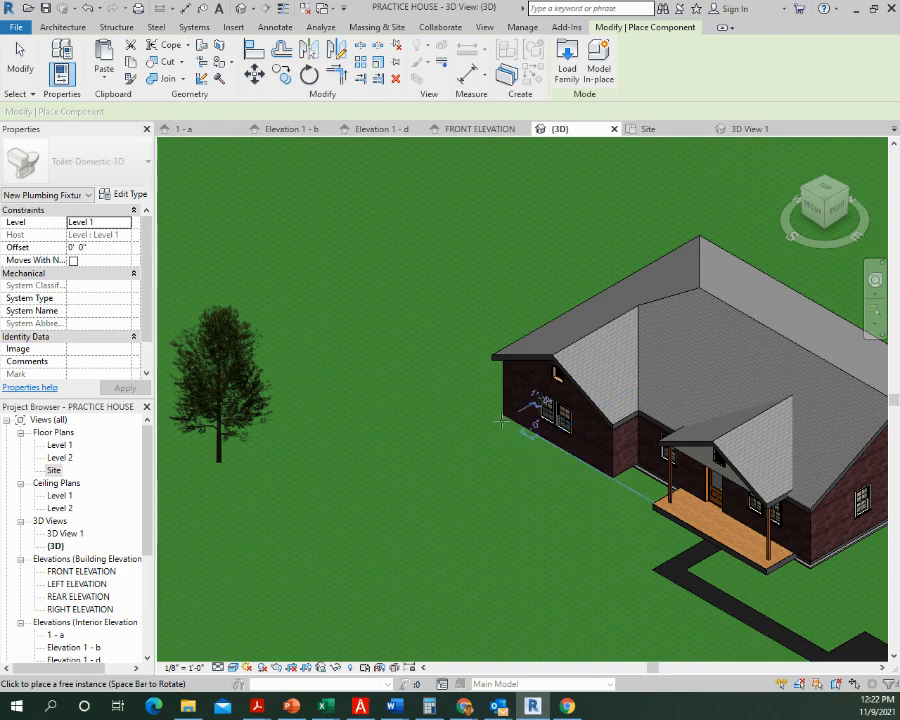
In the zoomed Site plan, place three RPC Shrub Acacia shrubs along the front wall.
double_click(54, 470)
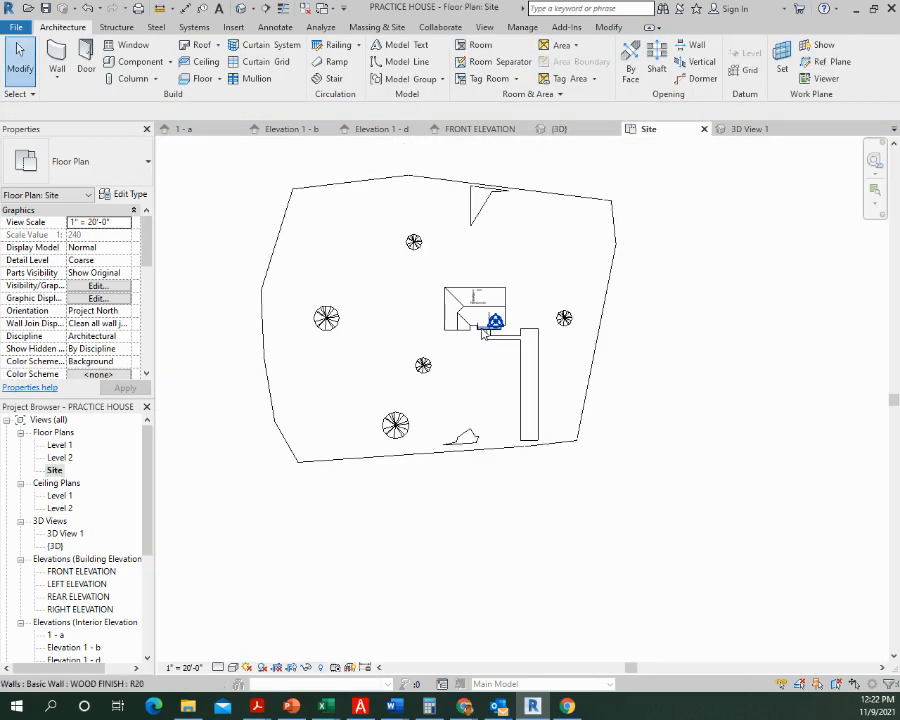
scroll(418, 336, "up", 2)
scroll(418, 336, "up", 5)
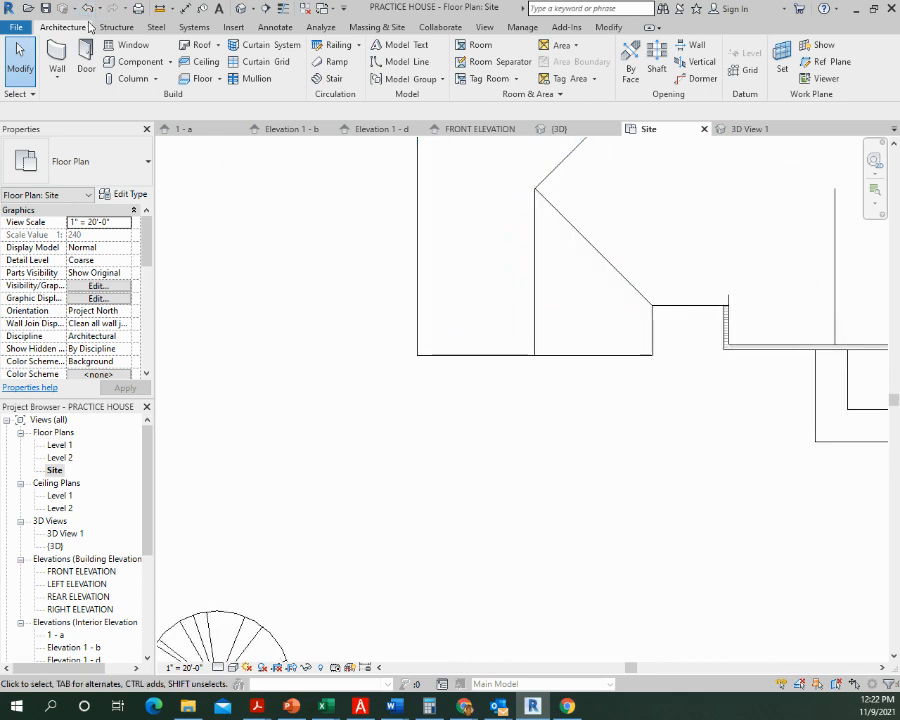
left_click(119, 64)
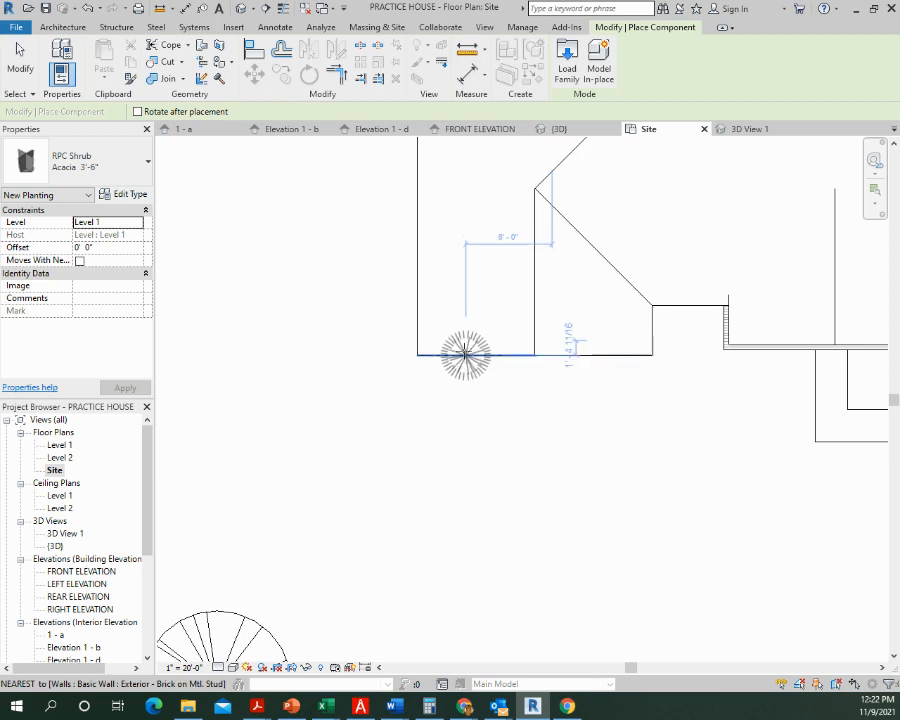
left_click(465, 362)
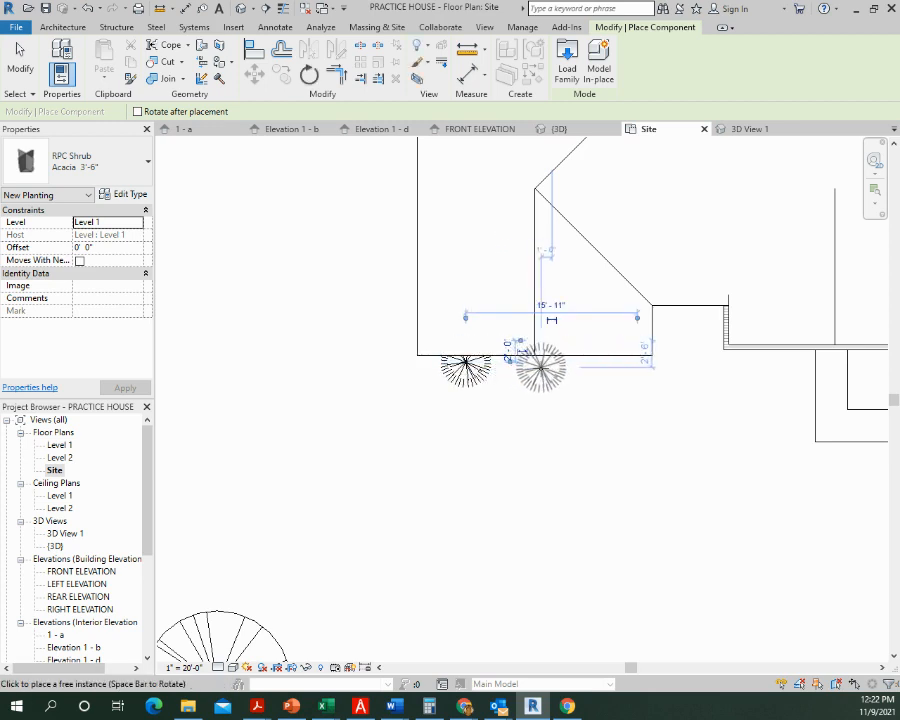
left_click(541, 368)
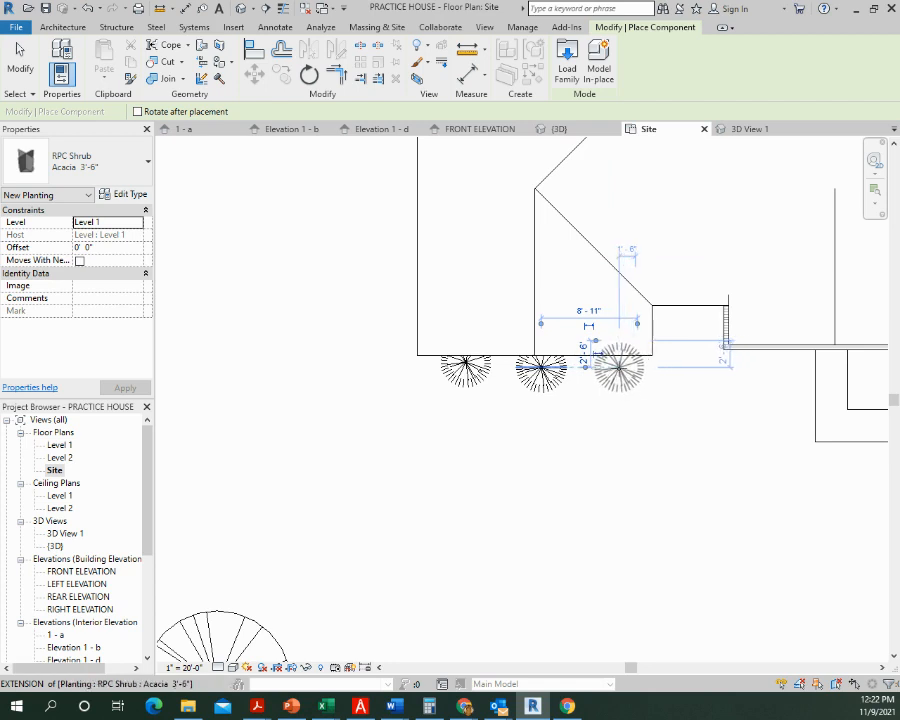
left_click(618, 368)
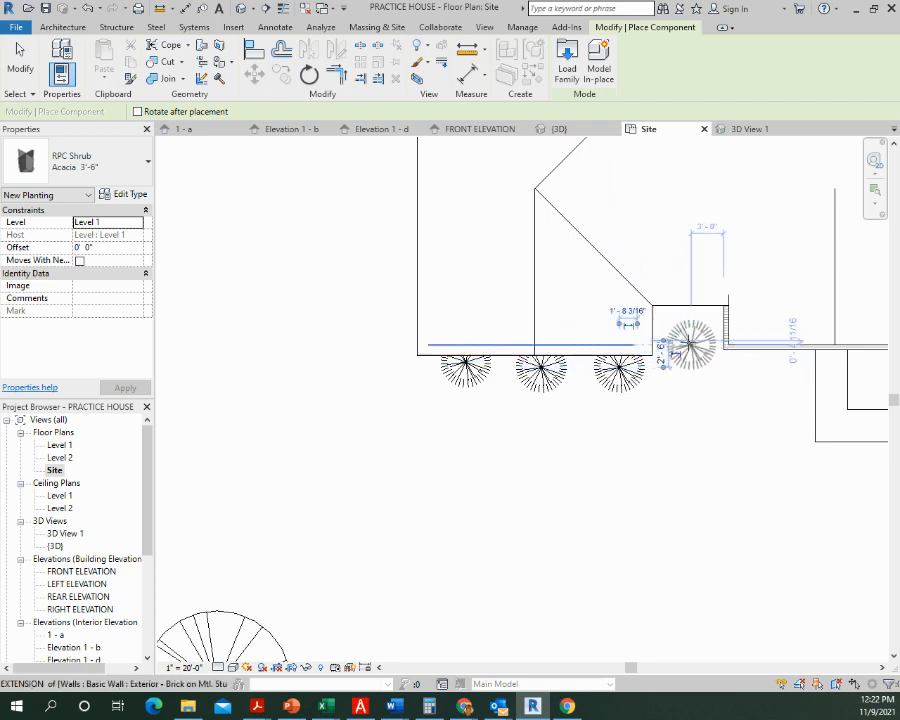
Place more Acacia shrubs around the steps and at the porch corner.
left_click(691, 328)
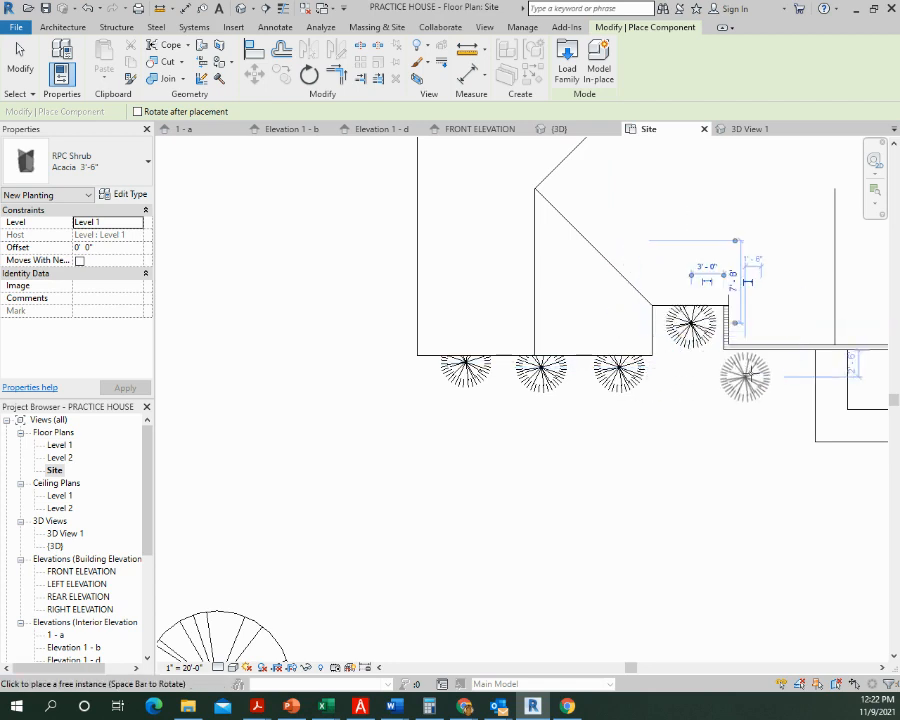
left_click(749, 366)
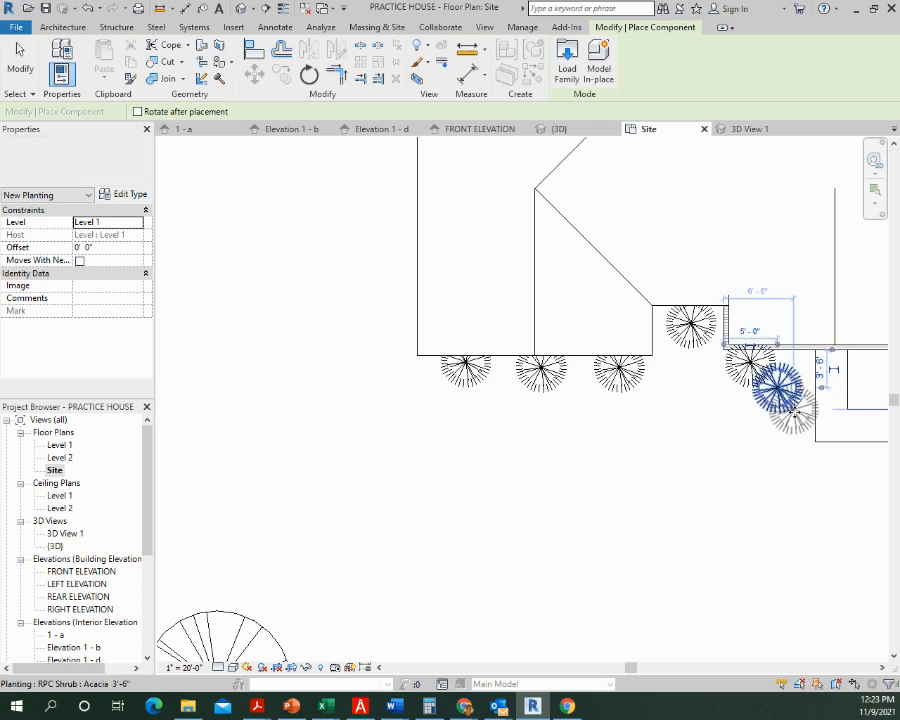
left_click(777, 386)
left_click(798, 366)
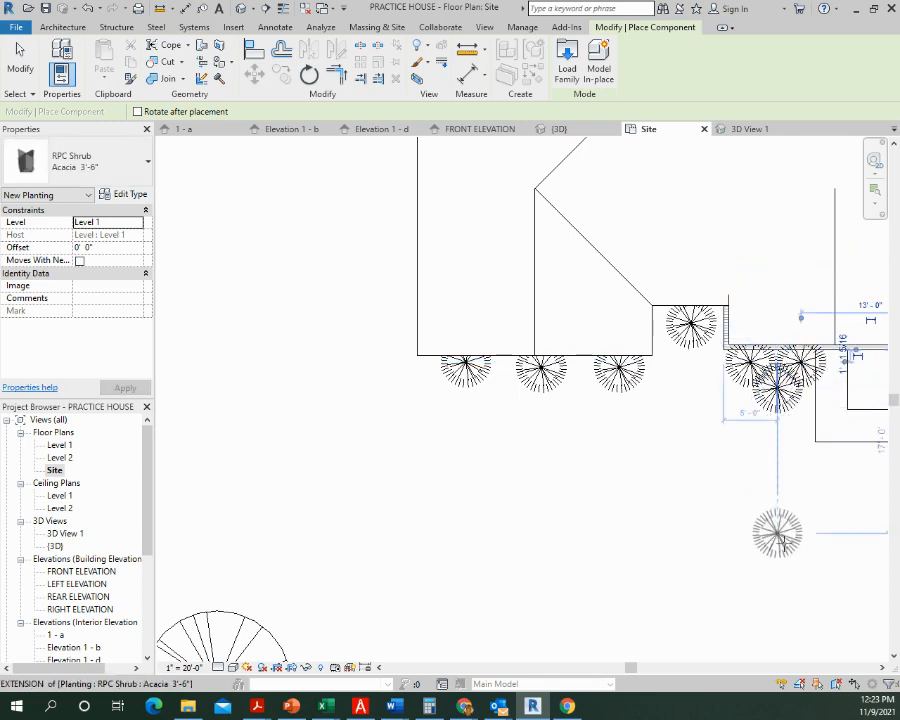
middle_click_drag(782, 517, 380, 482)
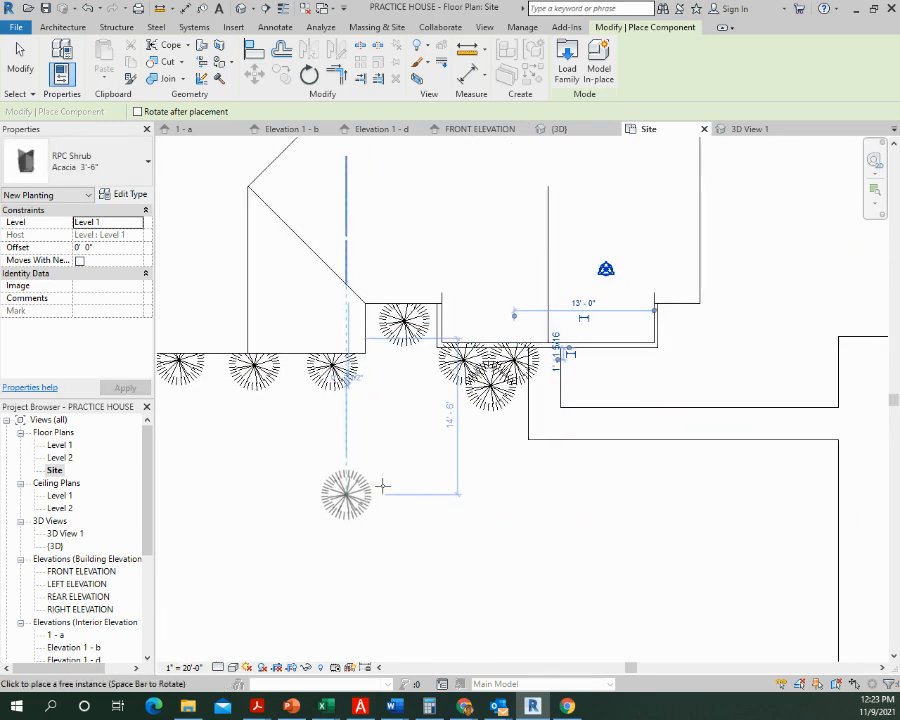
left_click(593, 367)
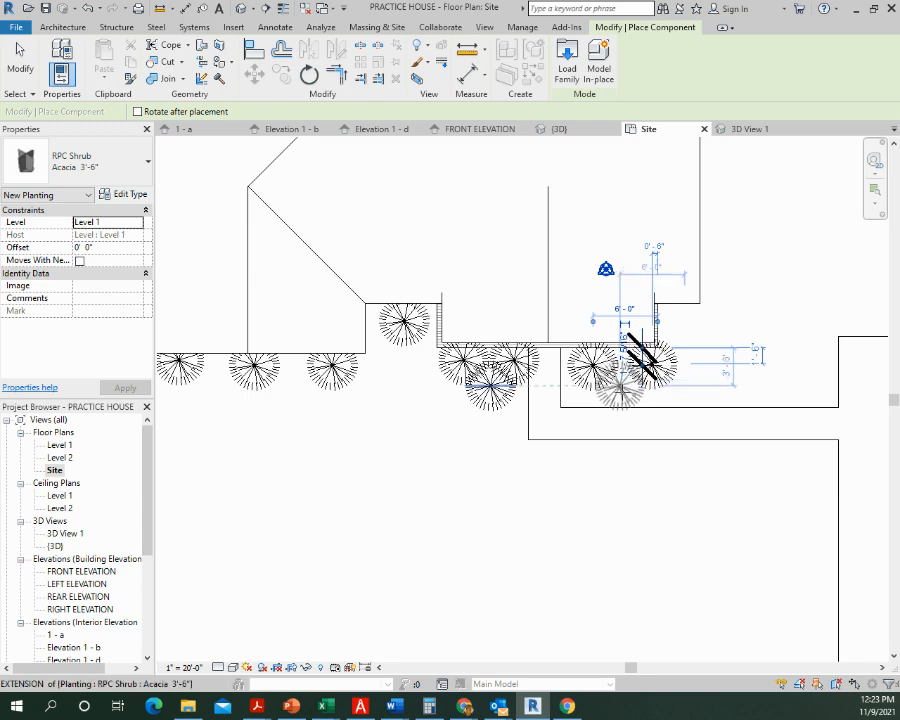
left_click(621, 391)
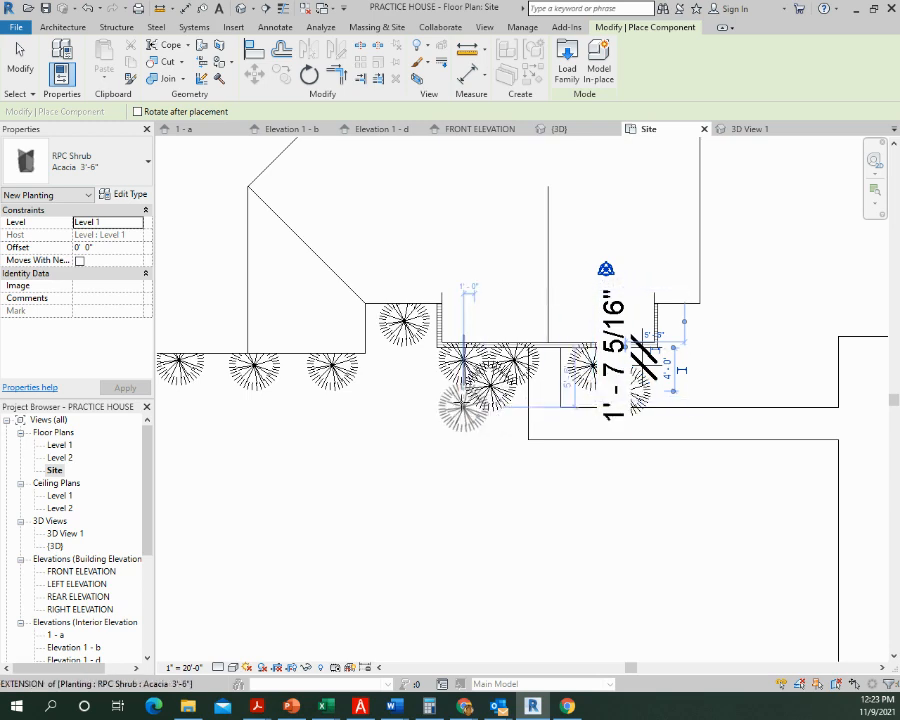
key("Escape")
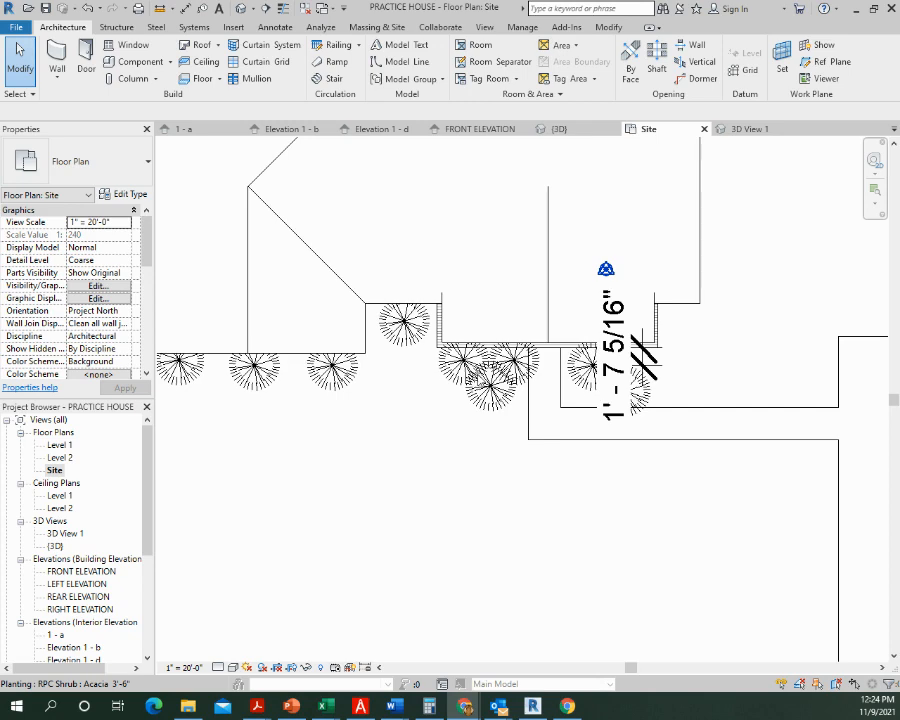
Copy the shrub beside the dimension once to the right along the front wall.
scroll(645, 402, "down", 3)
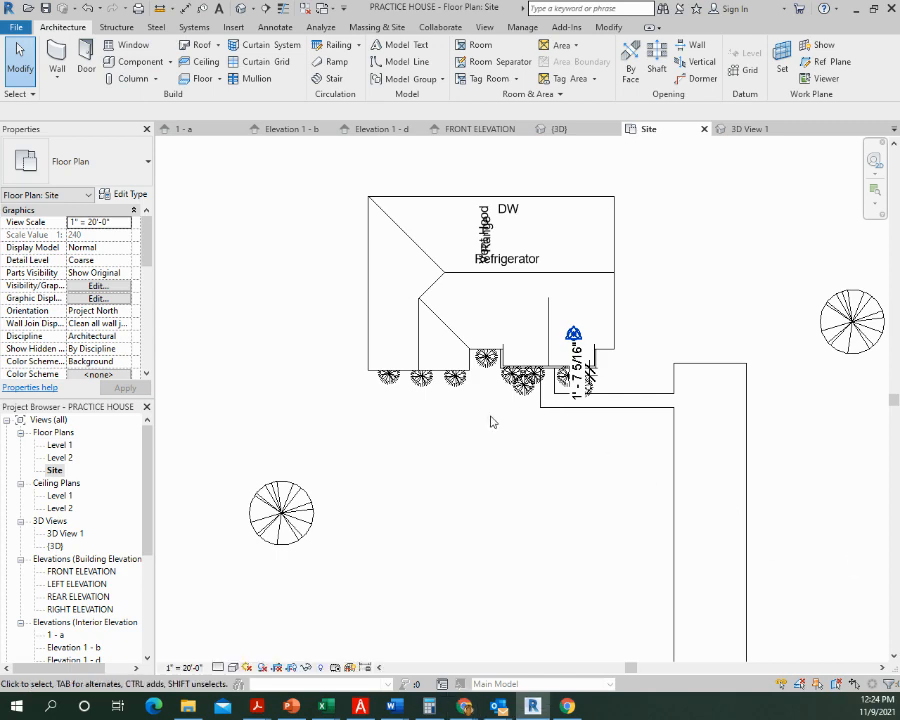
middle_click_drag(577, 432, 372, 422)
scroll(336, 338, "up", 2)
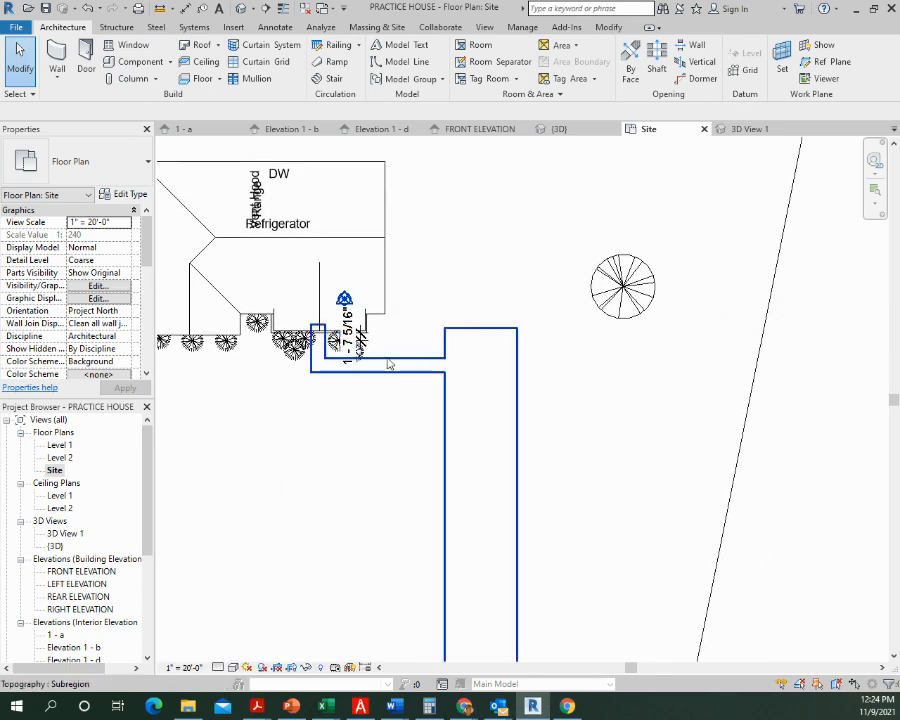
scroll(379, 350, "up", 2)
left_click(316, 360)
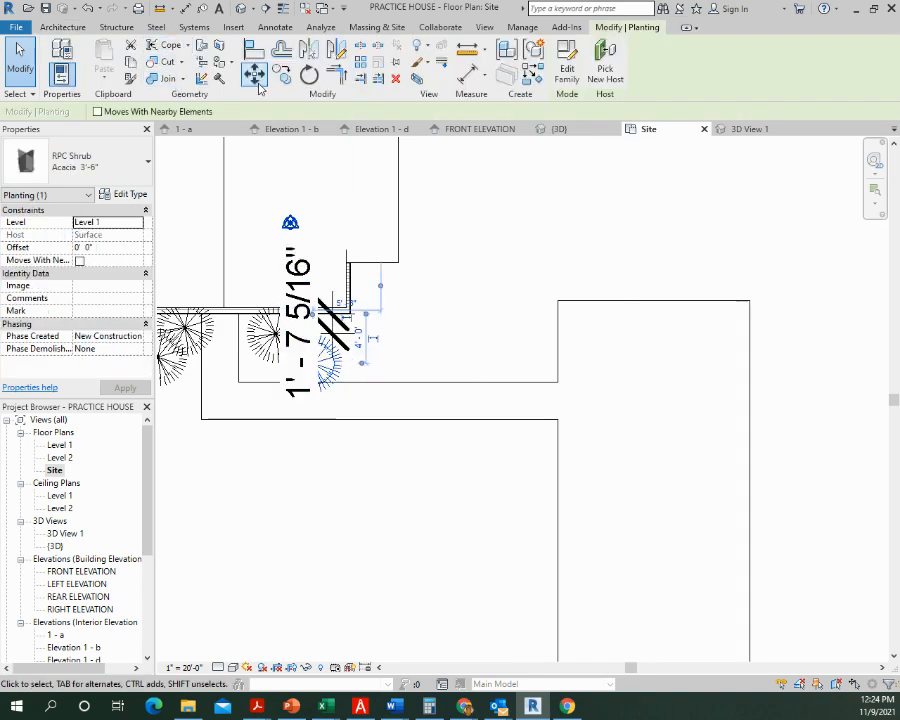
left_click(290, 77)
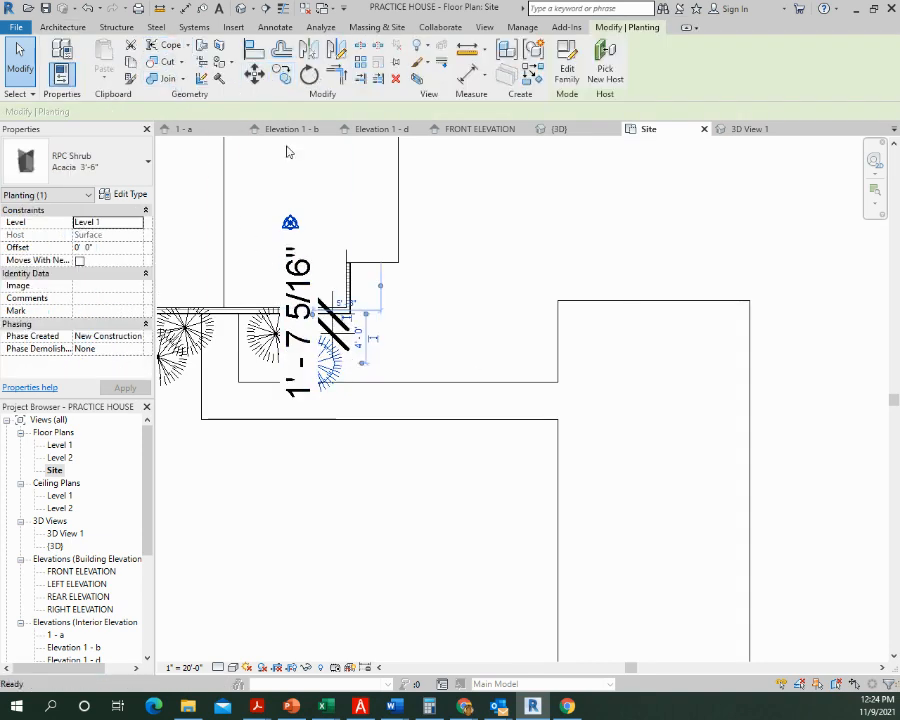
left_click(325, 368)
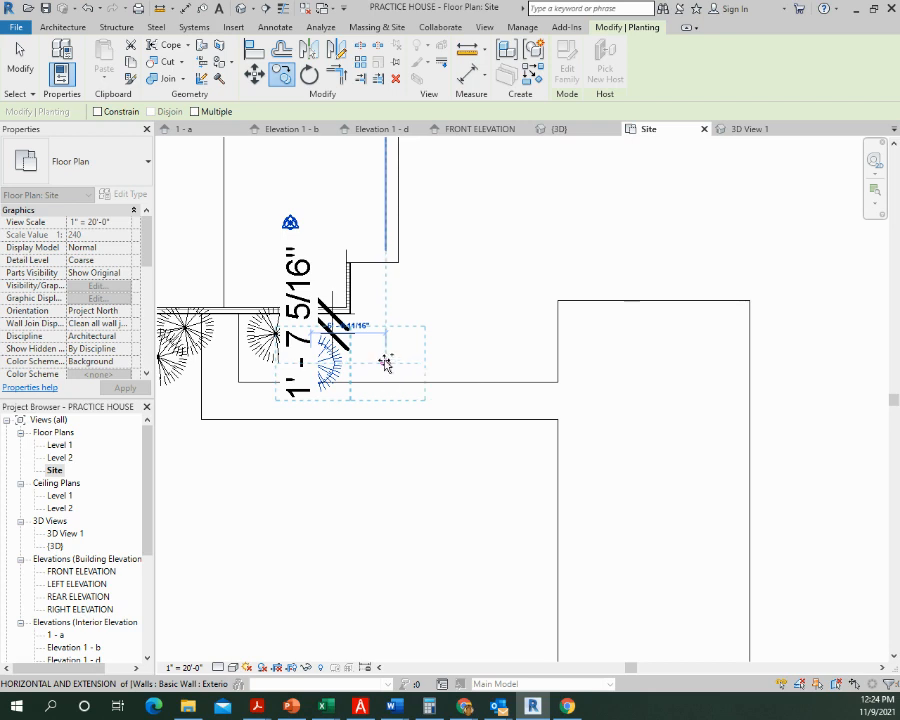
left_click(395, 363)
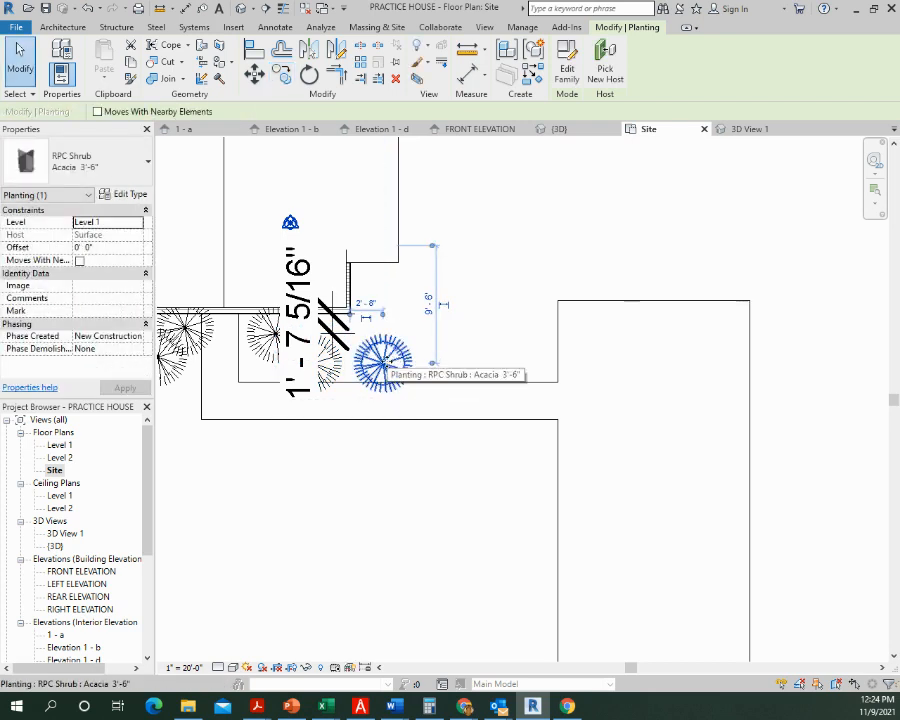
Copy the new shrub further along the wall using Multiple, giving three evenly spaced shrubs.
left_click(282, 75)
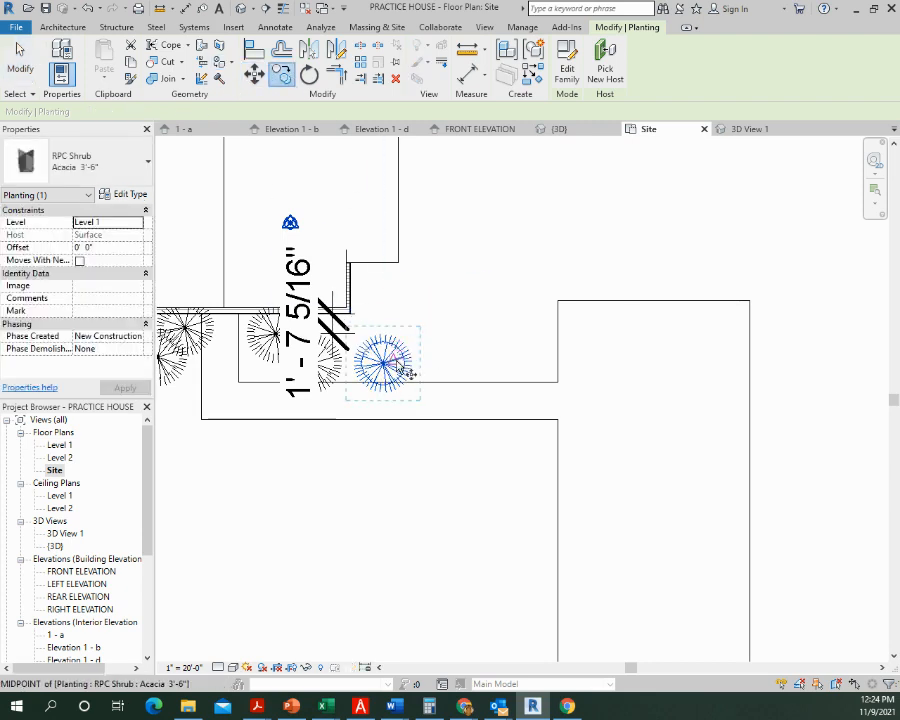
left_click(194, 111)
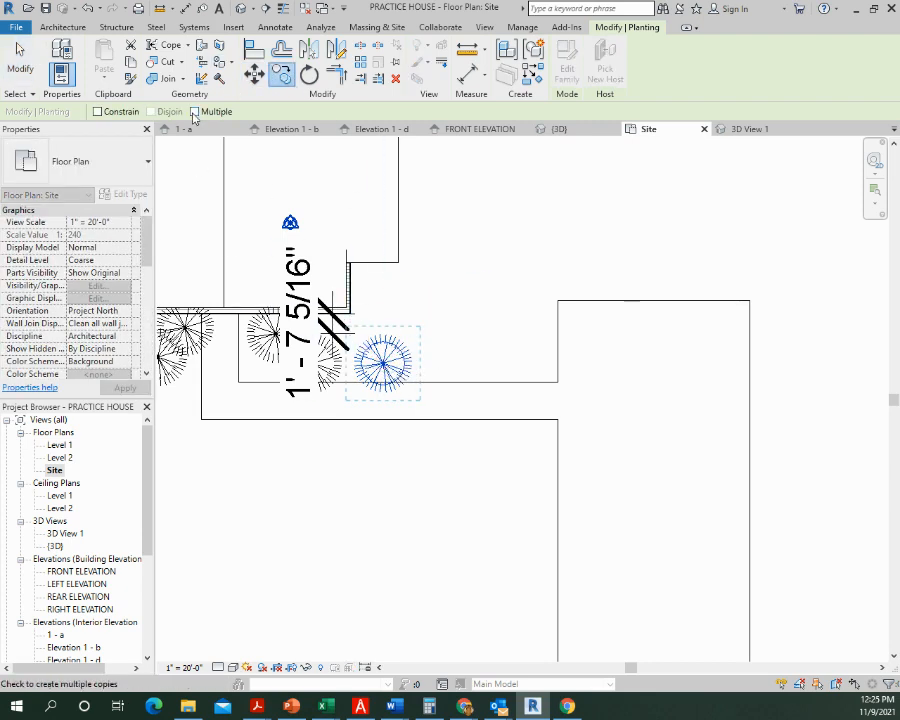
left_click(382, 363)
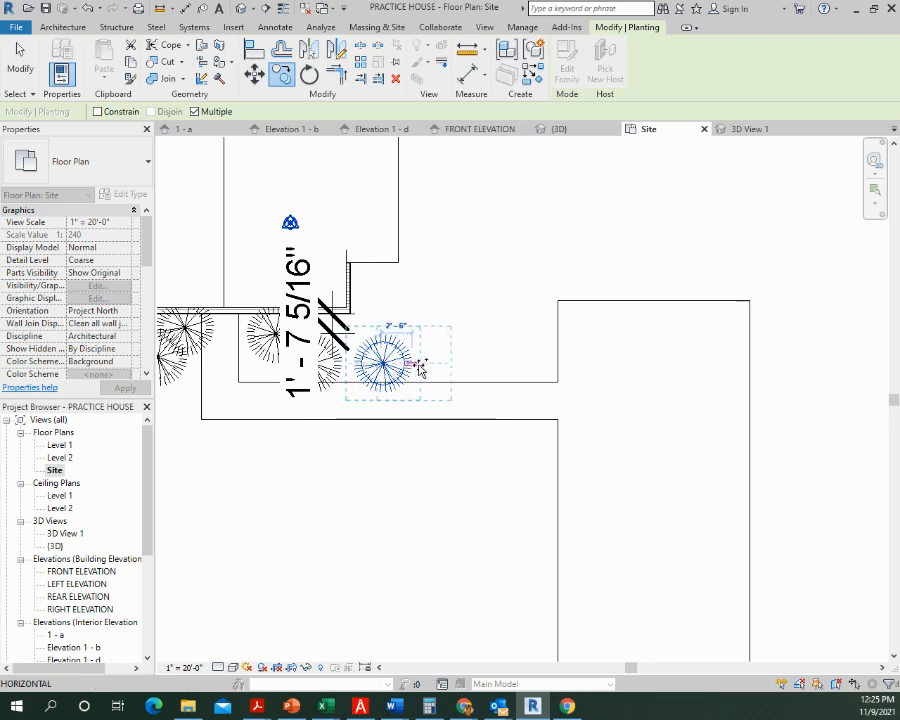
left_click(502, 367)
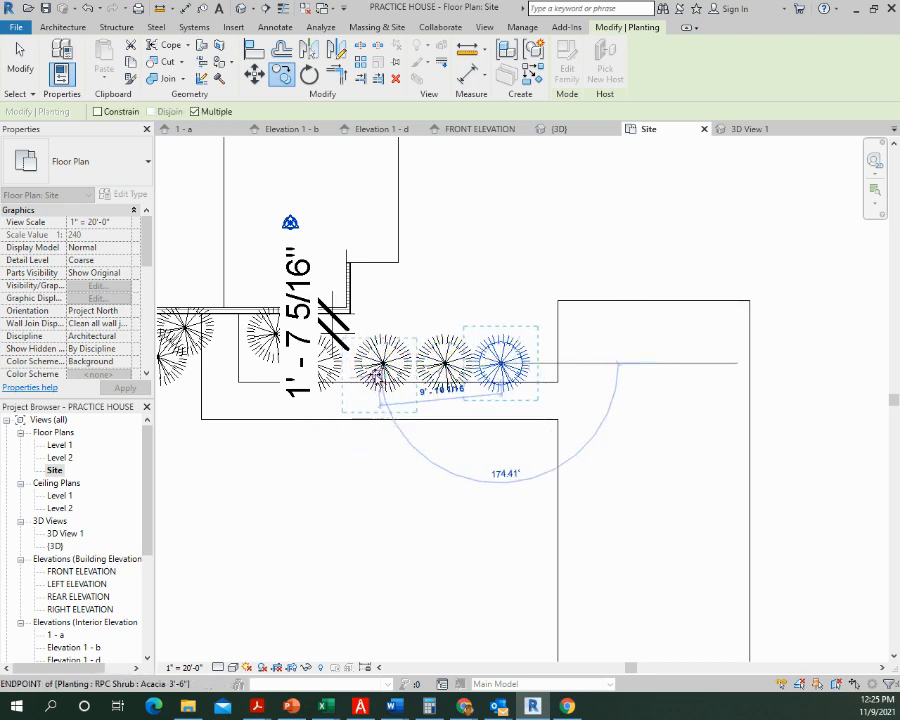
key("Escape")
key("Escape")
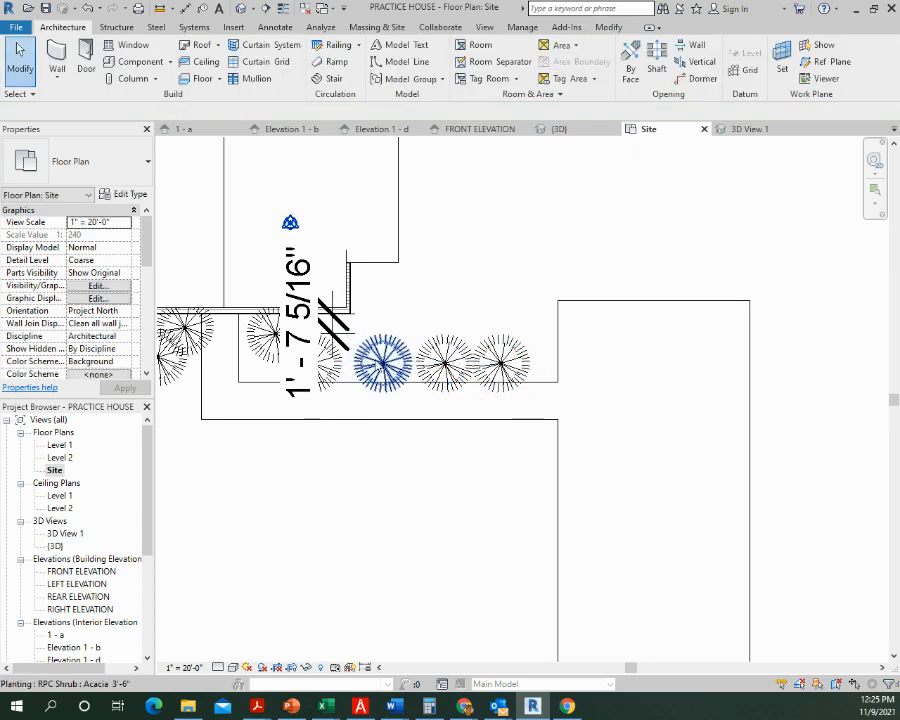
left_click(384, 352)
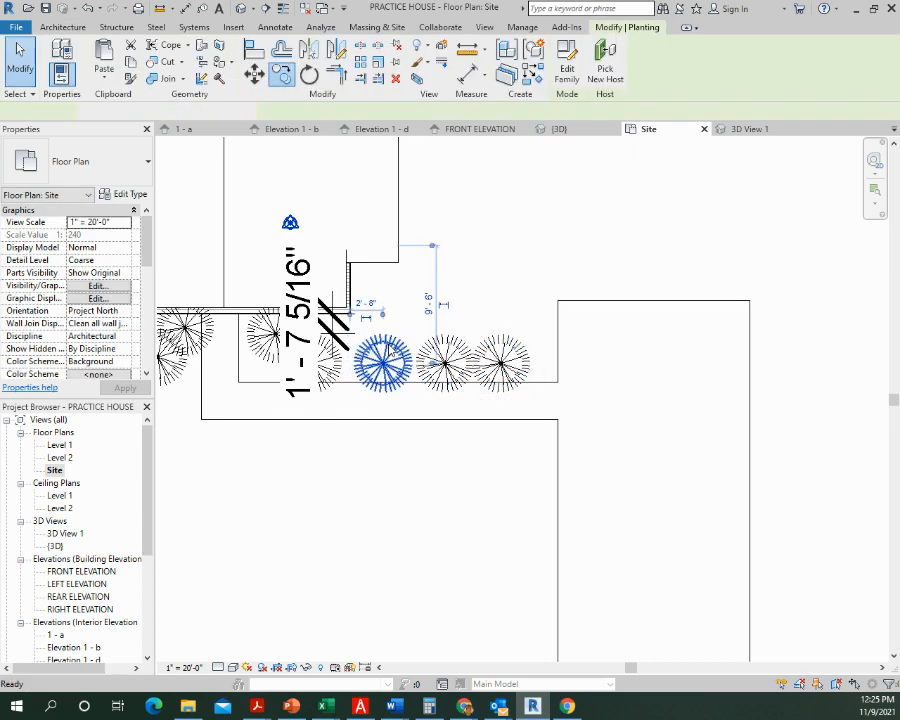
Open the RPC Shrub family for editing and load it back into PRACTICE HOUSE.rvt.
double_click(388, 349)
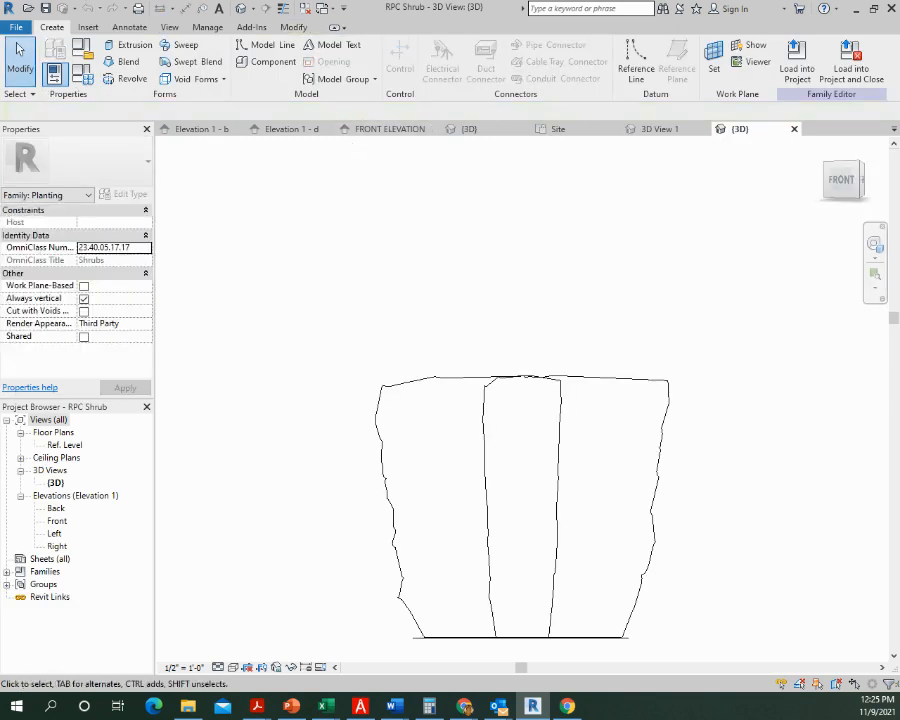
left_click(797, 62)
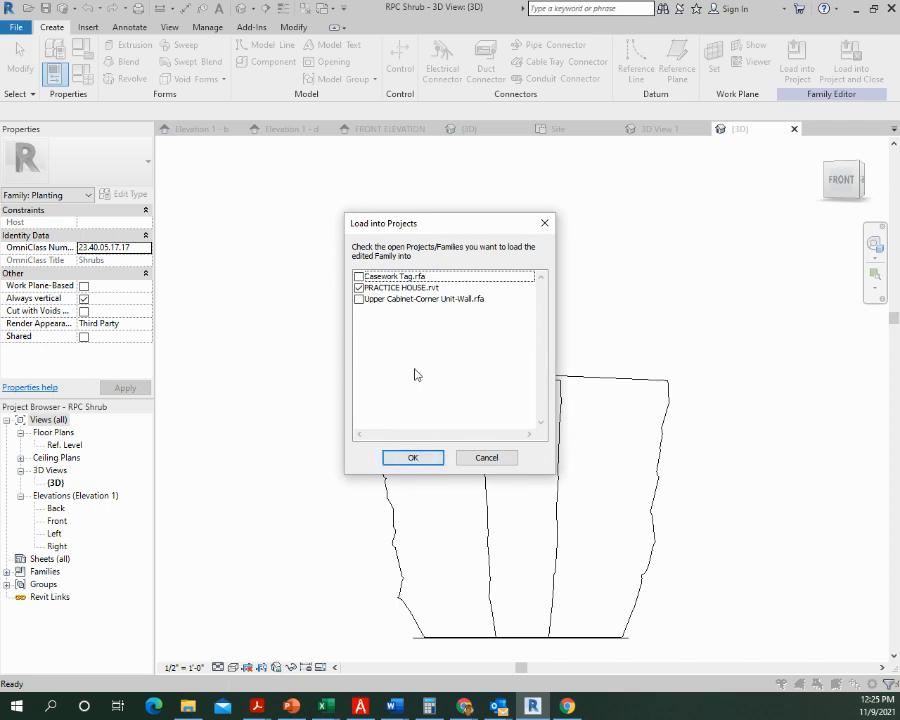
left_click(413, 461)
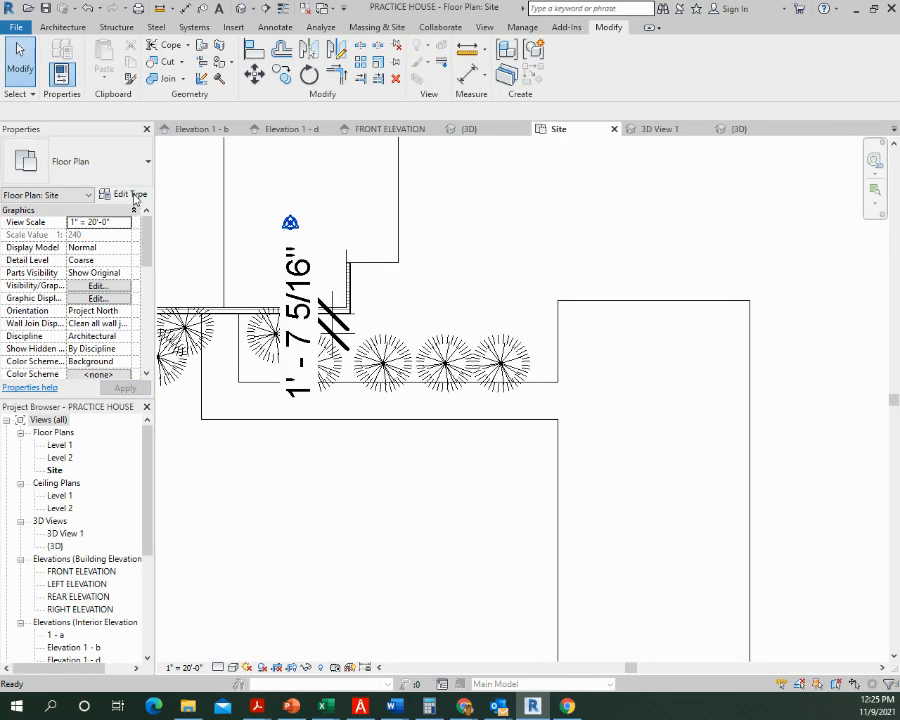
left_click(124, 194)
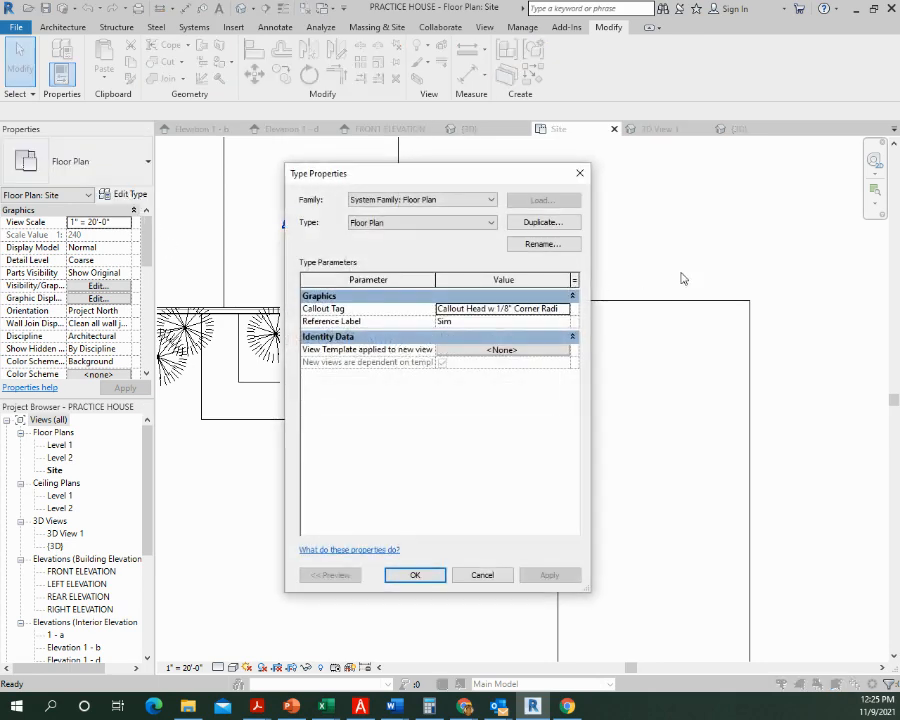
left_click(541, 223)
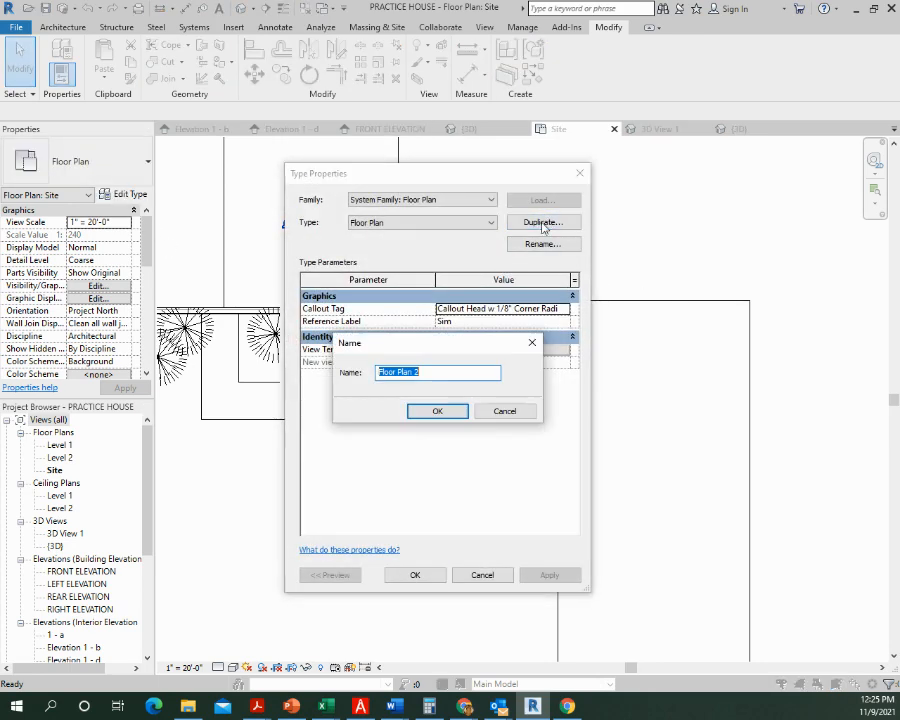
left_click(537, 346)
key("Escape")
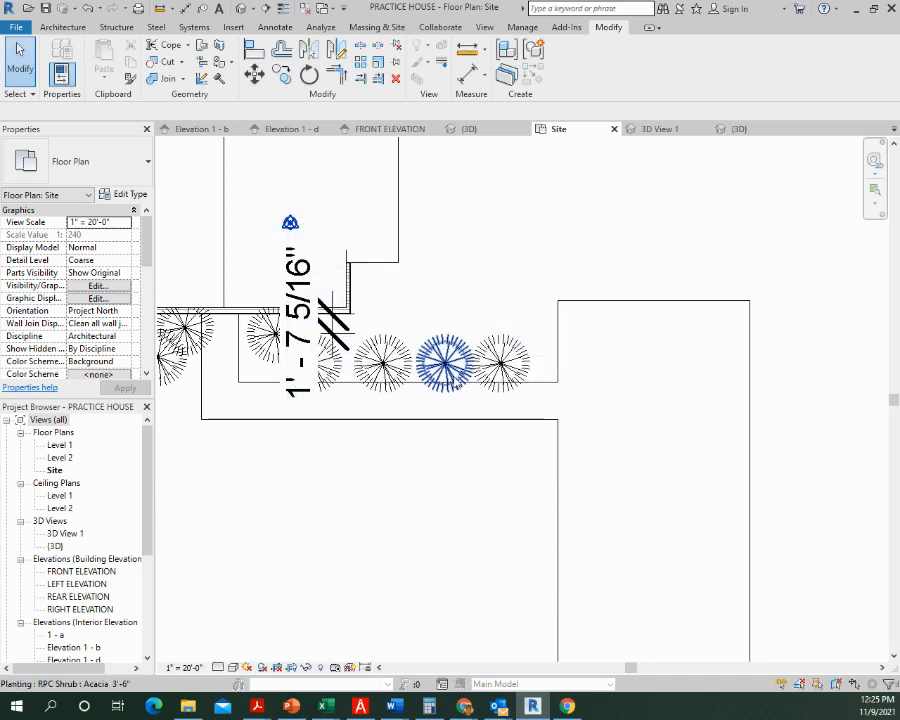
left_click(445, 358)
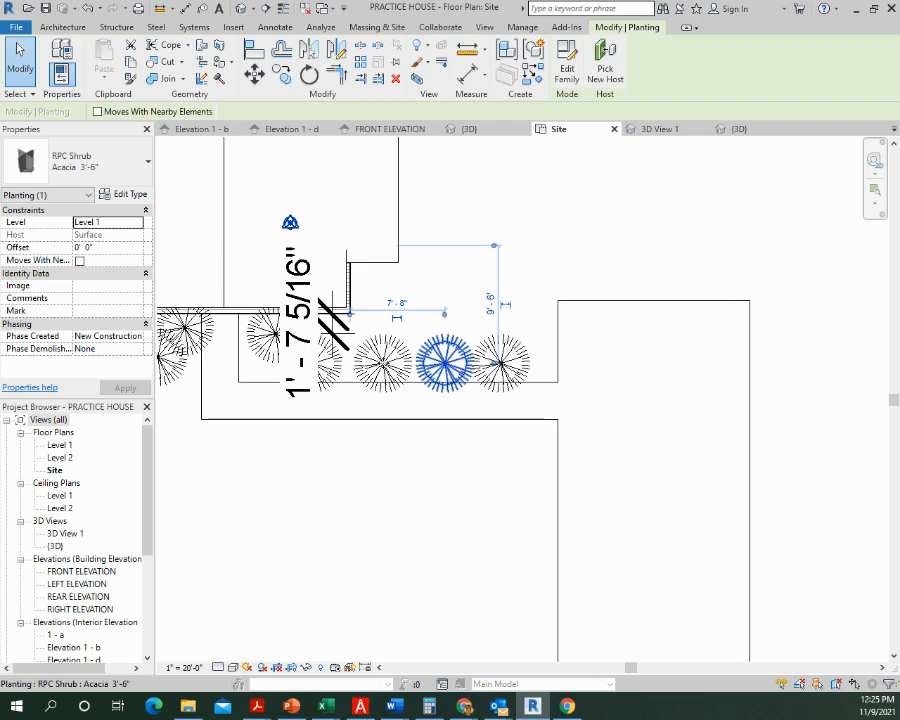
left_click(130, 195)
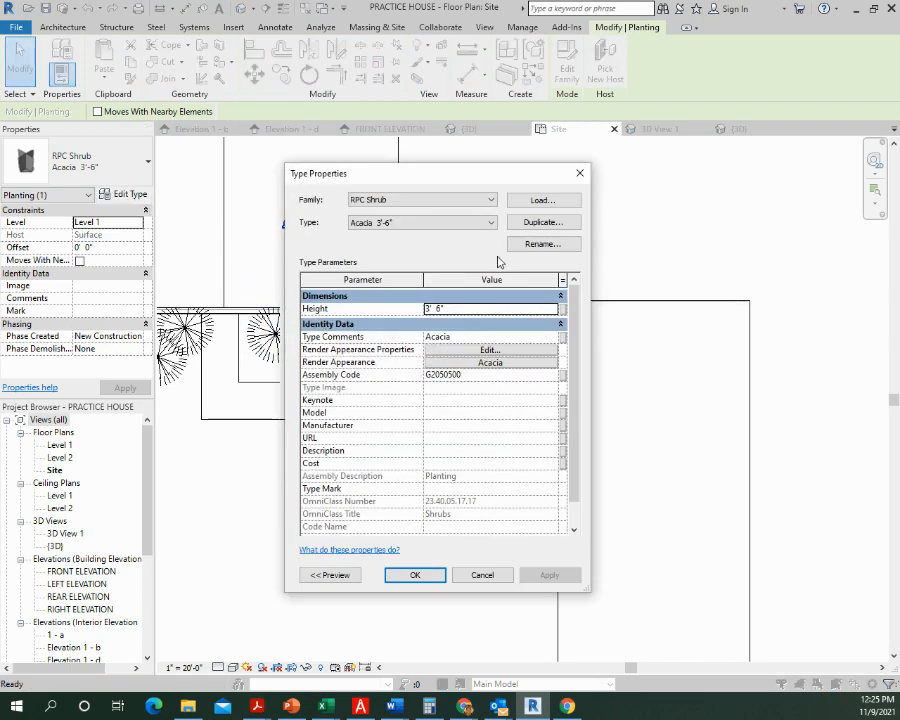
left_click(543, 222)
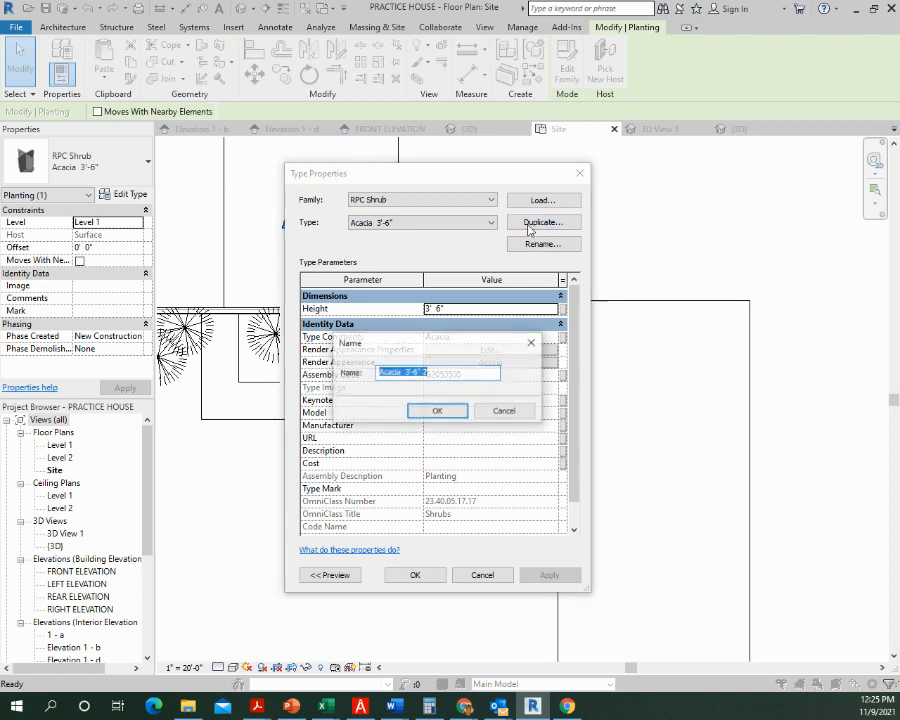
left_click(437, 412)
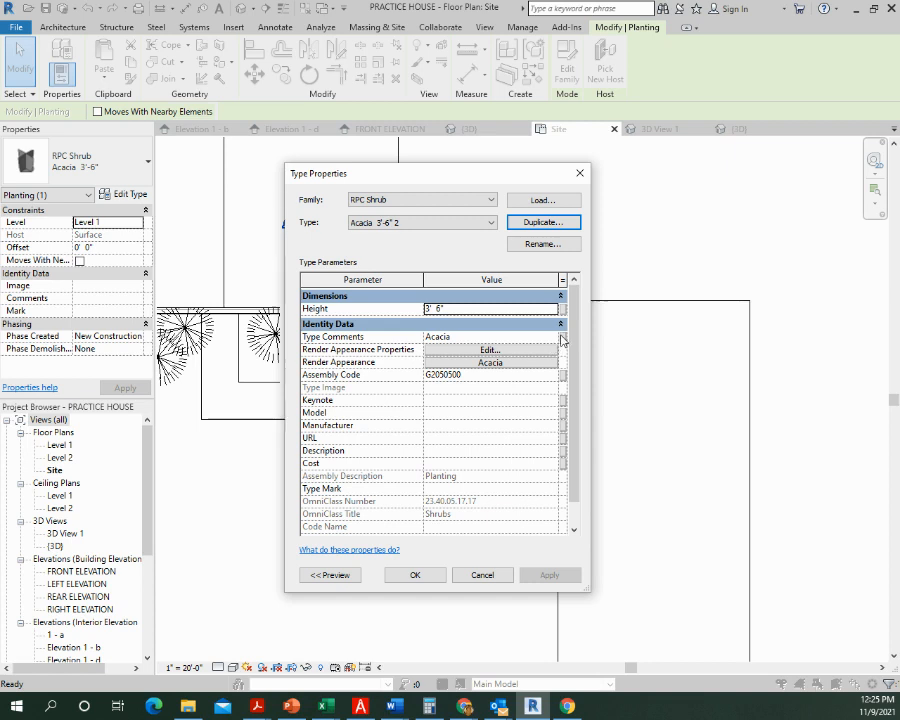
left_click(493, 351)
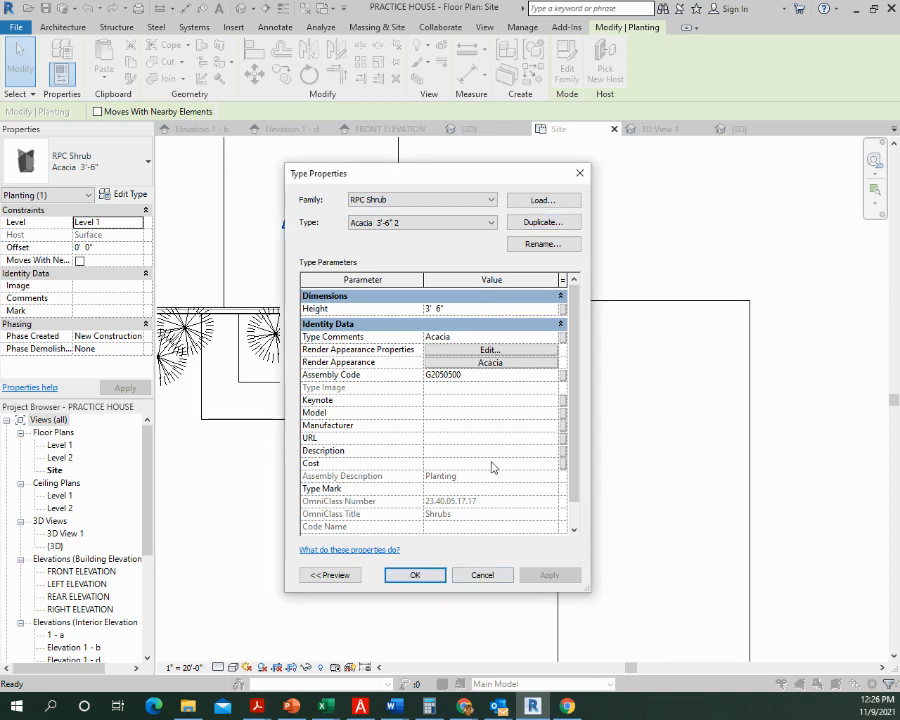
scroll(447, 392, "down", 1)
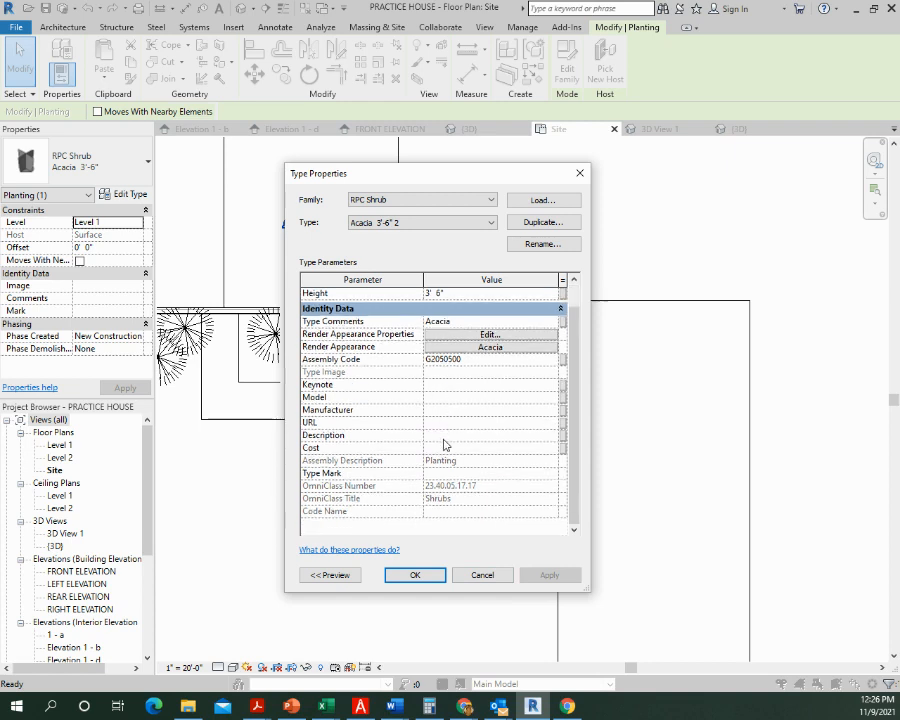
scroll(446, 445, "up", 1)
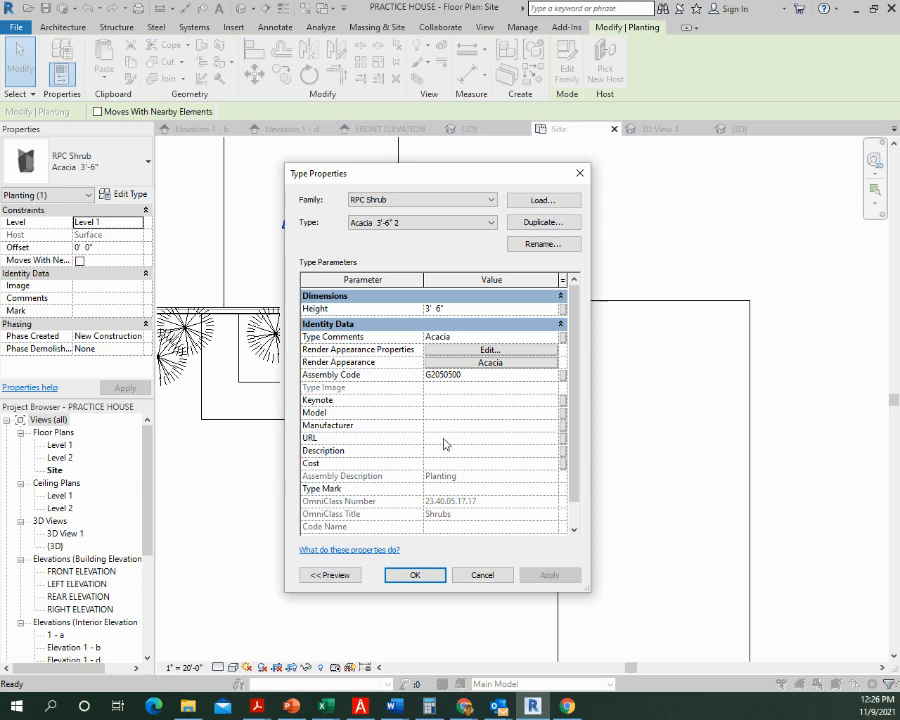
left_click(580, 173)
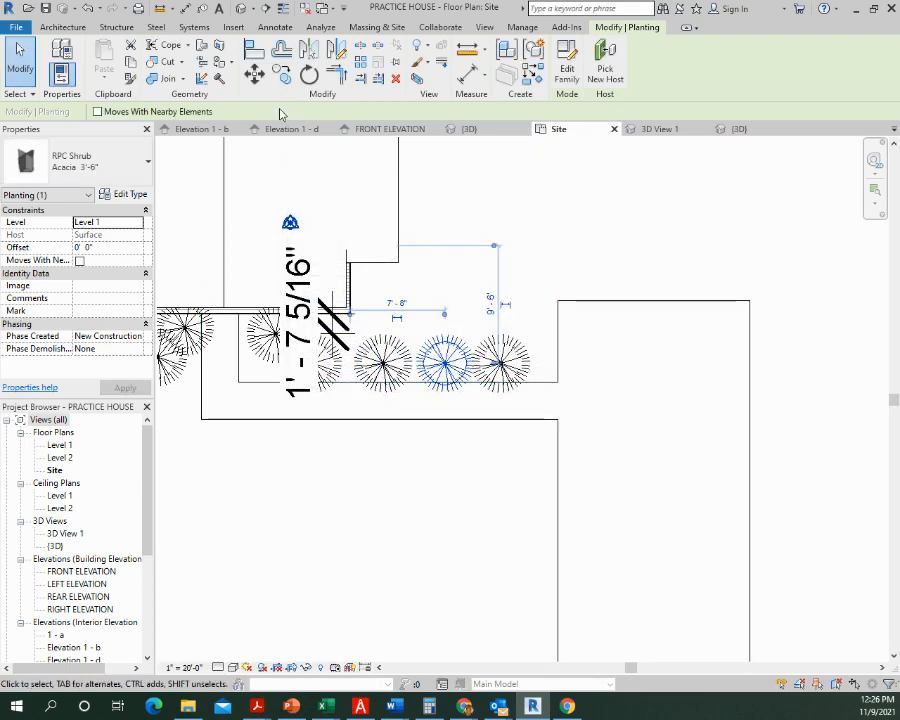
Check the shrub row in the default 3D view, then open the FRONT ELEVATION view.
left_click(240, 9)
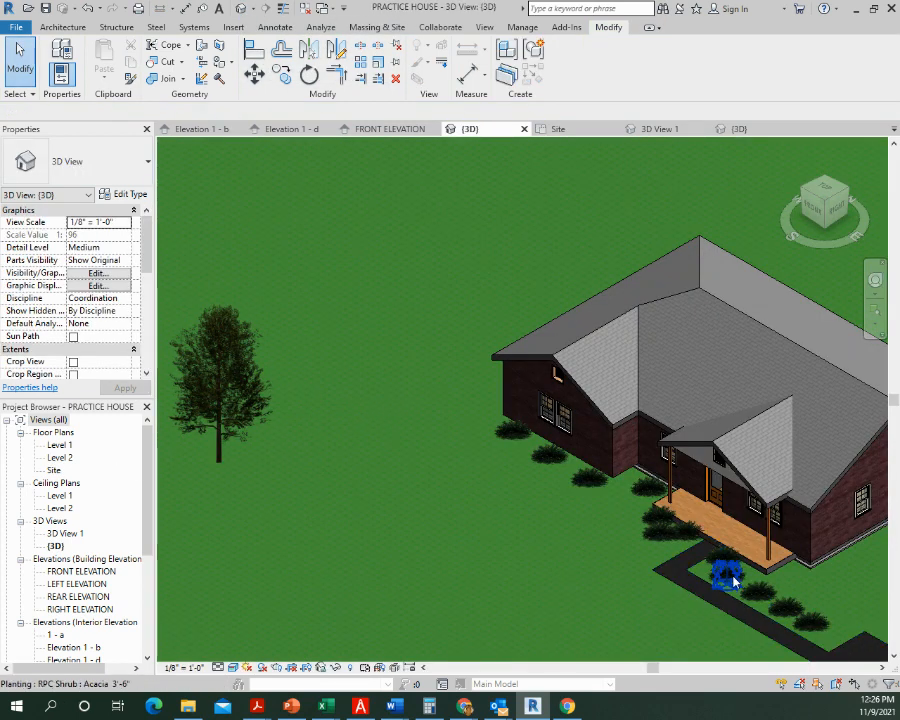
scroll(733, 585, "up", 1)
scroll(733, 590, "up", 5)
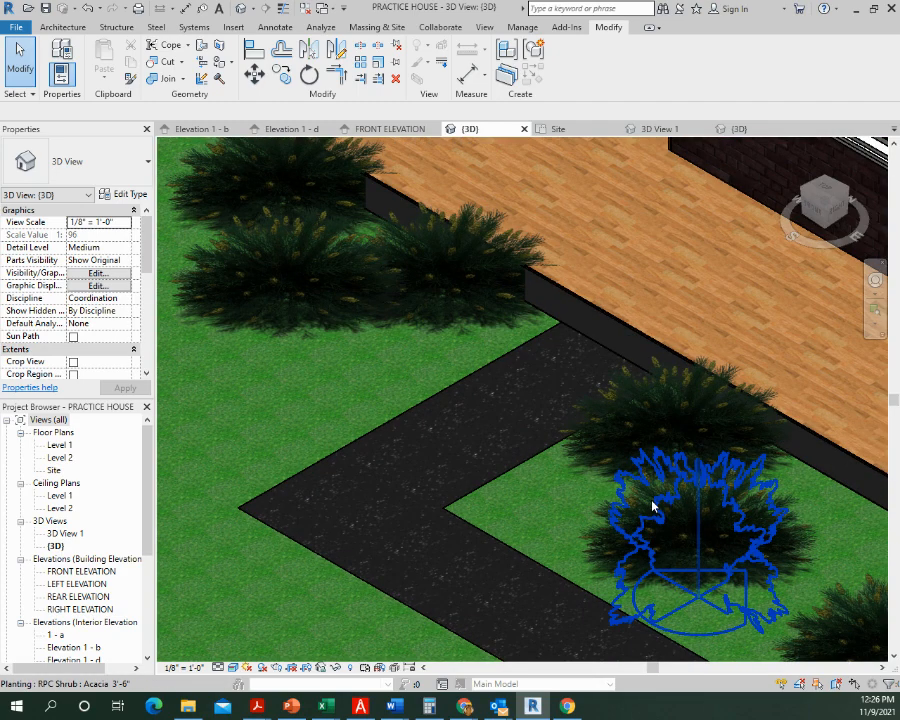
scroll(652, 507, "down", 3)
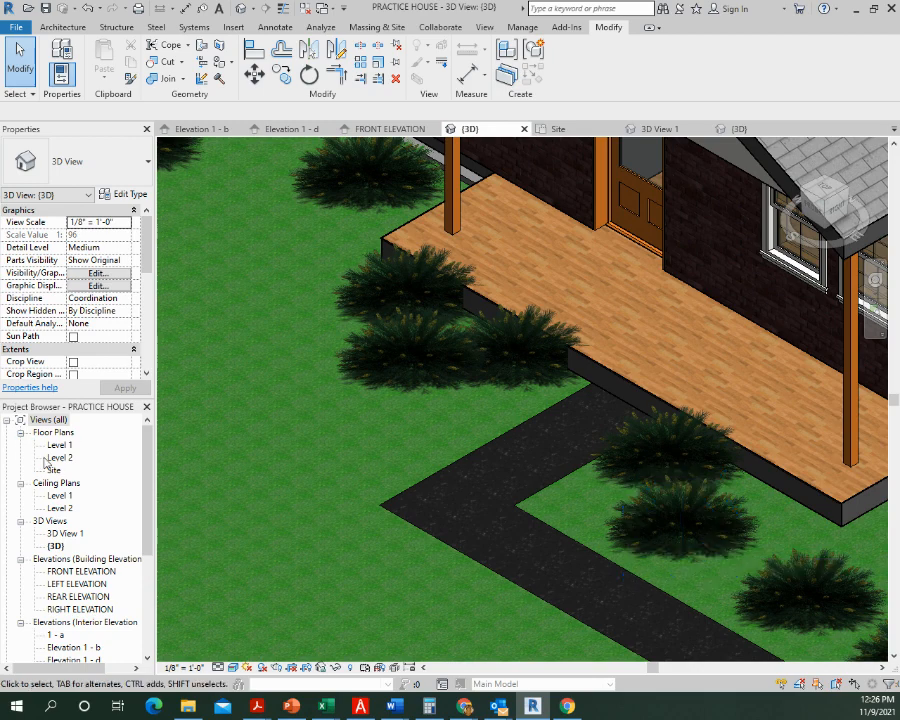
double_click(72, 572)
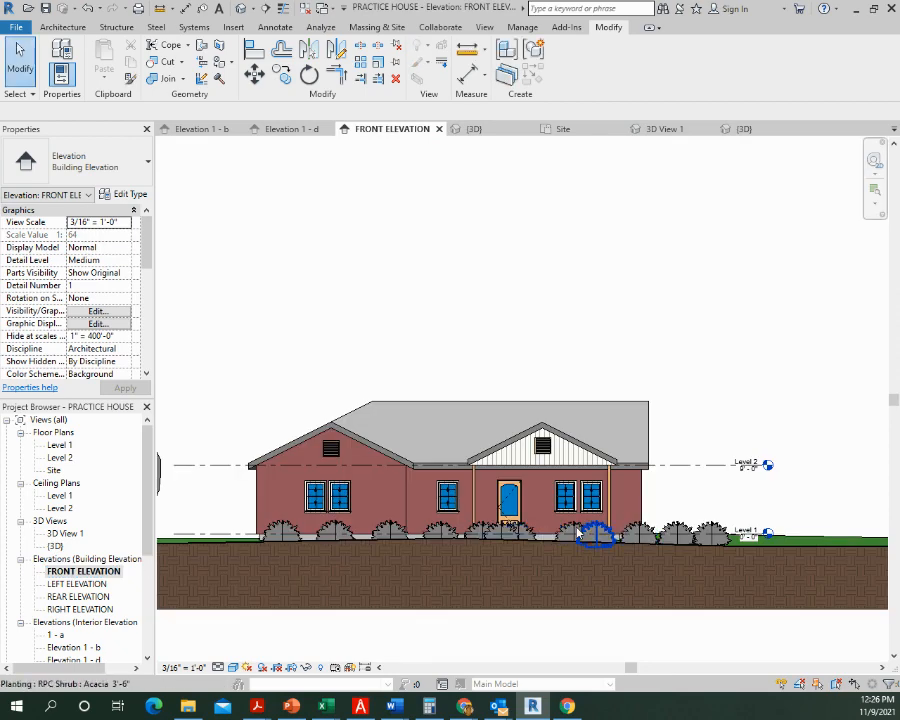
Move the shrub from below the left window to just right of the front door, then return to the 3D view.
scroll(490, 535, "up", 2)
scroll(490, 535, "up", 4)
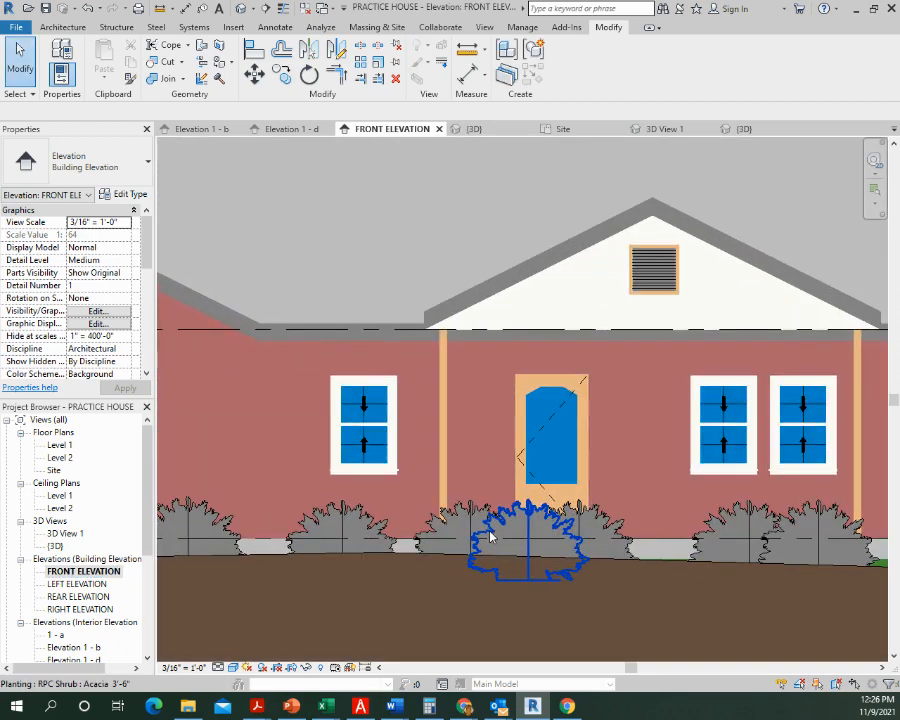
left_click(344, 532)
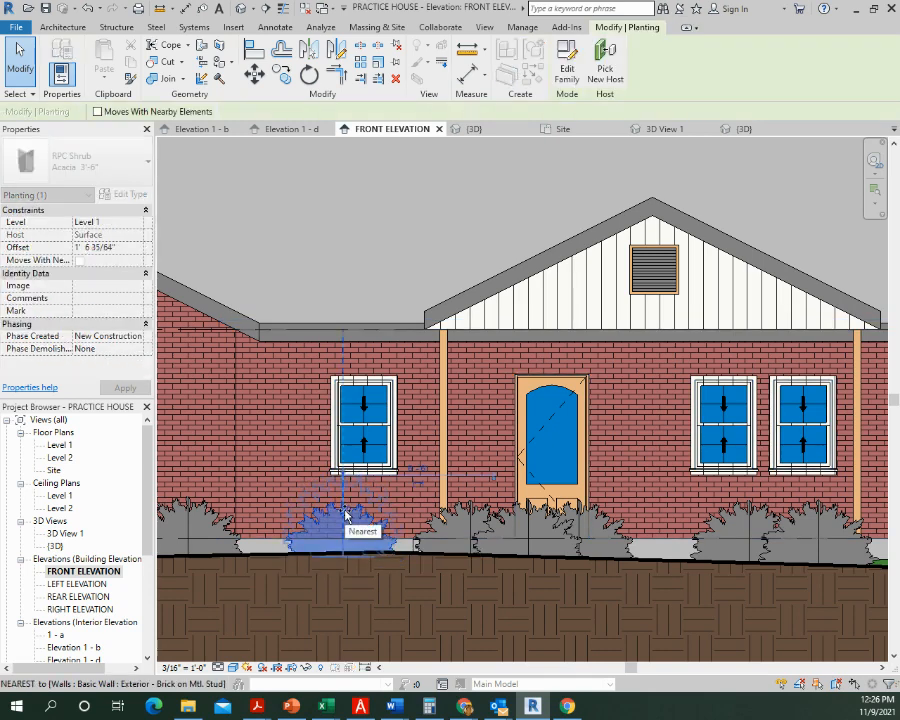
left_click_drag(344, 522, 470, 507)
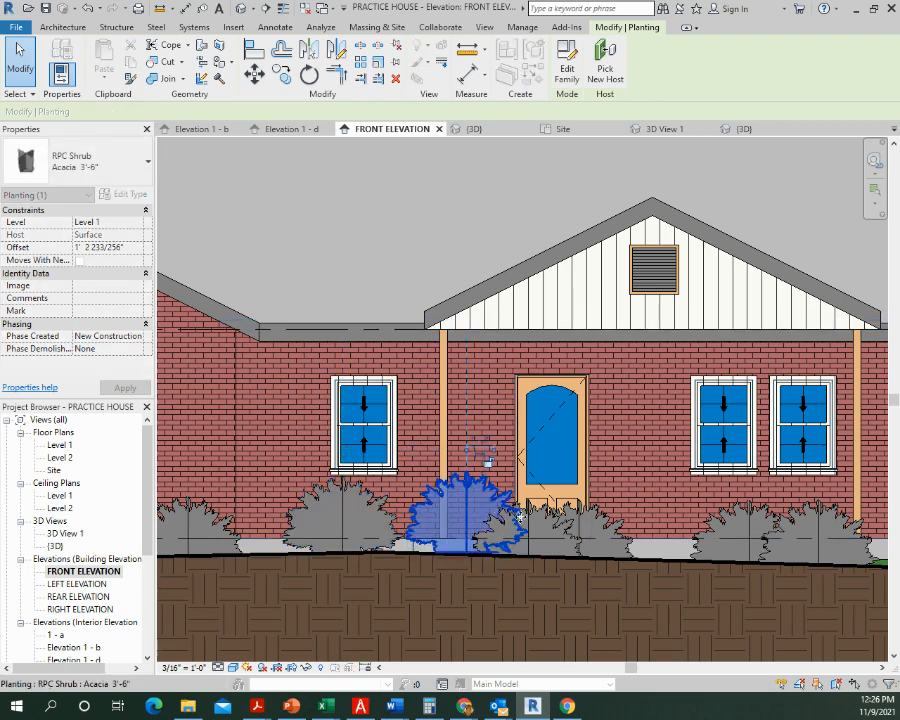
left_click(548, 510)
left_click_drag(548, 510, 577, 545)
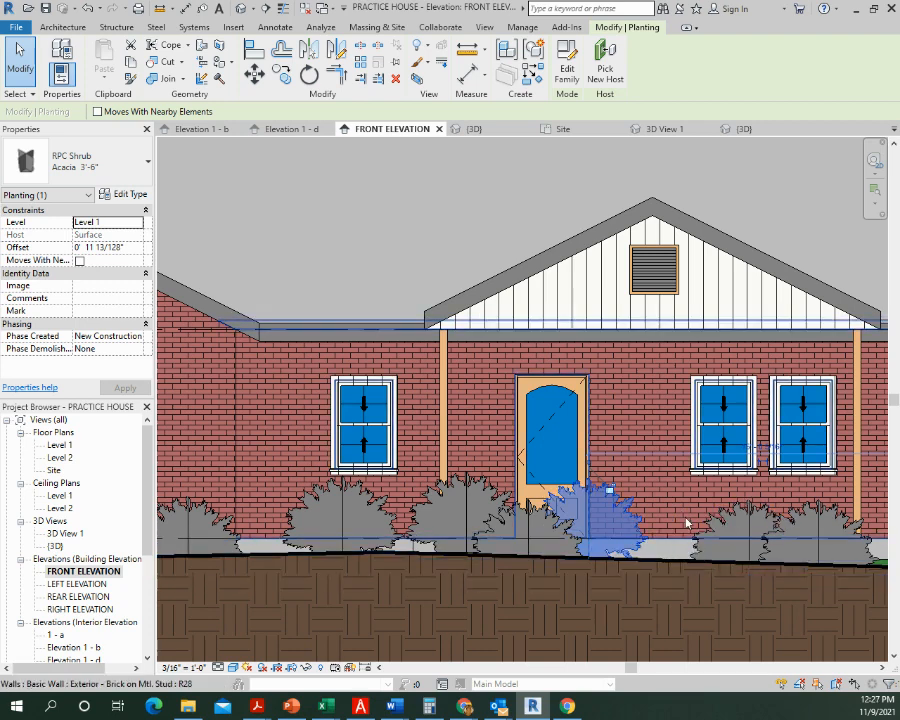
left_click(241, 11)
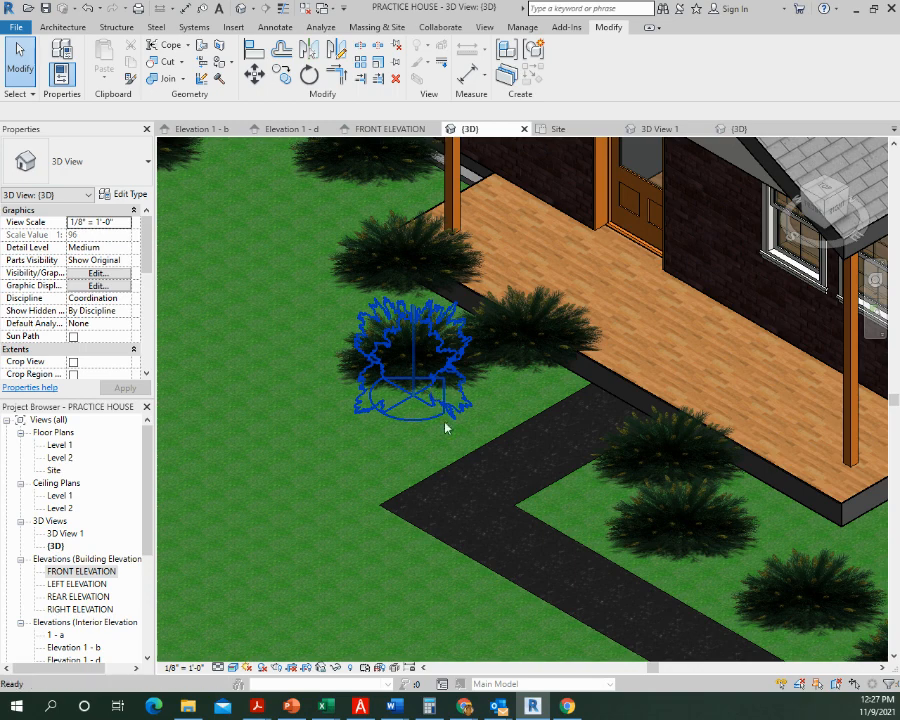
Orbit the 3D view toward the porch and select the stray acacia shrub on the lawn.
key("shift")
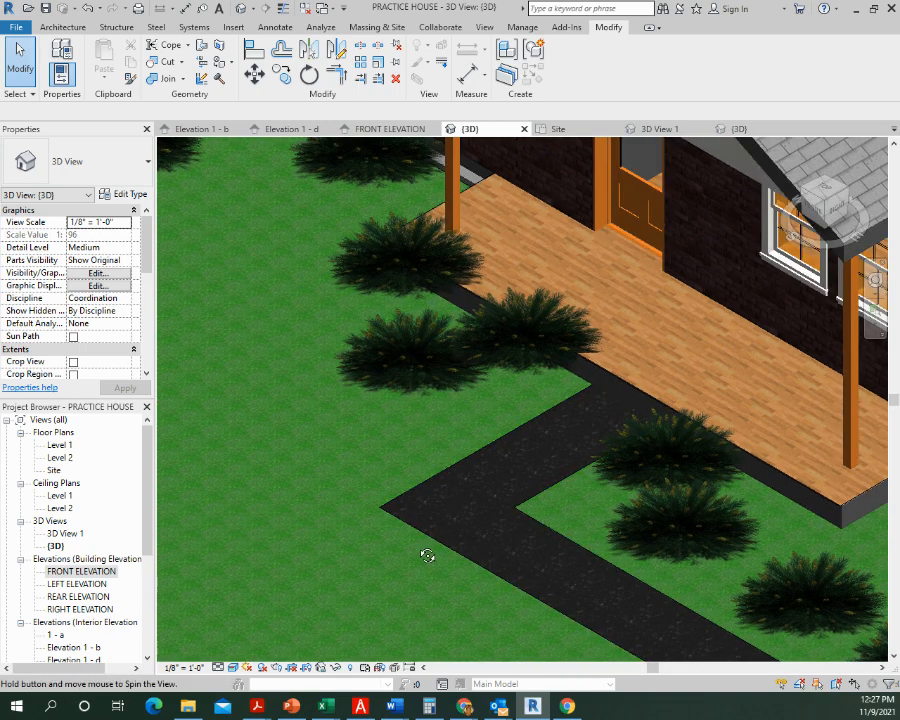
middle_click_drag(435, 540, 425, 520, "shift")
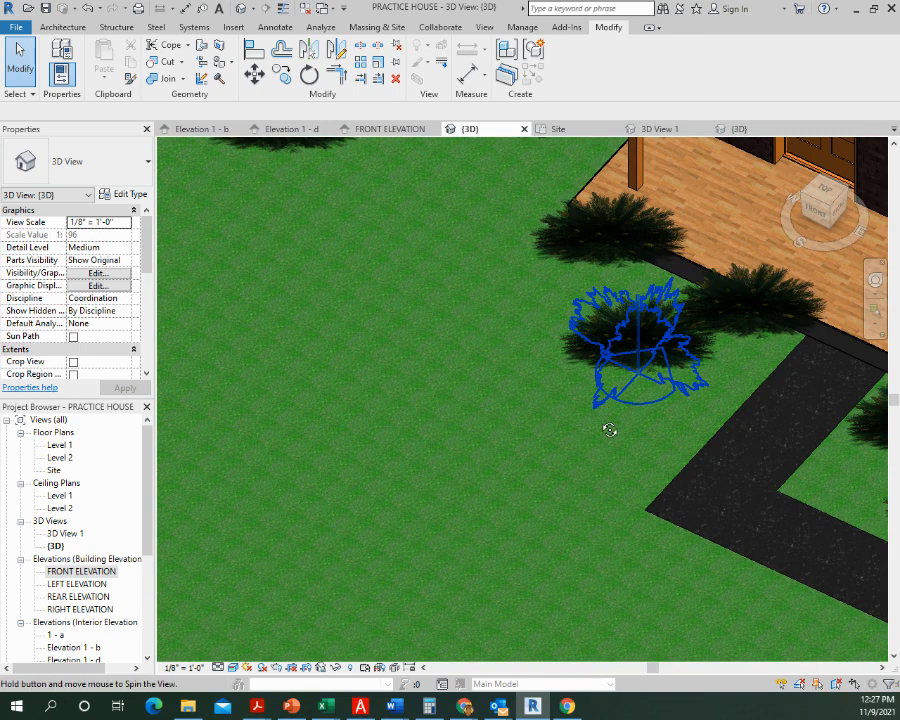
middle_click_drag(629, 534, 602, 521, "shift")
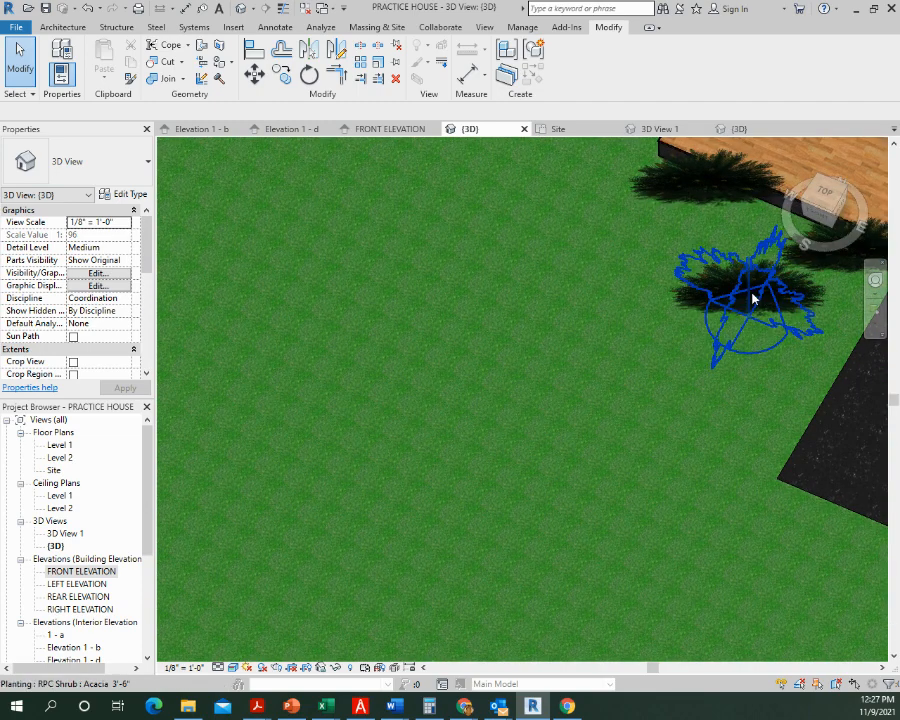
middle_click_drag(635, 404, 633, 405)
middle_click_drag(541, 484, 585, 396, "shift")
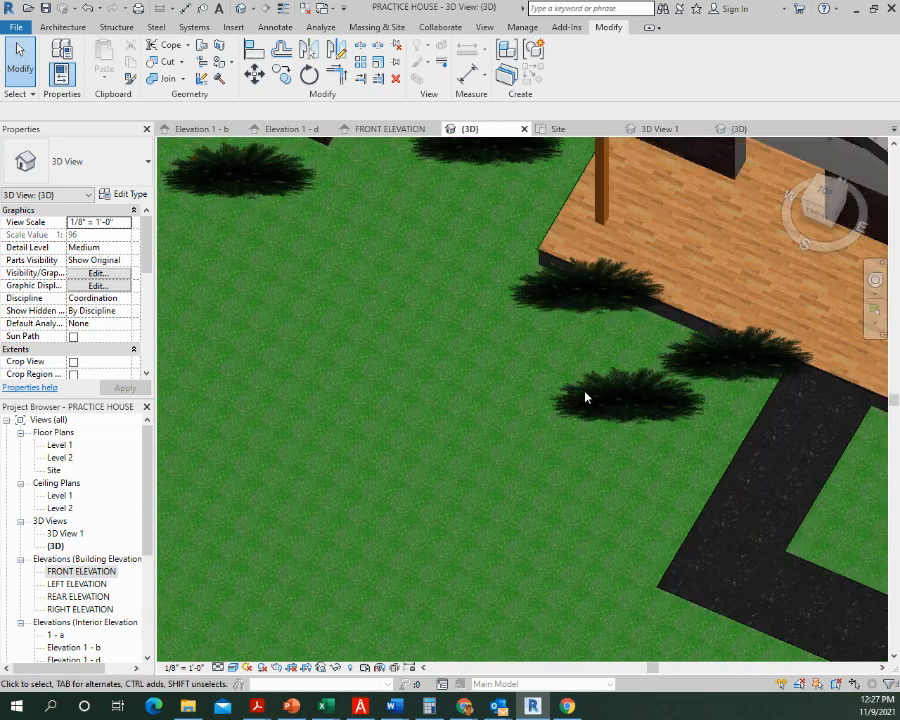
left_click(643, 386)
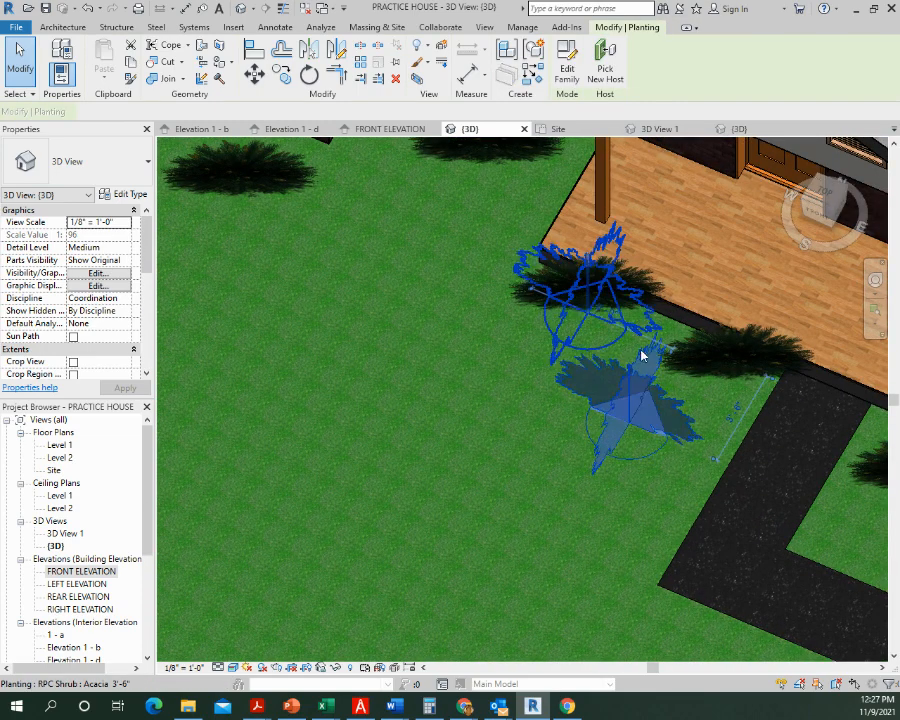
In the Site floor plan, pan to the selected shrub and nudge it.
double_click(55, 470)
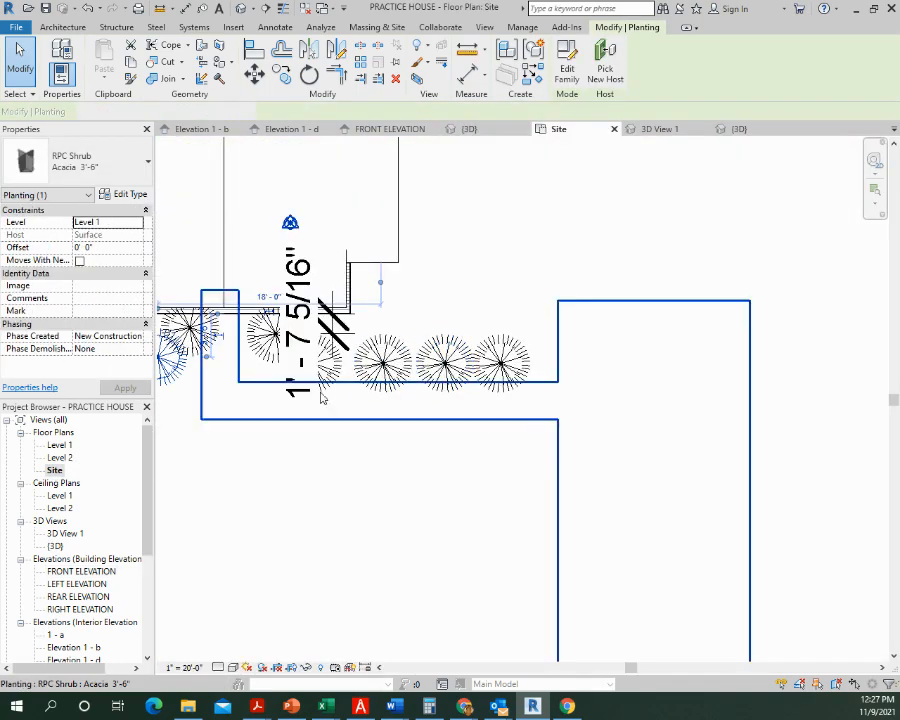
middle_click_drag(319, 427, 832, 504)
mouse_move(666, 420)
left_mouse_down()
mouse_move(656, 332)
mouse_move(663, 425)
left_mouse_up()
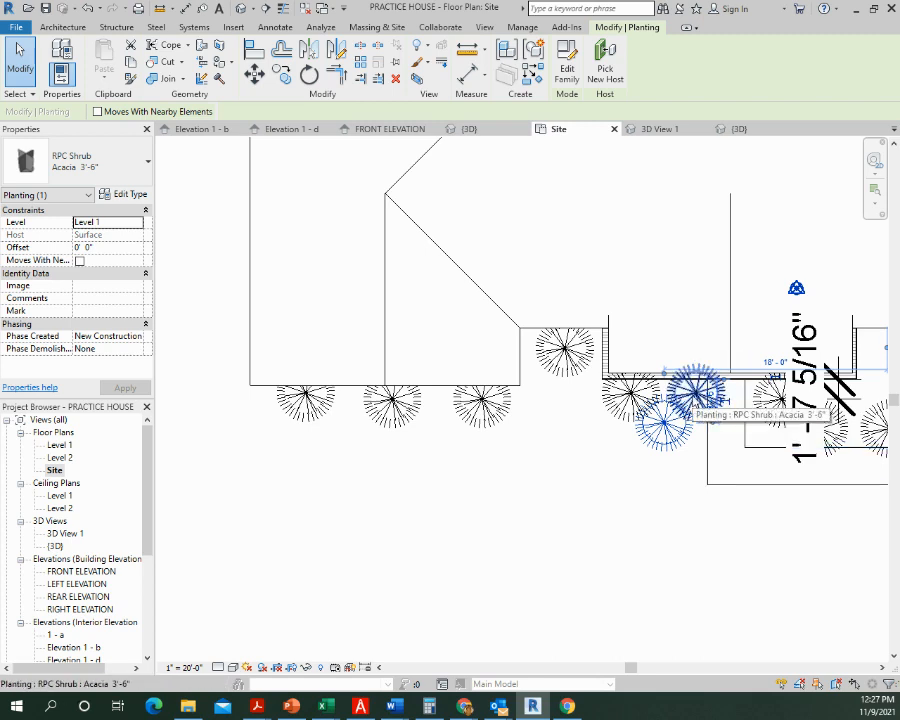
Move the stray shrub upward and select a shrub along the front wall.
left_click_drag(658, 426, 634, 395)
left_click(575, 367)
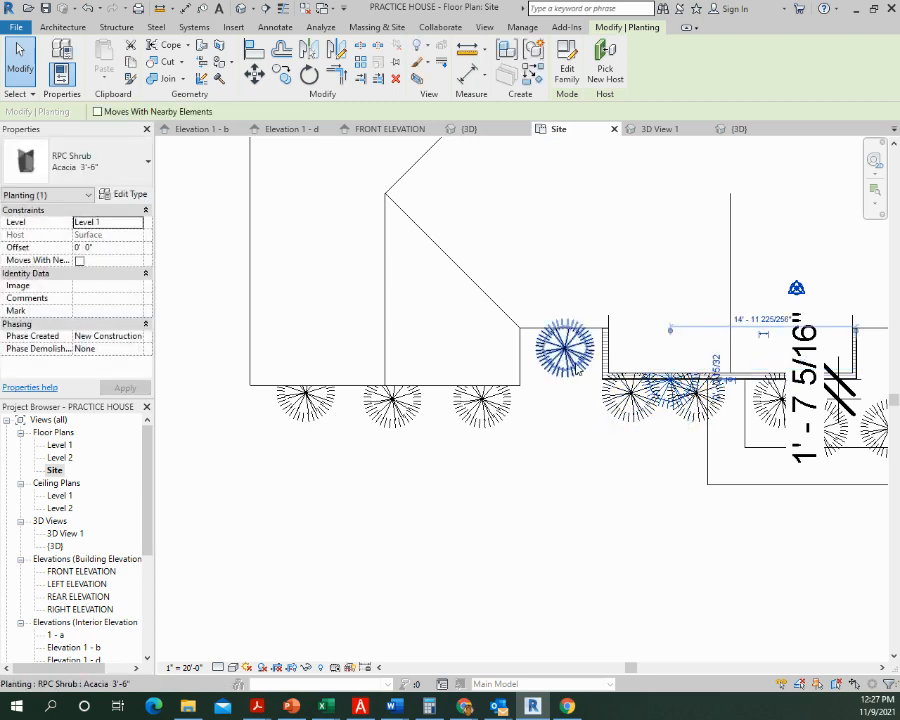
left_click(394, 405)
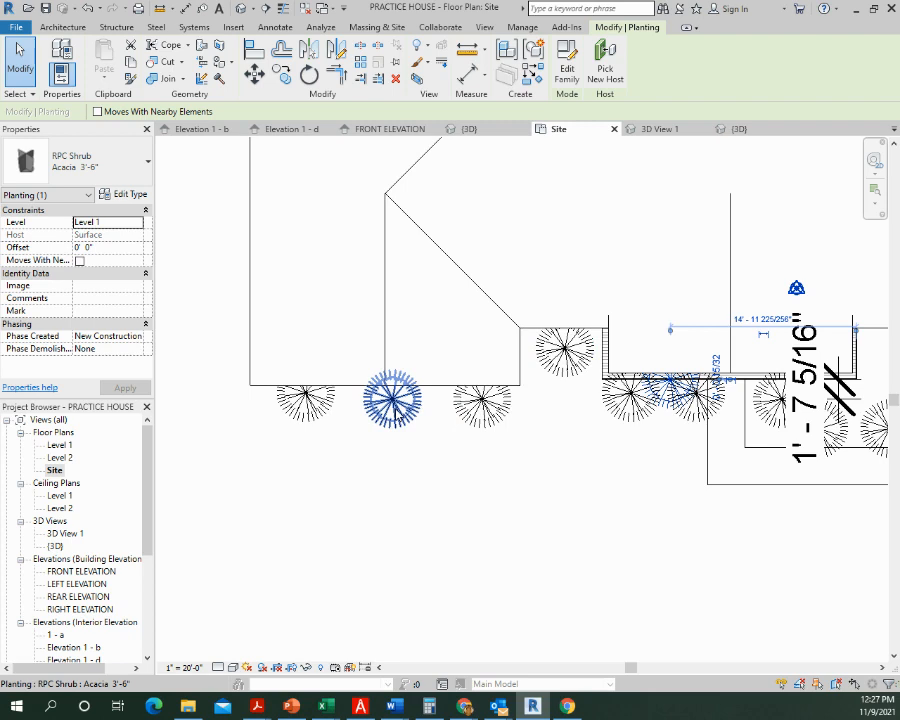
left_click(469, 423)
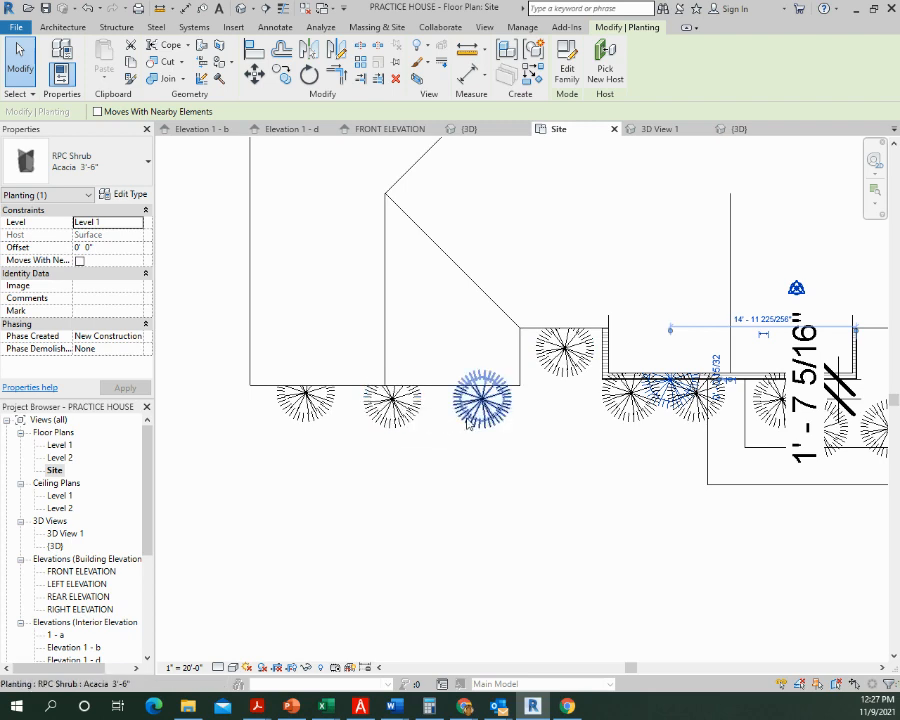
left_click(393, 408)
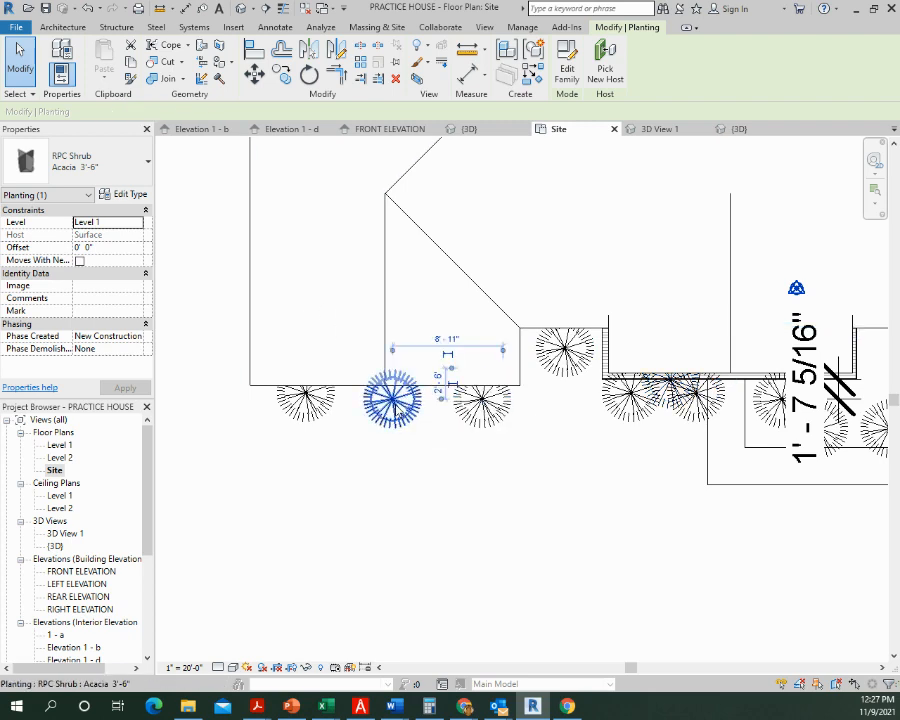
Copy the front-wall shrub to three more spots in and just below the row.
left_click(284, 75)
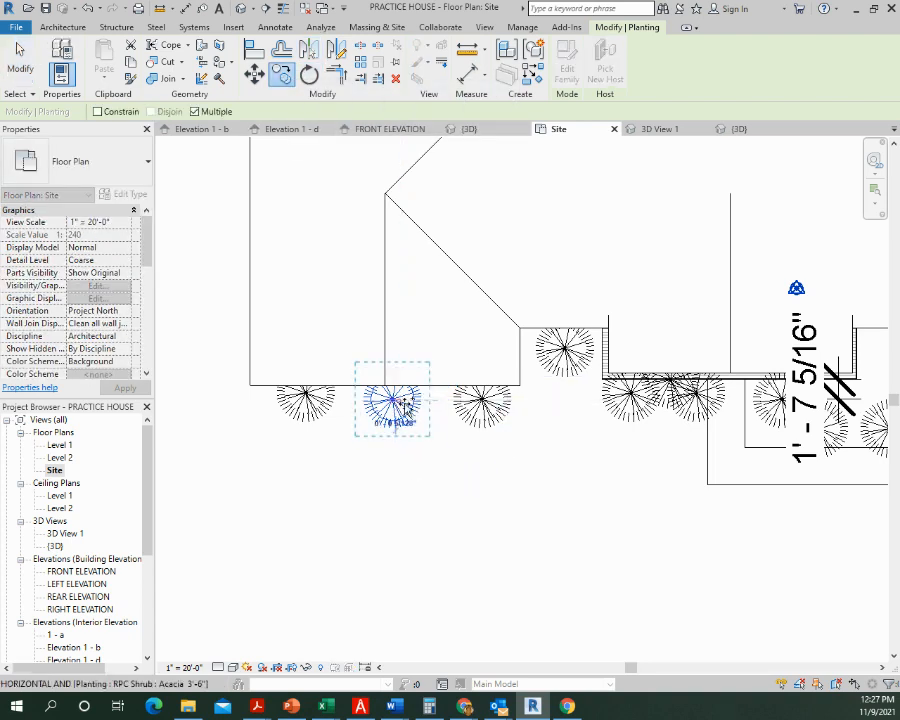
left_click(404, 401)
left_click(445, 402)
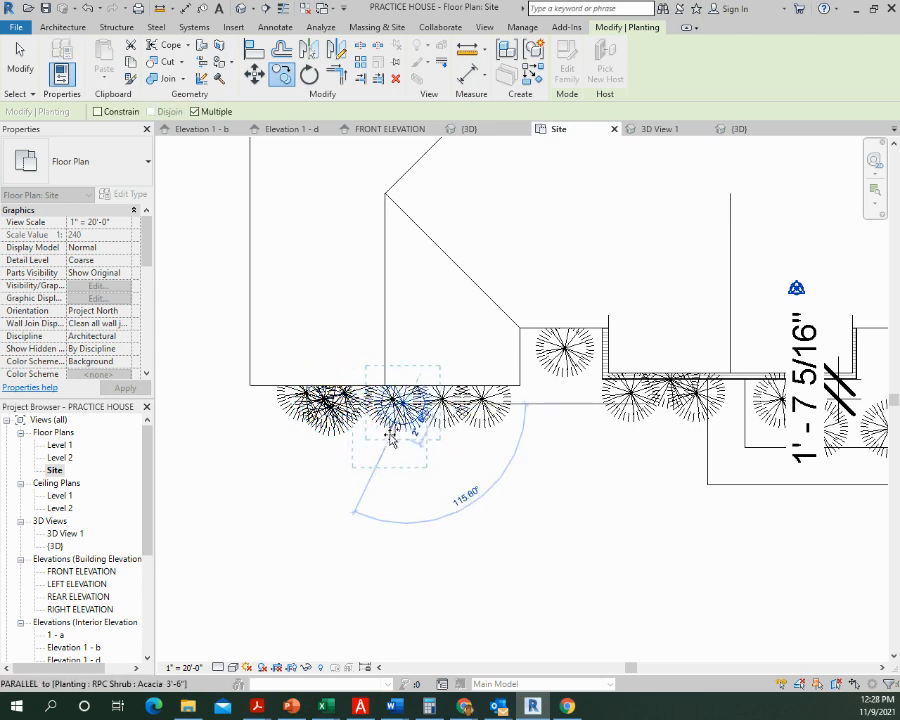
left_click(443, 420)
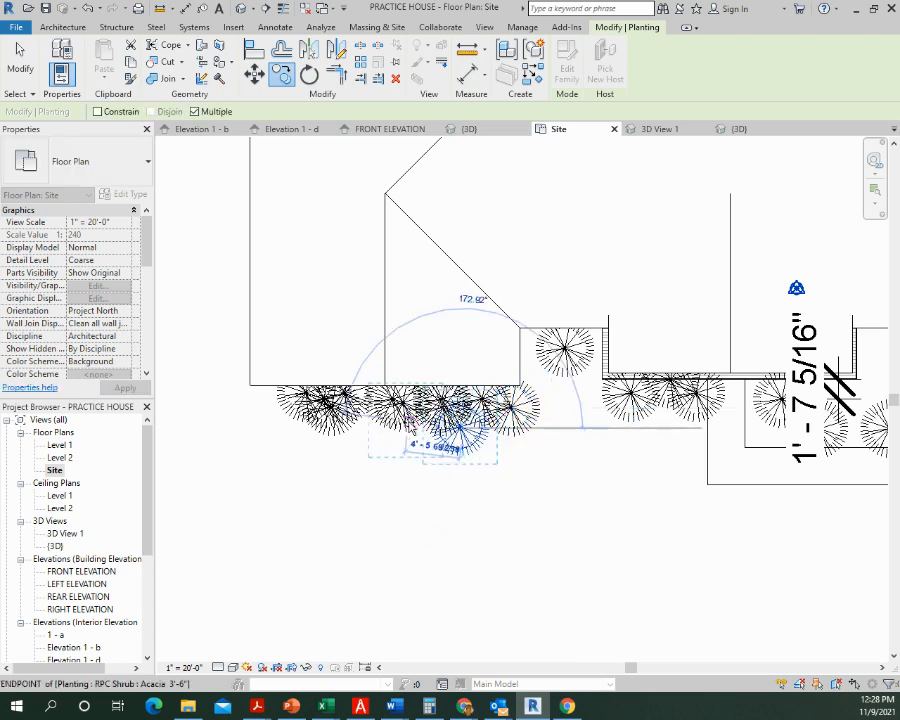
left_click(455, 440)
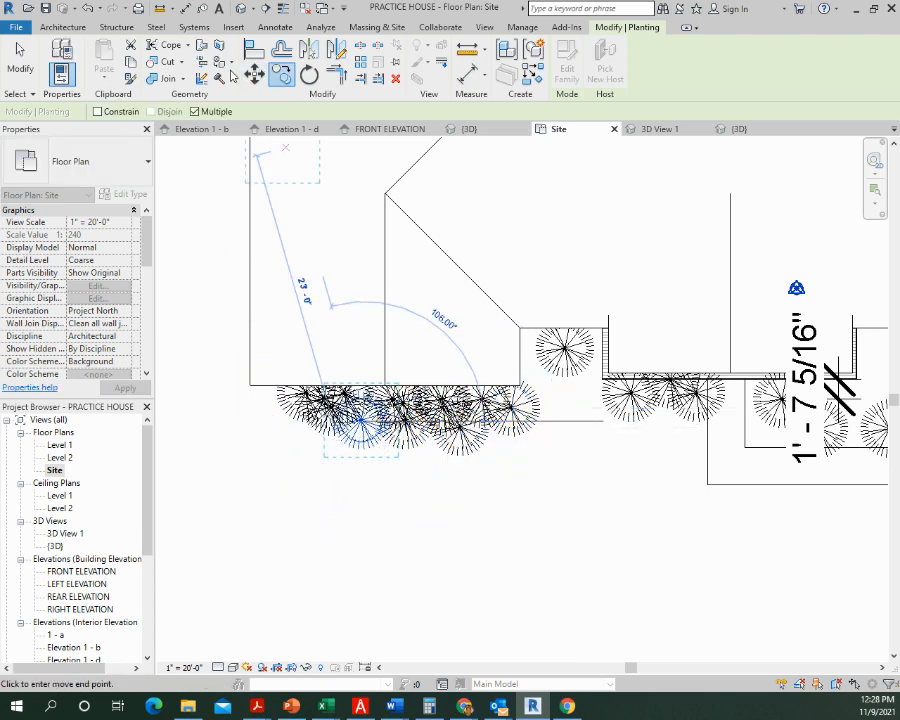
key("Escape")
key("Escape")
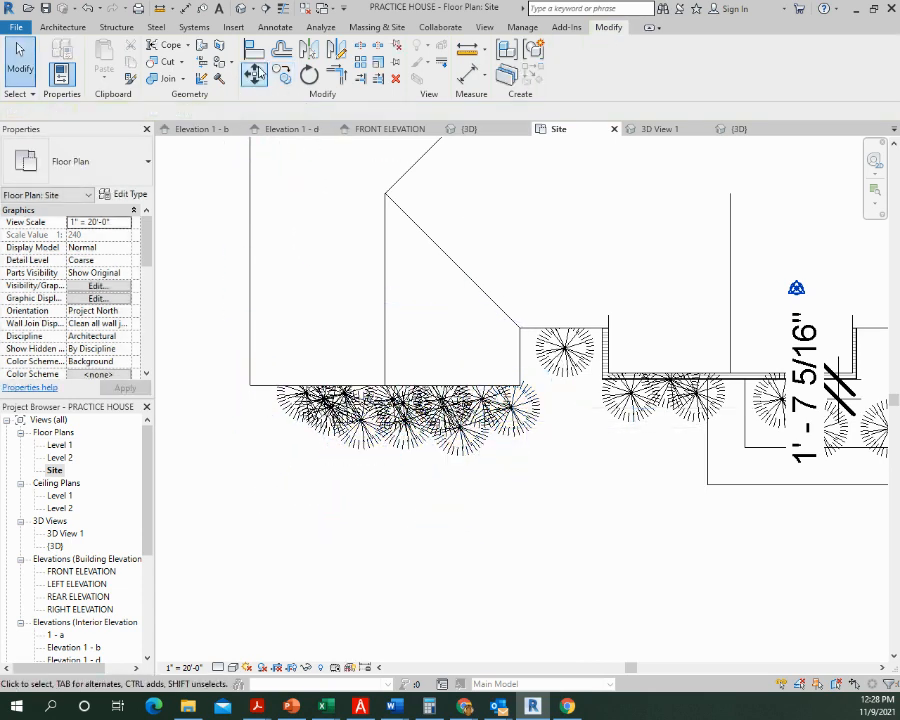
Zoom in and out on the 3D view to inspect the shrubs, then open the Left elevation.
left_click(241, 8)
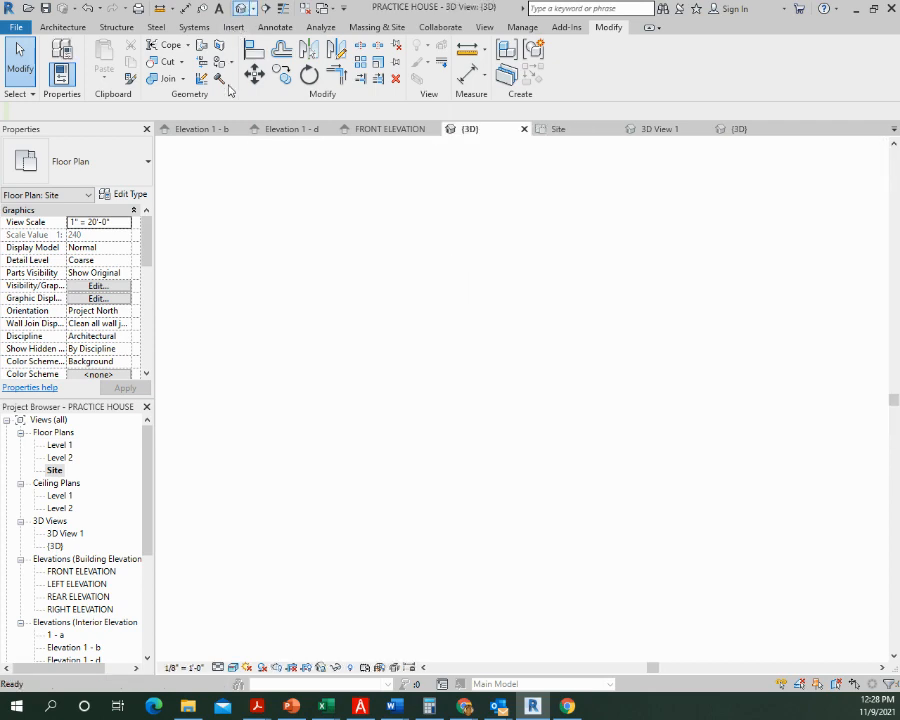
scroll(520, 402, "down", 8)
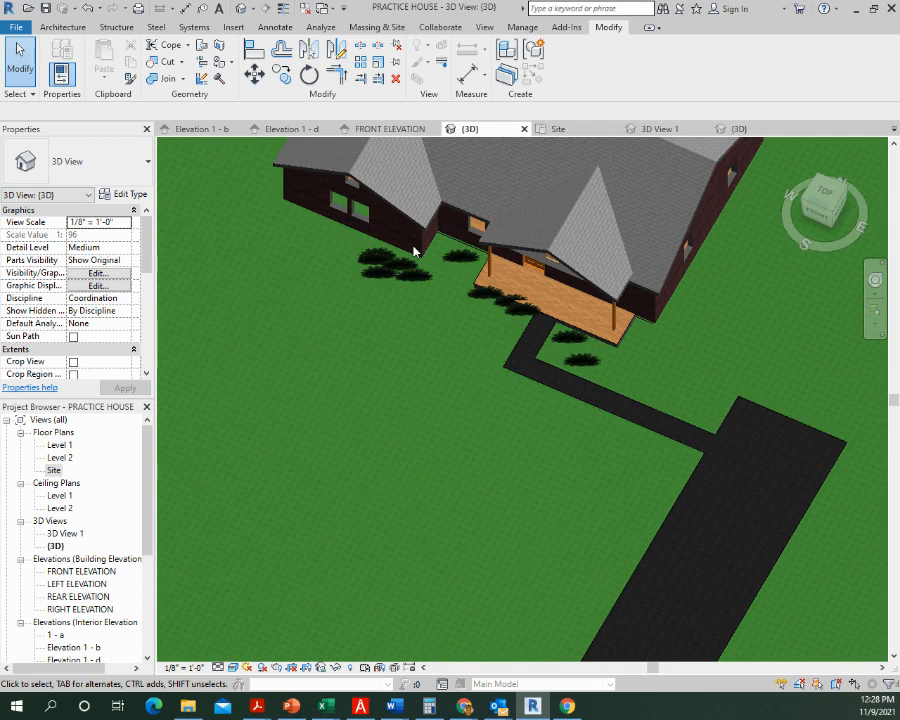
scroll(300, 230, "down", 1)
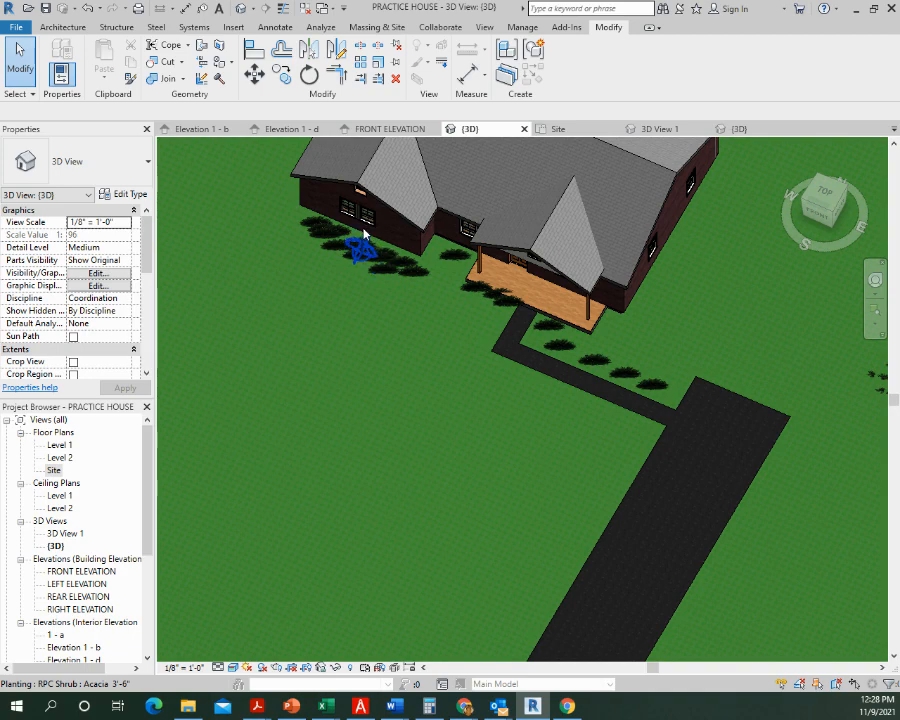
scroll(364, 233, "up", 1)
scroll(364, 233, "up", 1)
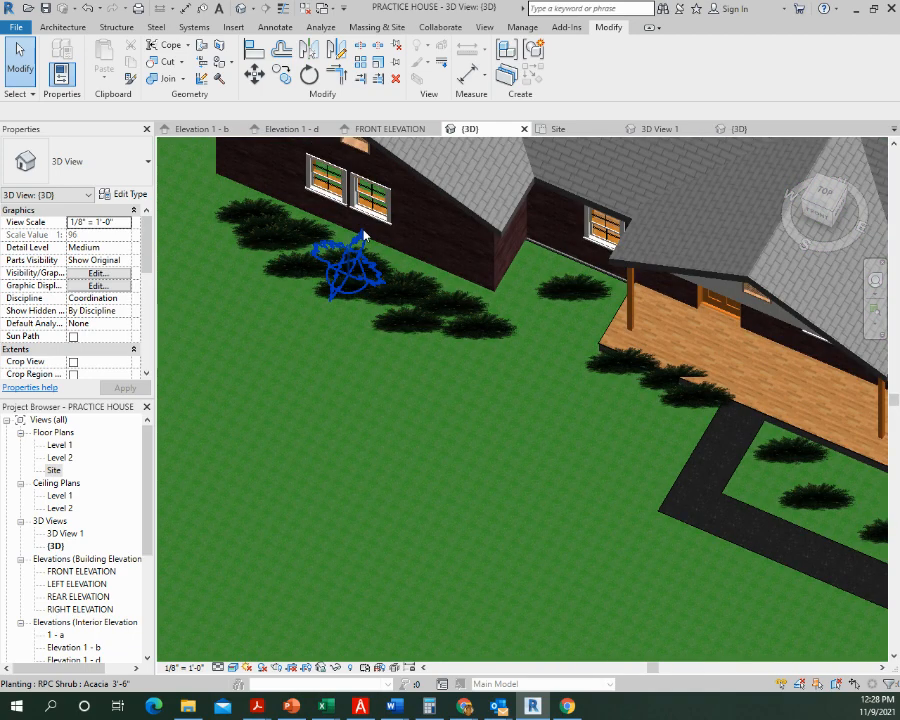
scroll(364, 233, "up", 1)
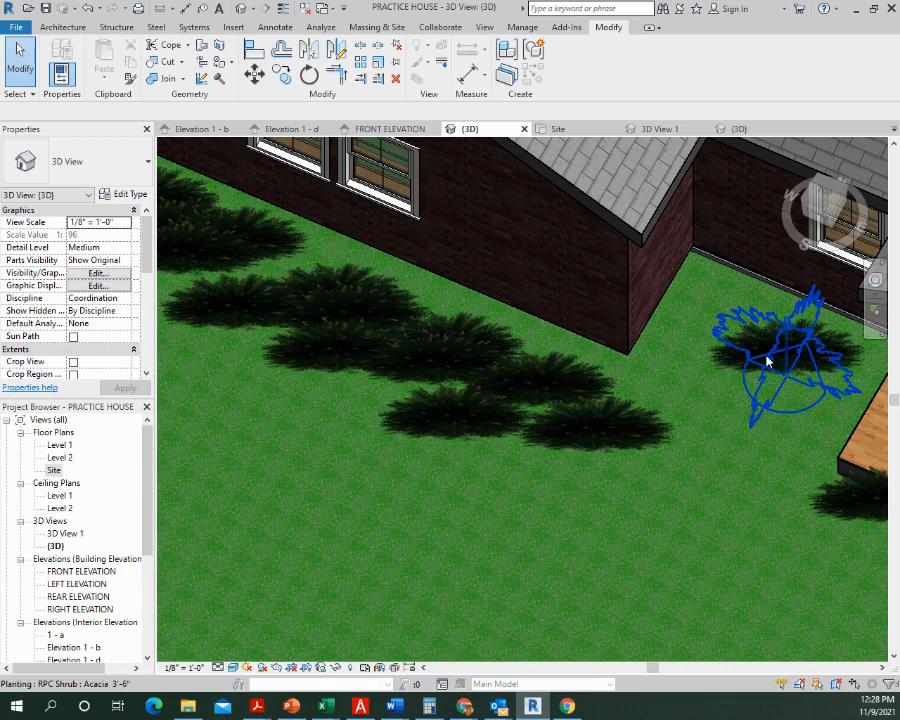
scroll(768, 361, "down", 1)
scroll(768, 361, "down", 2)
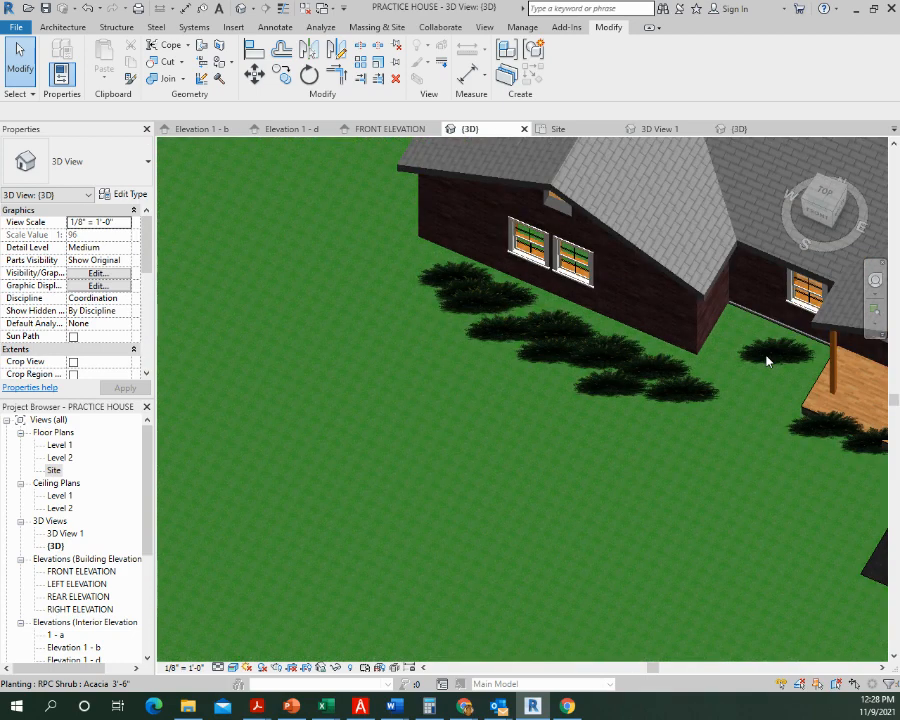
double_click(76, 583)
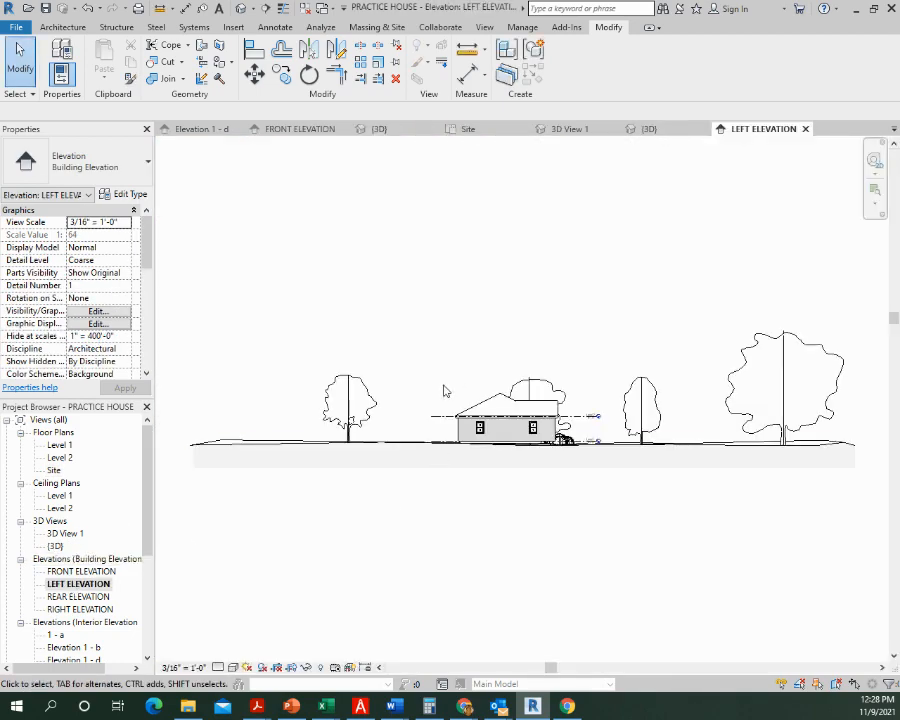
Open the Front elevation and zoom in on the shrubs along the front wall.
double_click(76, 574)
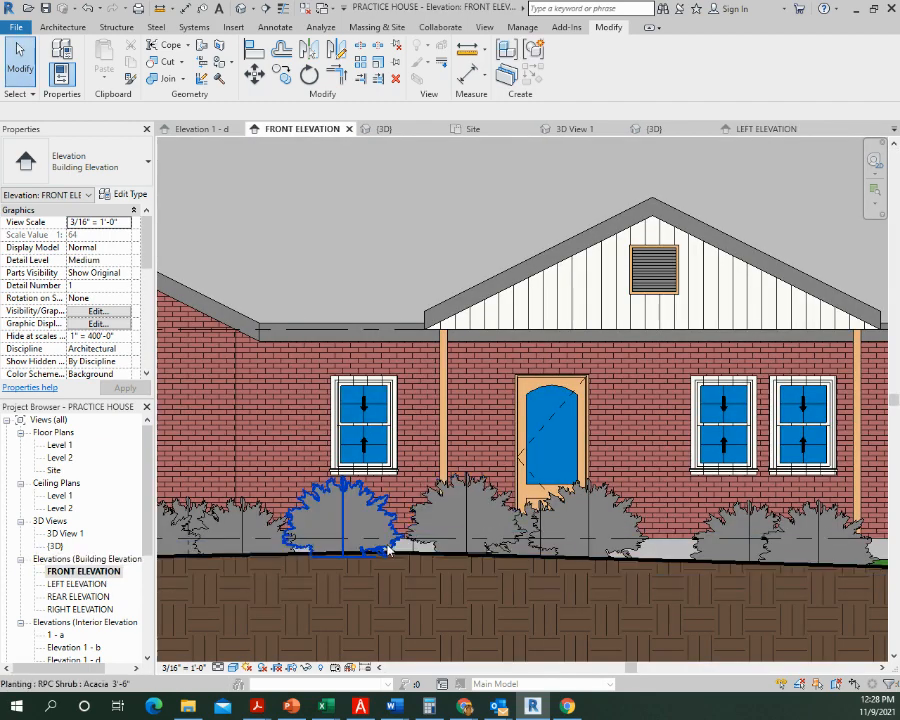
middle_click(392, 546)
middle_click(392, 546)
middle_click_drag(392, 550, 830, 552)
middle_click_drag(746, 545, 300, 586)
scroll(537, 475, "up", 2)
scroll(544, 475, "up", 5)
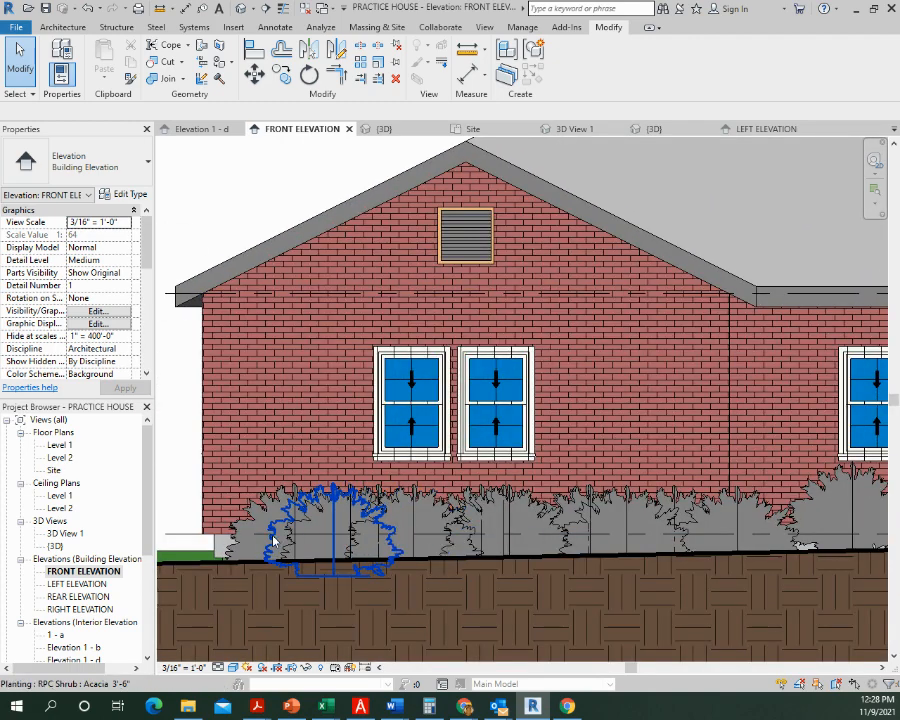
Drag the shrubs below the left windows up and down to lift them above the ground line.
mouse_move(253, 527)
left_mouse_down()
mouse_move(254, 474)
mouse_move(259, 533)
mouse_move(259, 508)
left_mouse_up()
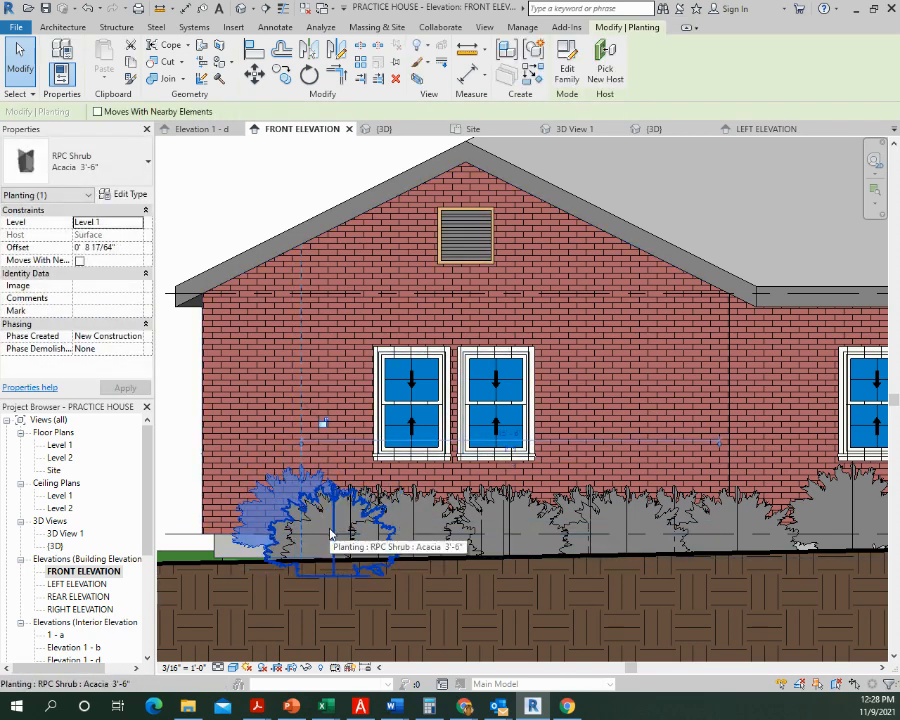
left_click_drag(330, 528, 330, 503)
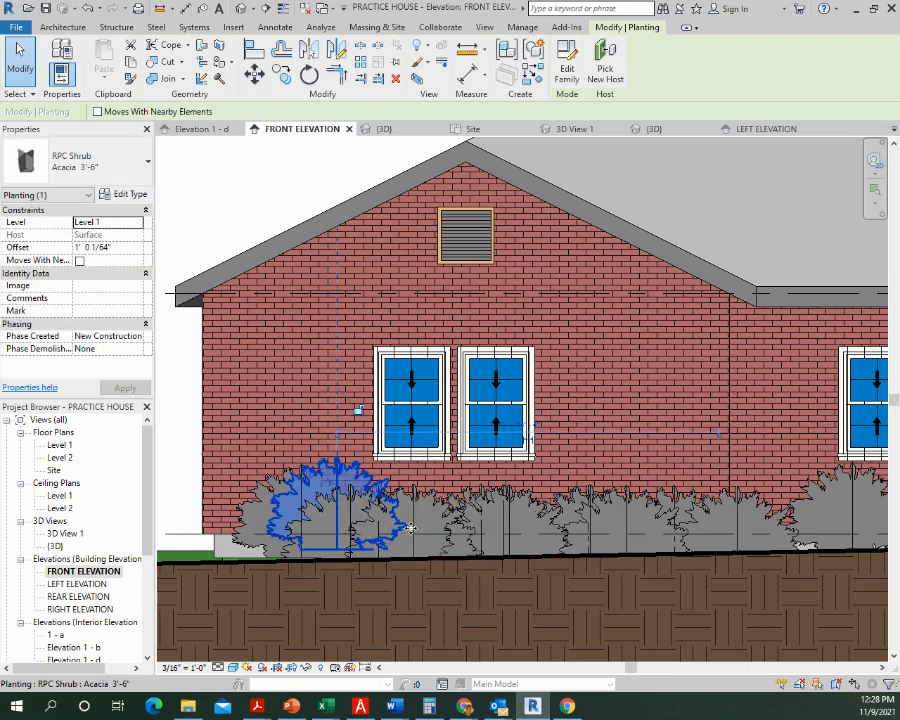
left_click_drag(406, 525, 412, 498)
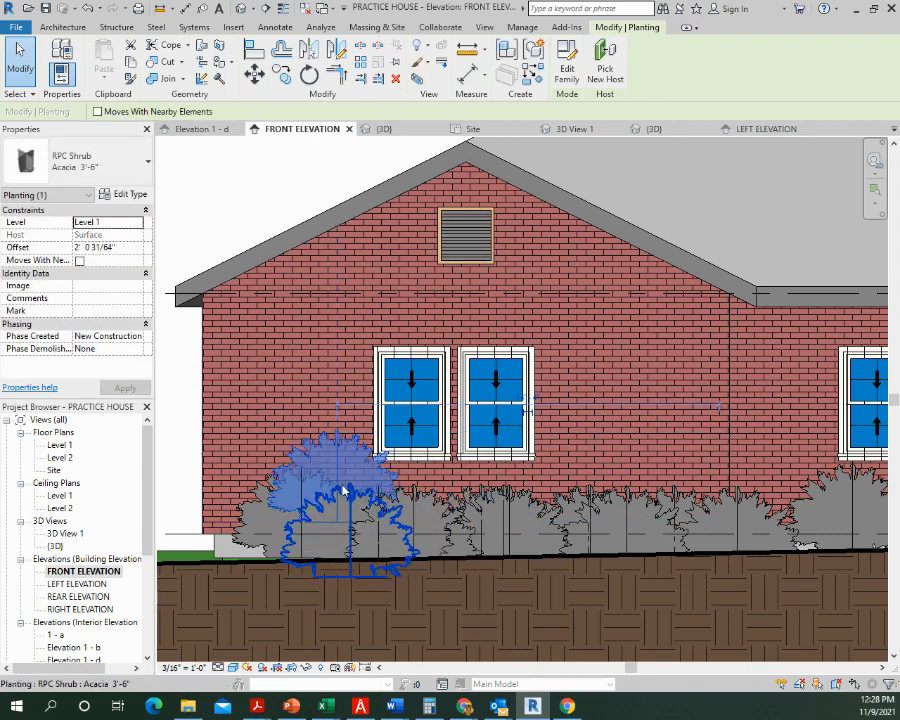
left_click_drag(342, 490, 341, 513)
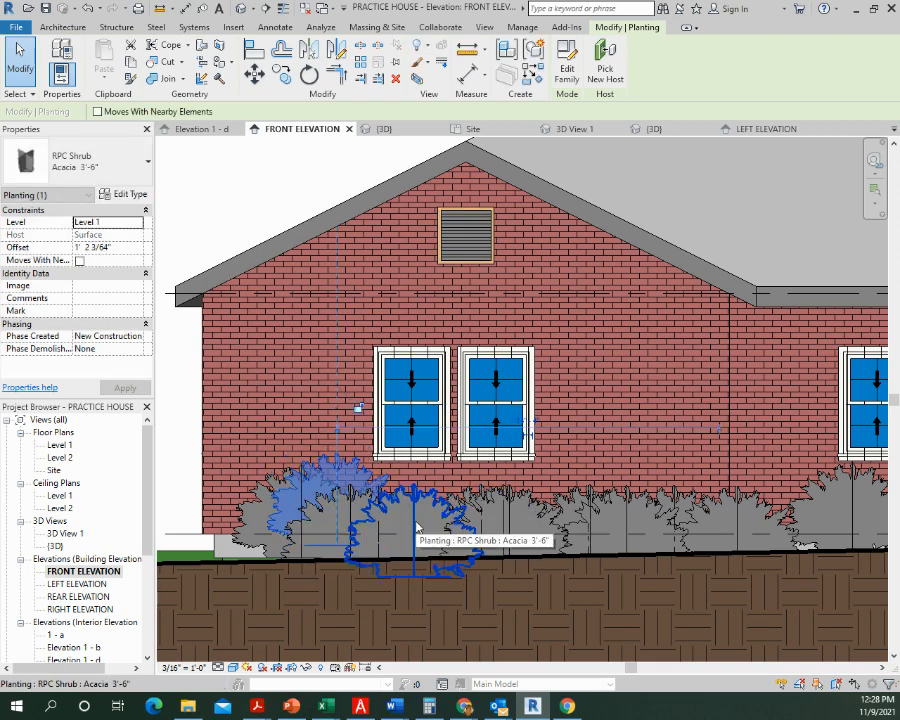
left_click_drag(410, 578, 415, 485)
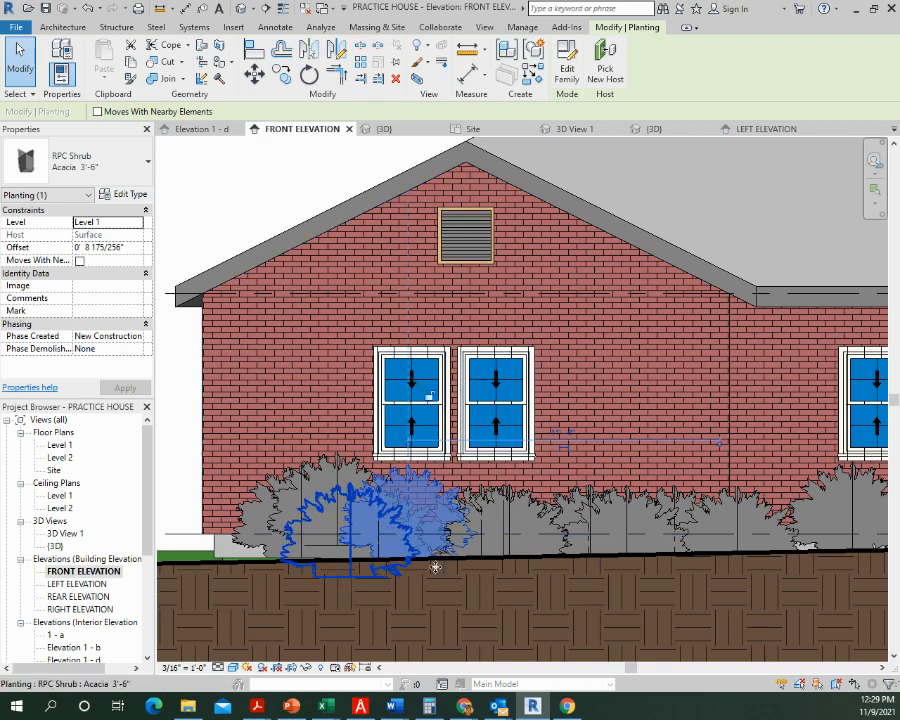
left_click(514, 532)
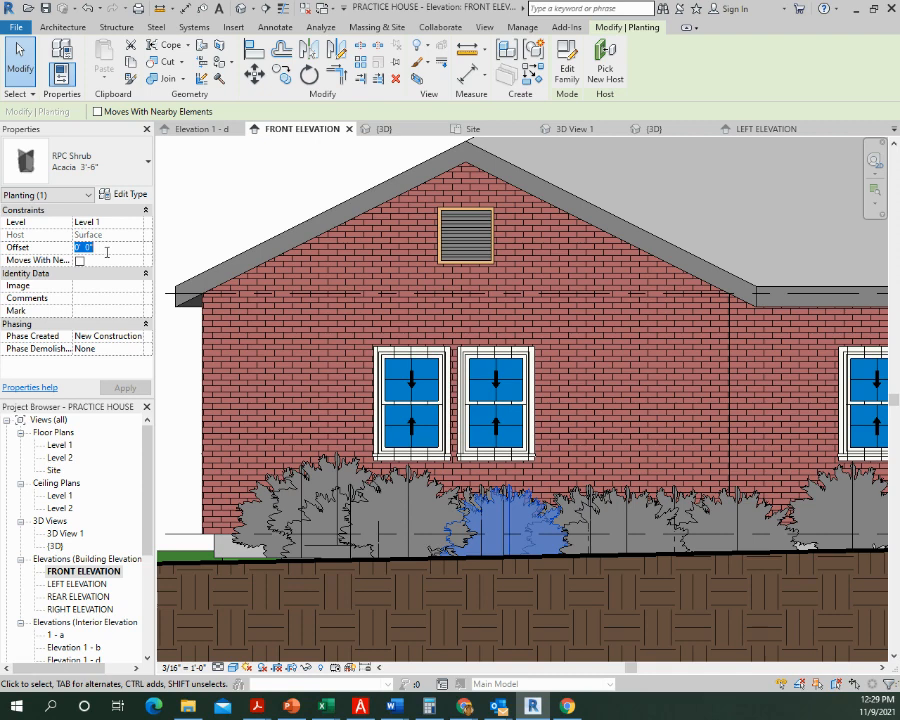
Give successive front-wall shrubs offsets of 1' 0", 0' 9" and 0' 6", then return to 3D.
key("Return")
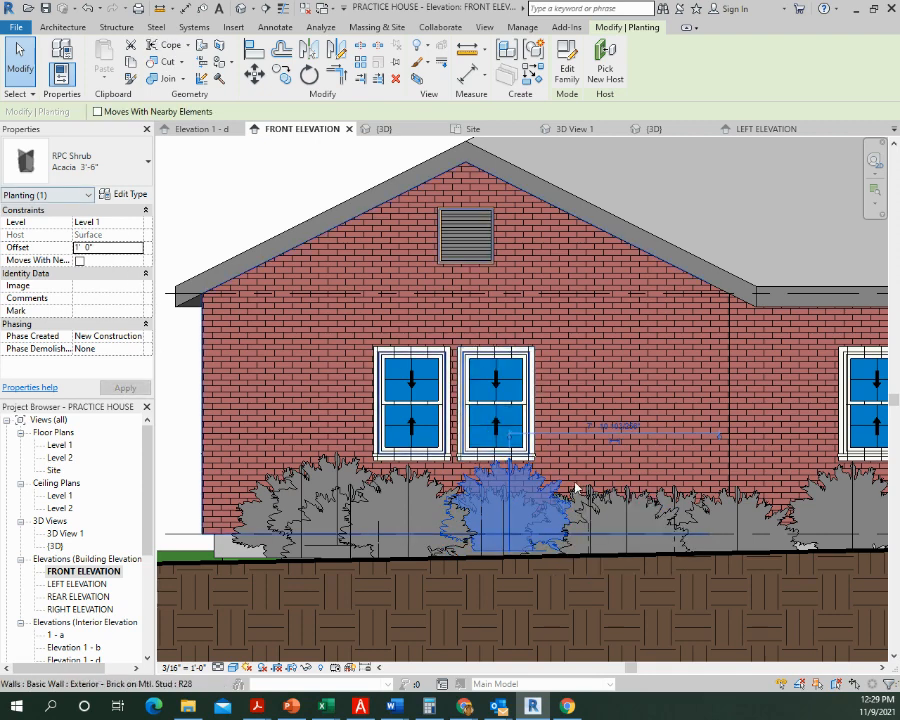
left_click(620, 530)
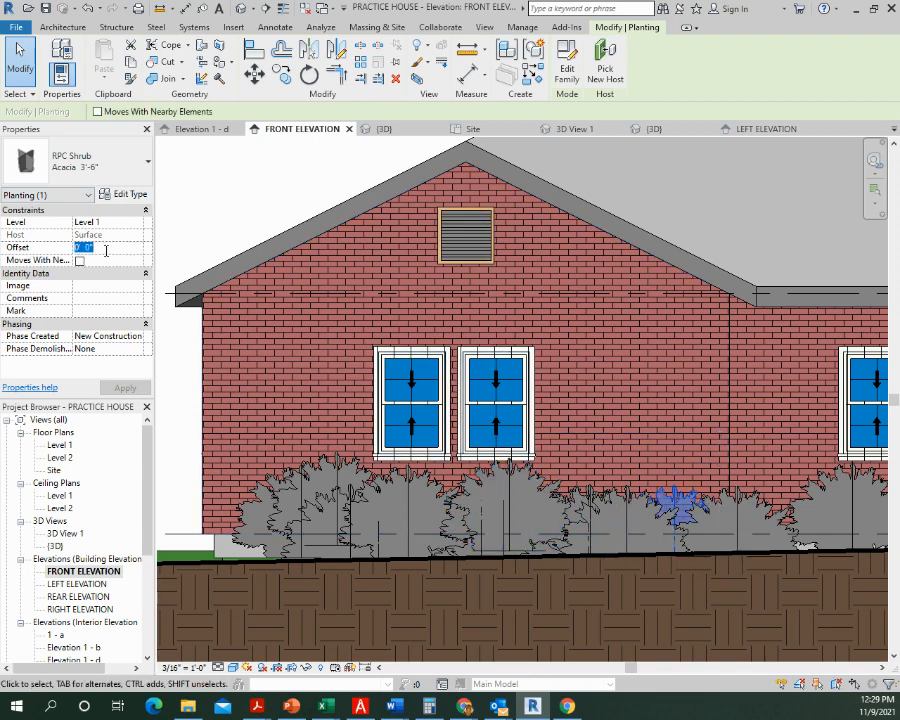
left_click(105, 247)
type(".75")
key("Return")
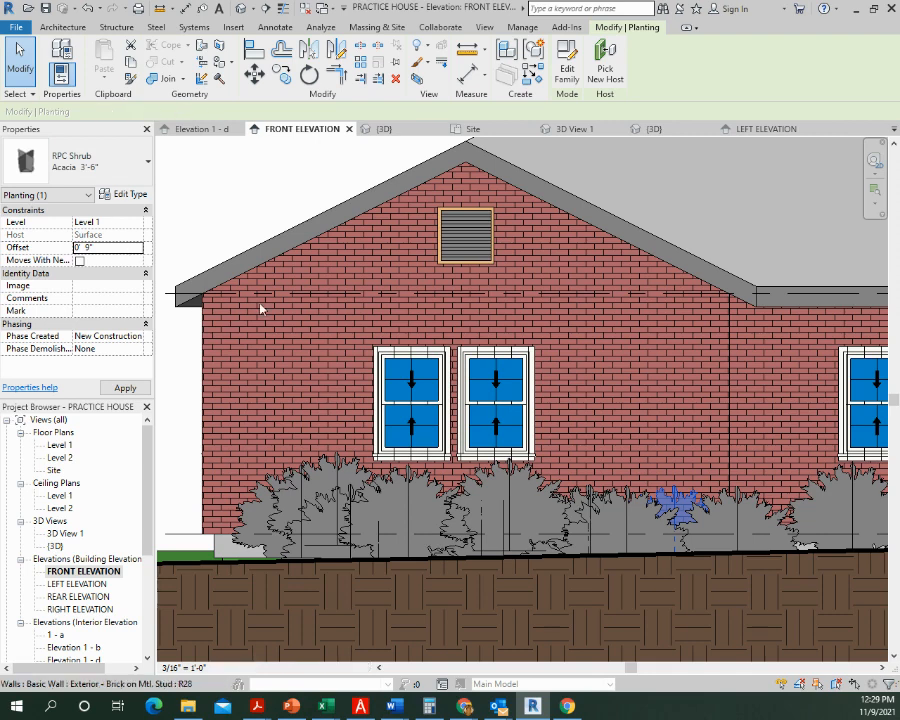
left_click(612, 514)
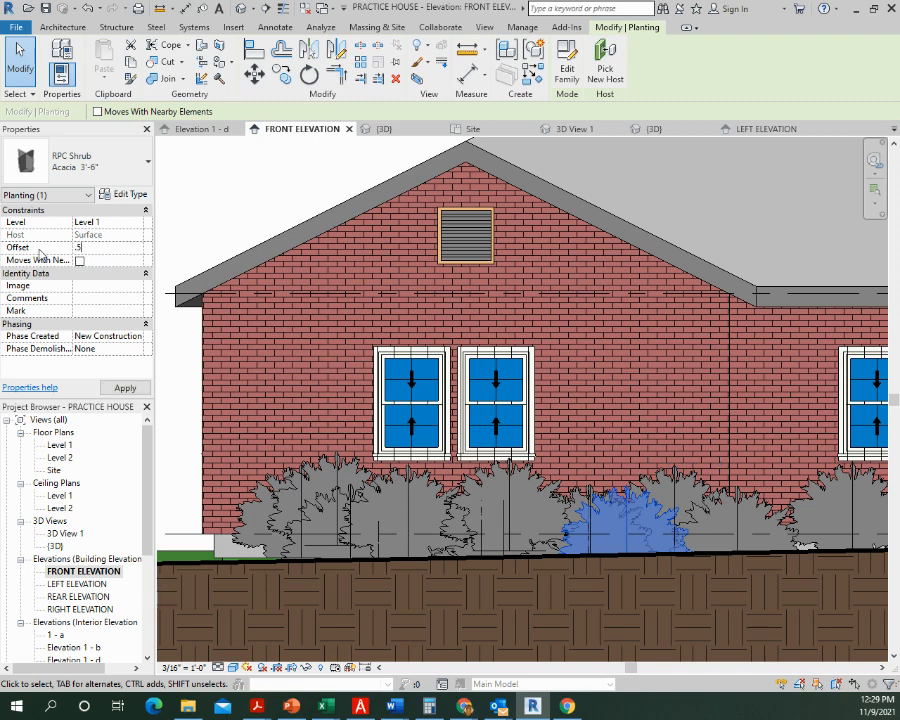
type(".5")
key("Return")
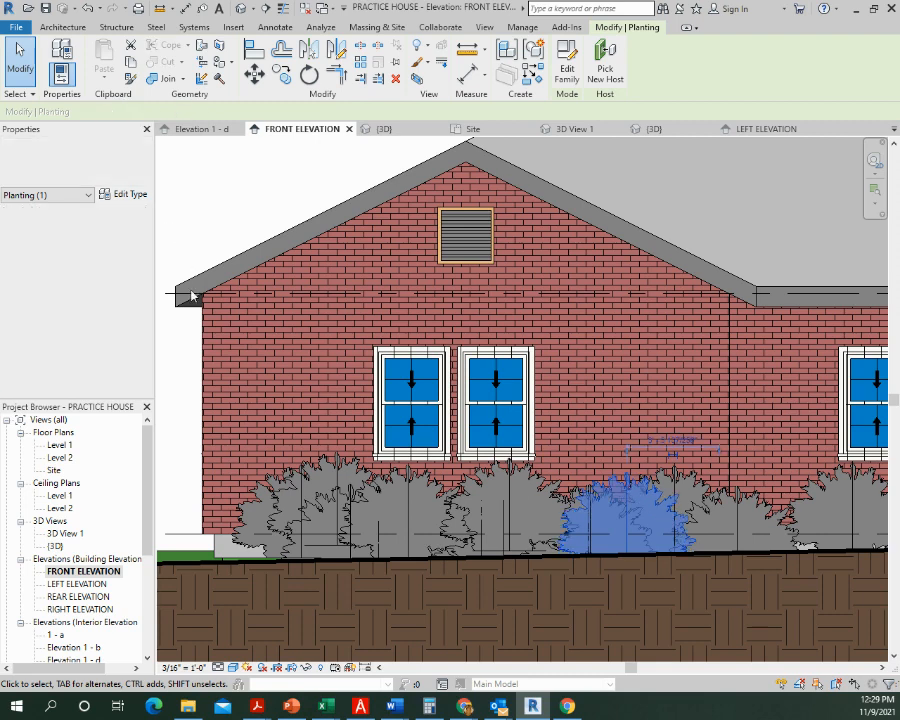
left_click(268, 525)
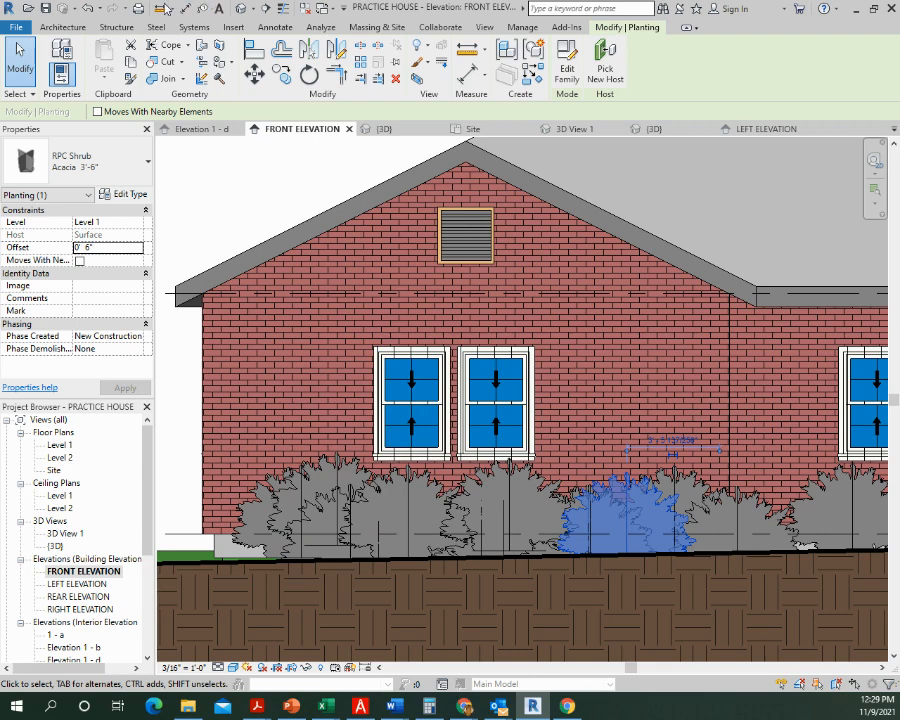
left_click(244, 9)
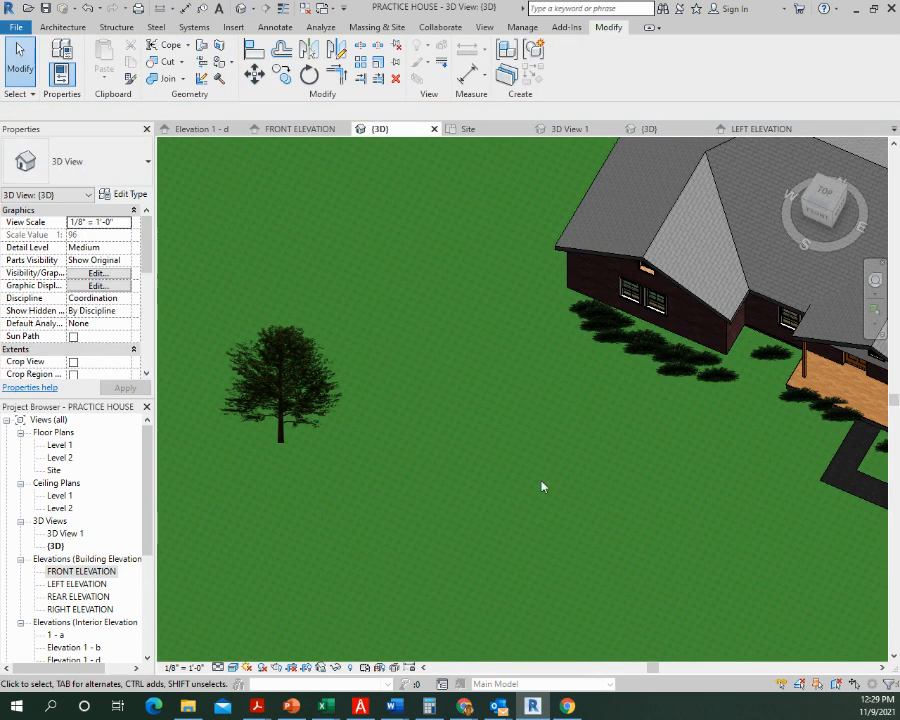
Switch the 3D view to the Shaded visual style and zoom in.
left_click(232, 667)
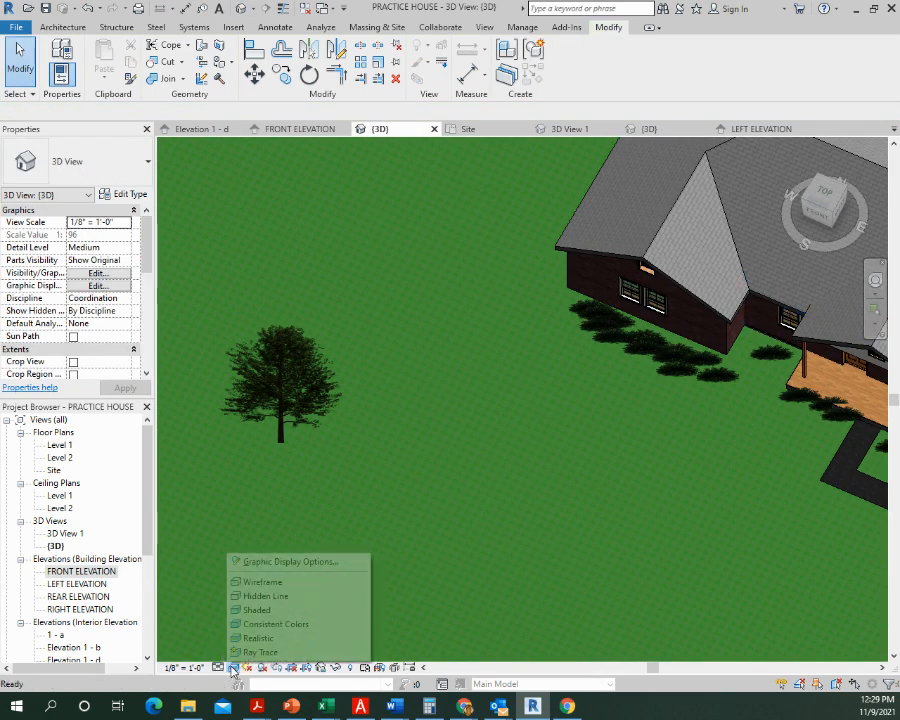
left_click(258, 608)
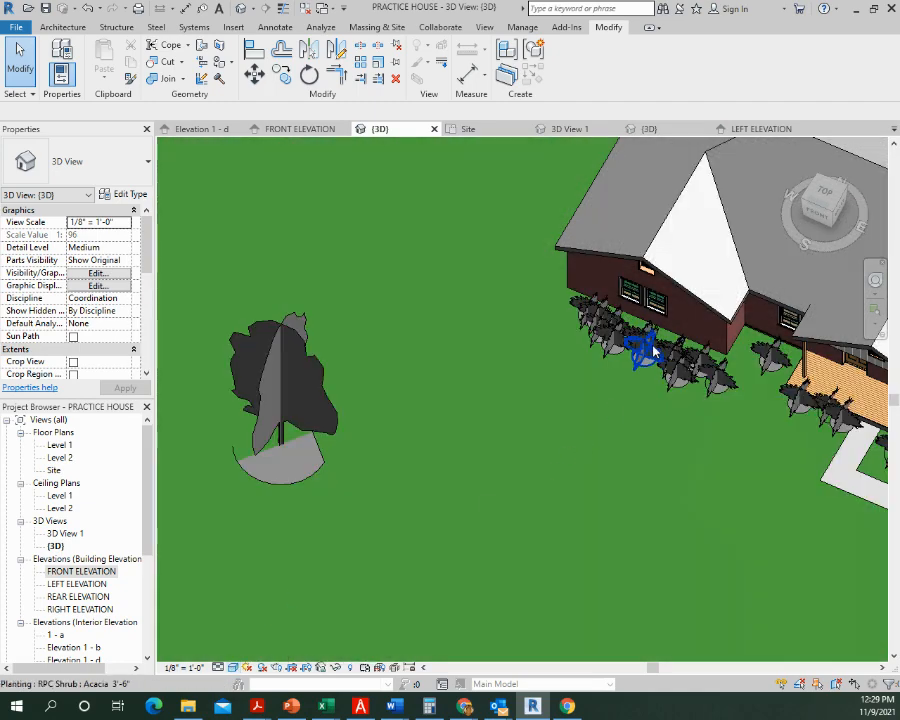
scroll(600, 305, "up", 4)
scroll(567, 308, "up", 2)
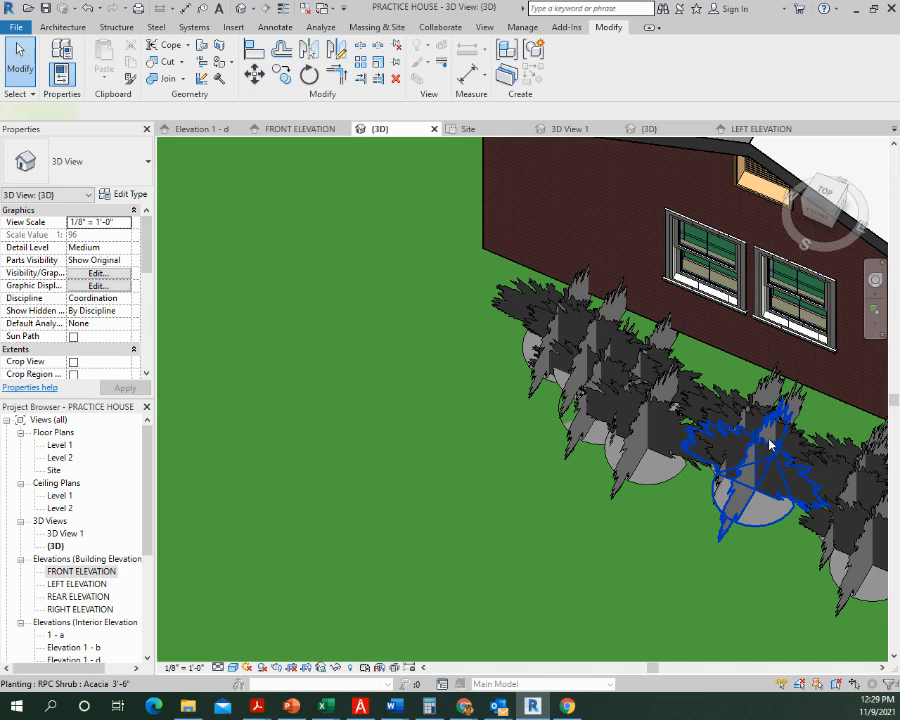
Drag six Acacia shrubs toward the house wall, then zoom out over the whole site.
left_click_drag(768, 449, 798, 410)
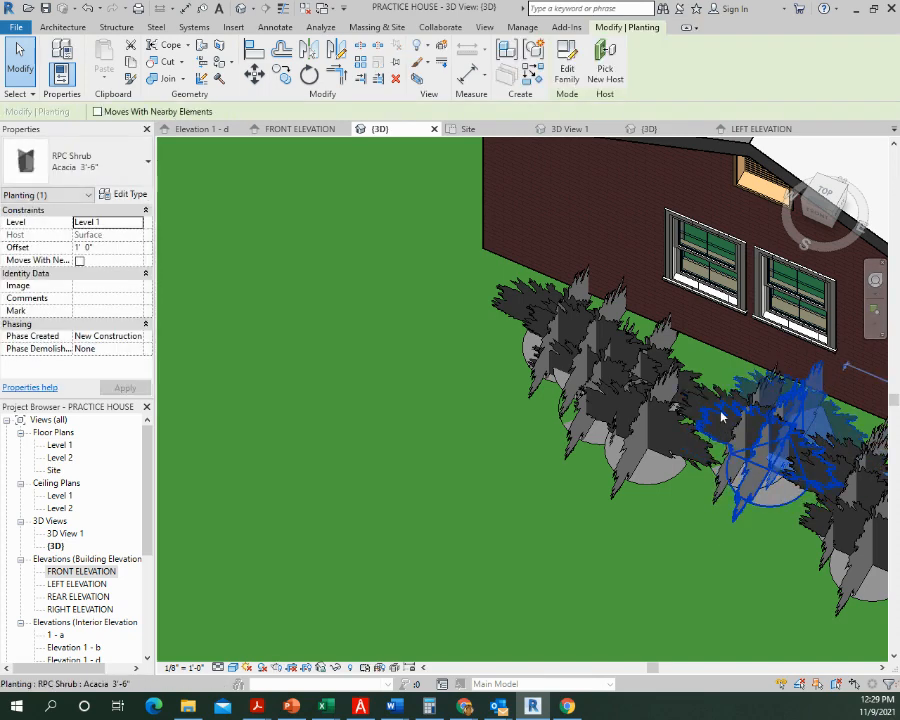
left_click_drag(672, 399, 736, 341)
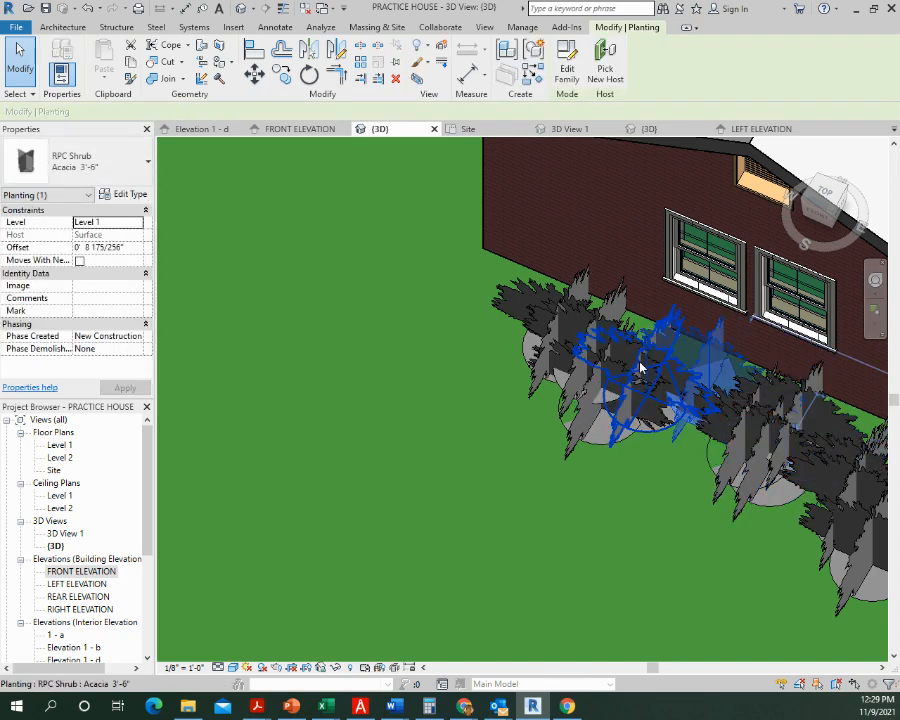
left_click_drag(604, 354, 648, 278)
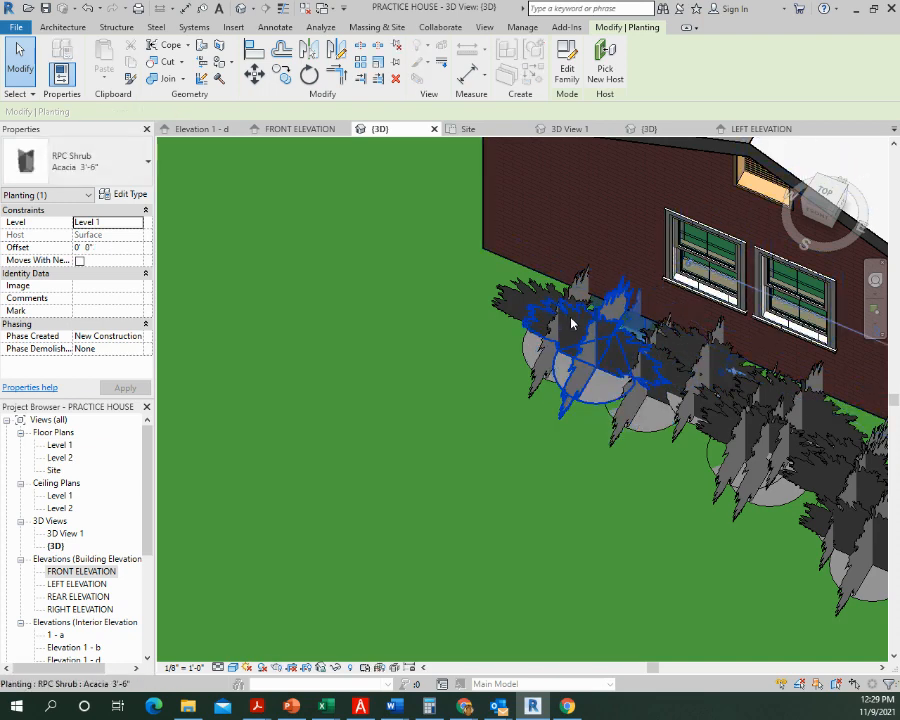
left_click_drag(568, 317, 547, 253)
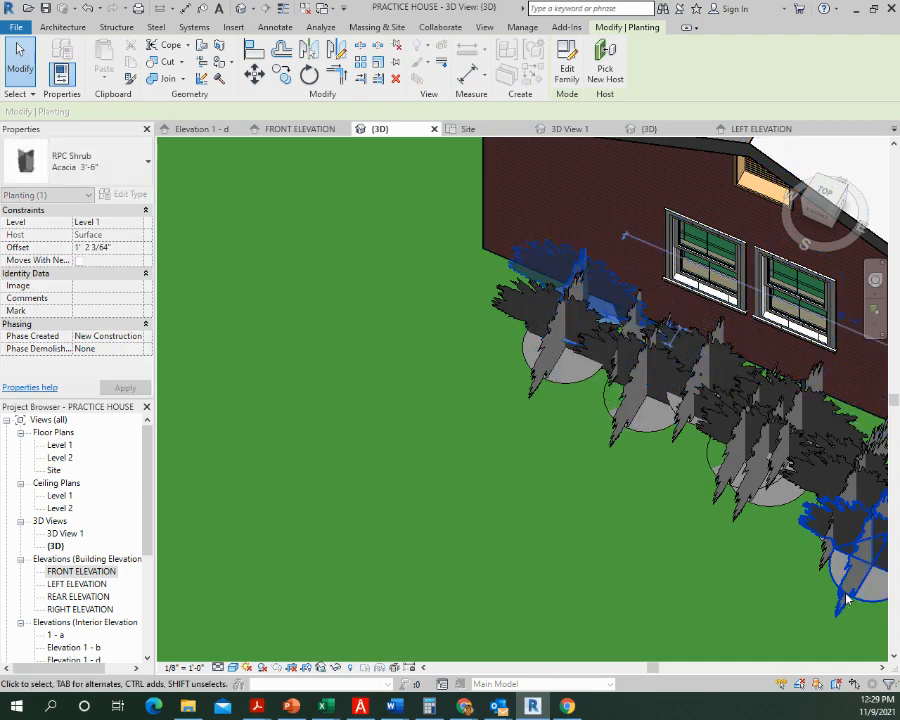
left_click_drag(858, 528, 850, 450)
left_click_drag(748, 440, 735, 480)
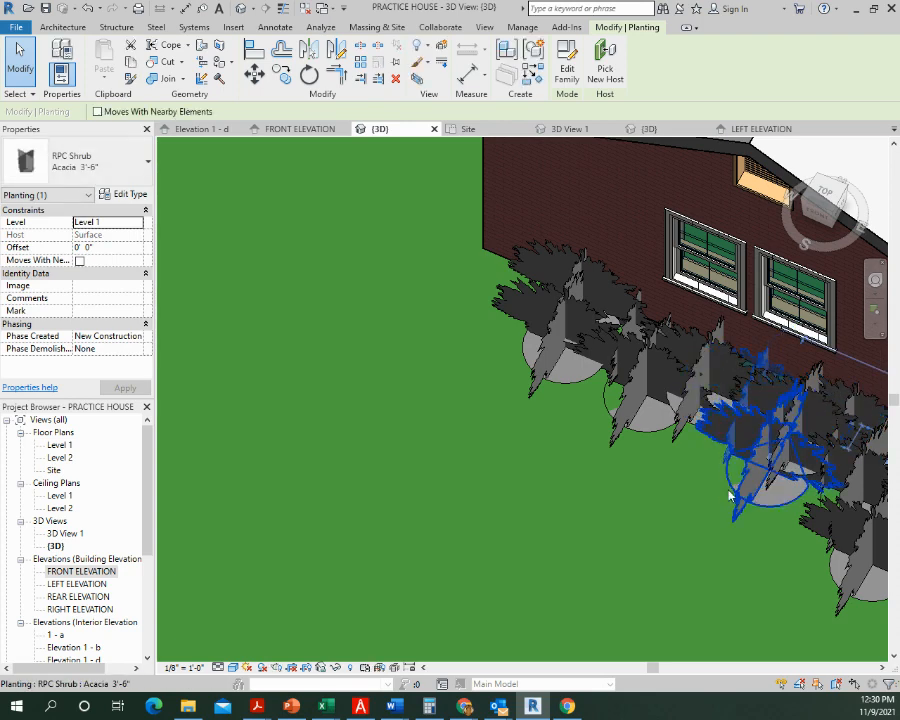
scroll(740, 480, "down", 4)
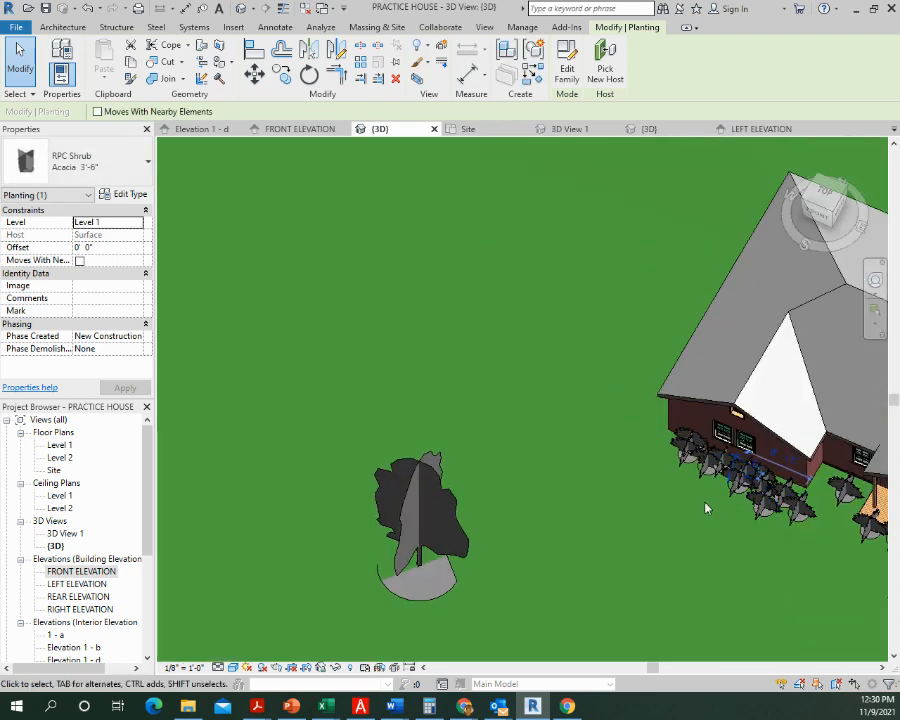
scroll(534, 440, "down", 5)
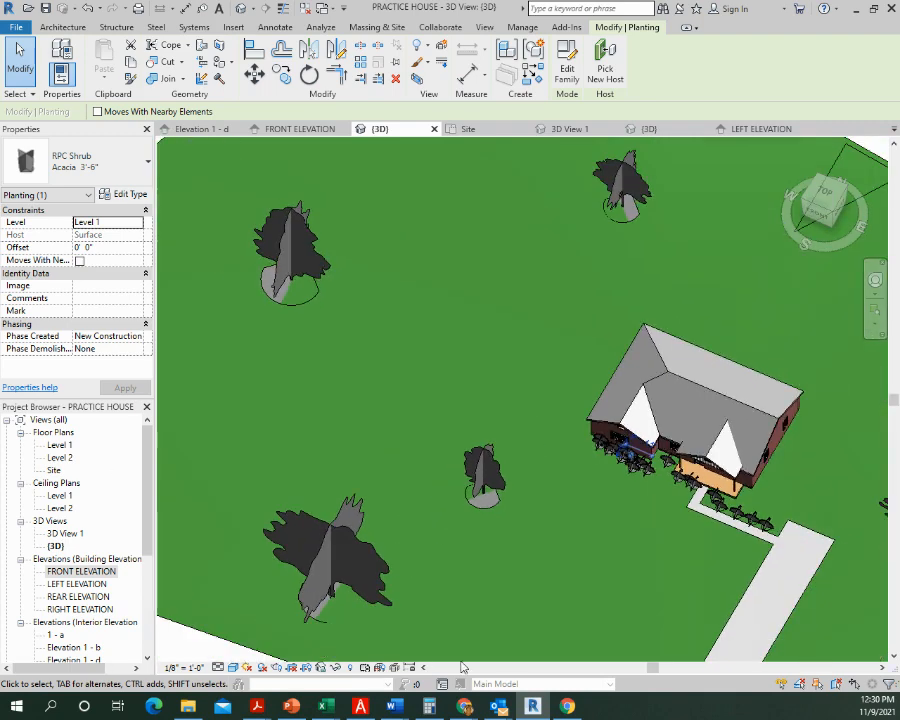
scroll(720, 495, "down", 1)
scroll(722, 497, "up", 4)
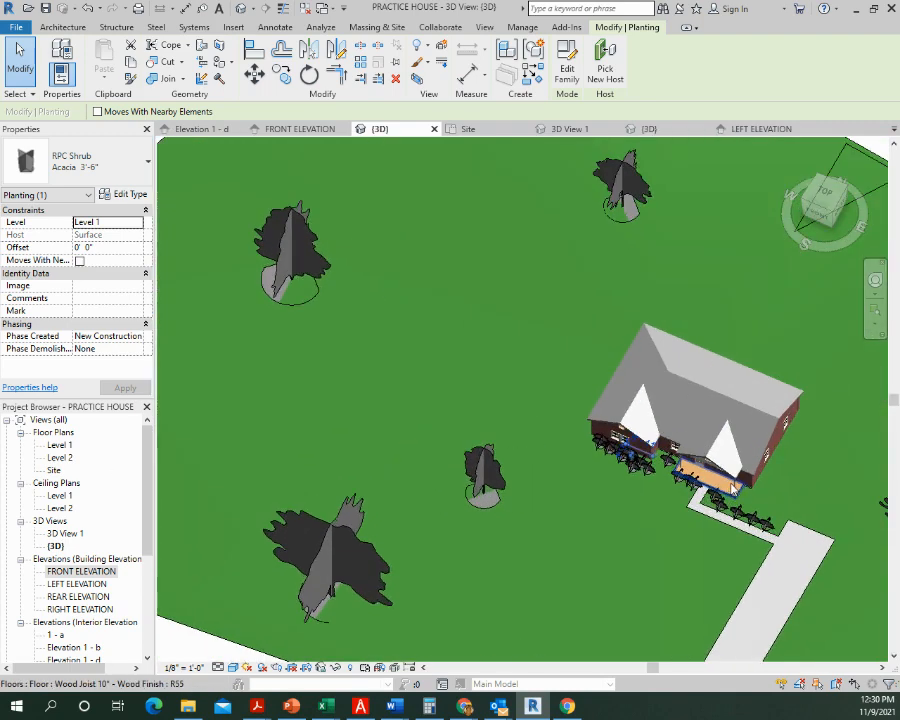
scroll(468, 416, "down", 4)
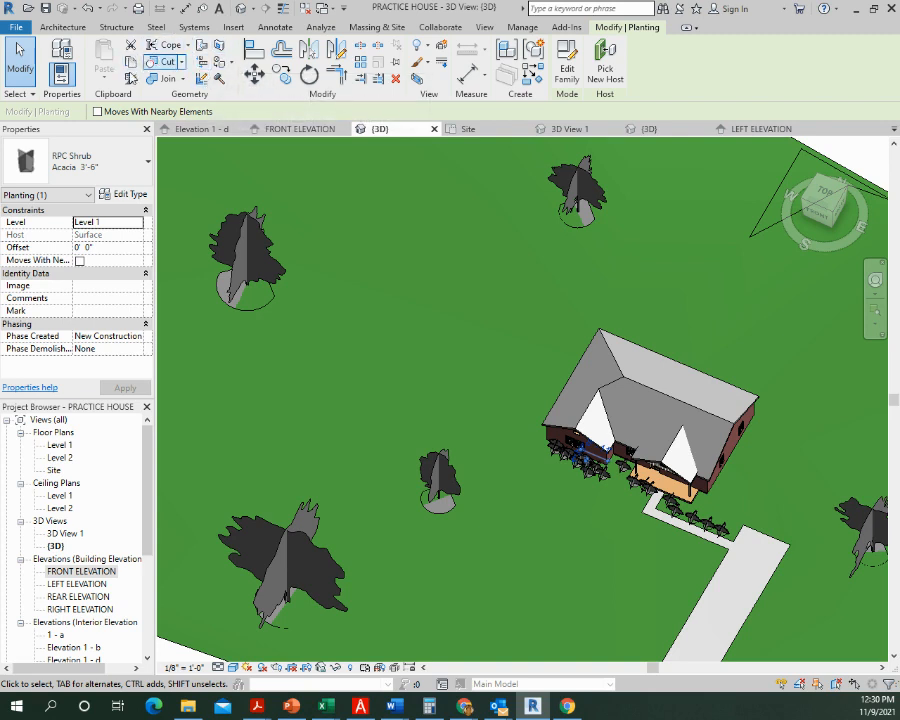
Load the RPC Beetle, RPC Male and RPC Female families from the US Imperial Entourage folder.
left_click(62, 27)
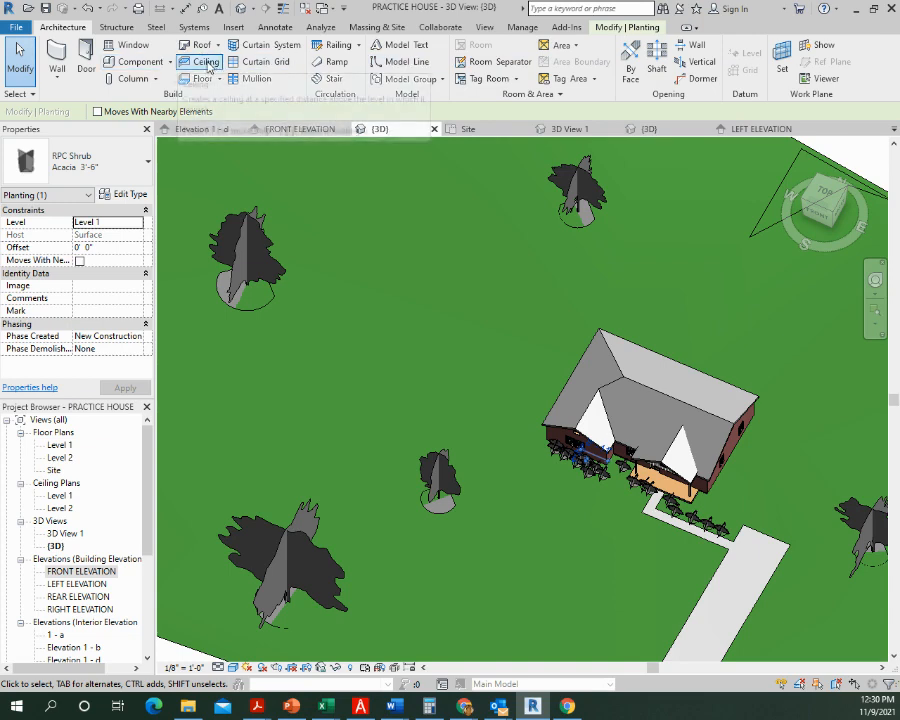
left_click(142, 61)
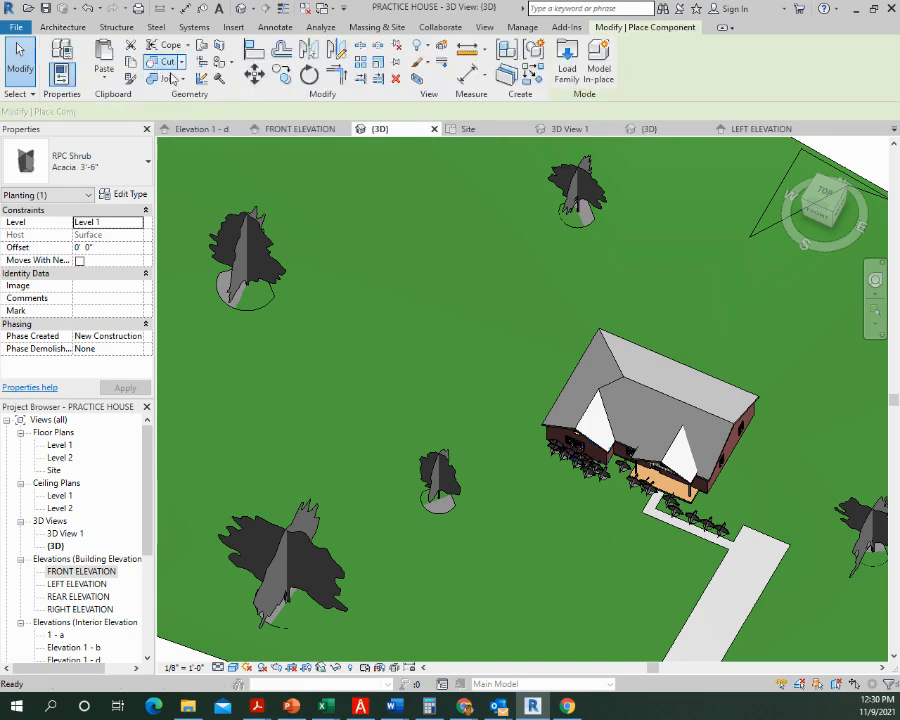
left_click(567, 70)
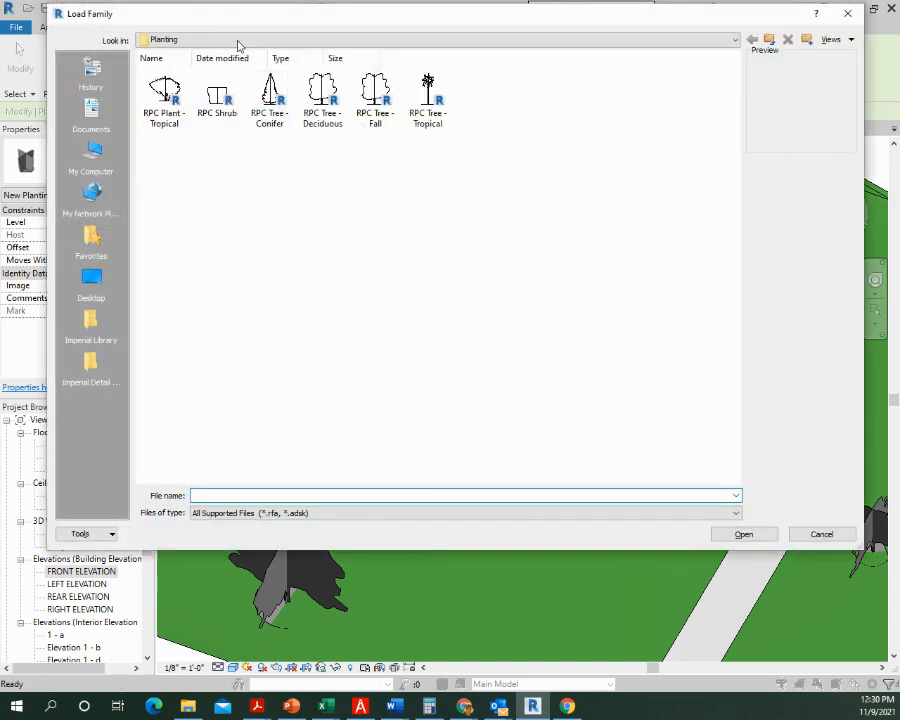
left_click(767, 40)
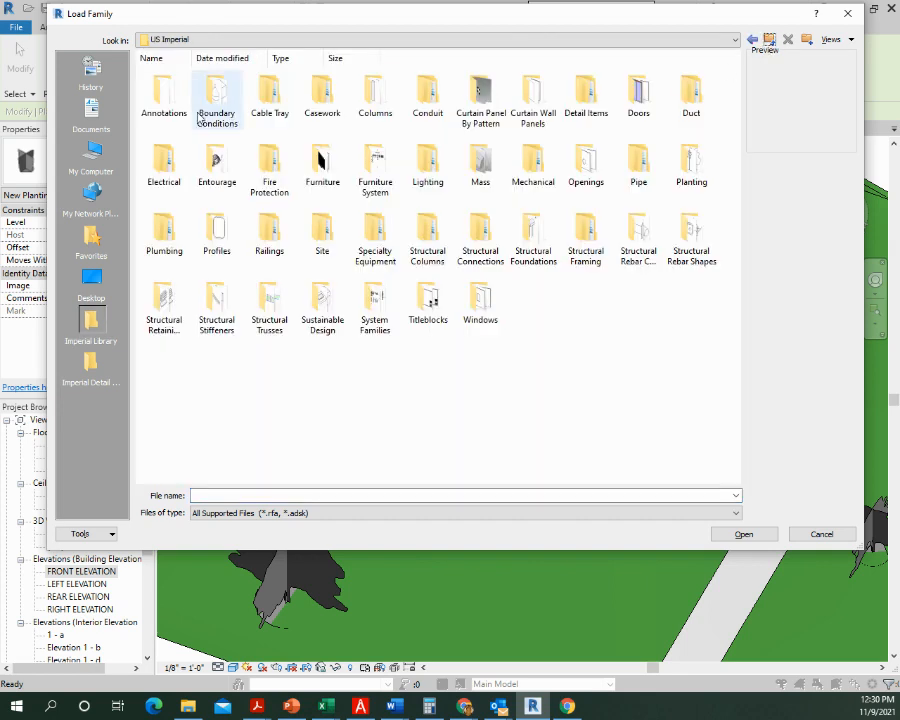
double_click(214, 166)
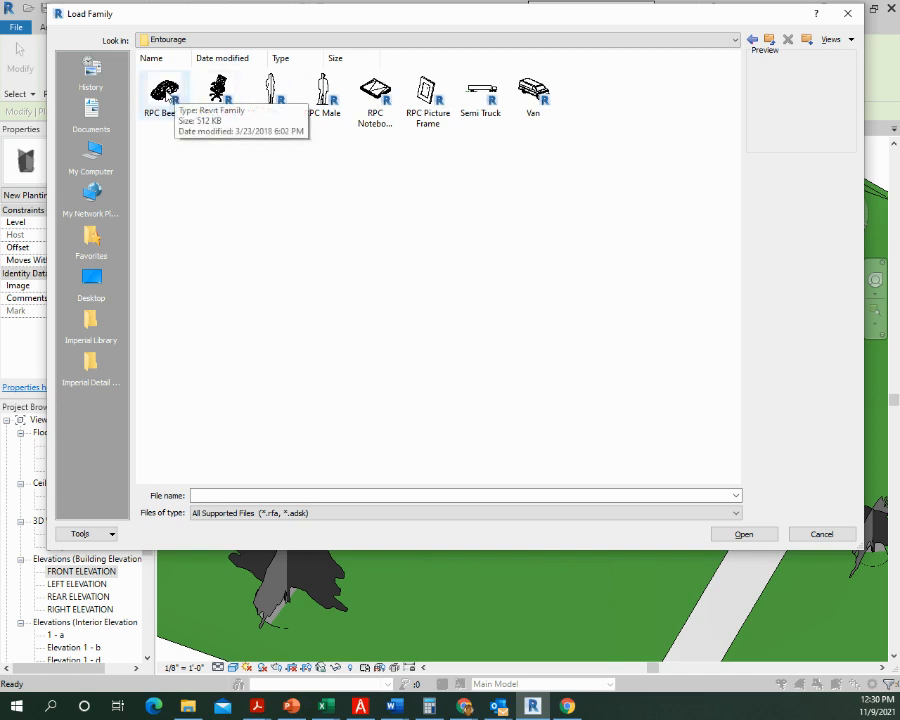
left_click(170, 97)
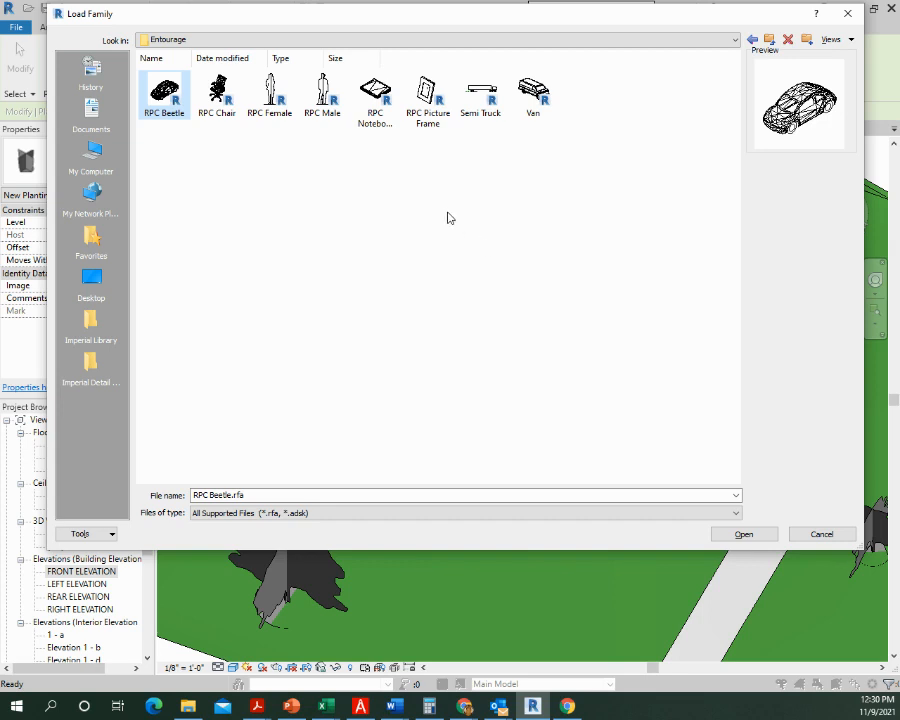
left_click(320, 98)
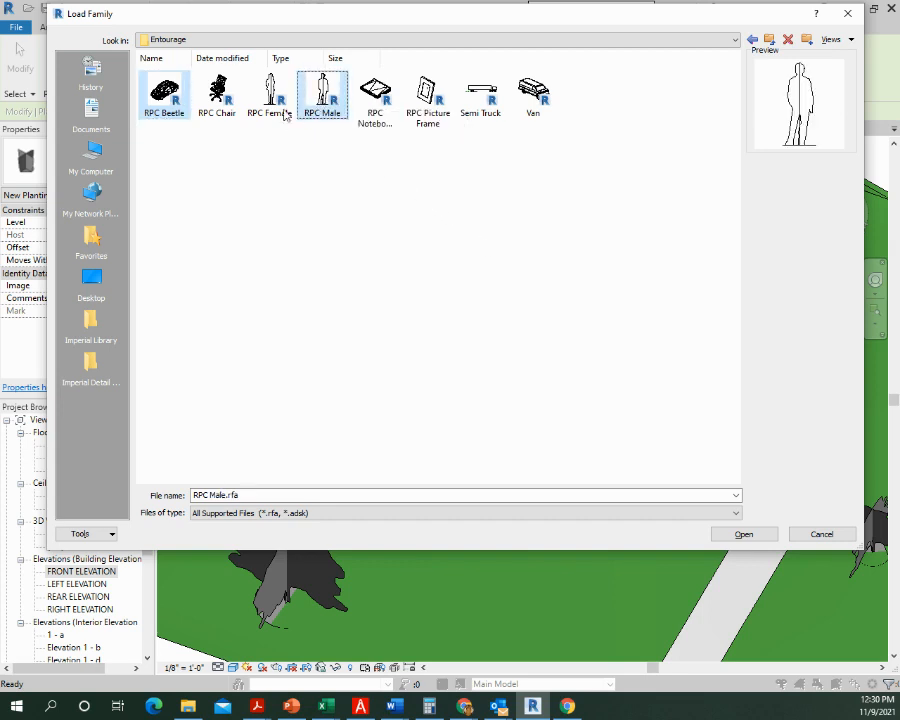
left_click(270, 98)
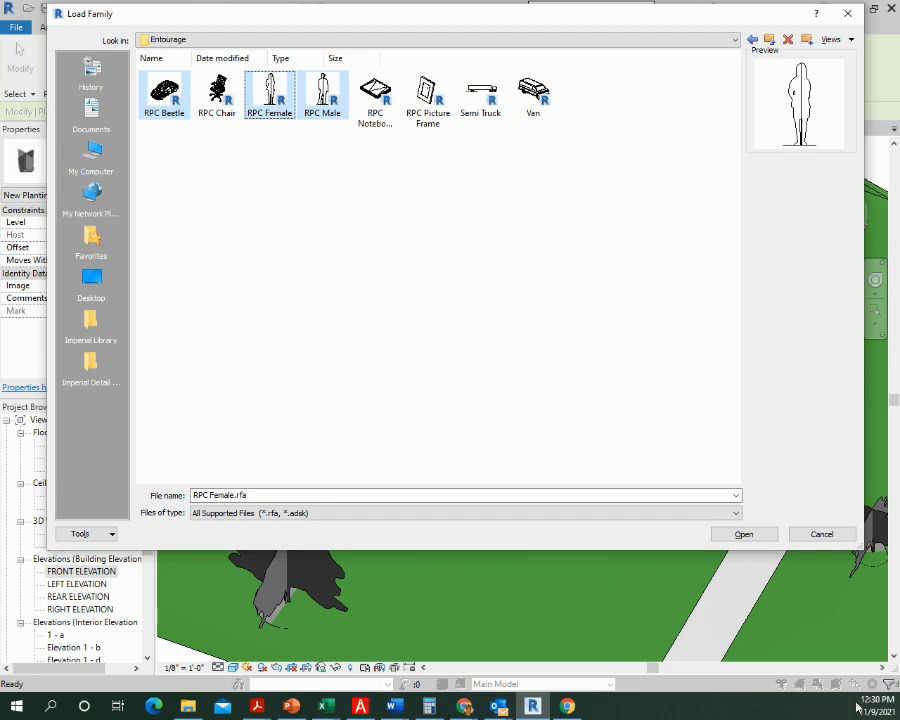
left_click(744, 536)
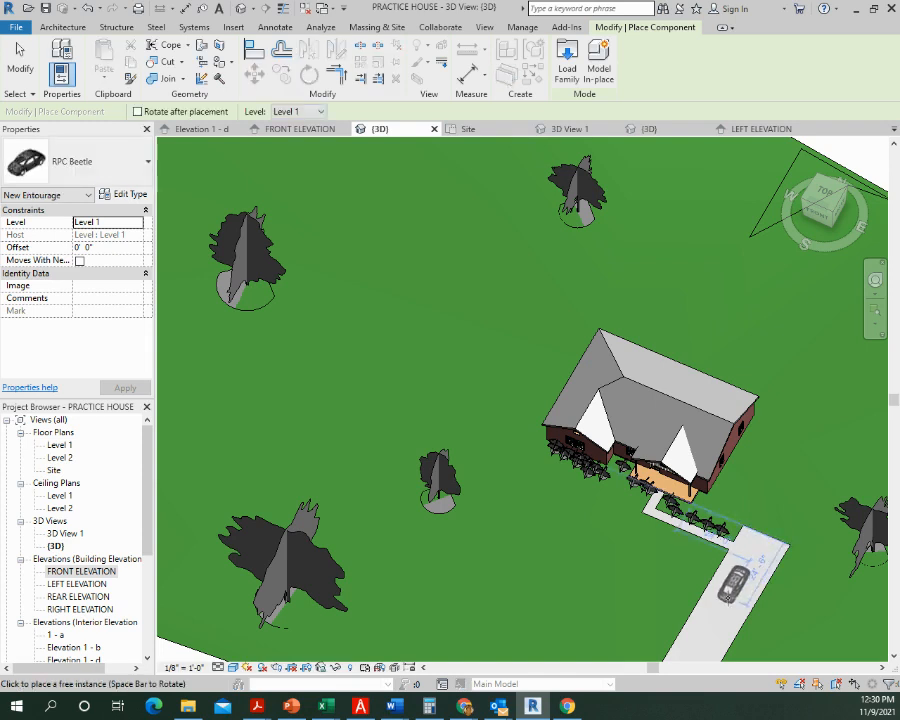
Place the RPC Beetle on the driveway near the walkway junction, then orbit to a front-angled view.
left_click(734, 584)
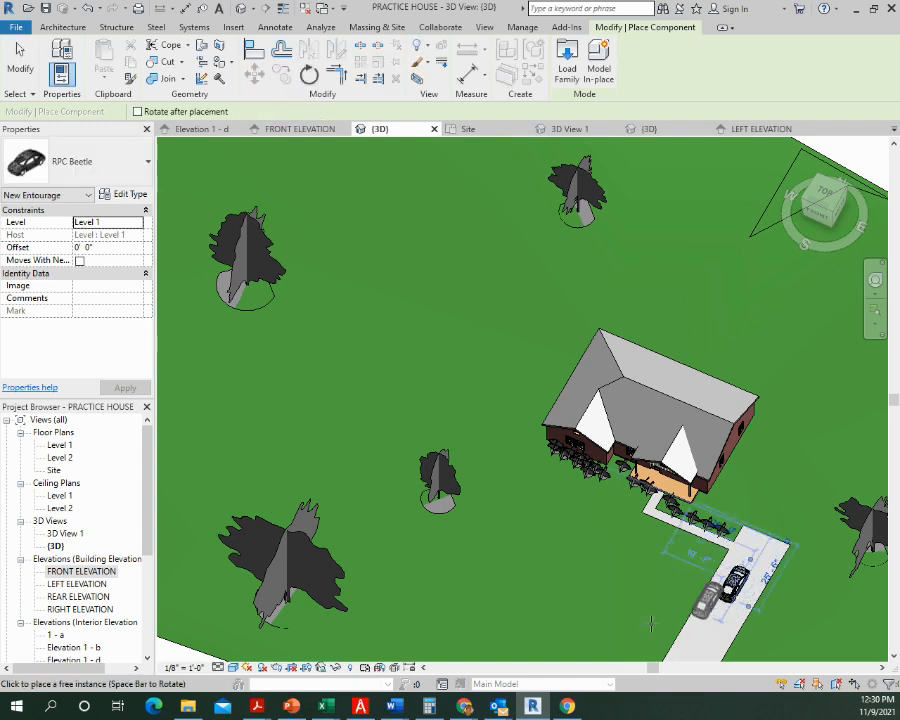
scroll(763, 608, "up", 3)
scroll(745, 585, "up", 3)
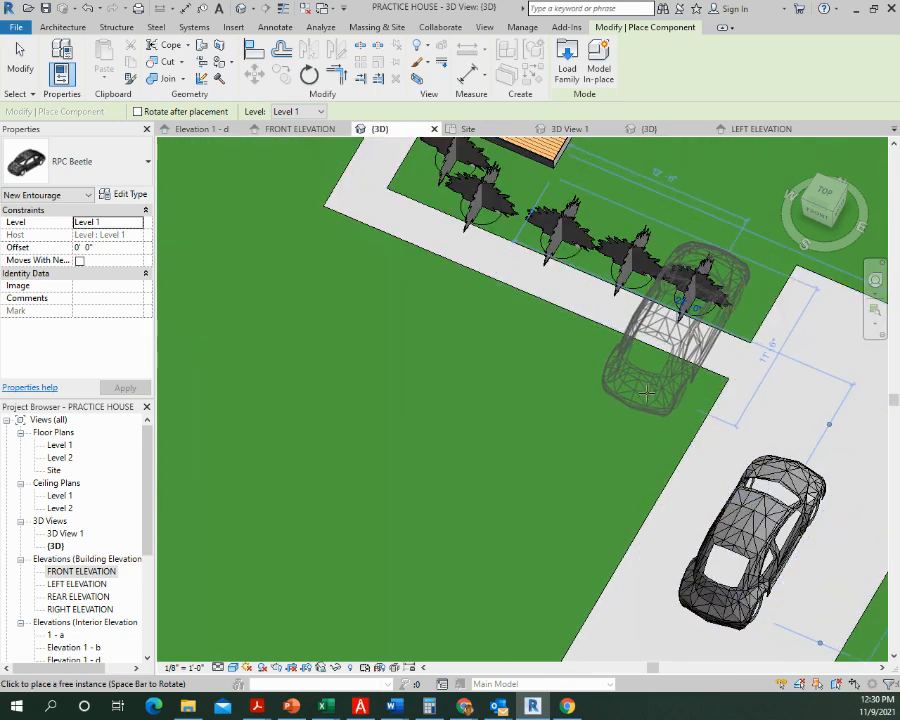
key("Escape")
left_click(801, 517)
left_click(797, 594)
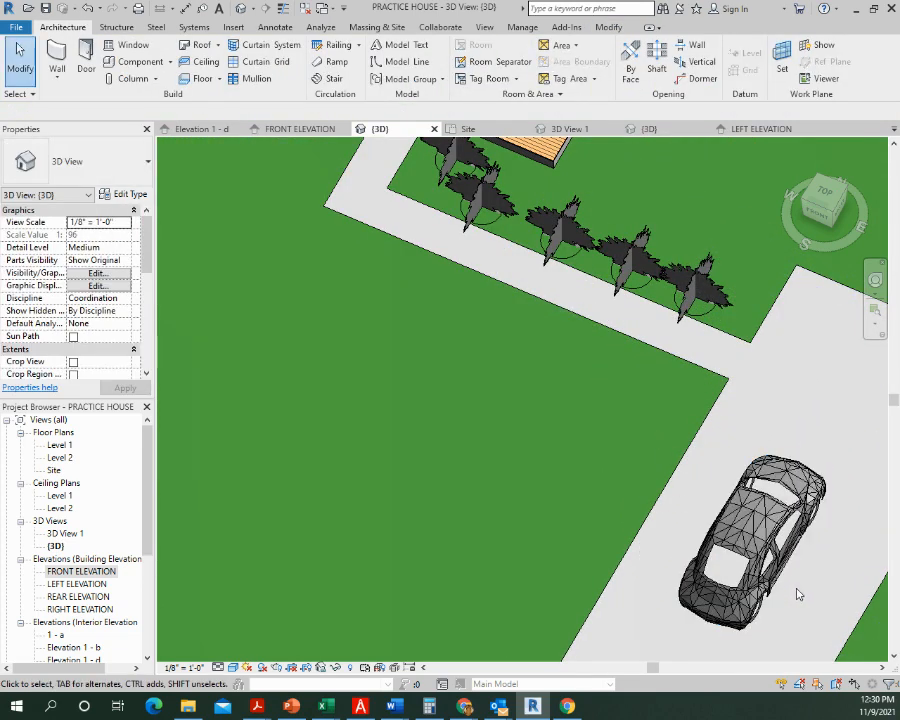
middle_click_drag(781, 600, 747, 464, "shift")
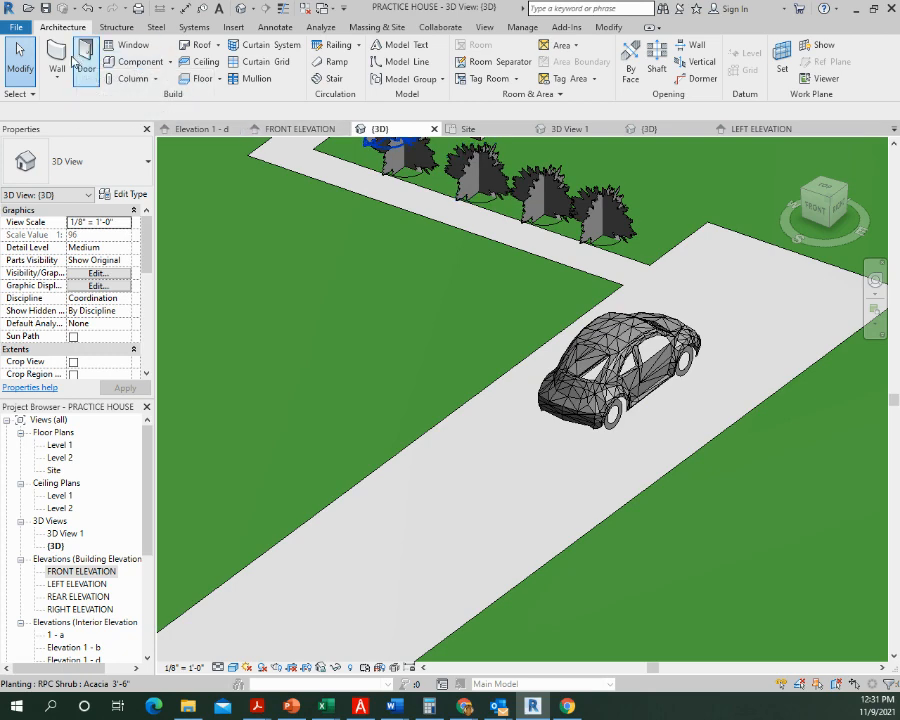
Place an RPC Female Tina figure beside the car.
left_click(110, 61)
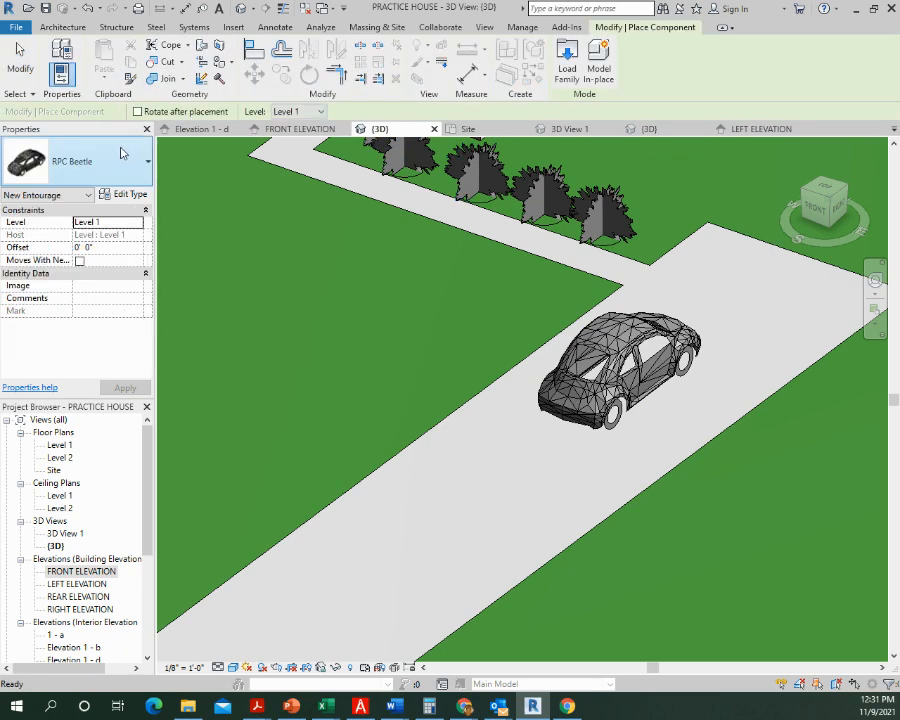
left_click(121, 155)
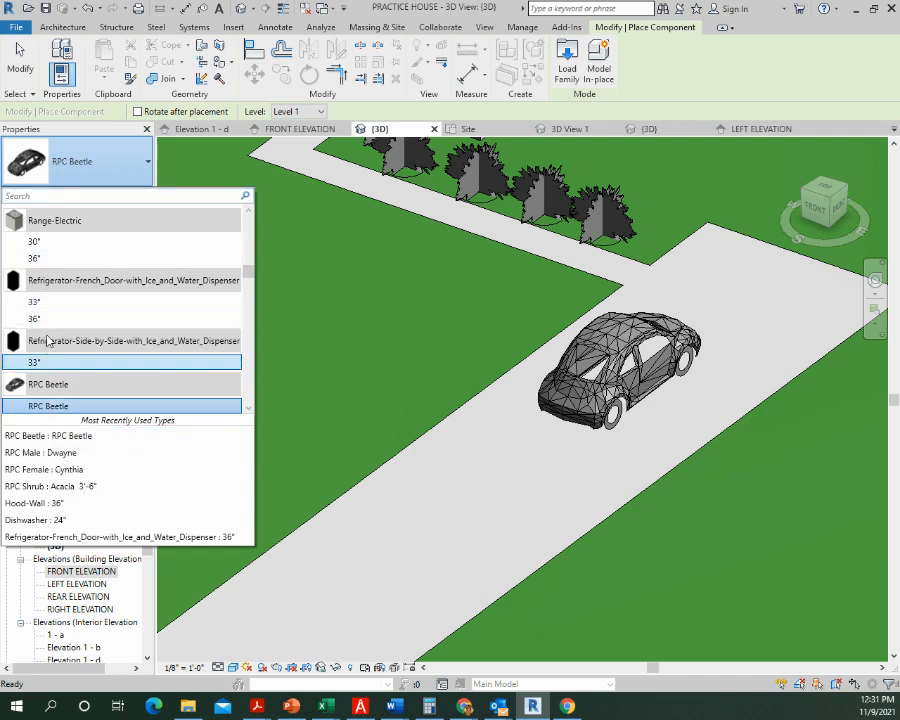
scroll(48, 340, "up", 3)
scroll(48, 316, "down", 5)
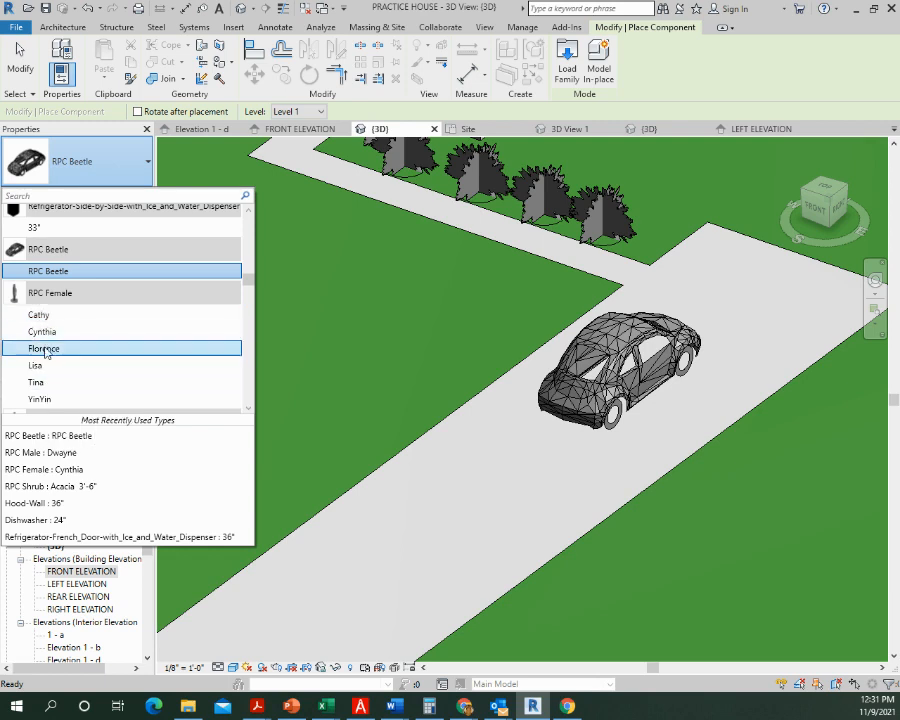
left_click(44, 334)
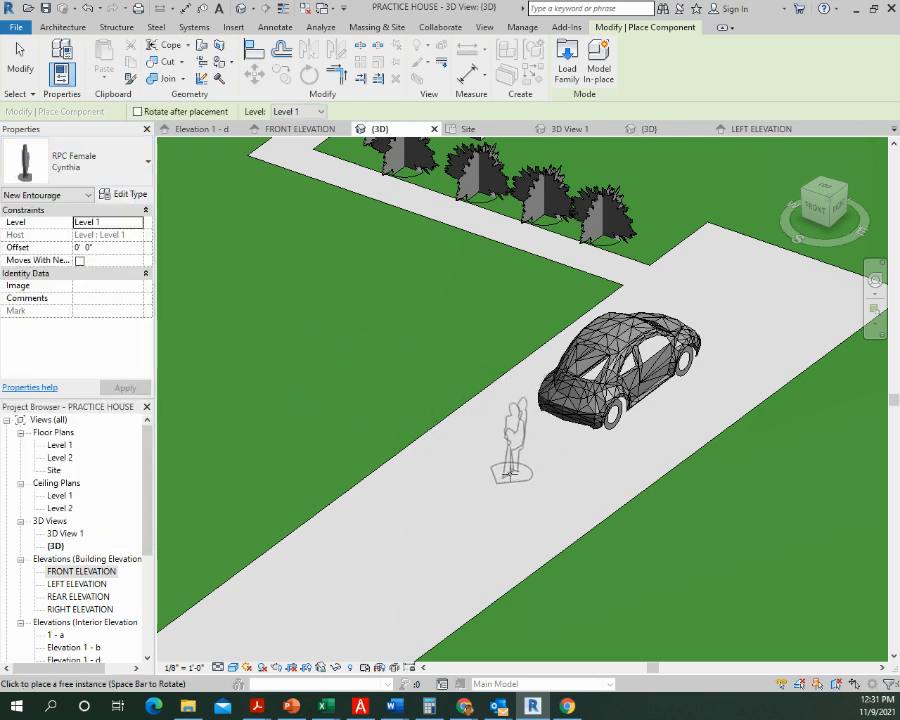
scroll(507, 473, "up", 5)
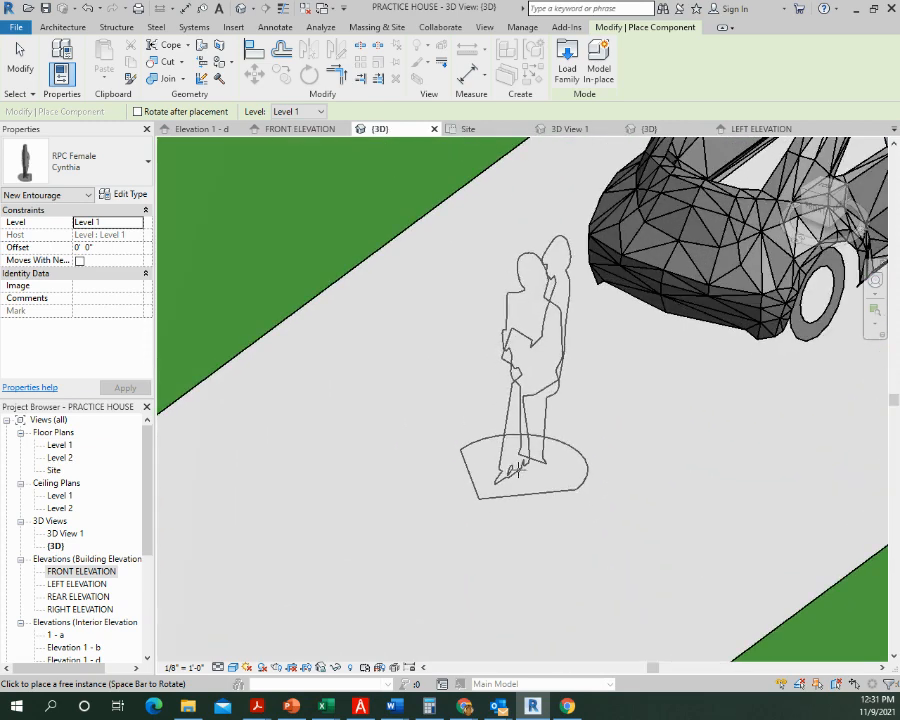
left_click(90, 161)
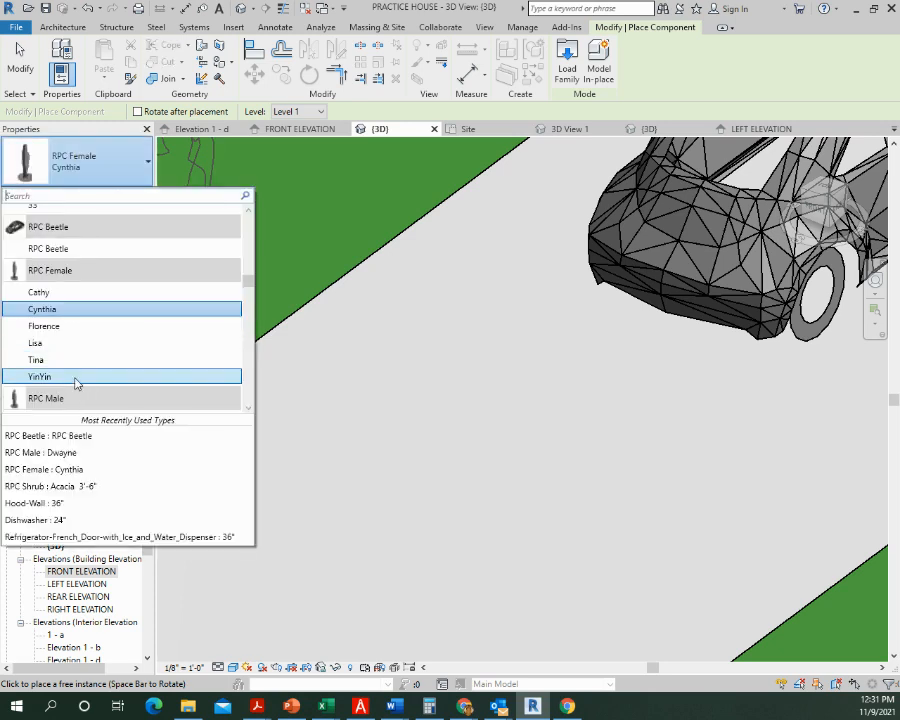
left_click(58, 360)
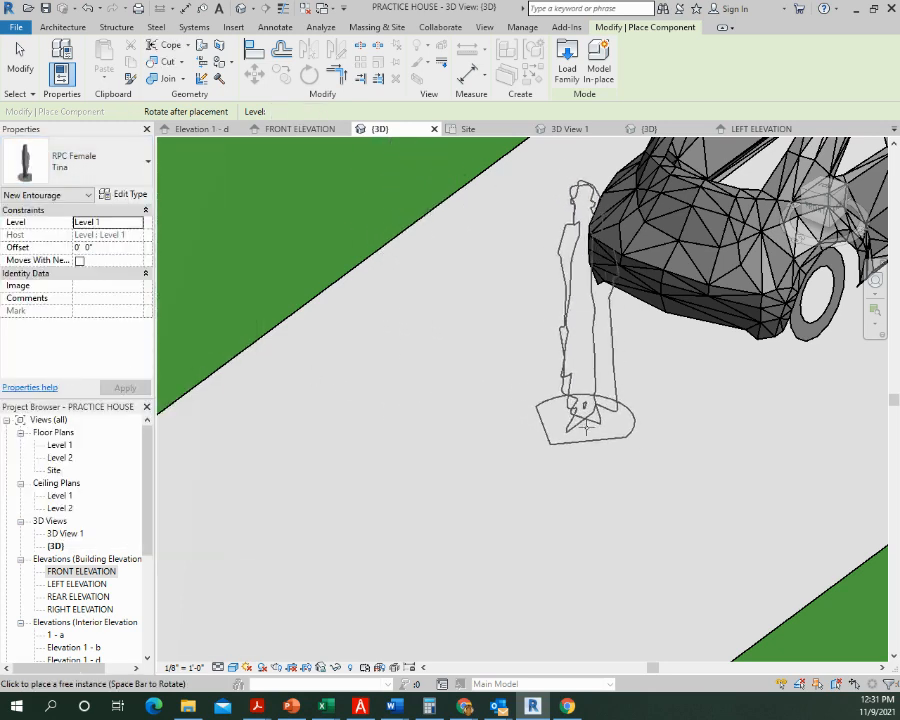
left_click(557, 448)
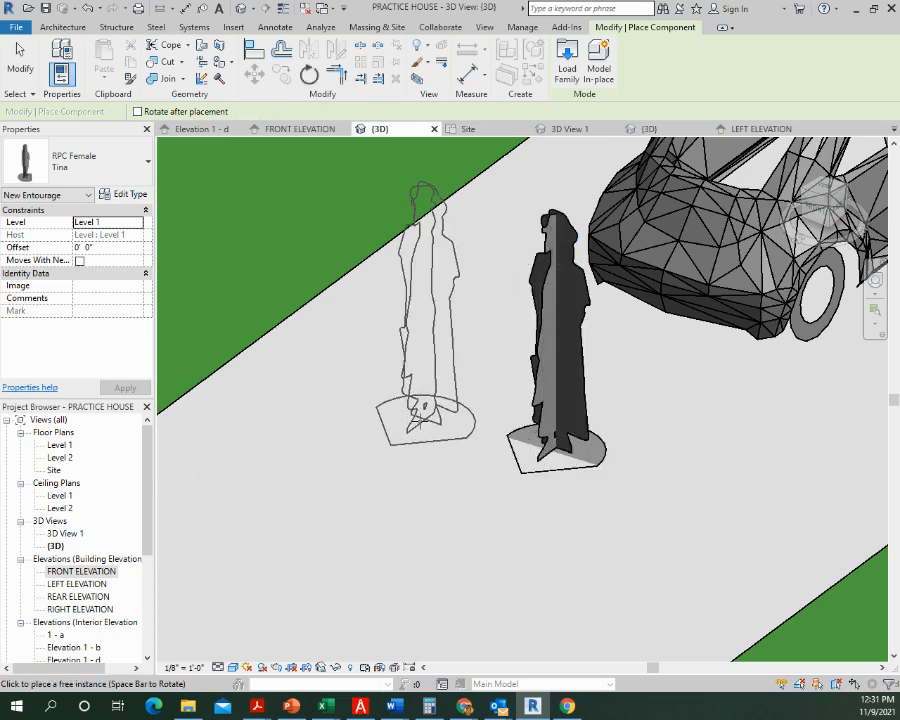
Place an RPC Male Dwayne figure beside the bushes in front of the porch.
scroll(425, 412, "down", 4)
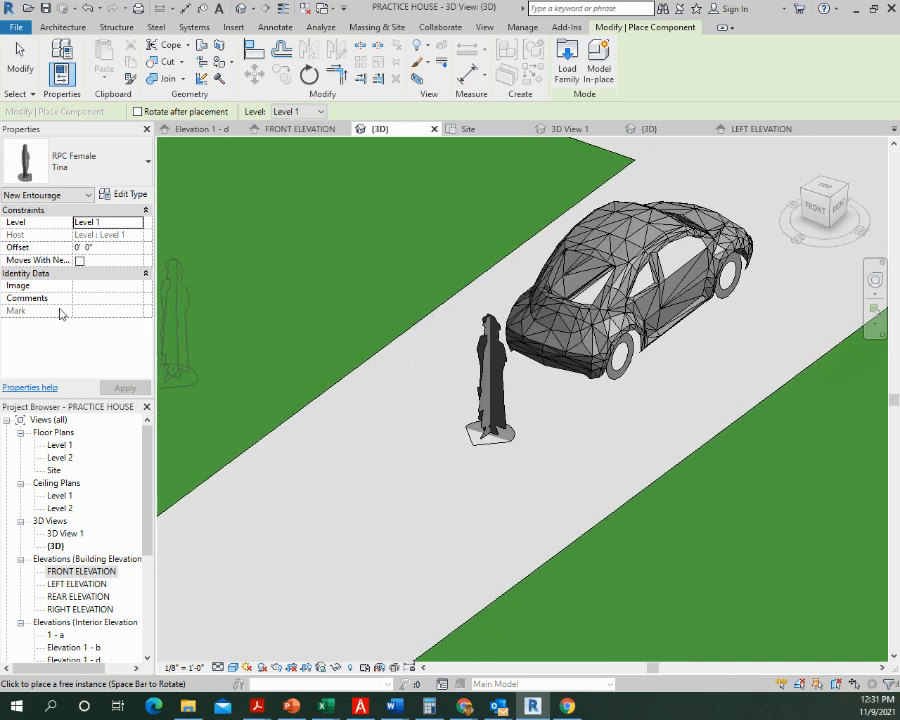
left_click(114, 168)
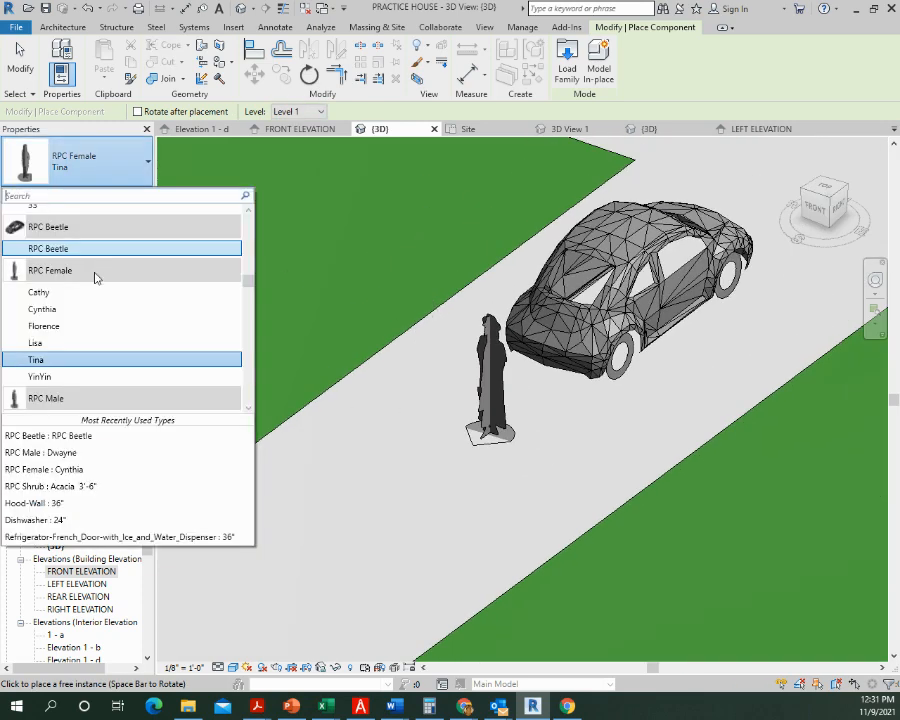
scroll(58, 396, "down", 1)
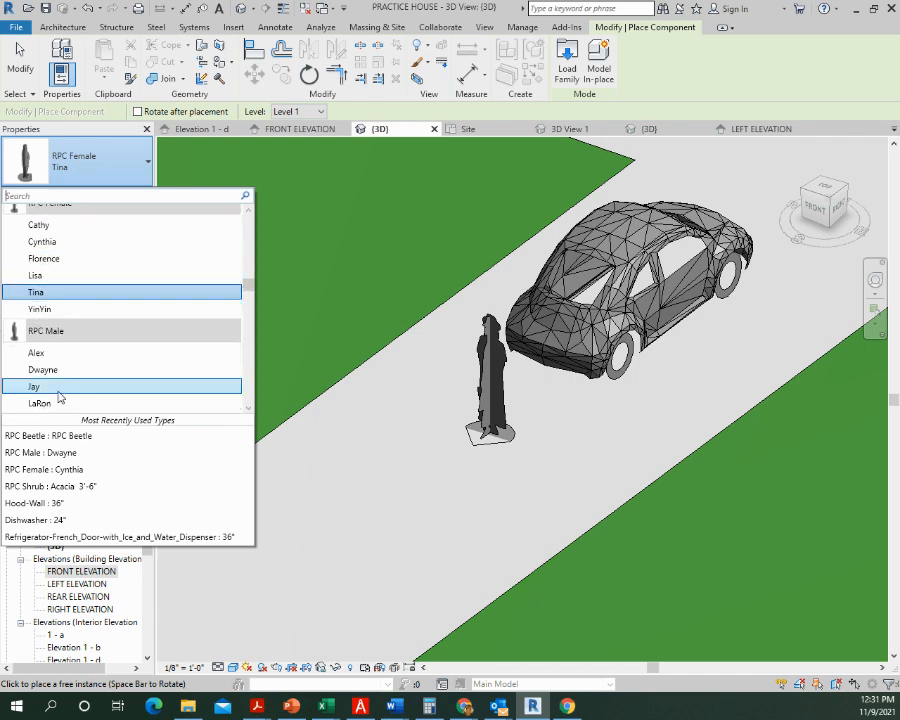
scroll(58, 396, "down", 1)
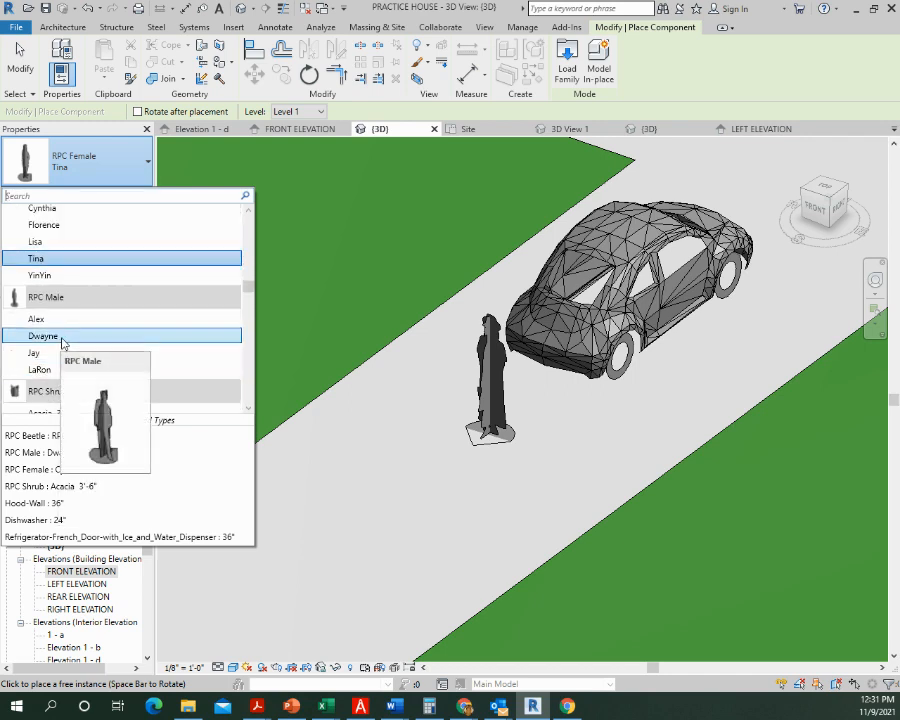
left_click(62, 340)
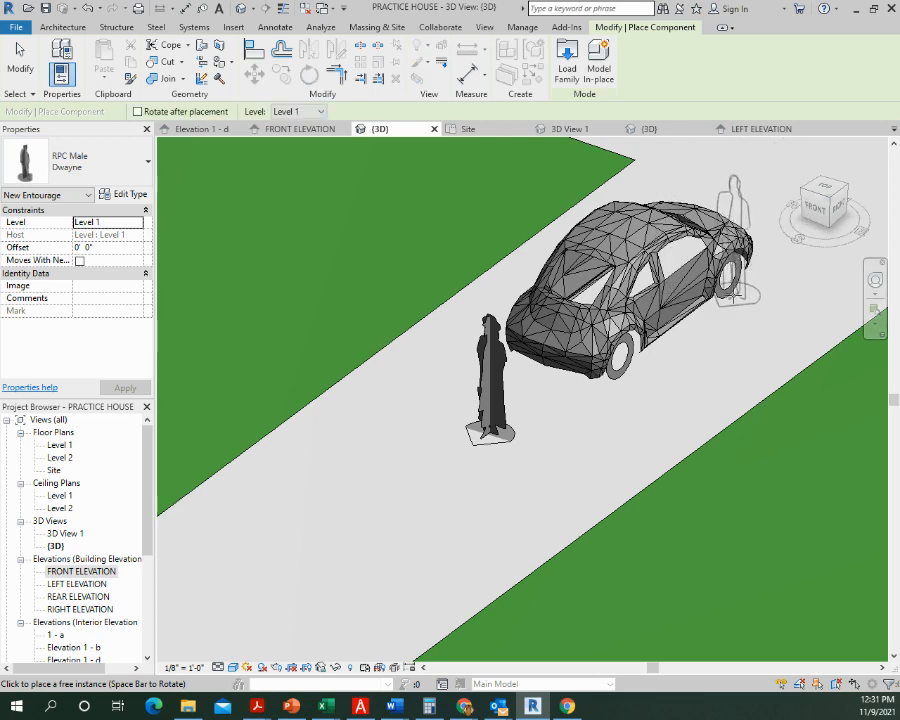
middle_click_drag(766, 220, 748, 524)
scroll(510, 490, "up", 3)
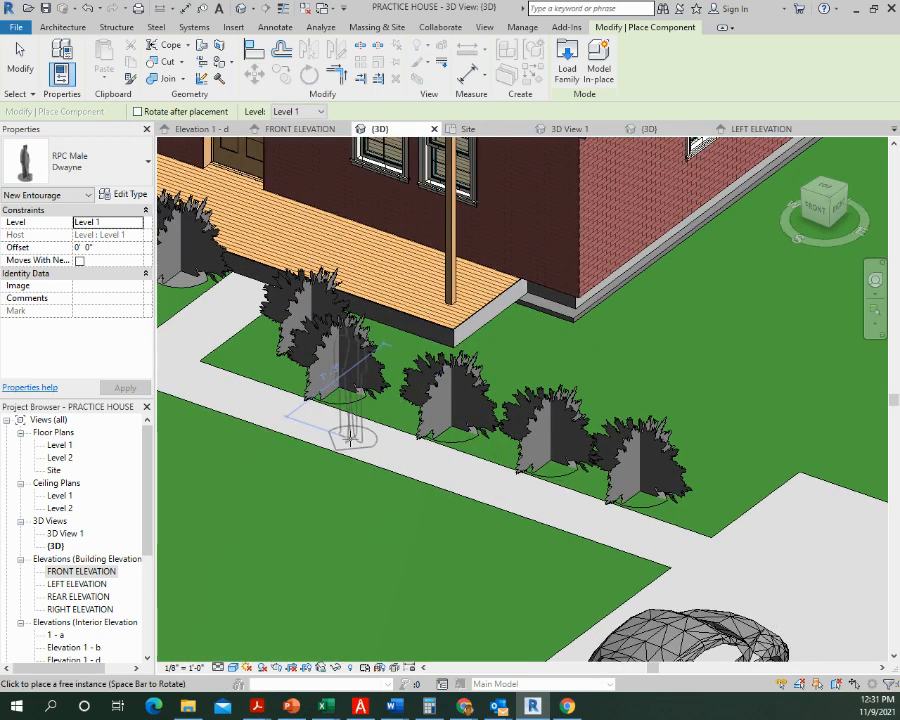
left_click(355, 440)
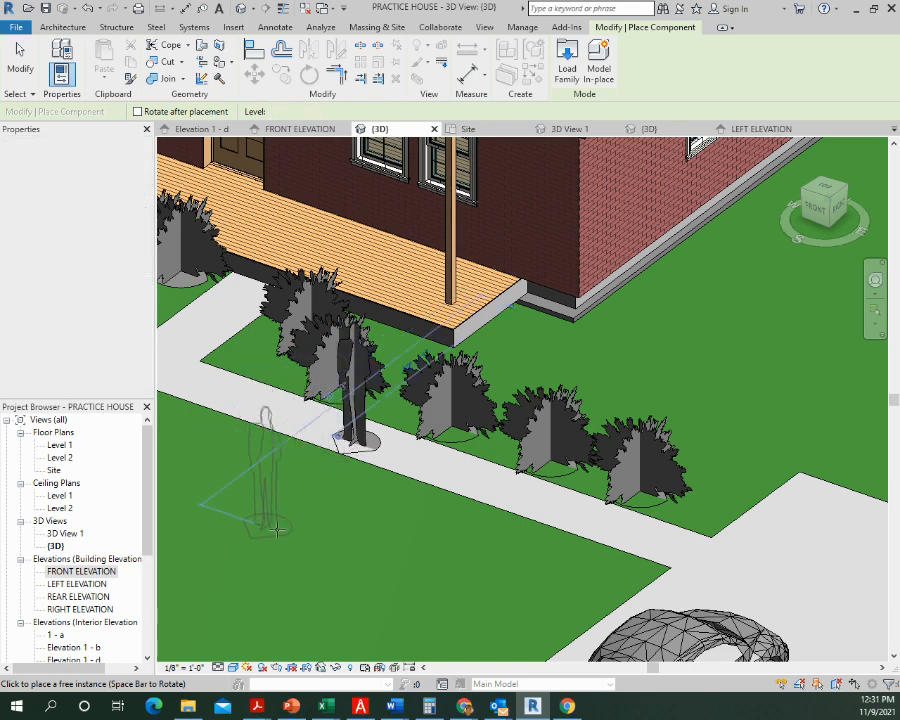
key("Escape")
key("Escape")
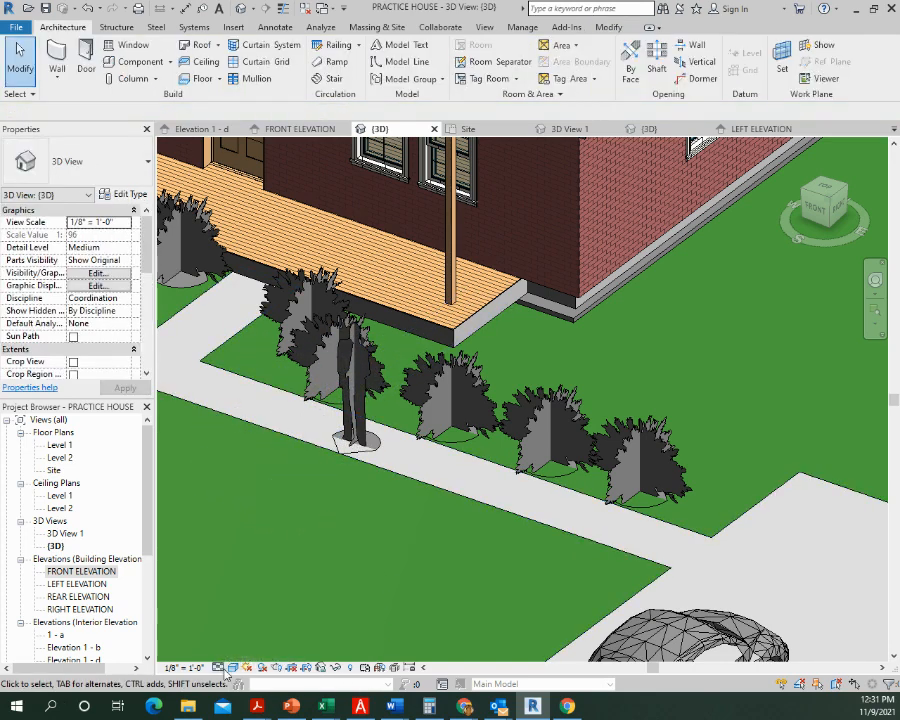
left_click(232, 667)
left_click(255, 632)
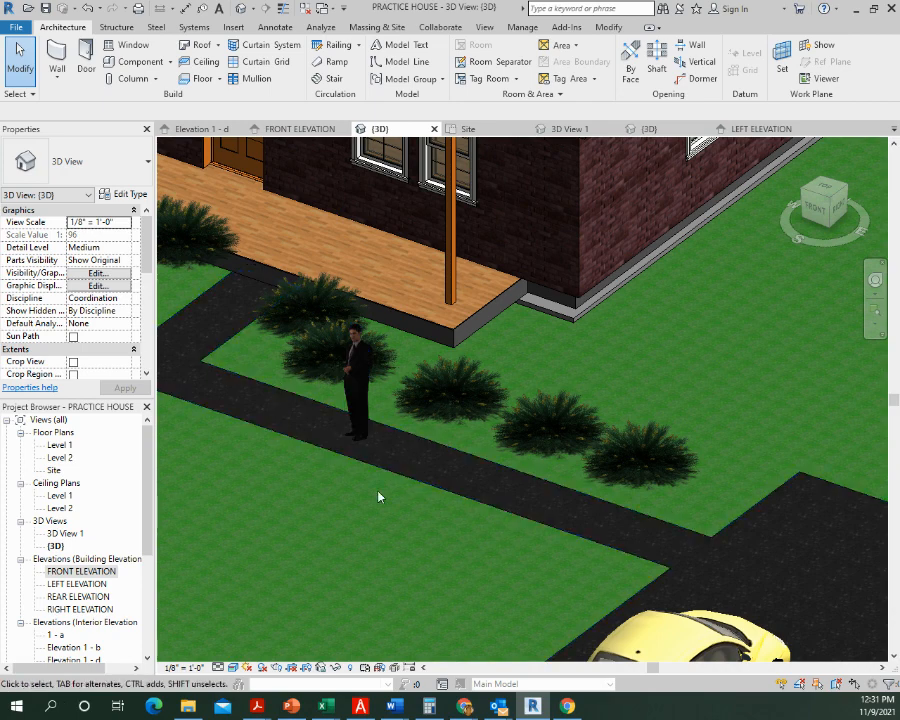
scroll(492, 570, "down", 1)
scroll(519, 591, "down", 2)
middle_click_drag(519, 591, 558, 358)
left_click(658, 382)
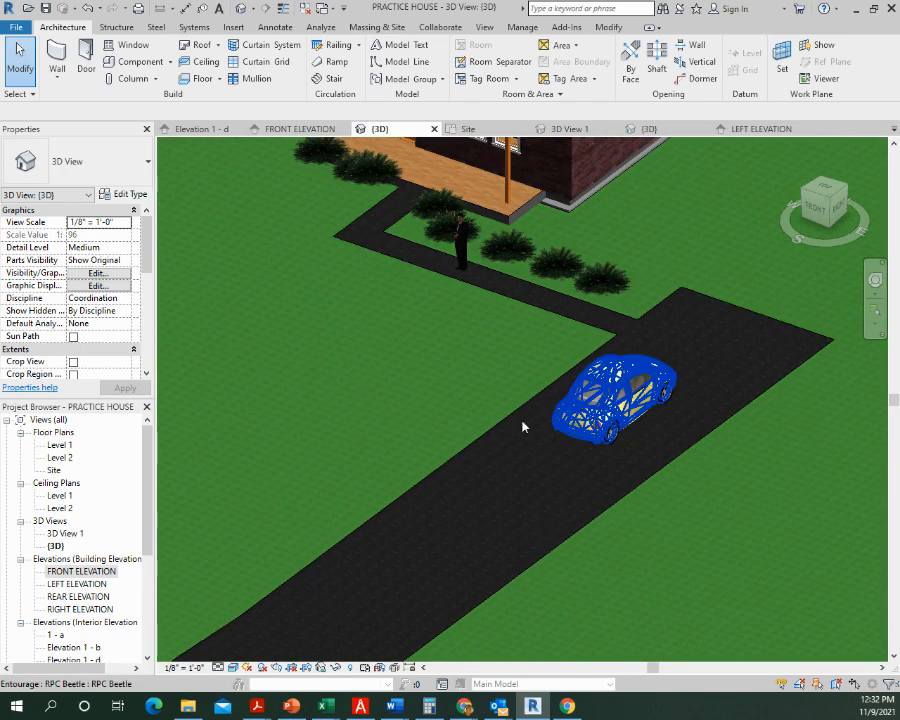
left_click(541, 438)
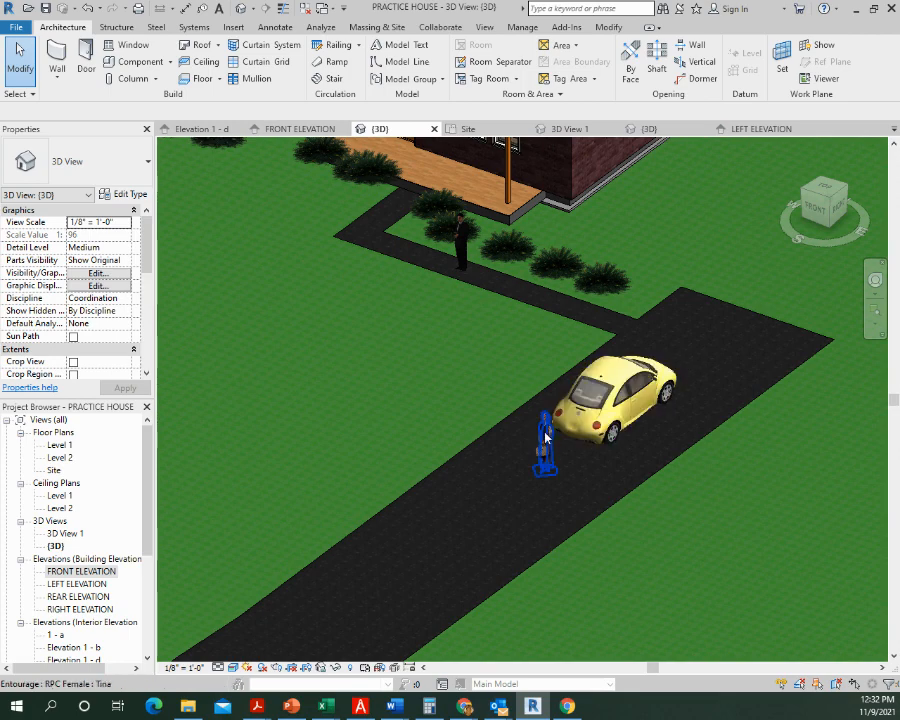
left_click(553, 432)
scroll(555, 437, "up", 8)
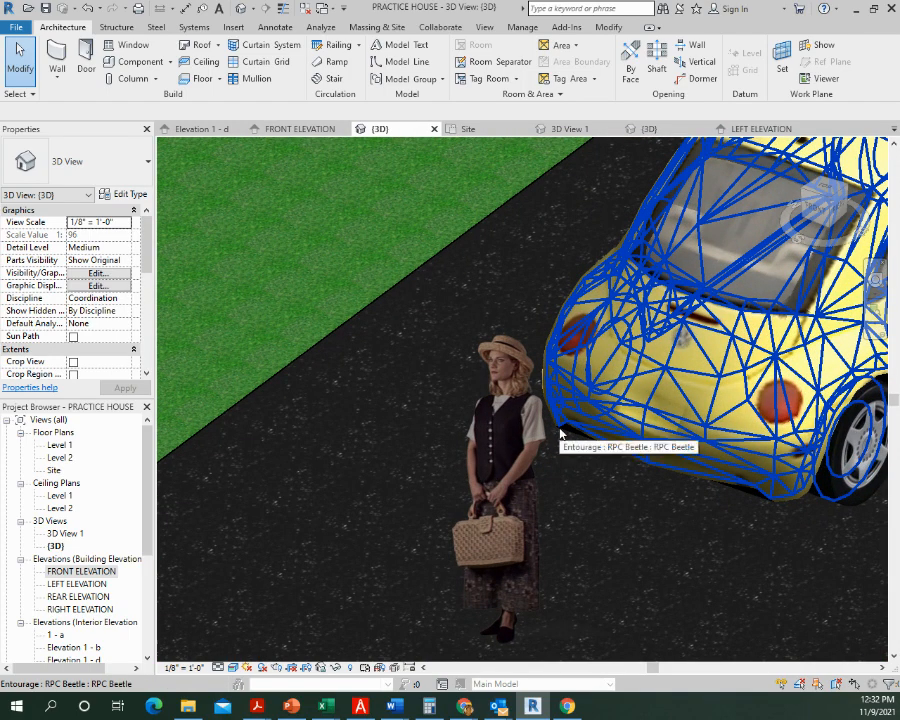
scroll(560, 432, "down", 6)
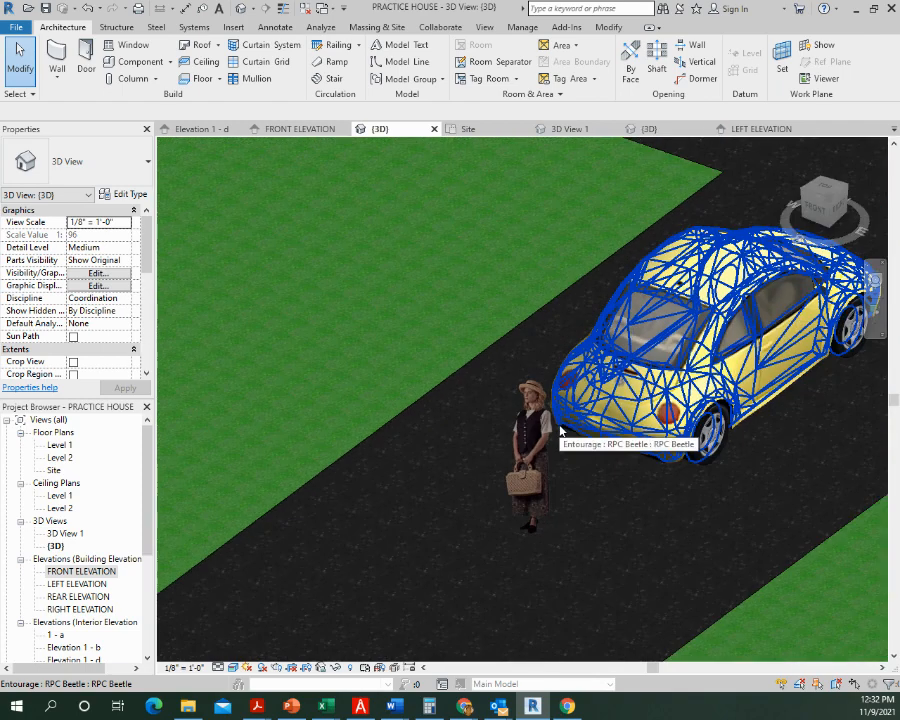
scroll(548, 430, "down", 3)
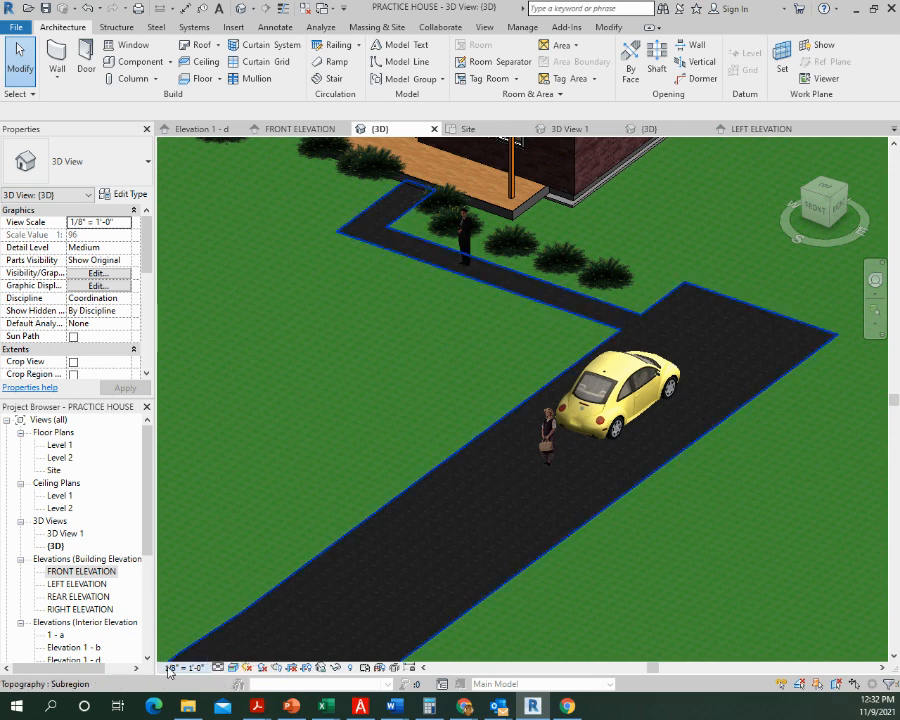
left_click(233, 667)
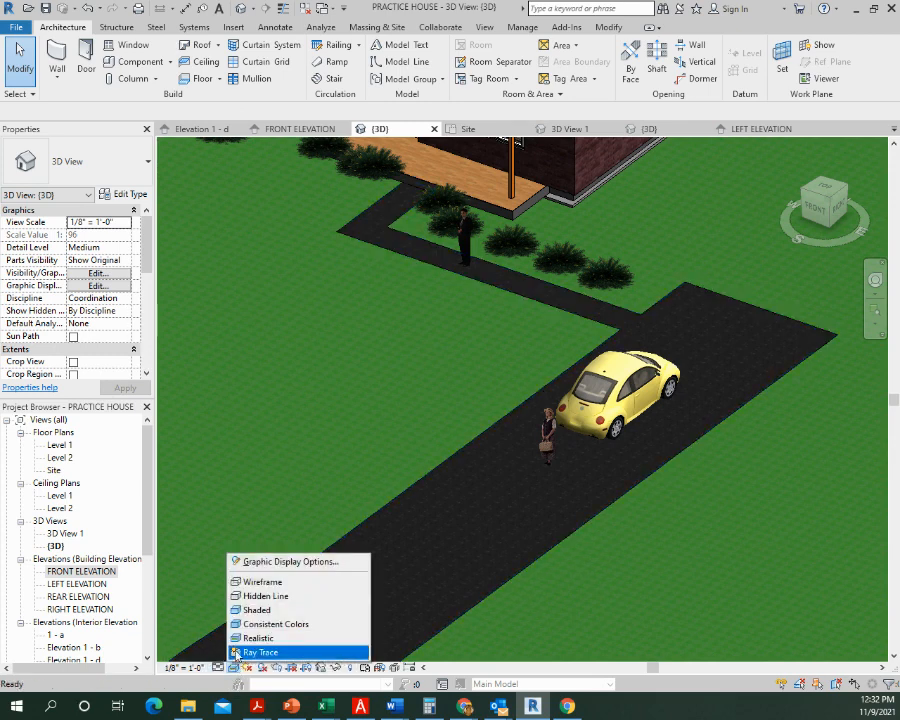
left_click(255, 595)
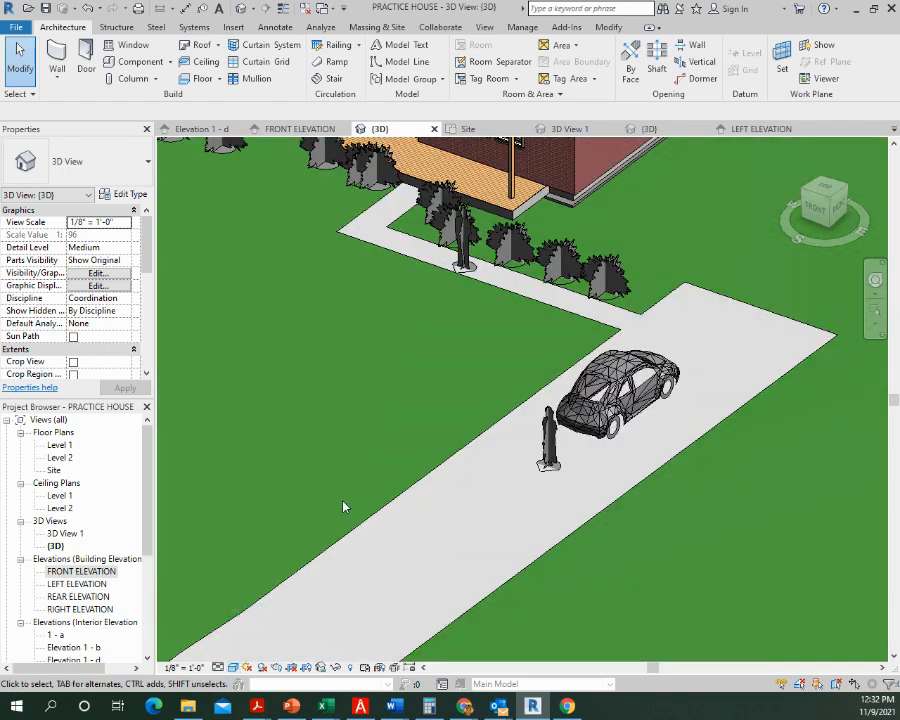
Place a camera with its eye at the driveway's end aimed at the house, creating 3D View 2.
scroll(488, 410, "down", 3)
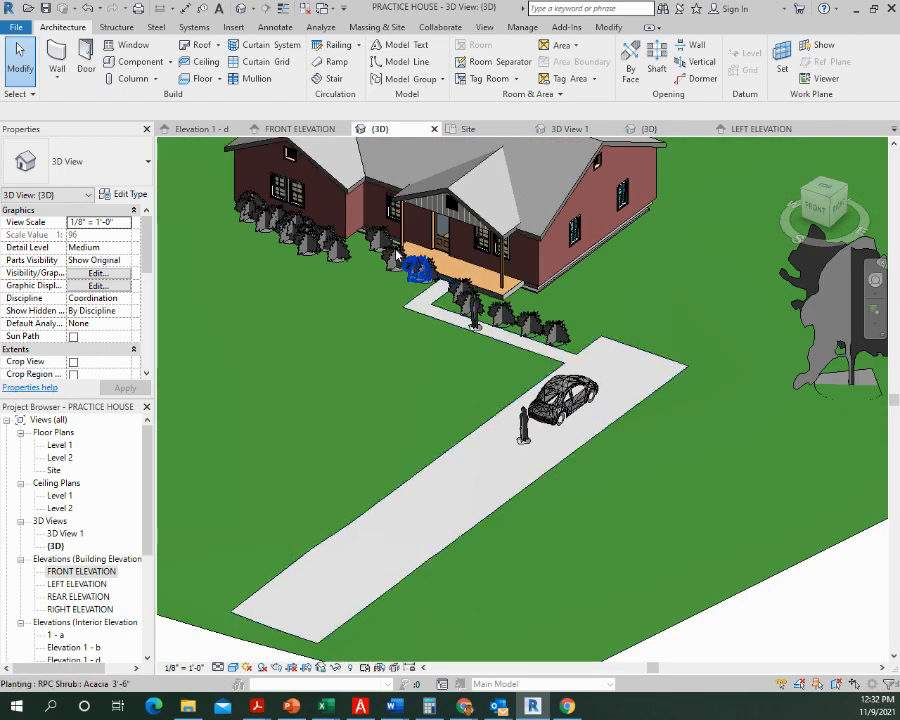
left_click(252, 8)
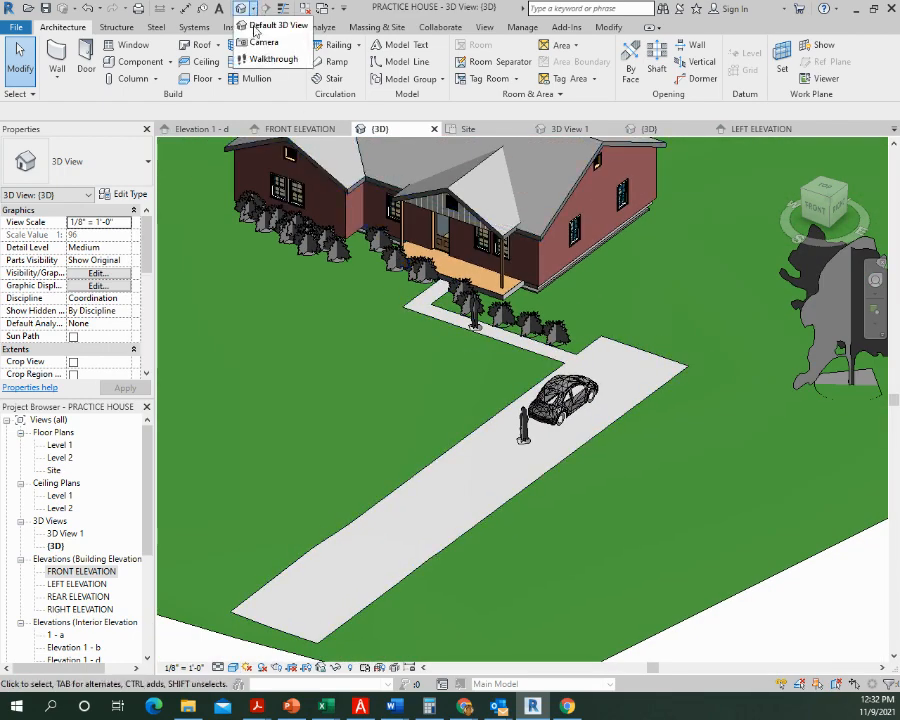
left_click(262, 43)
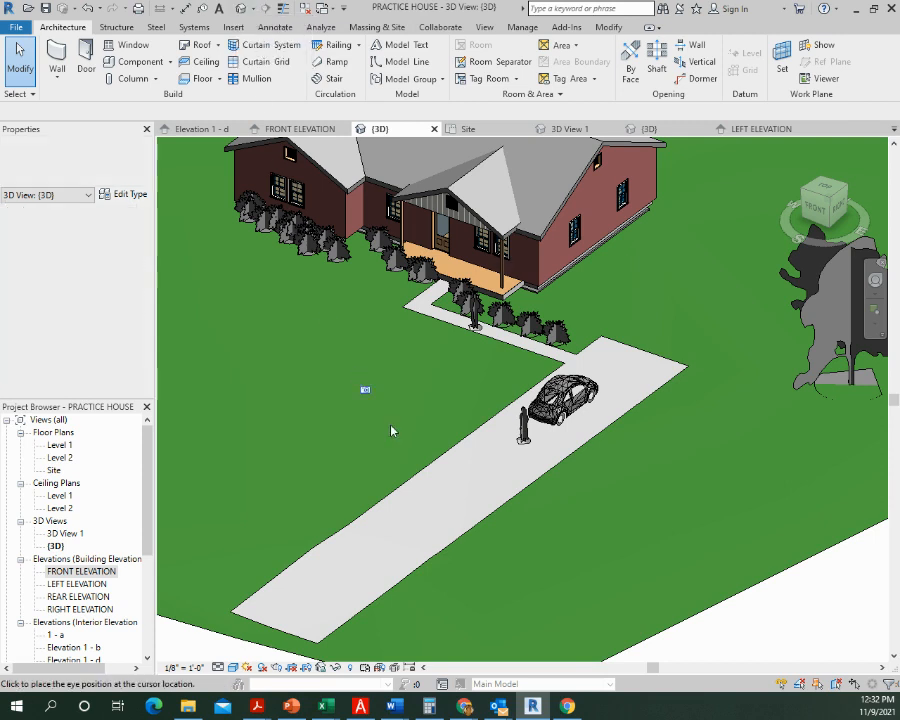
left_click(503, 637)
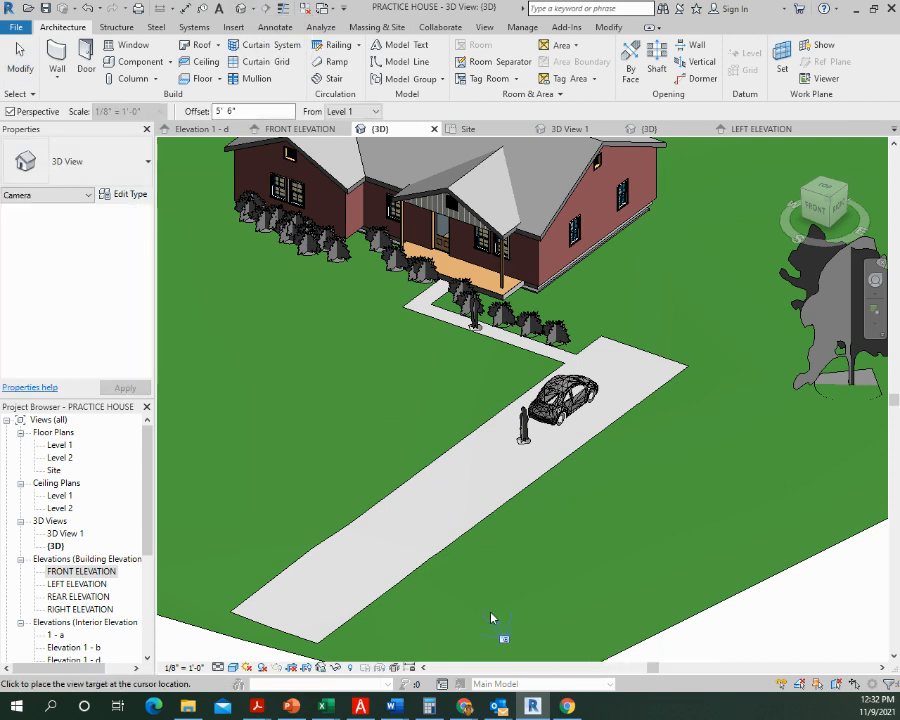
left_click(347, 192)
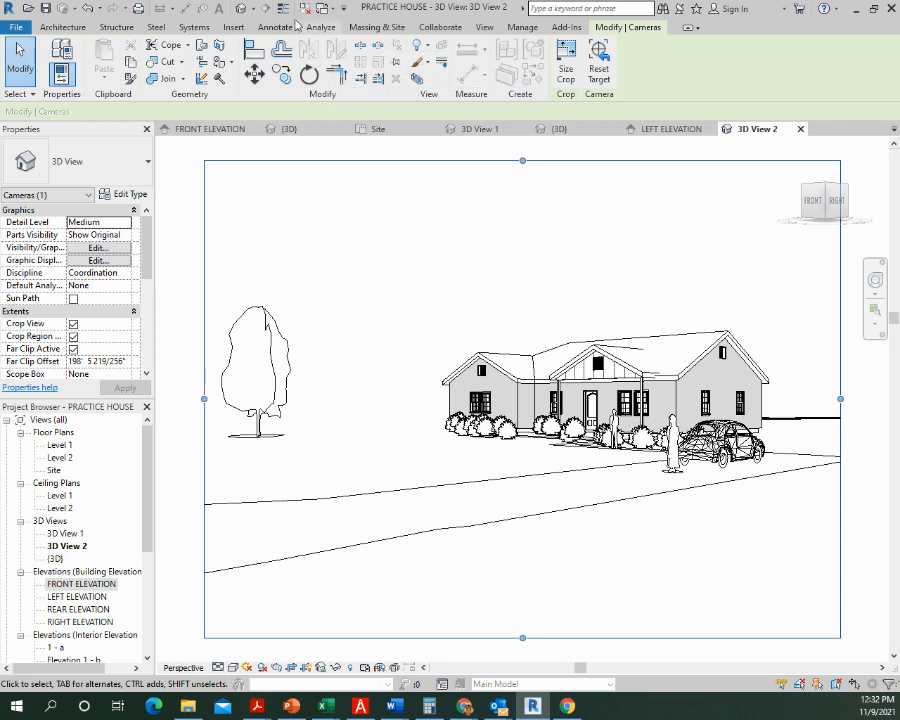
left_click(486, 28)
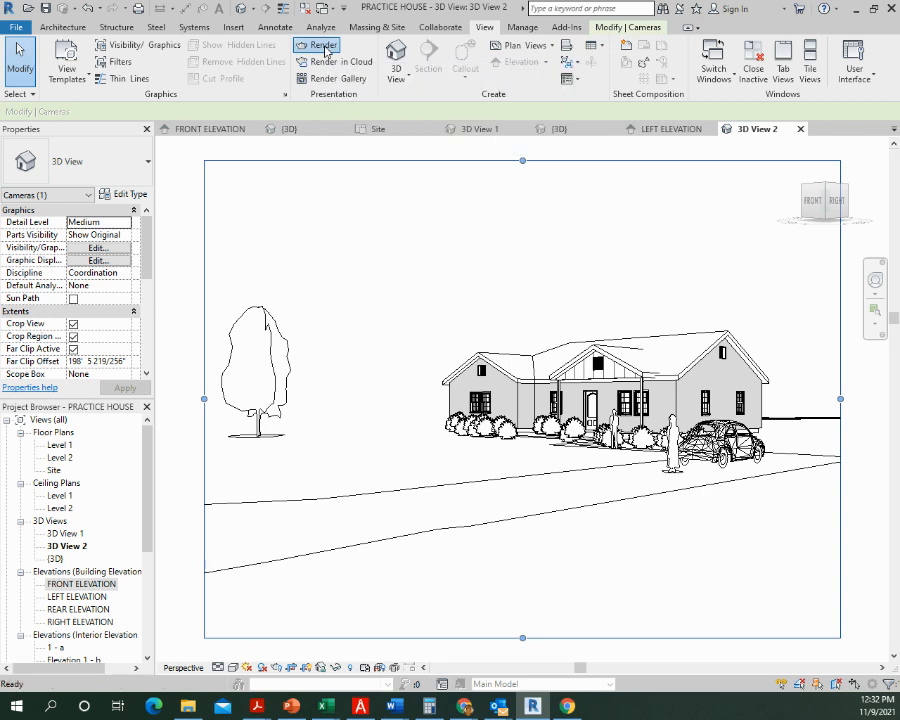
Render 3D View 2 at High quality with Sun-only lighting and a Few Clouds sky.
key("Escape")
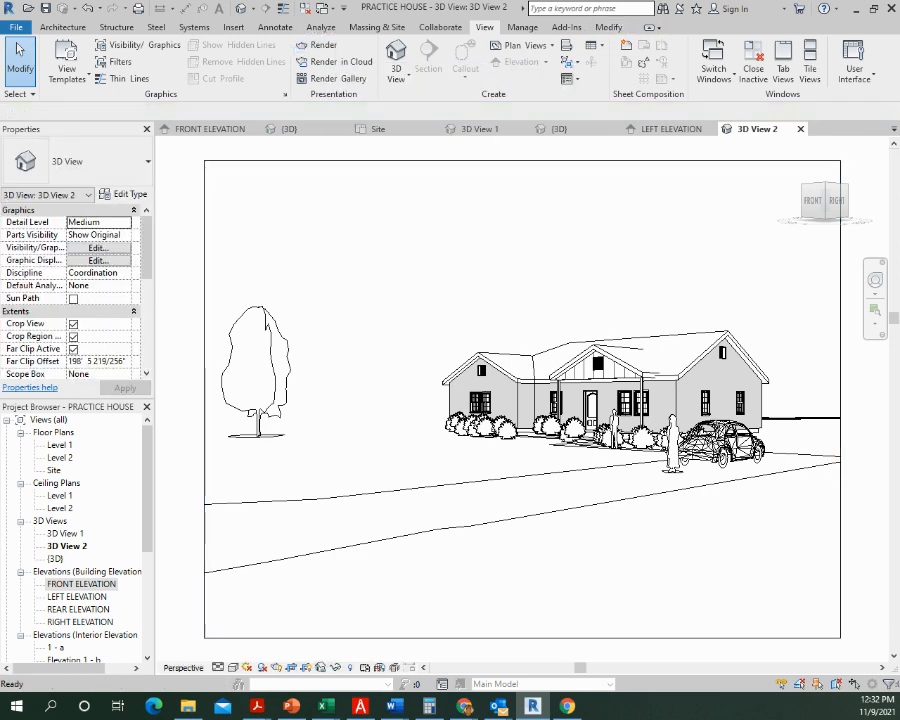
left_click(320, 45)
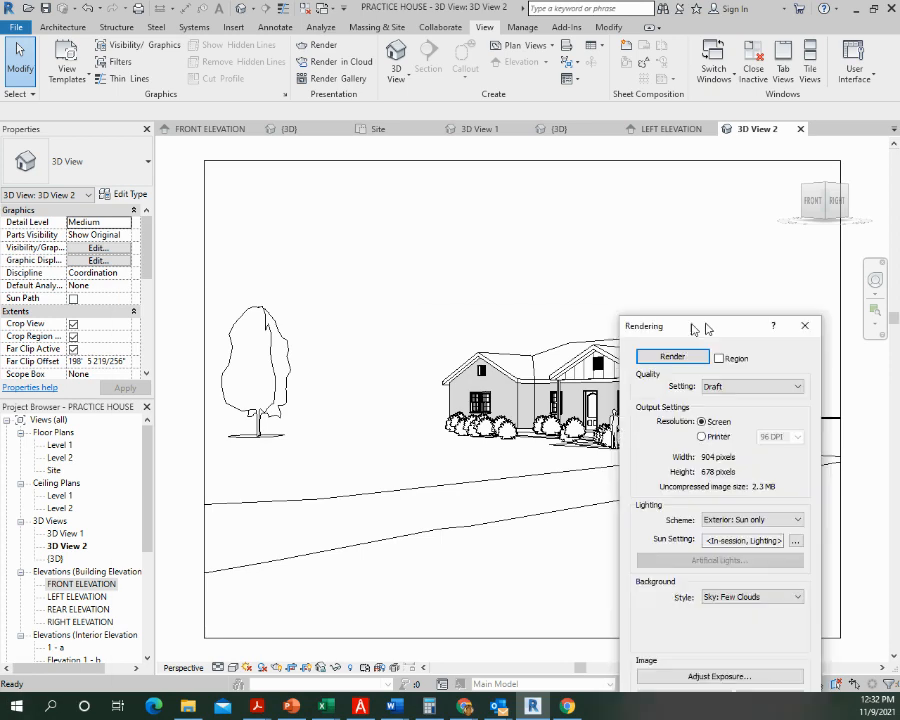
left_click_drag(694, 324, 332, 51)
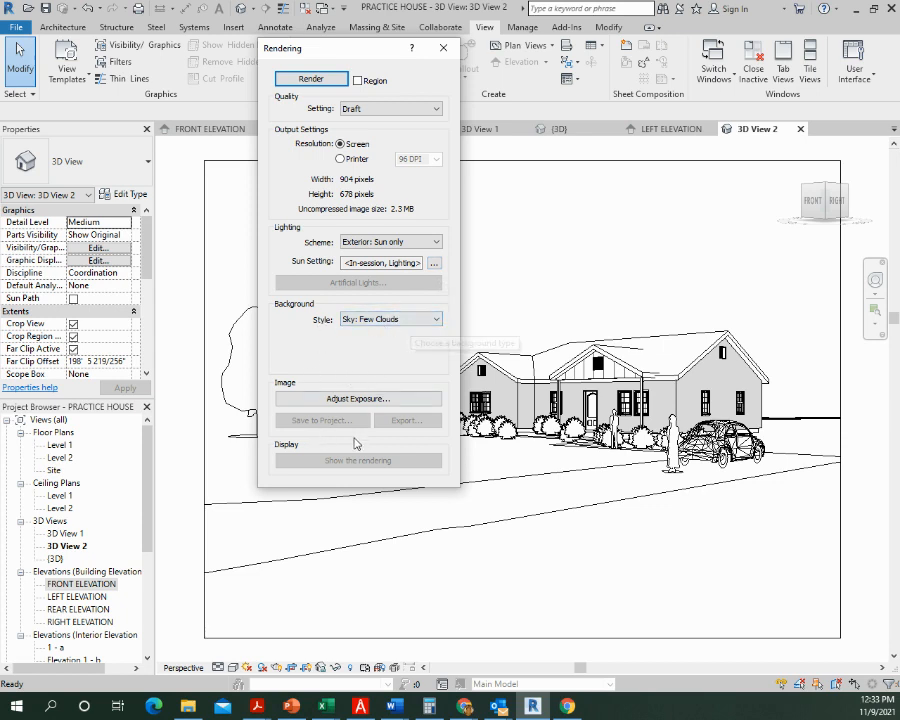
left_click(388, 110)
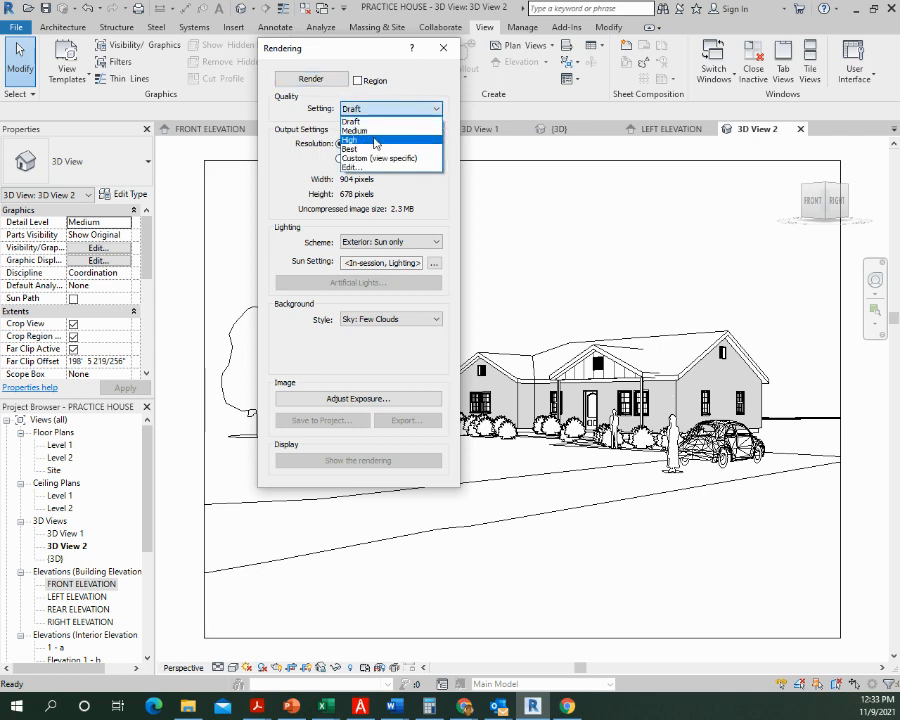
left_click(376, 141)
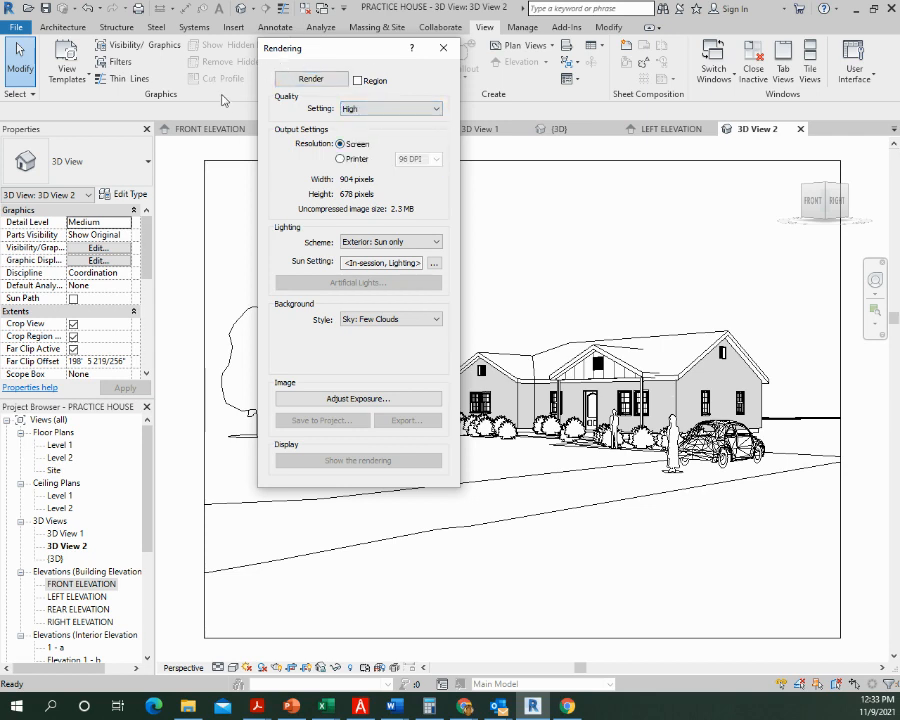
left_click(311, 79)
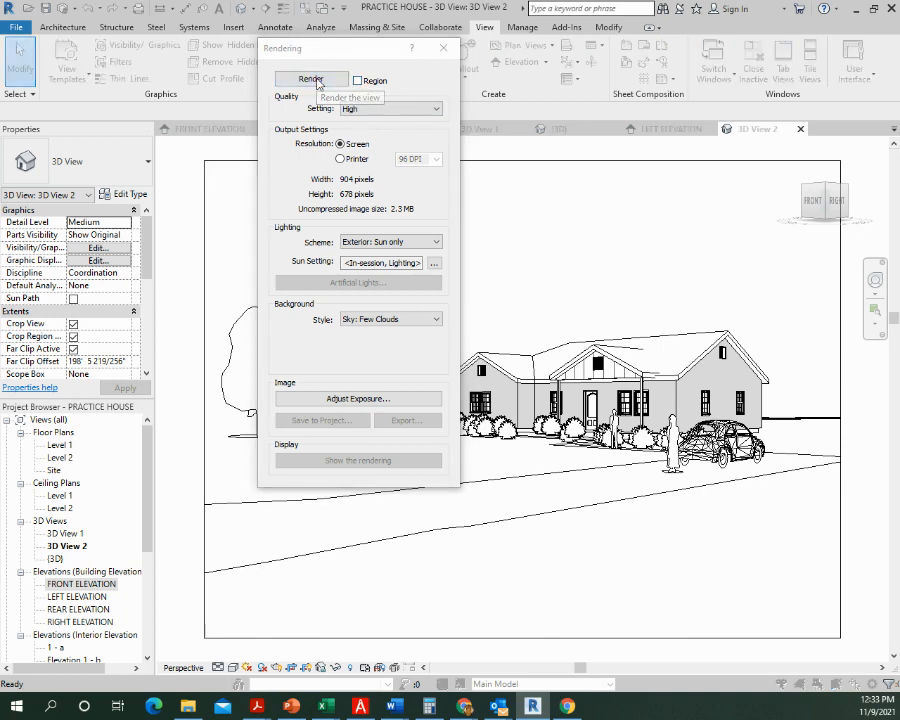
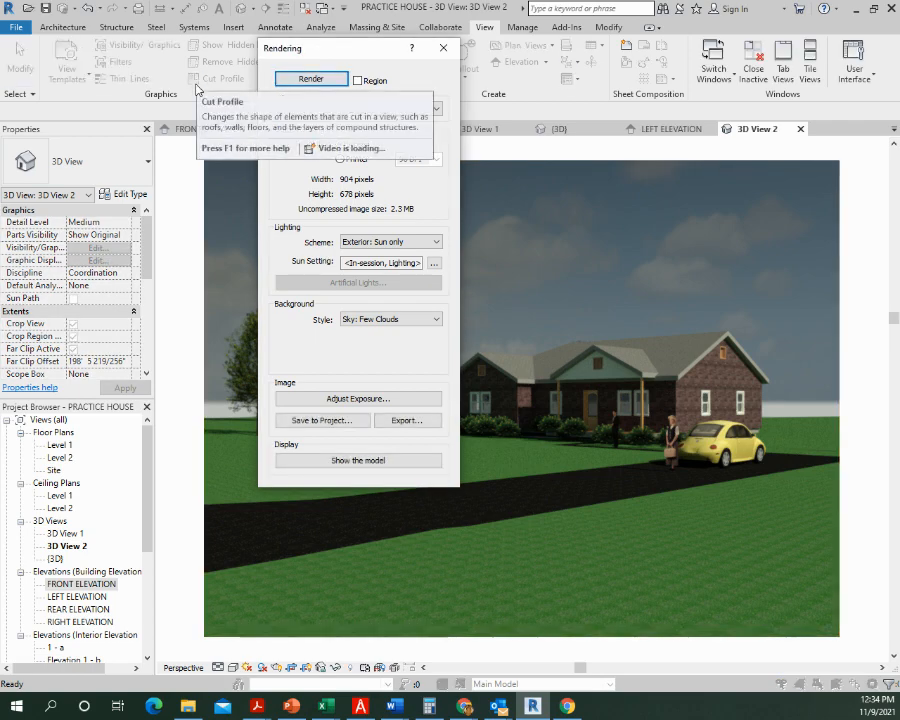
Move the Rendering dialog aside, zoom around the finished house render, then close the dialog.
left_click_drag(409, 59, 150, 113)
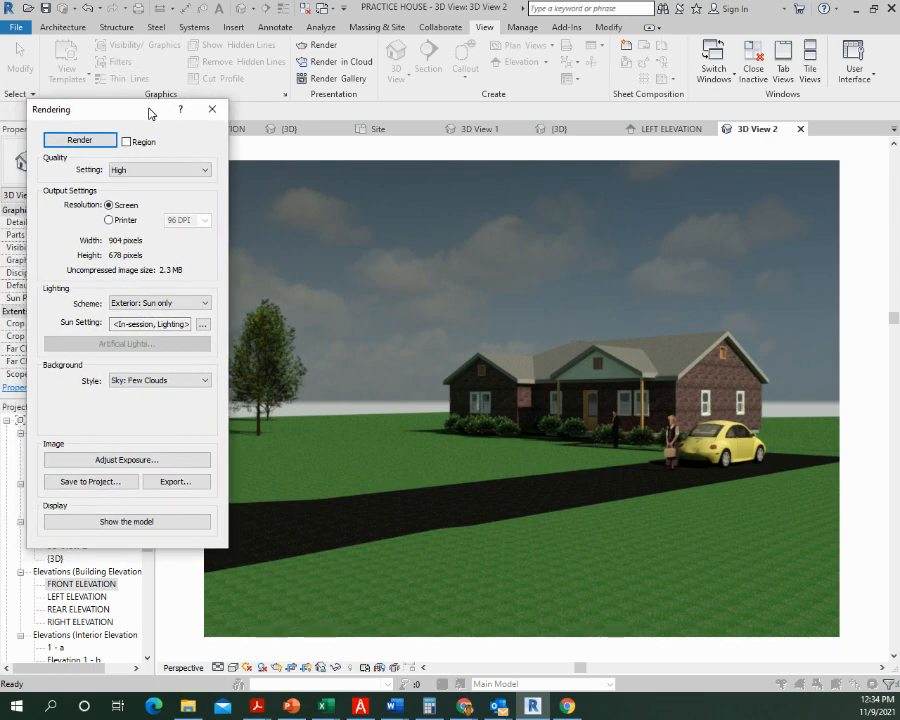
scroll(587, 437, "up", 5)
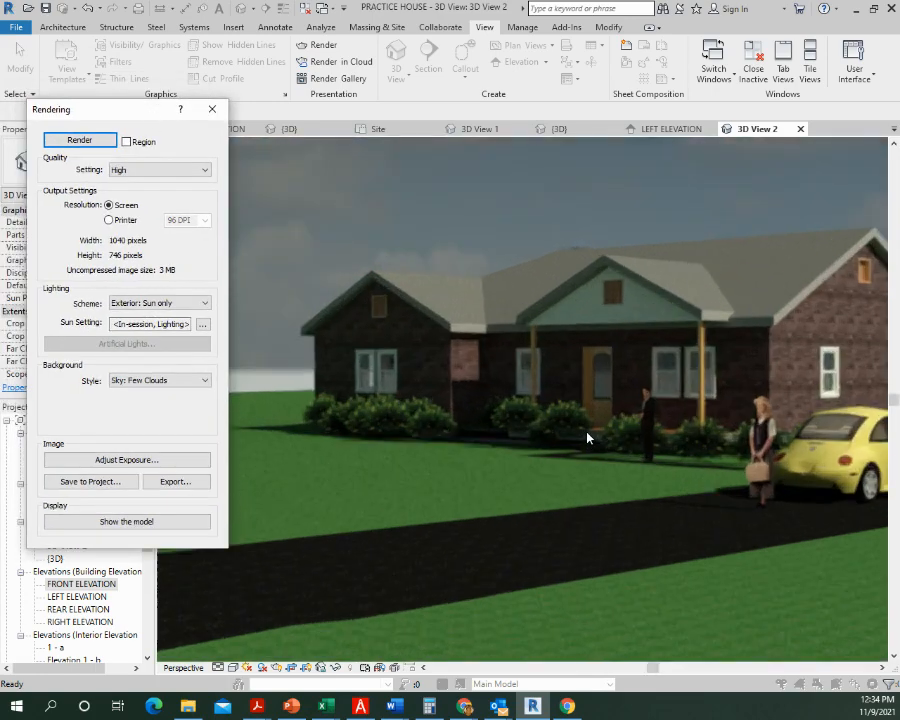
scroll(833, 515, "up", 4)
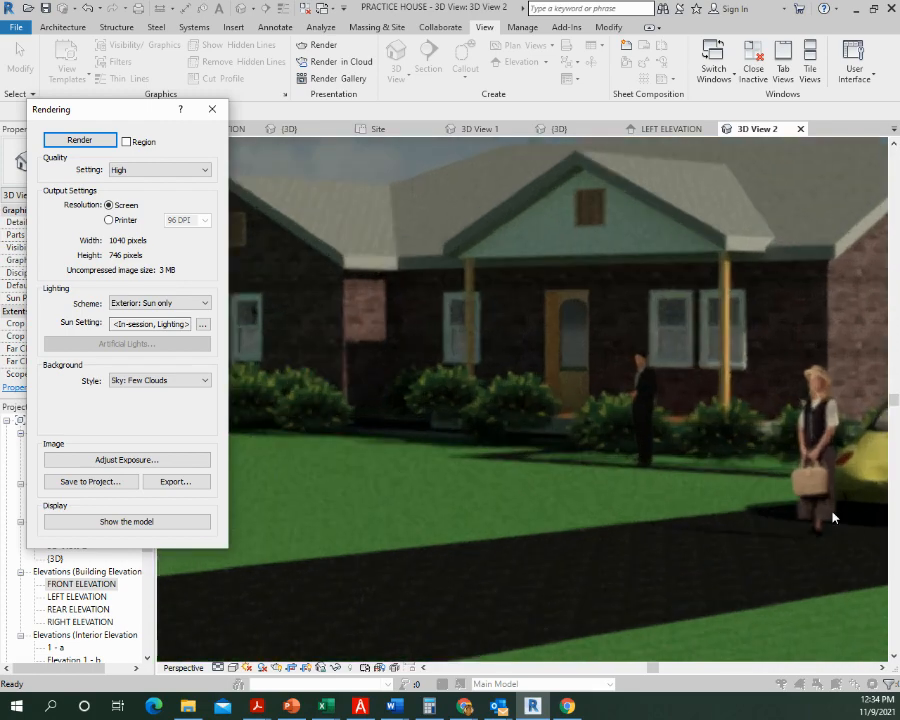
scroll(868, 498, "up", 4)
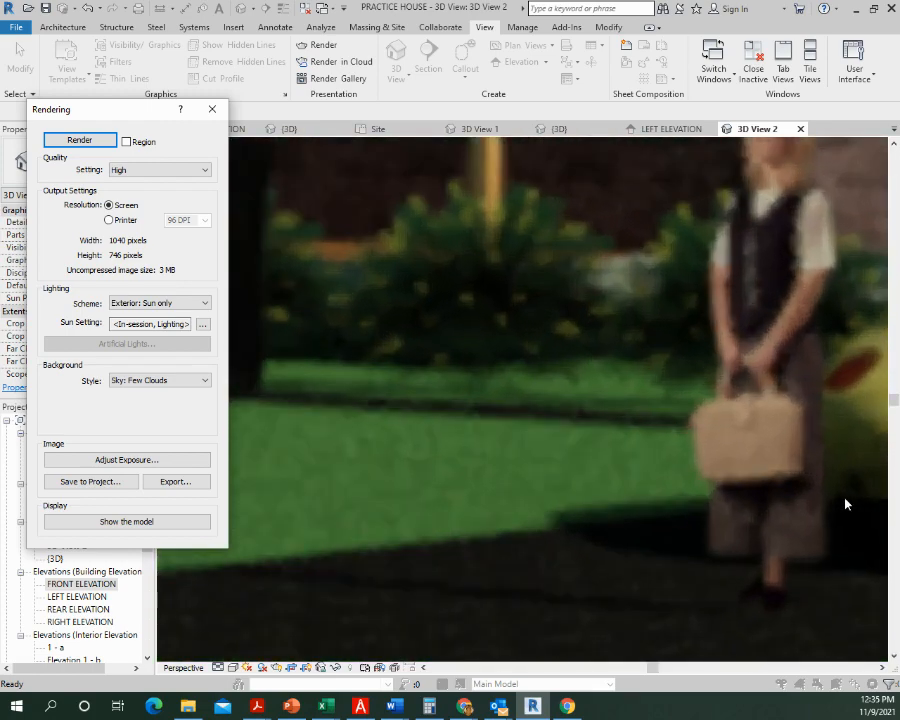
scroll(844, 505, "down", 8)
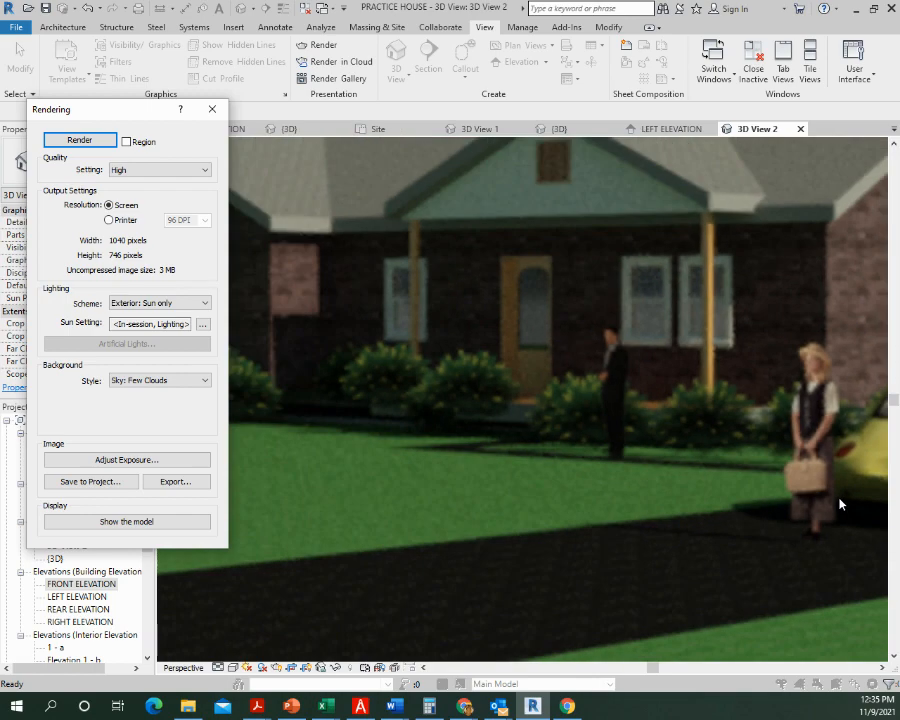
scroll(833, 503, "down", 1)
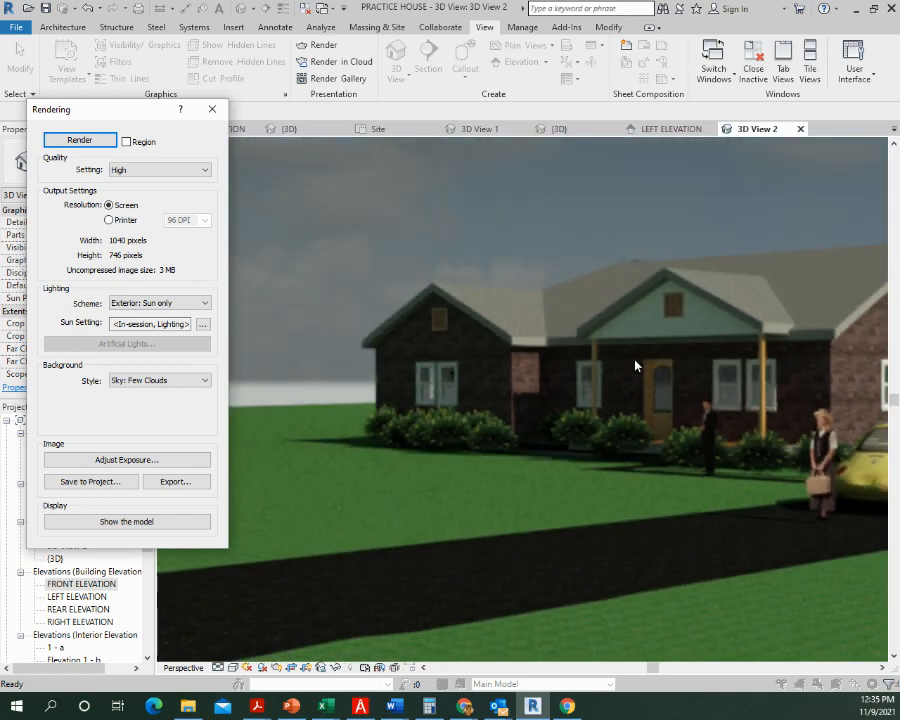
scroll(591, 370, "up", 5)
scroll(591, 370, "down", 5)
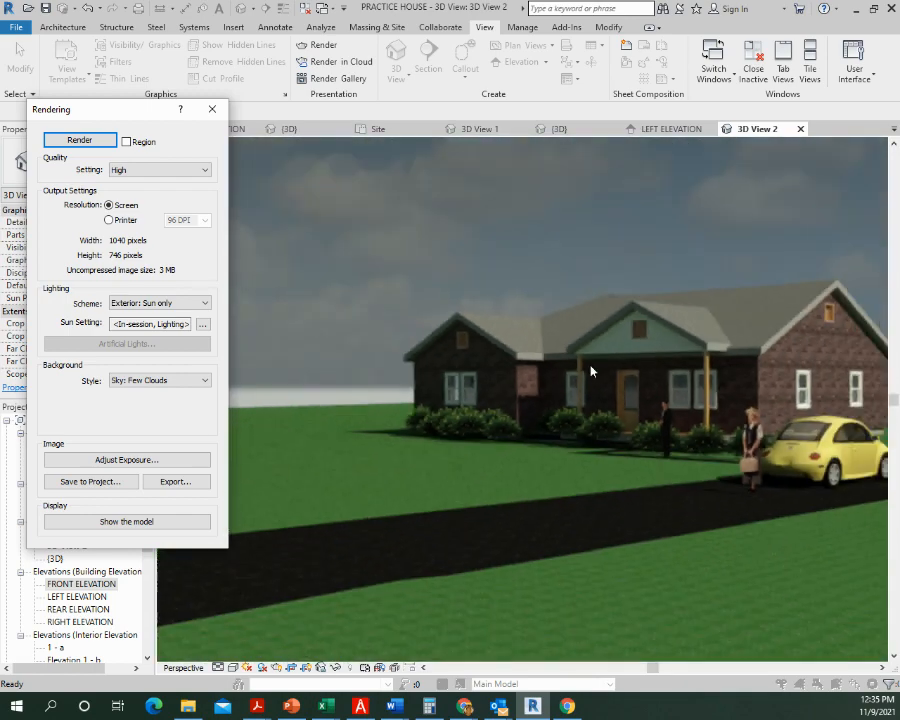
scroll(591, 370, "down", 1)
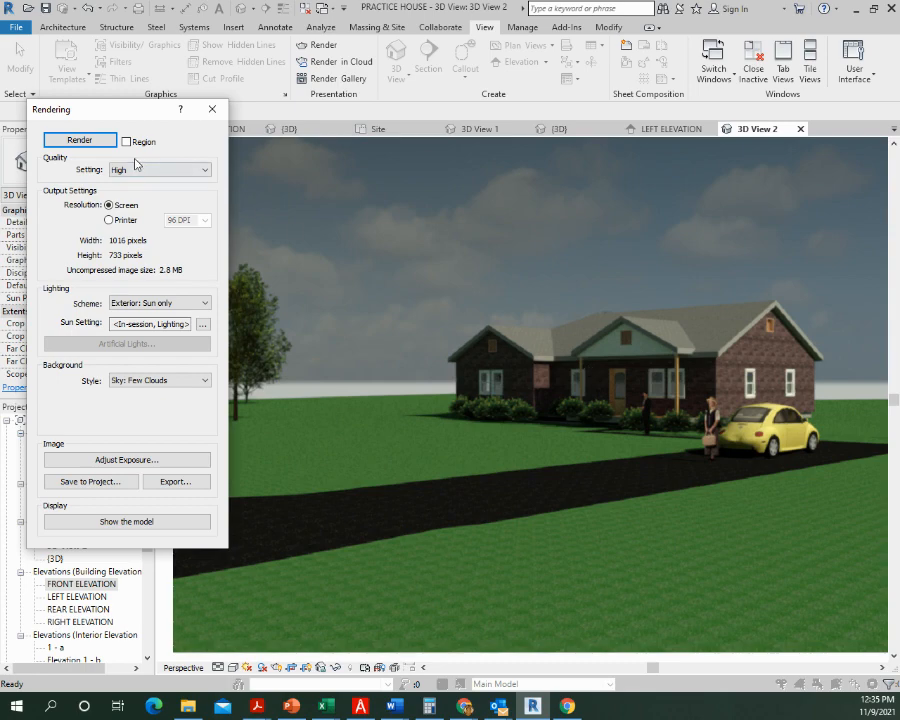
left_click(212, 110)
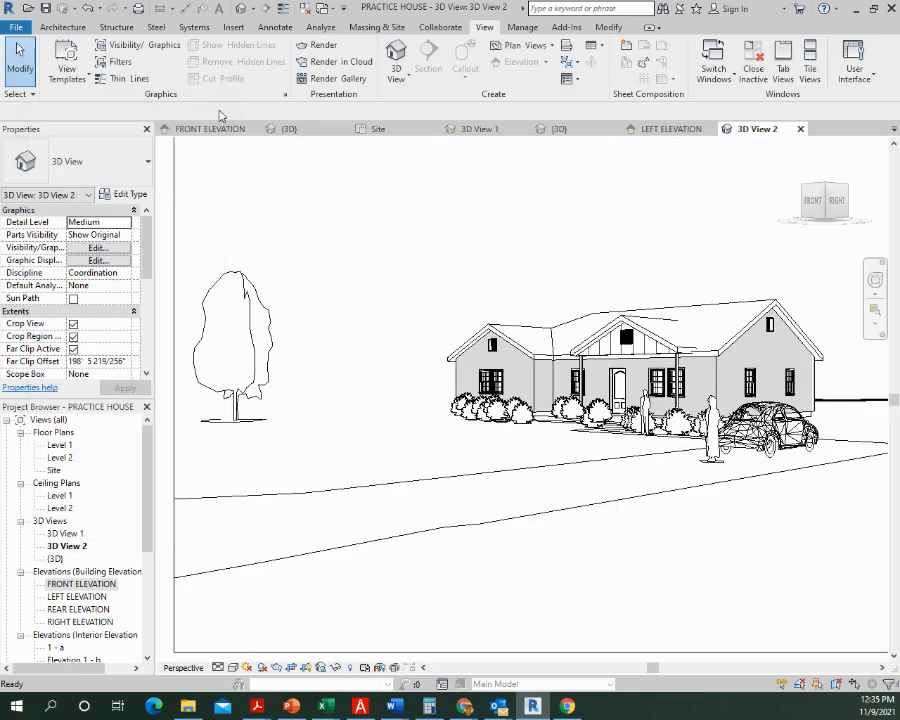
Start Render in Cloud from the View tab and enter the Autodesk account e-mail.
left_click(330, 61)
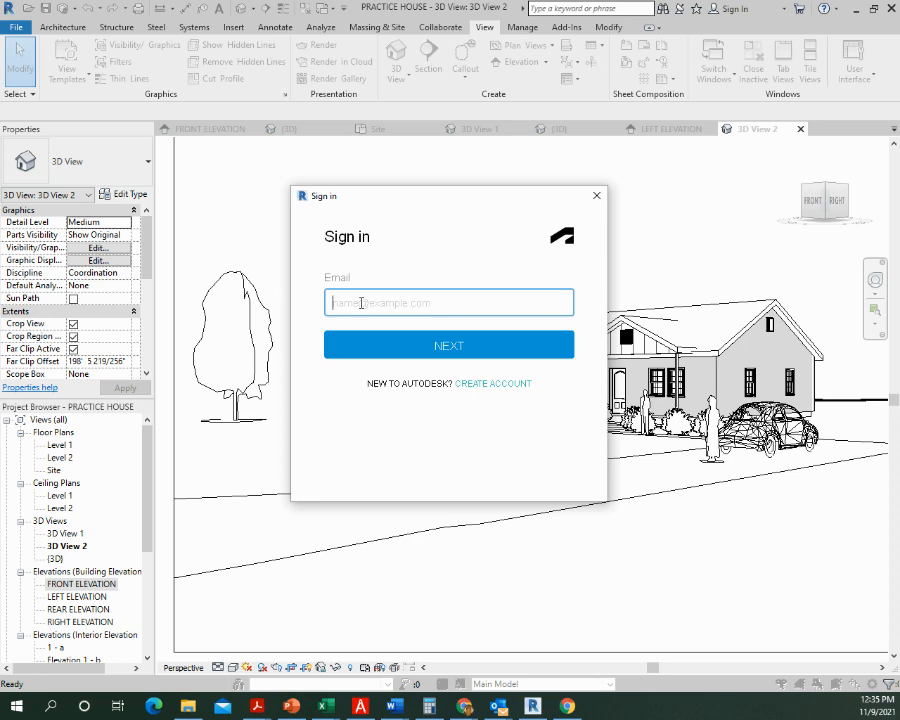
key("BackSpace")
key("BackSpace")
left_click(361, 302)
type("r")
left_click(425, 345)
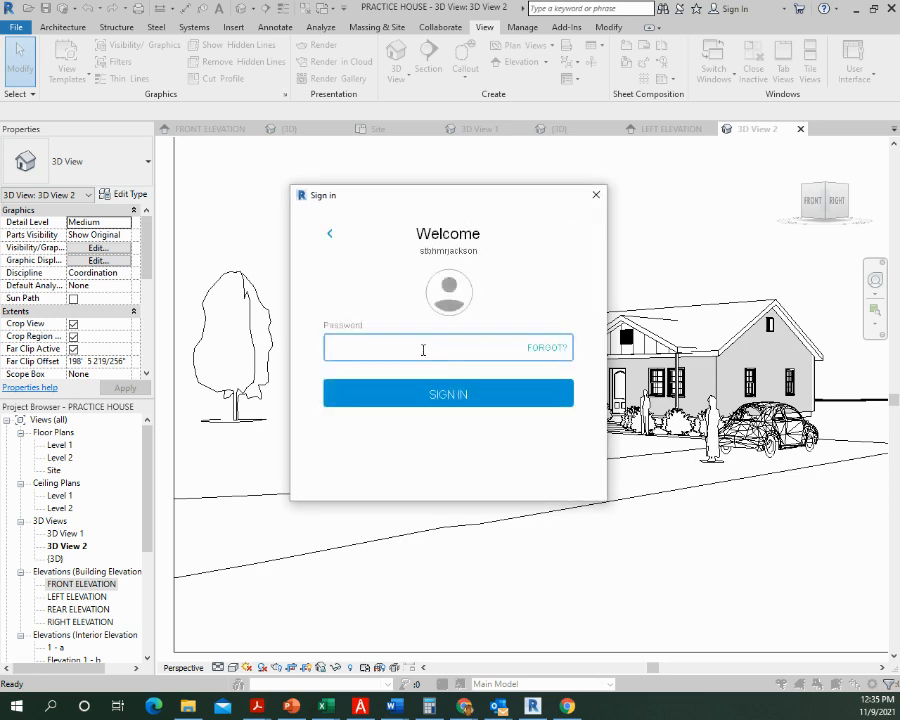
Sign in with the account password and 2-step verification code, then dismiss the Username Changed notice.
type("•••••••••")
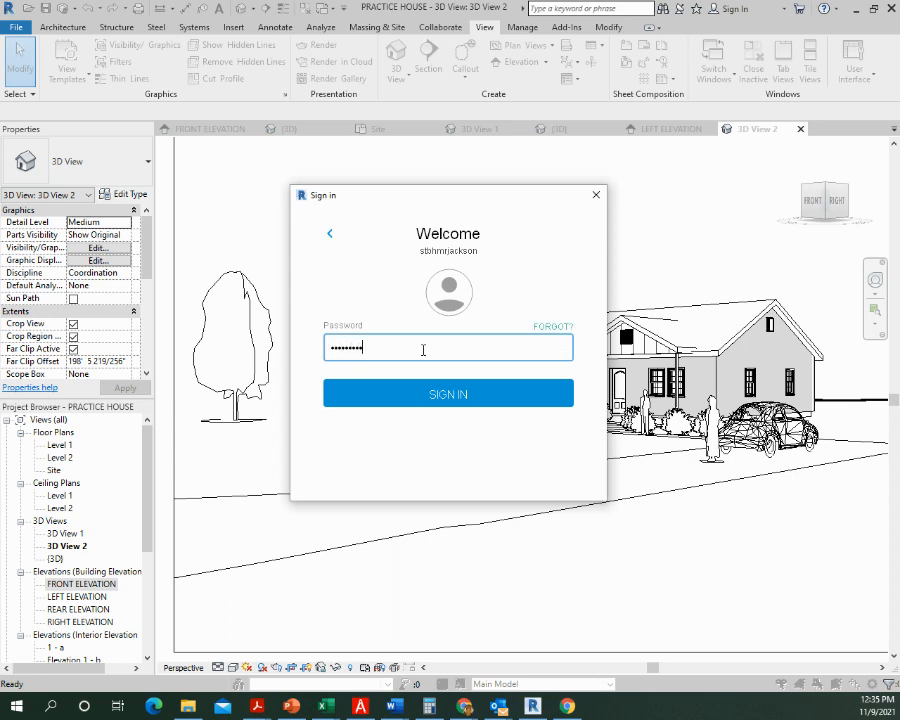
type("•")
left_click(460, 397)
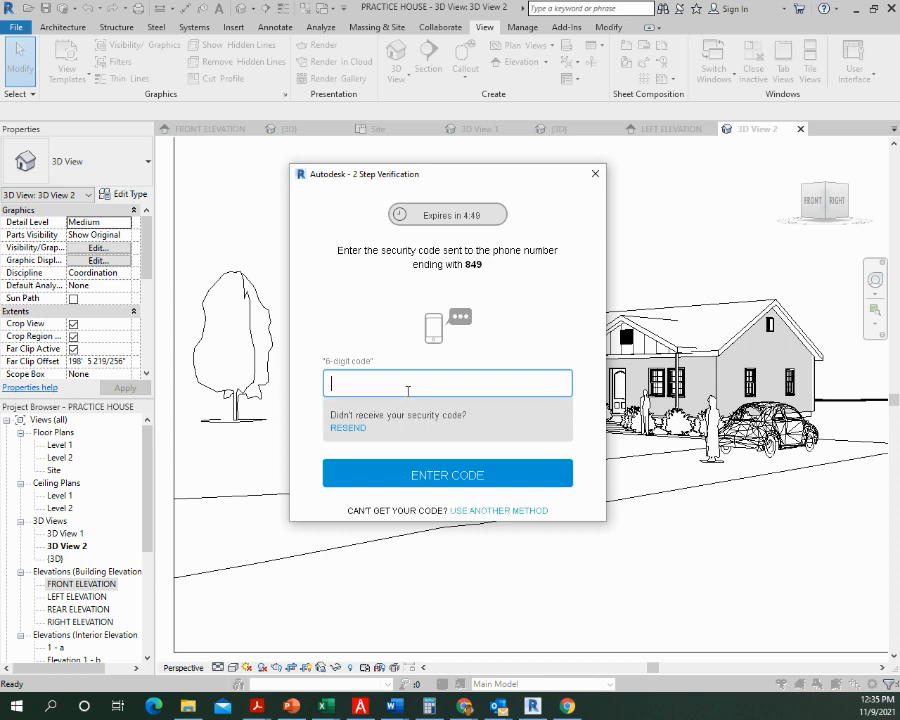
left_click(482, 478)
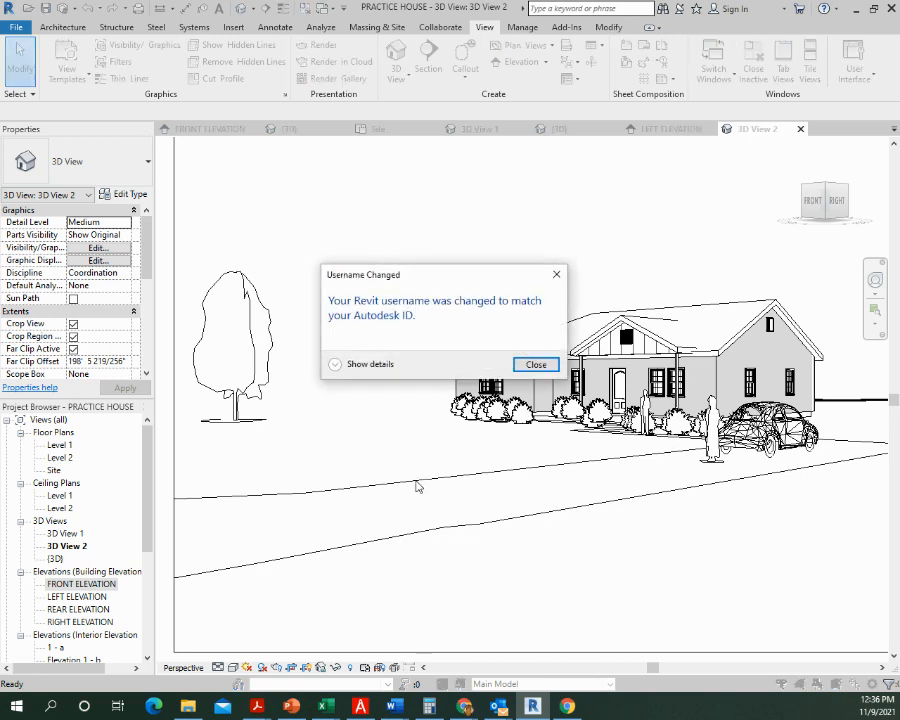
left_click(538, 367)
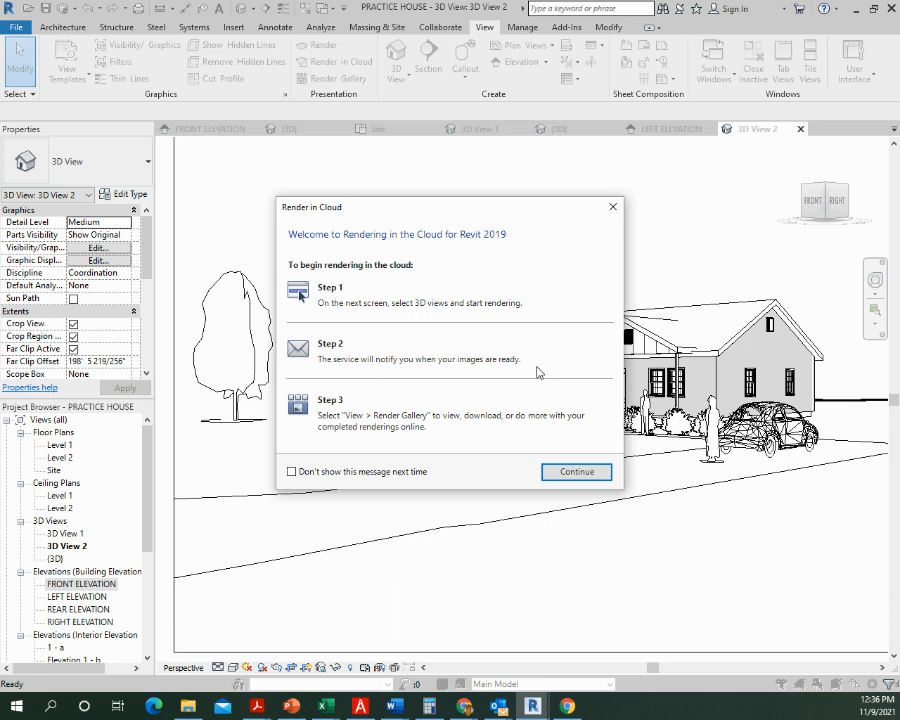
Send 3D View 2 to the cloud as a Standard-quality Medium still image, uploading in the background.
left_click(570, 473)
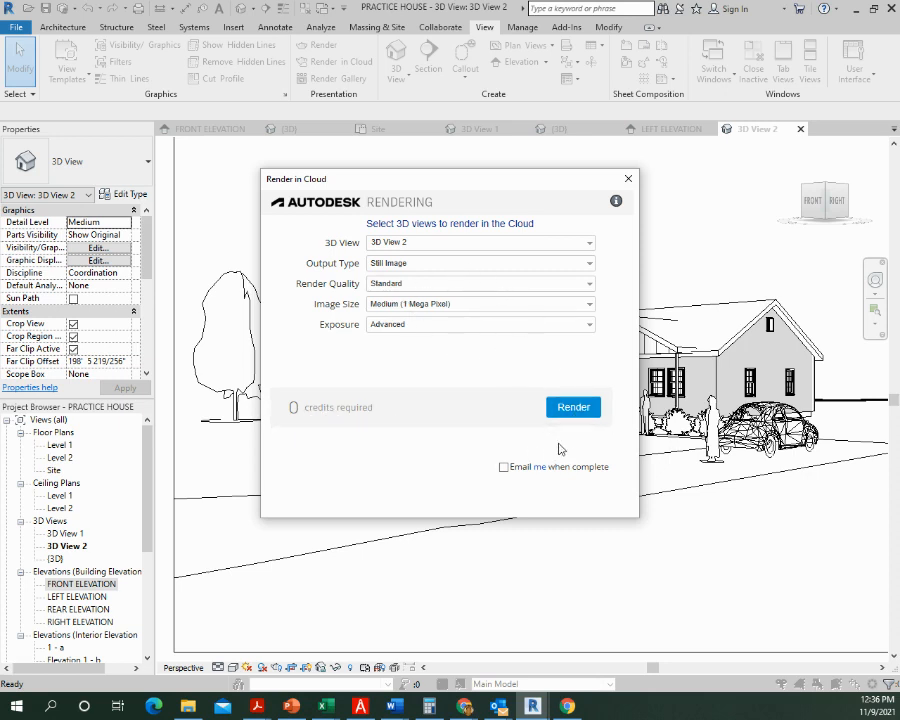
left_click(573, 407)
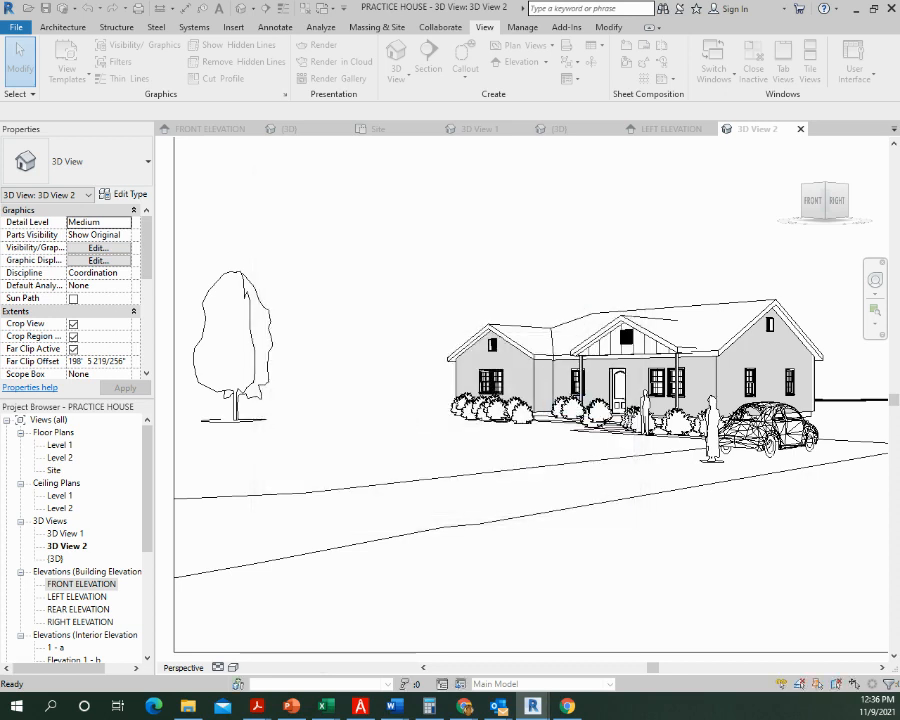
left_click_drag(232, 252, 395, 175)
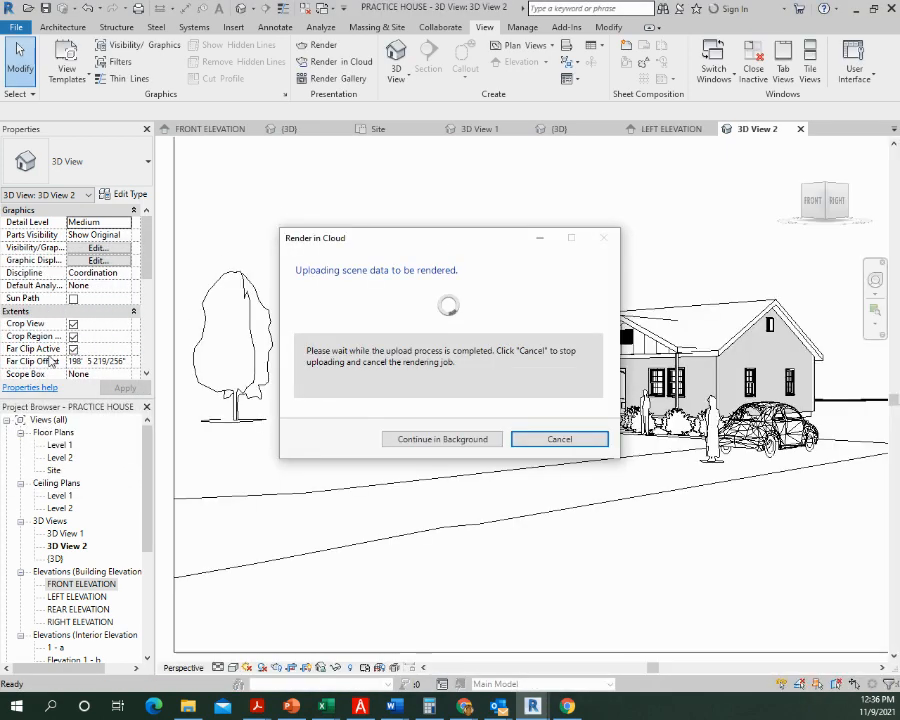
left_click(387, 433)
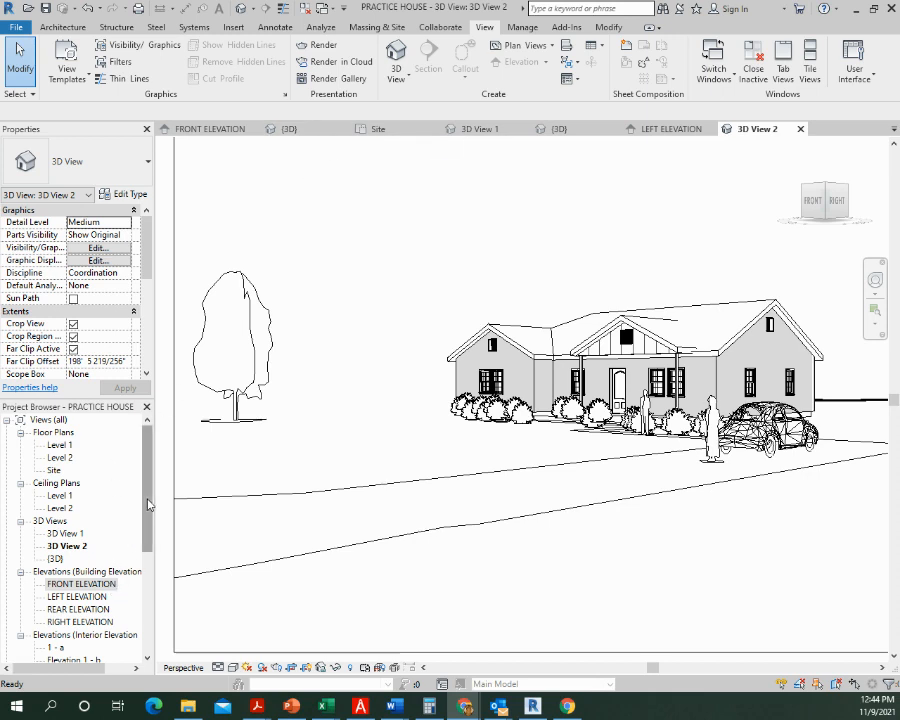
Bring the Chrome window showing PRACTICE HOUSE.rvt's finished cloud render in Autodesk Rendering over Revit.
left_click_drag(148, 498, 145, 567)
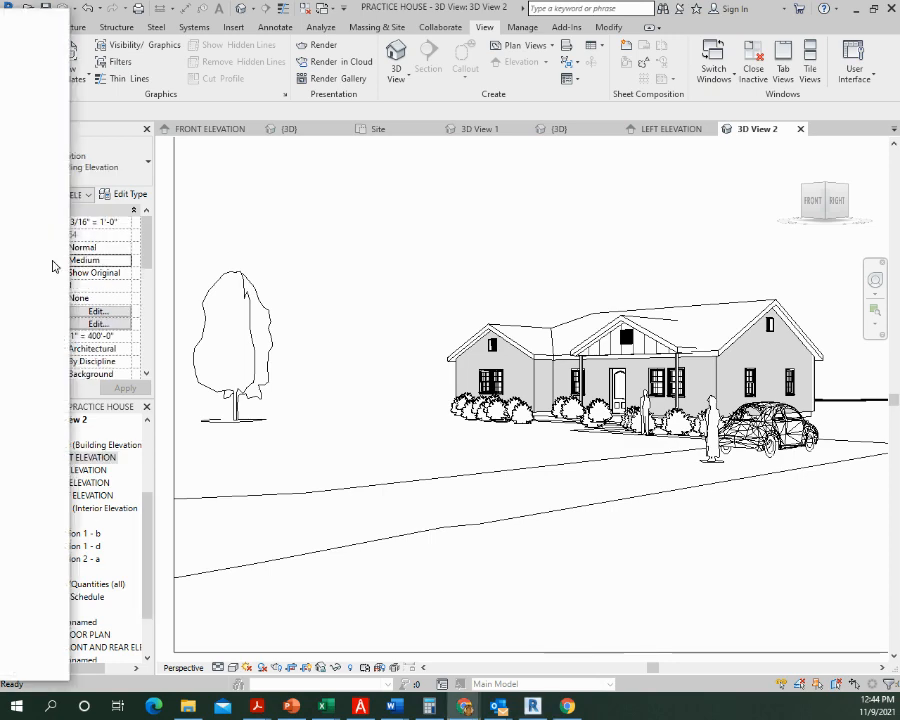
left_click(84, 247)
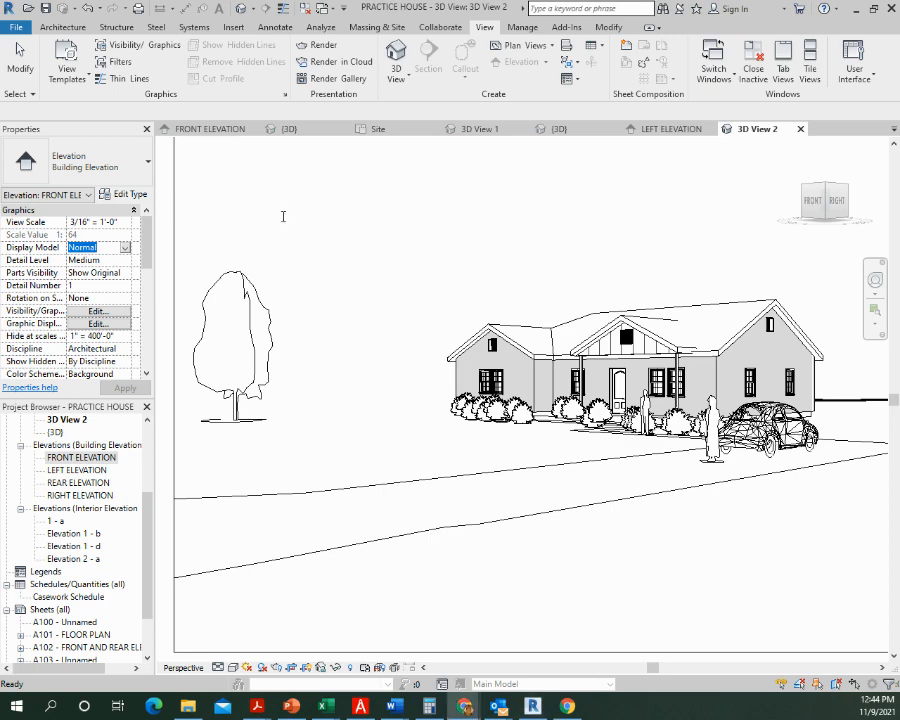
left_click_drag(0, 91, 771, 8)
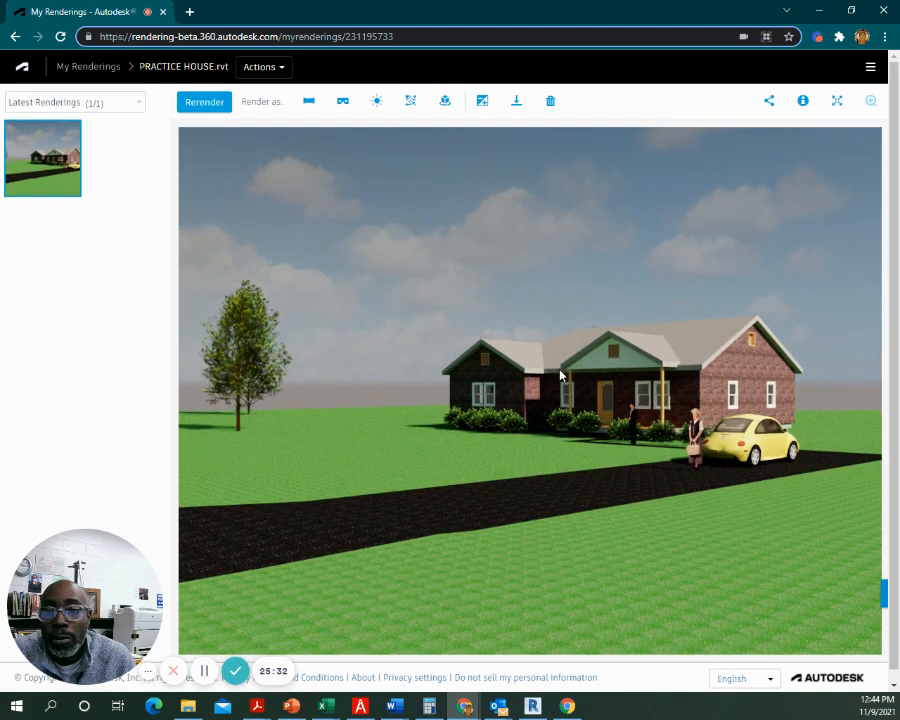
Return to My Renderings to see all 11 projects, with PRACTICE HOUSE.rvt's new render first.
left_click(86, 70)
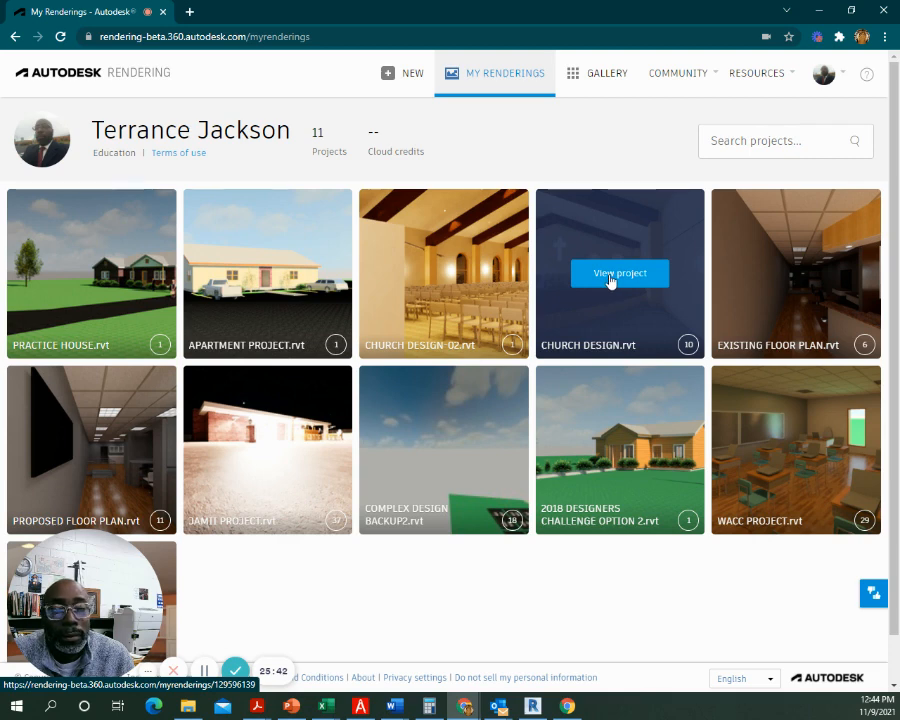
Open CHURCH DESIGN.rvt, pan around its church interior panorama, then return to My Renderings.
left_click(610, 280)
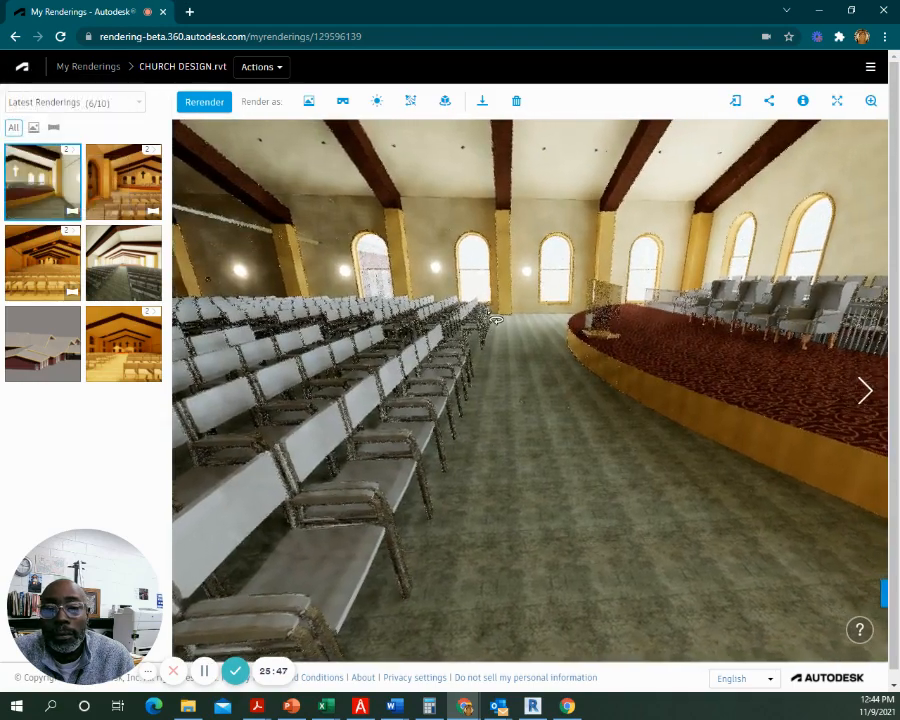
left_click_drag(494, 319, 384, 288)
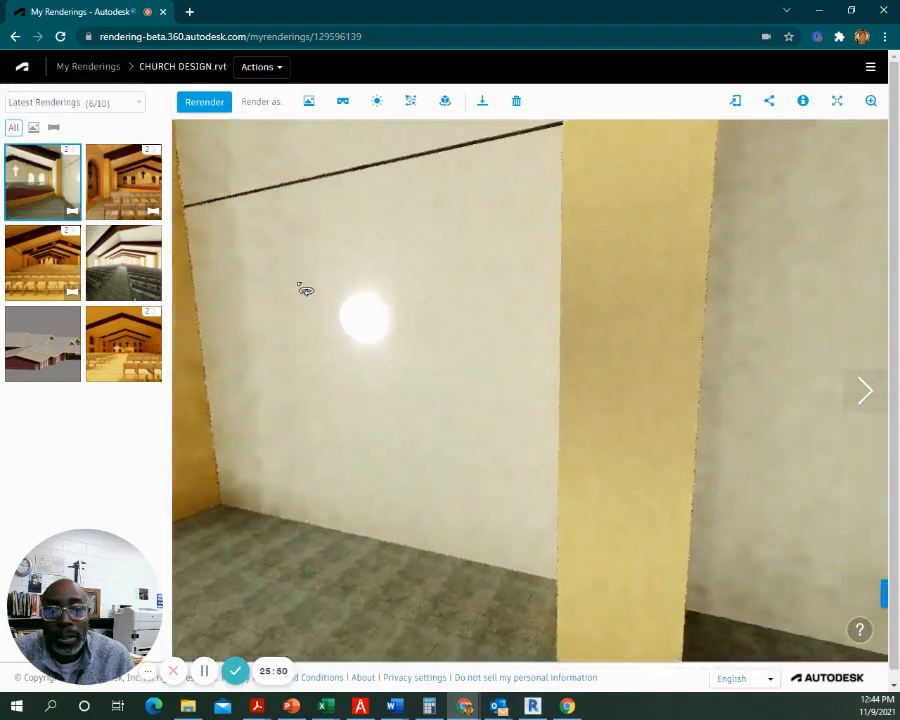
left_click_drag(305, 290, 393, 280)
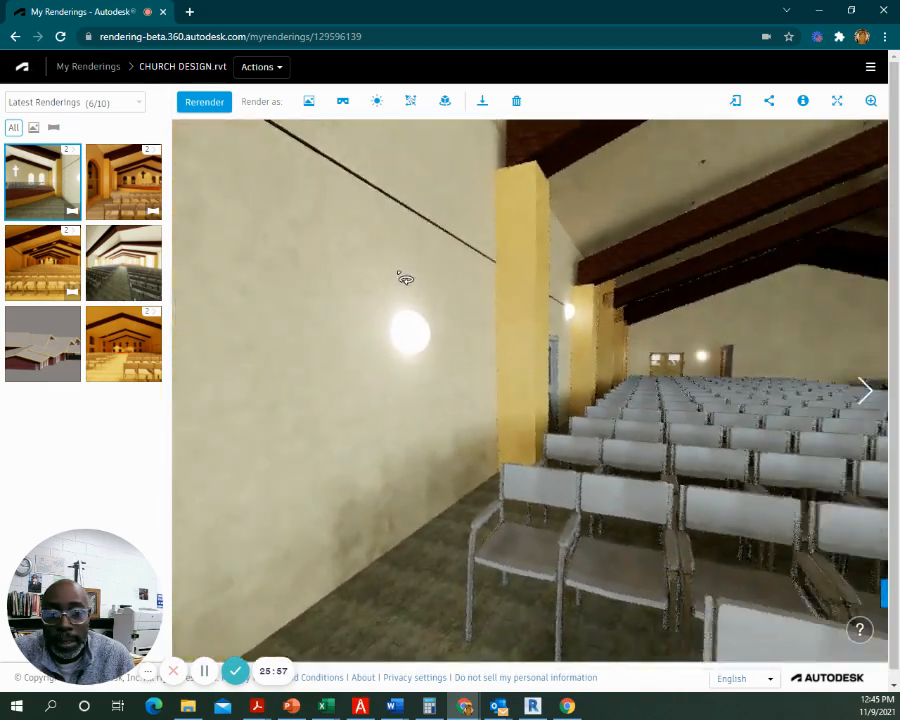
left_click_drag(405, 279, 585, 275)
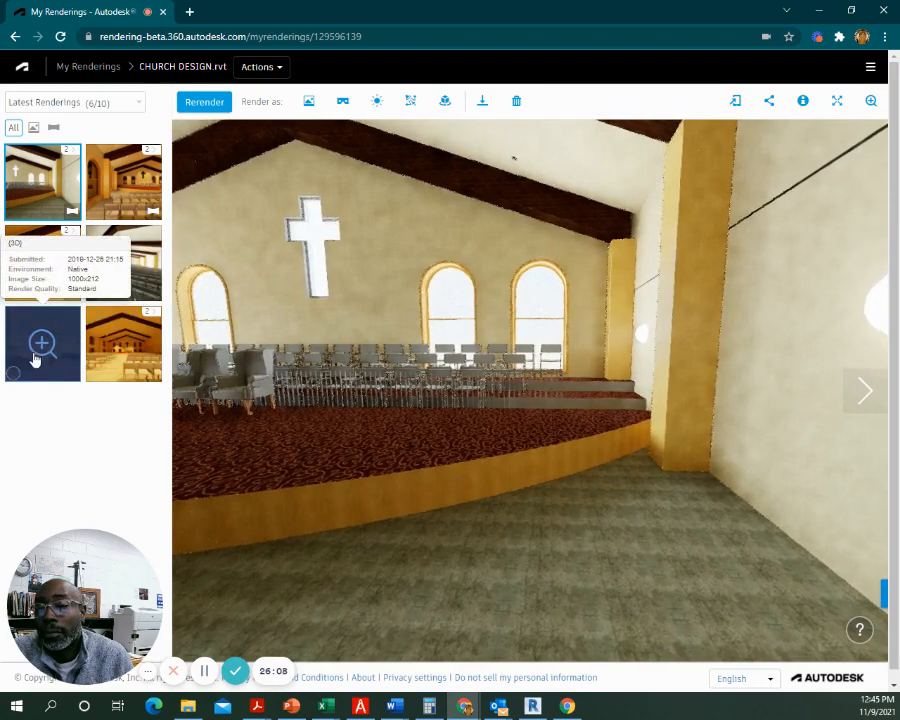
left_click(102, 68)
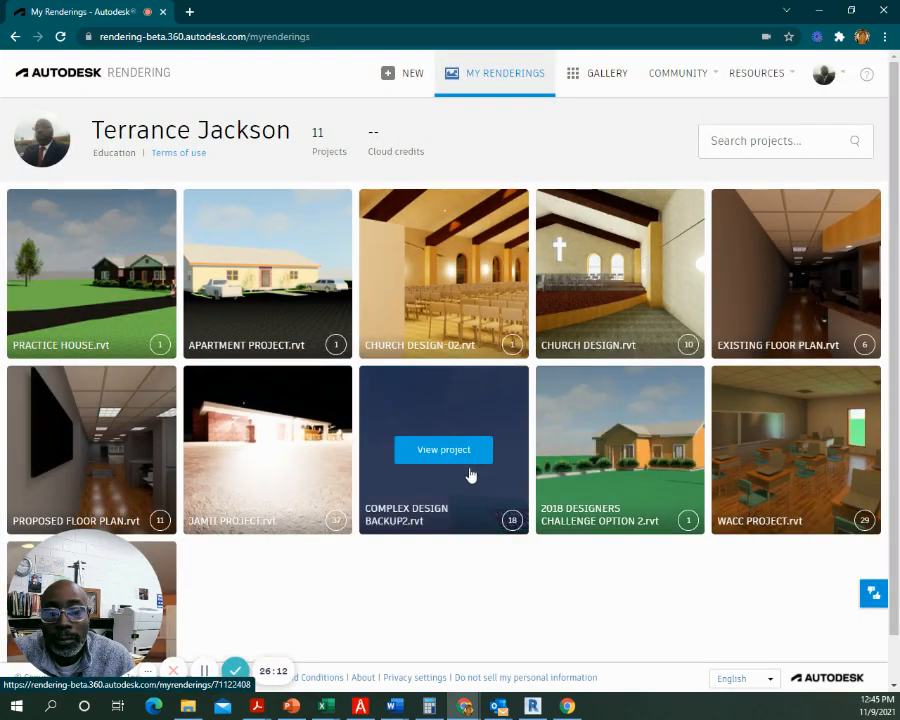
left_click(441, 449)
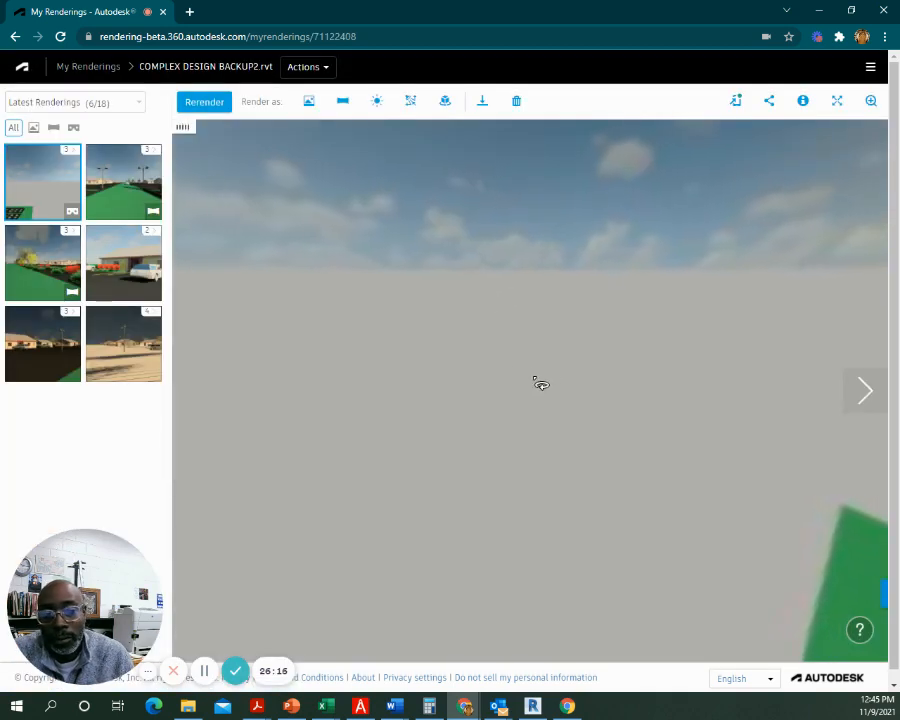
left_click_drag(534, 378, 460, 265)
left_click_drag(481, 440, 473, 492)
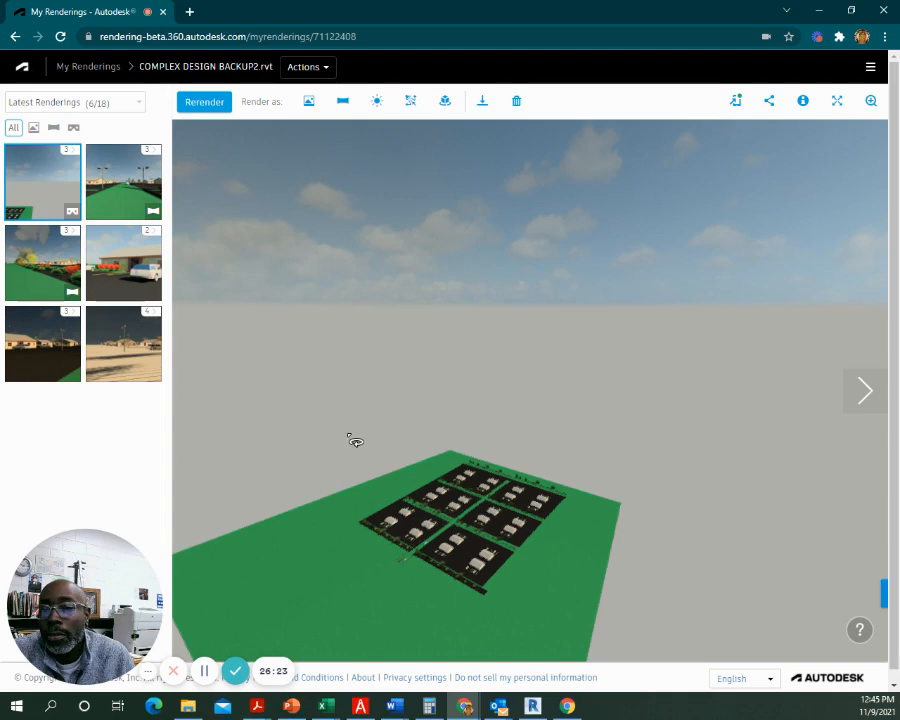
left_click(124, 346)
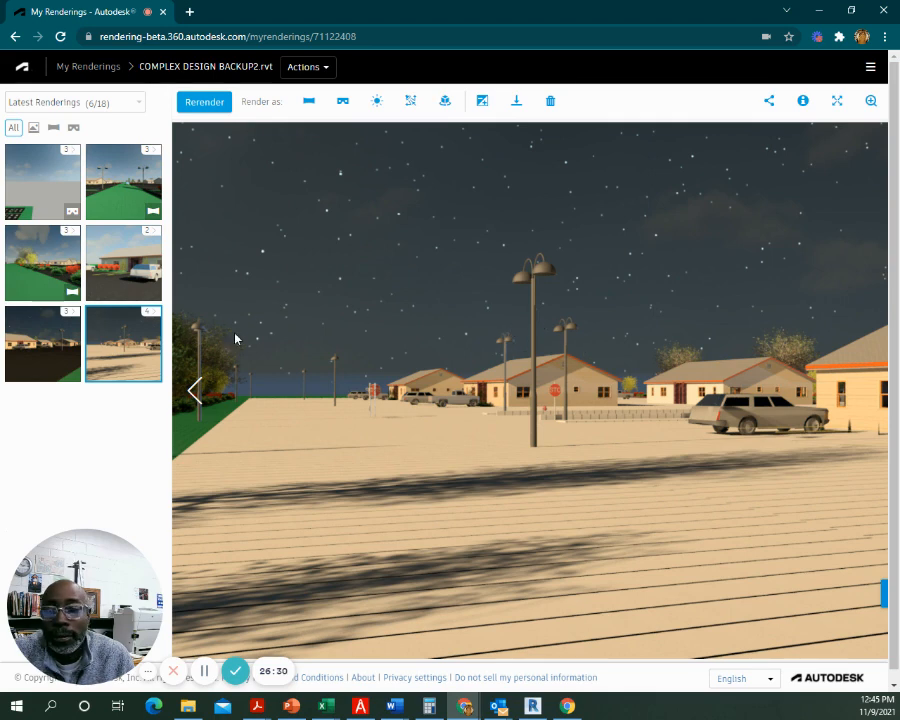
left_click(41, 342)
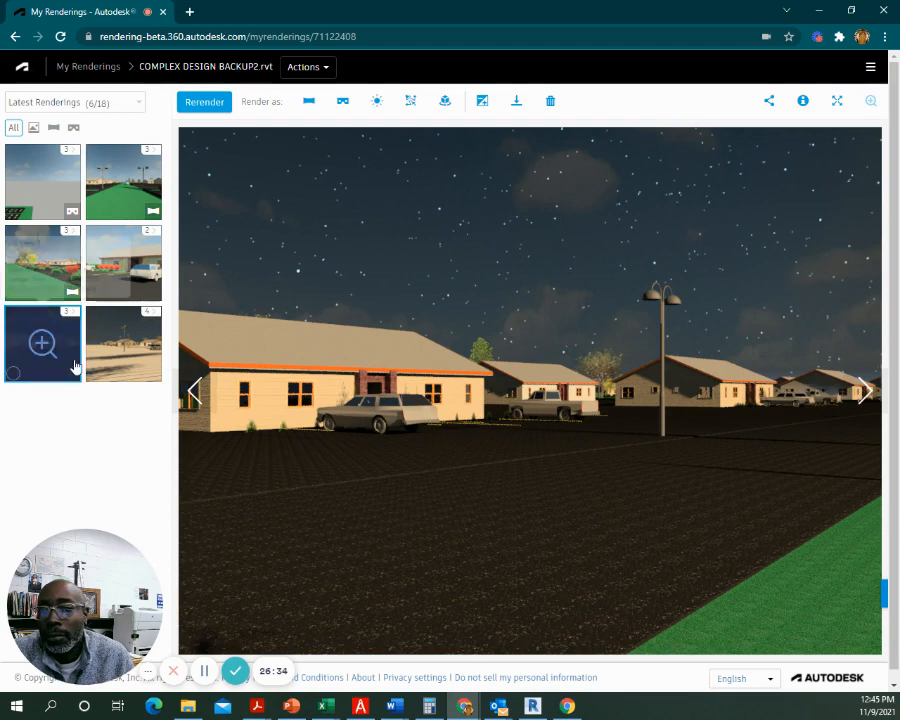
left_click(100, 67)
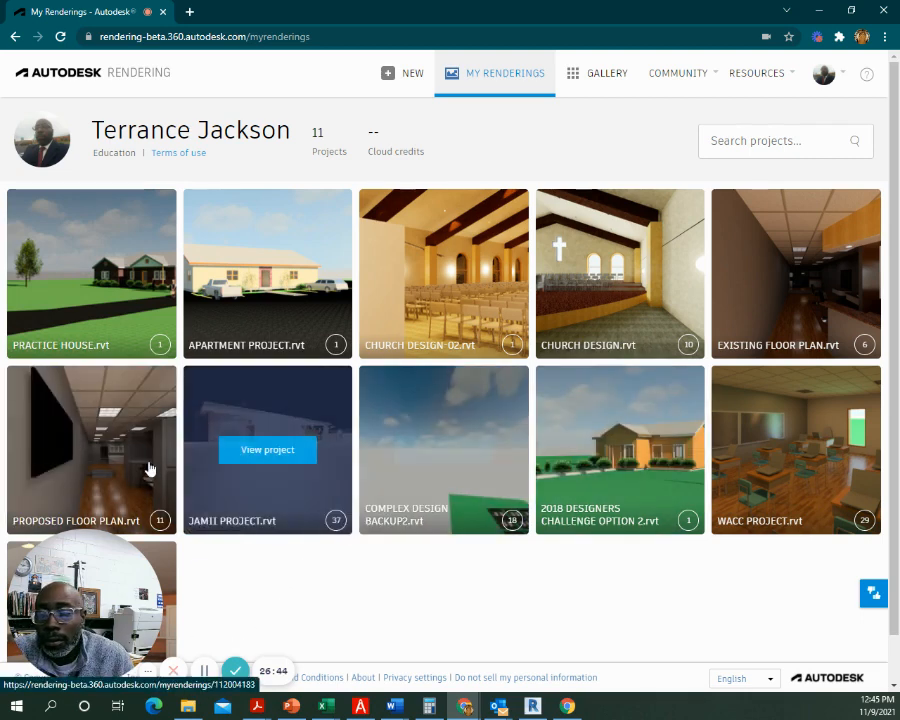
scroll(170, 405, "down", 1)
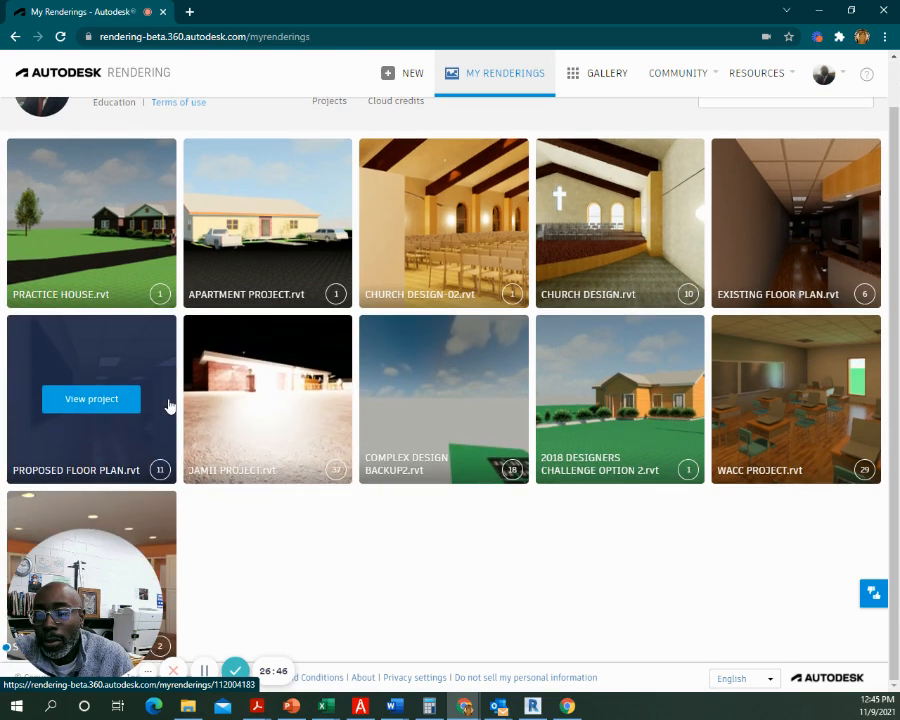
left_click(148, 515)
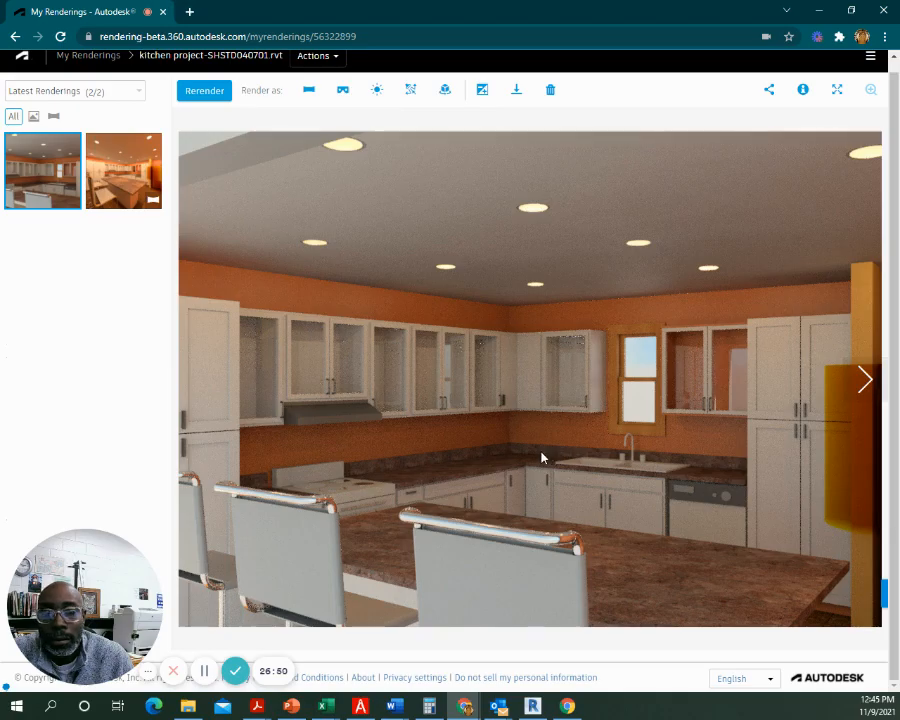
left_click(120, 184)
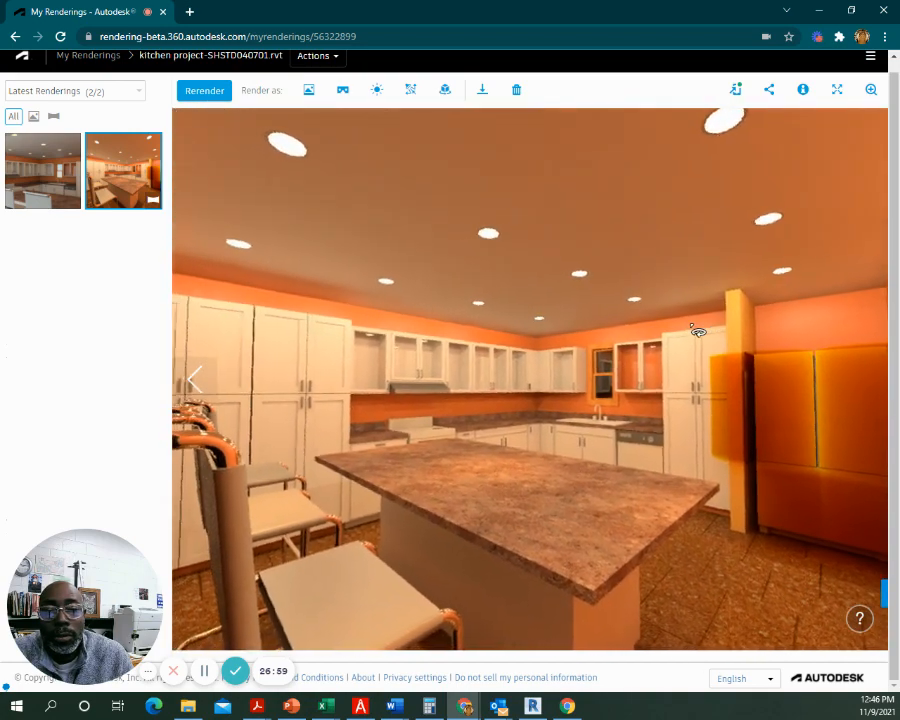
left_click_drag(697, 331, 801, 331)
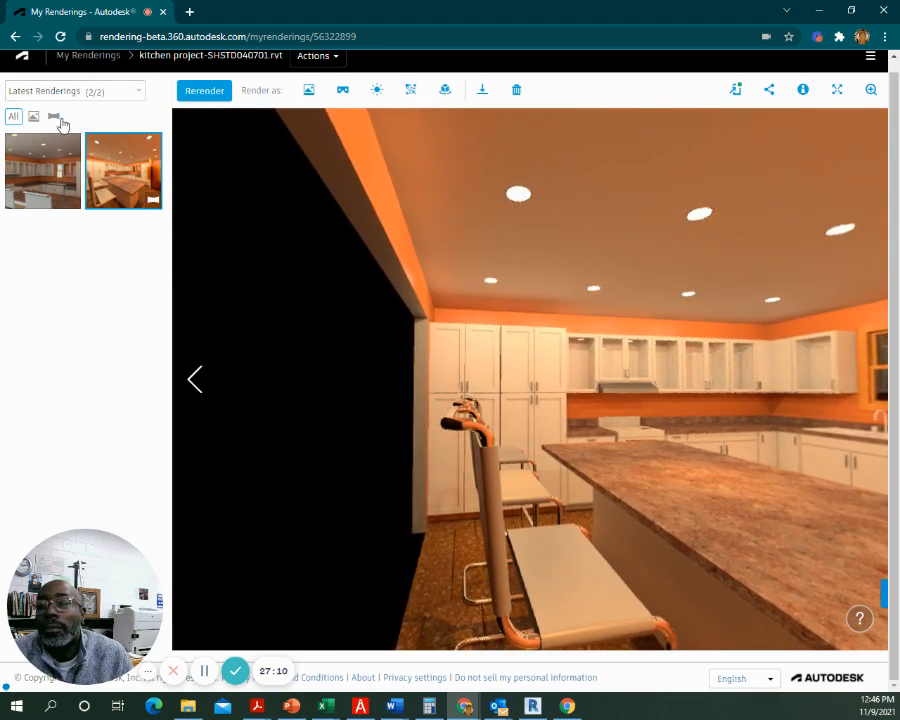
left_click(43, 172)
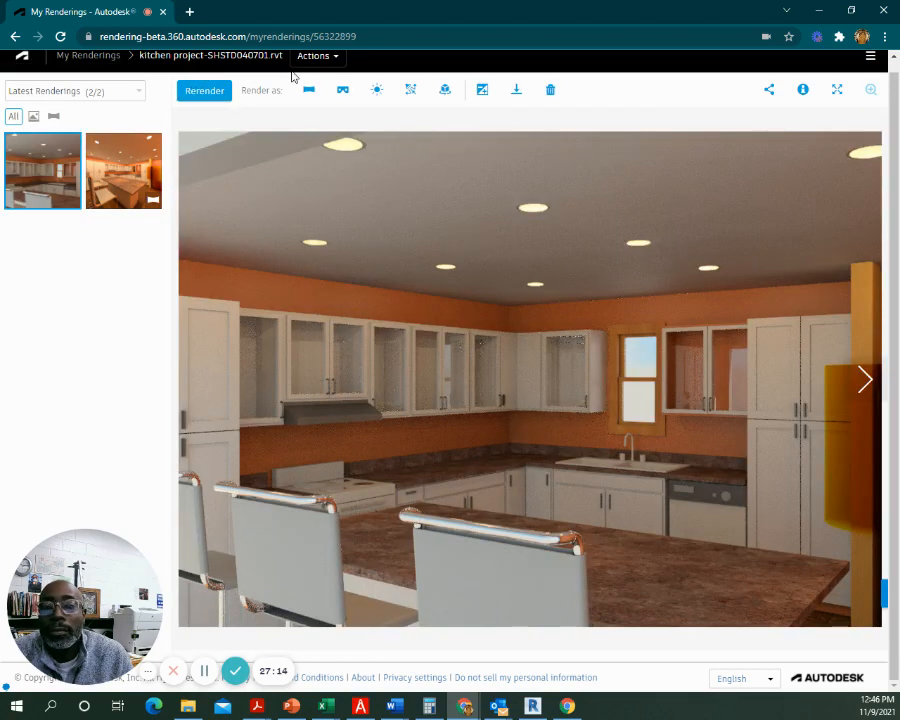
left_click(113, 62)
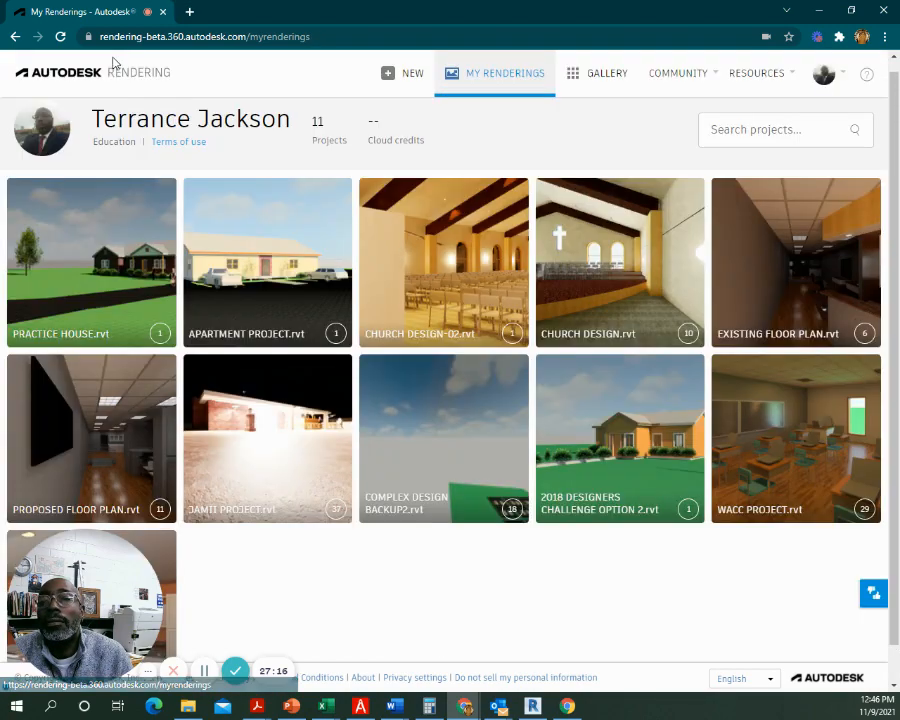
Open JAMII PROJECT.rvt's renderings and select its night-time exterior render of the brick building.
left_click(257, 440)
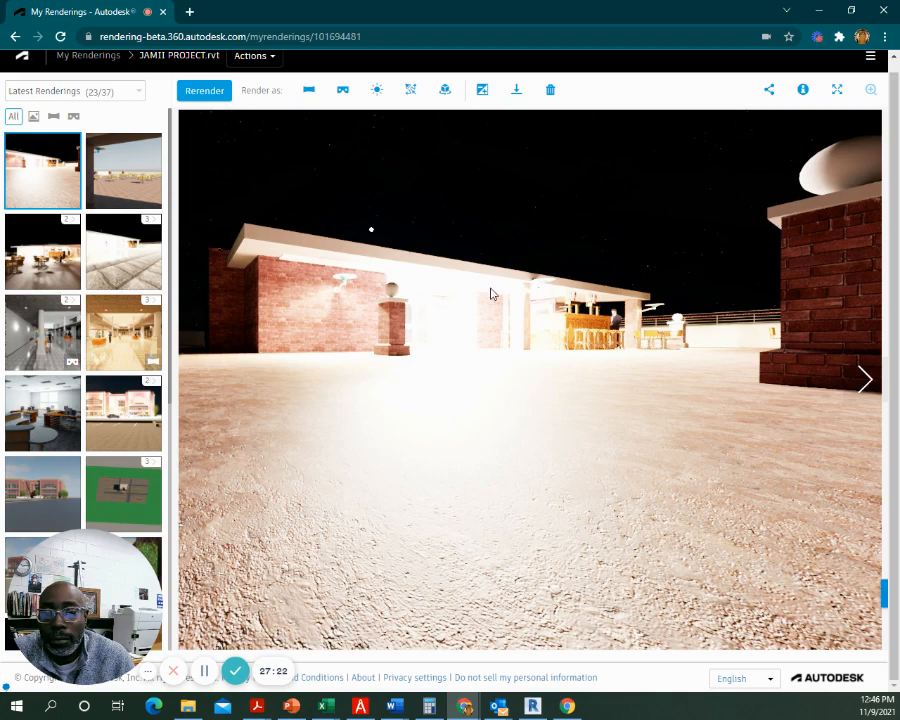
mouse_move(41, 507)
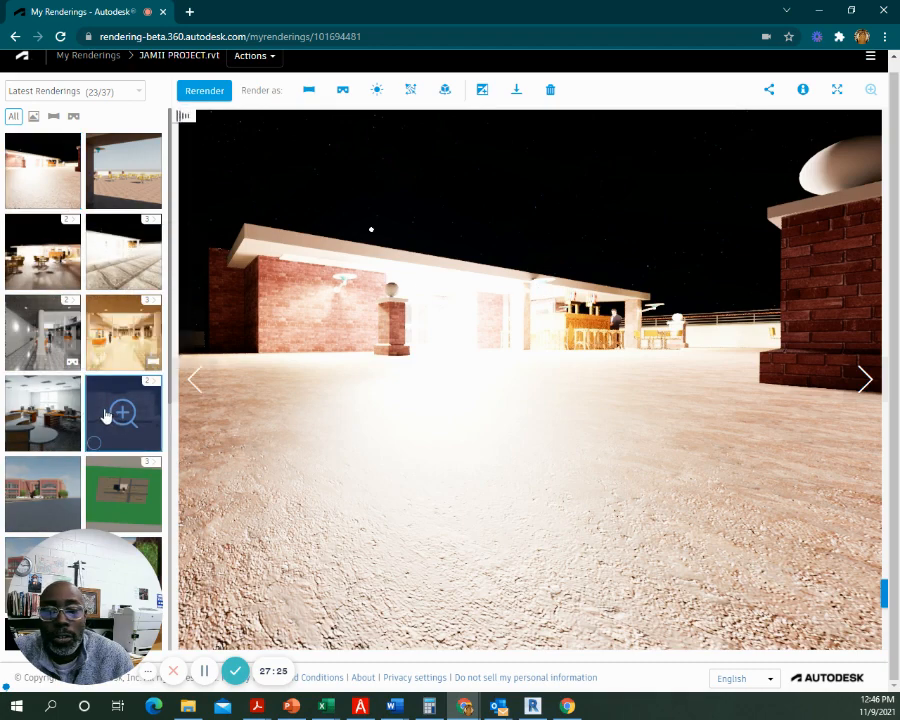
left_click(110, 415)
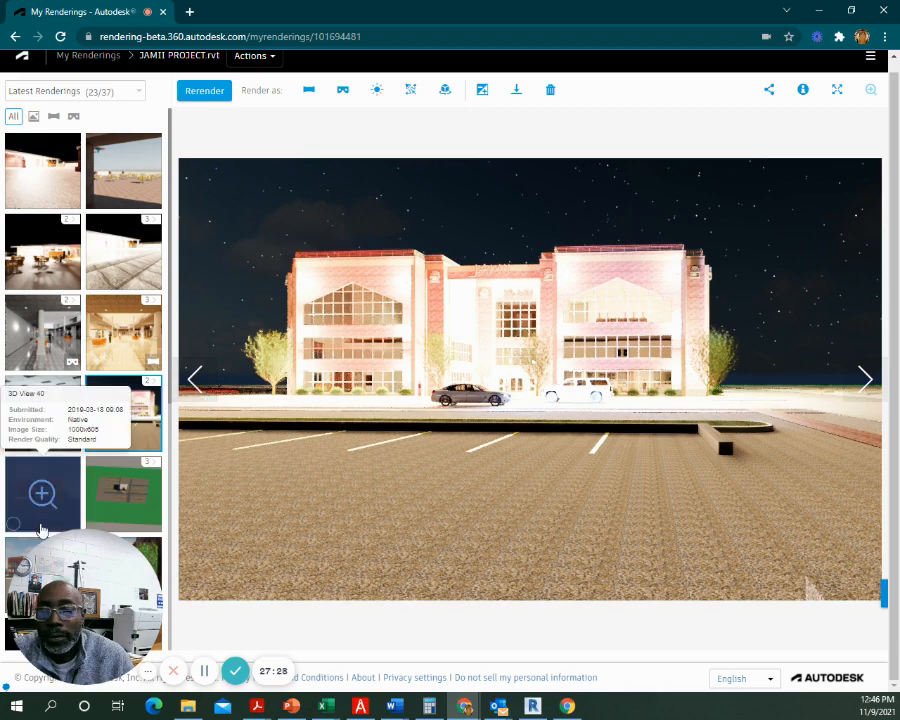
scroll(64, 446, "down", 5)
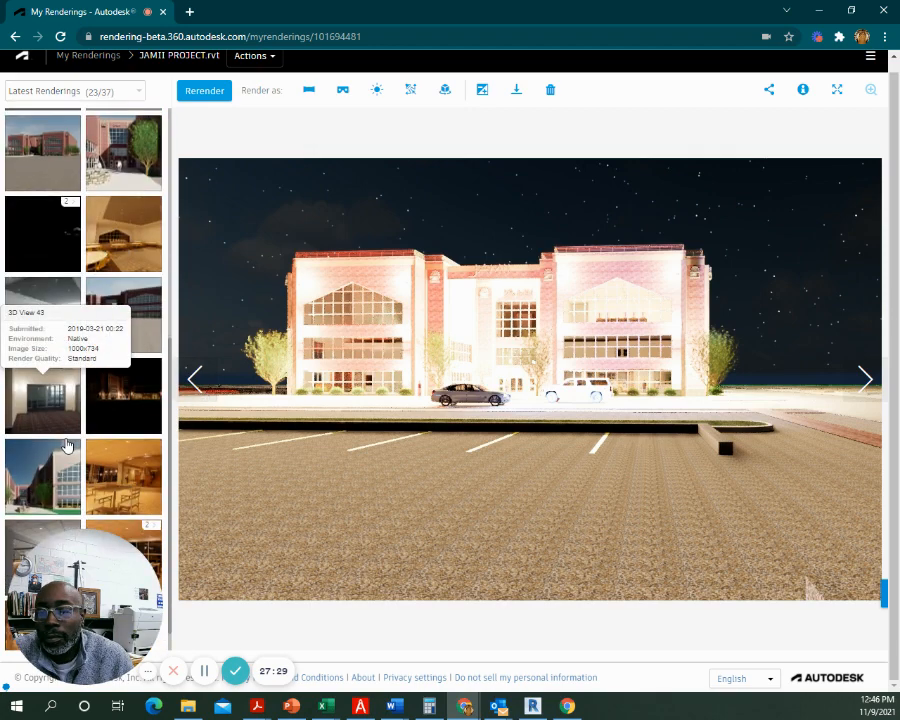
left_click(119, 396)
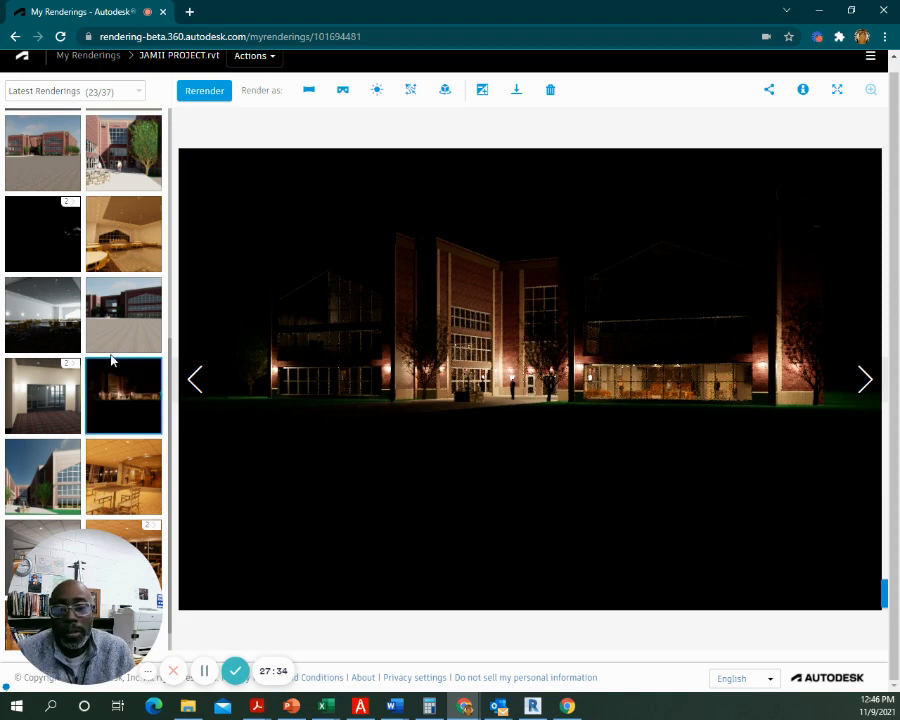
mouse_move(106, 327)
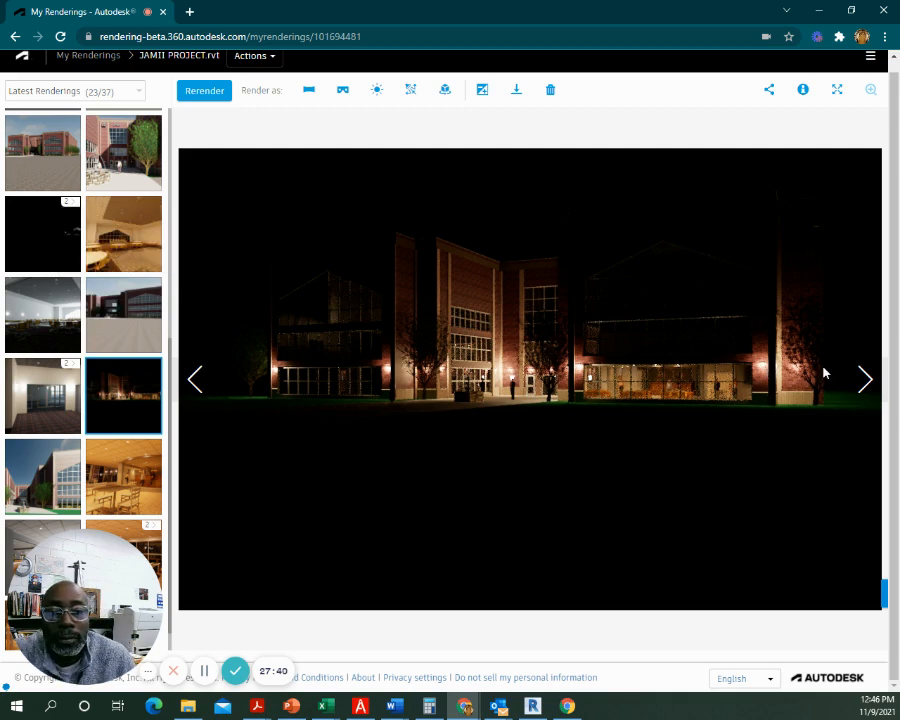
Step through the daytime exterior, cafe and lounge renders to the columned corridor interior.
left_click(865, 379)
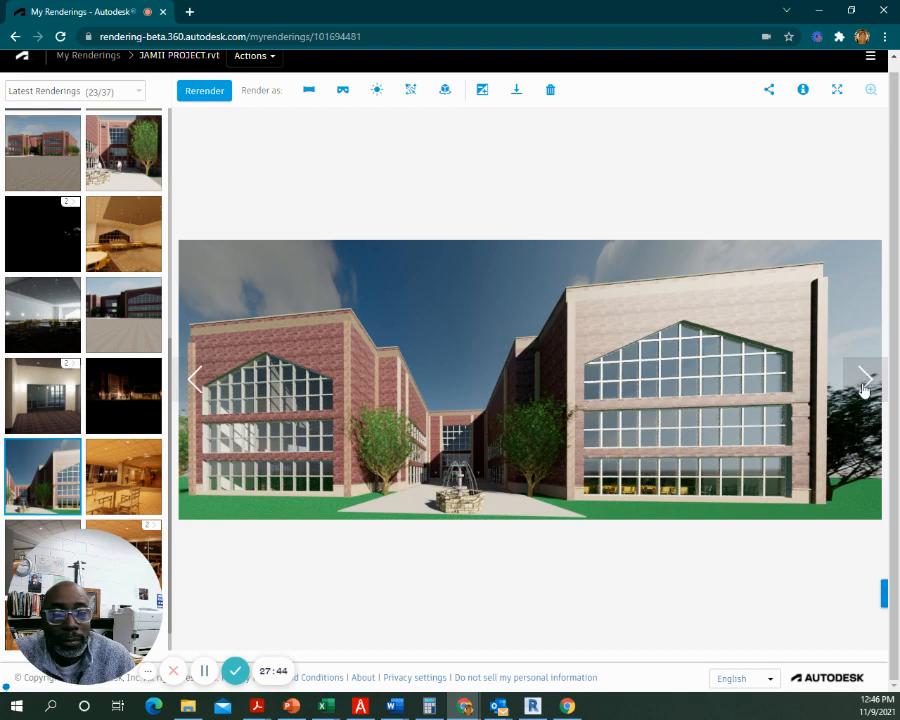
left_click(864, 377)
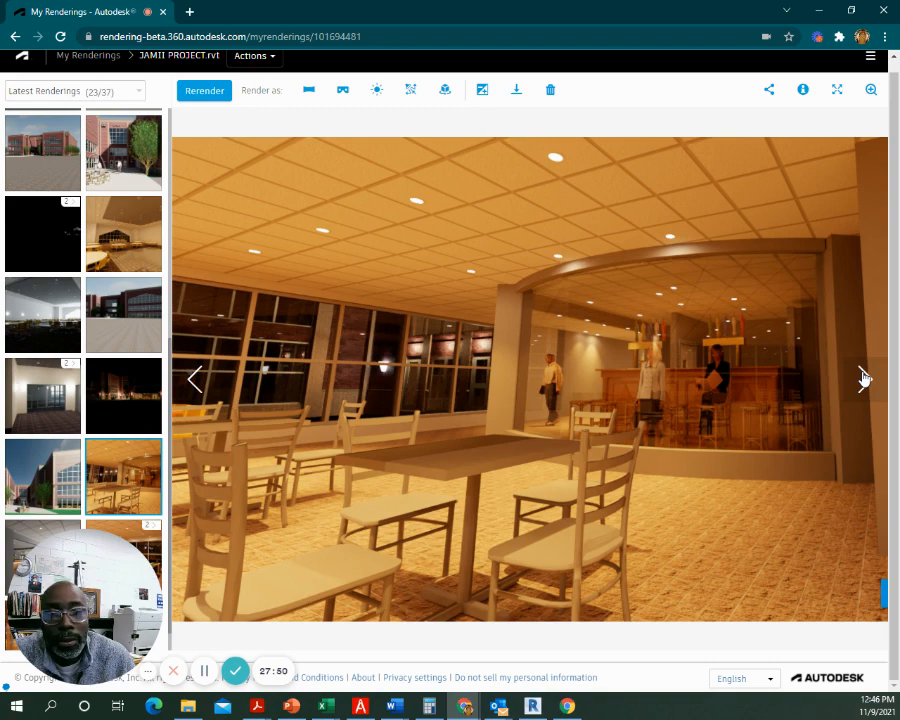
left_click(864, 377)
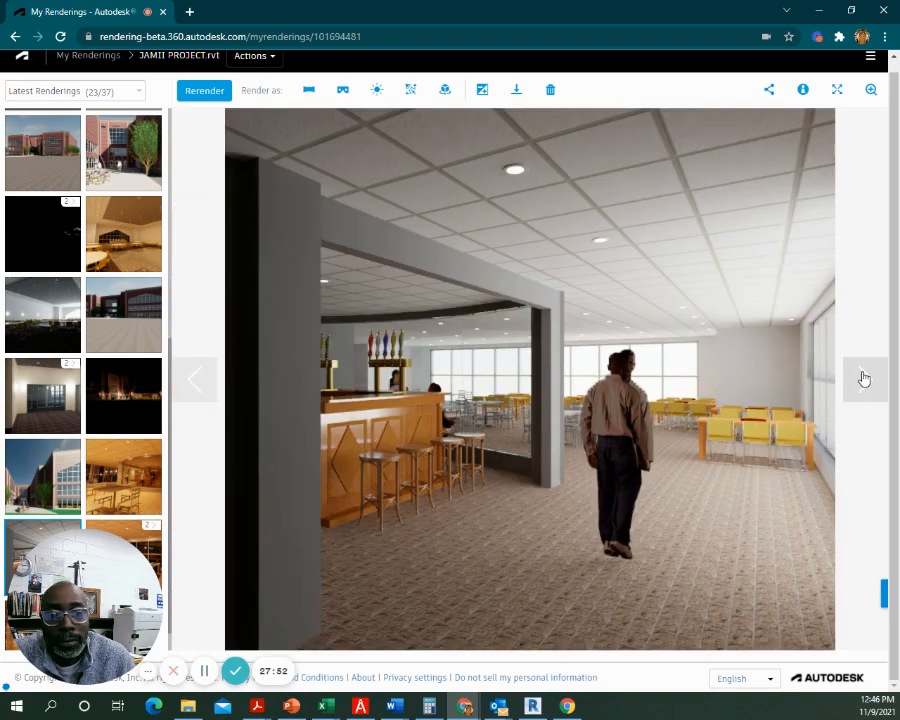
left_click(865, 381)
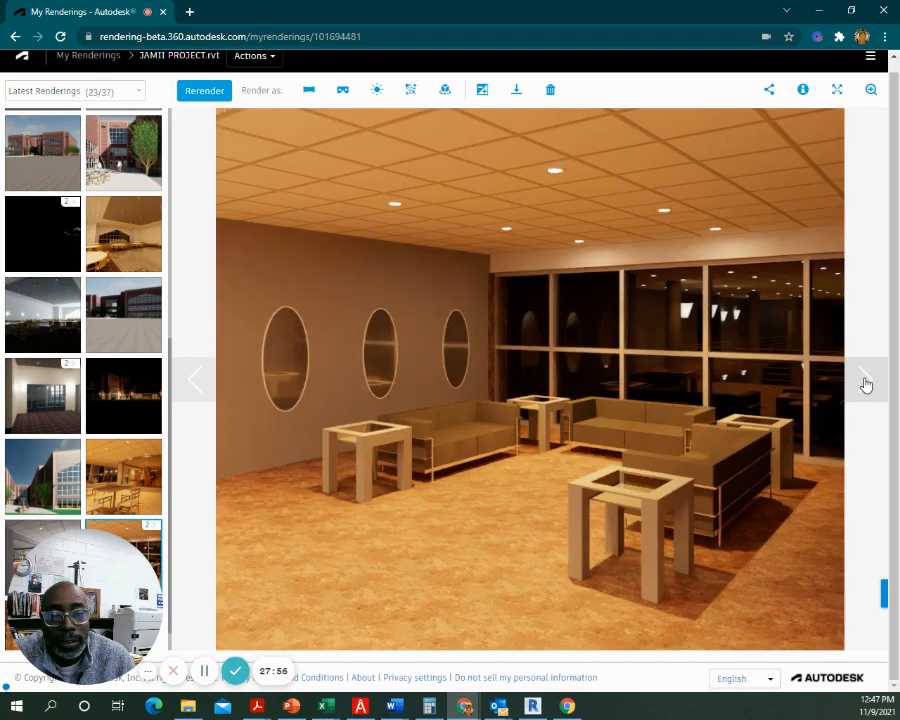
left_click(866, 384)
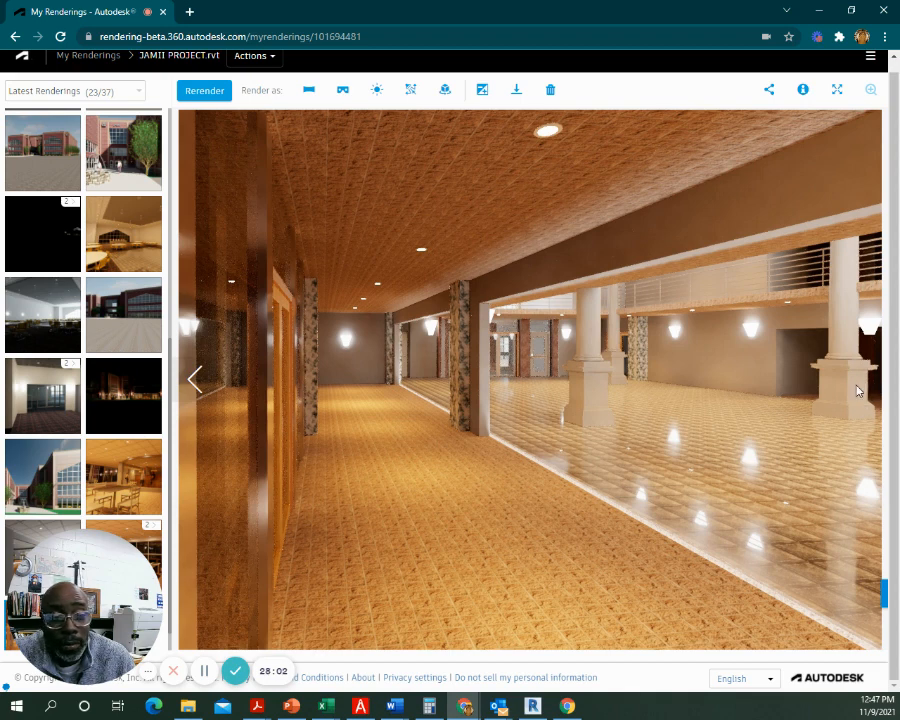
scroll(40, 385, "down", 3)
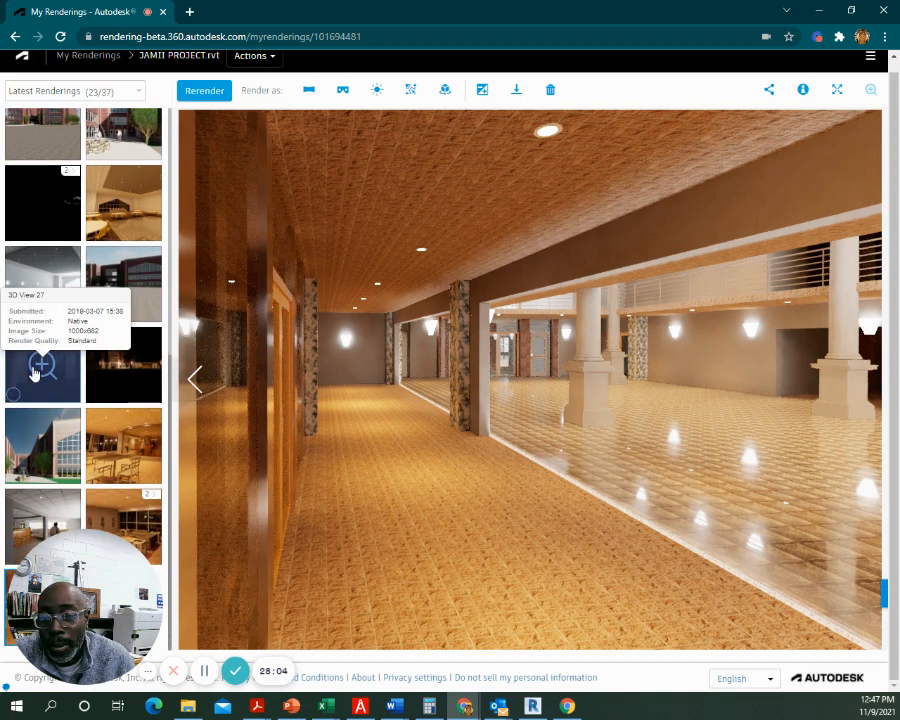
scroll(40, 372, "down", 3)
scroll(40, 371, "up", 1)
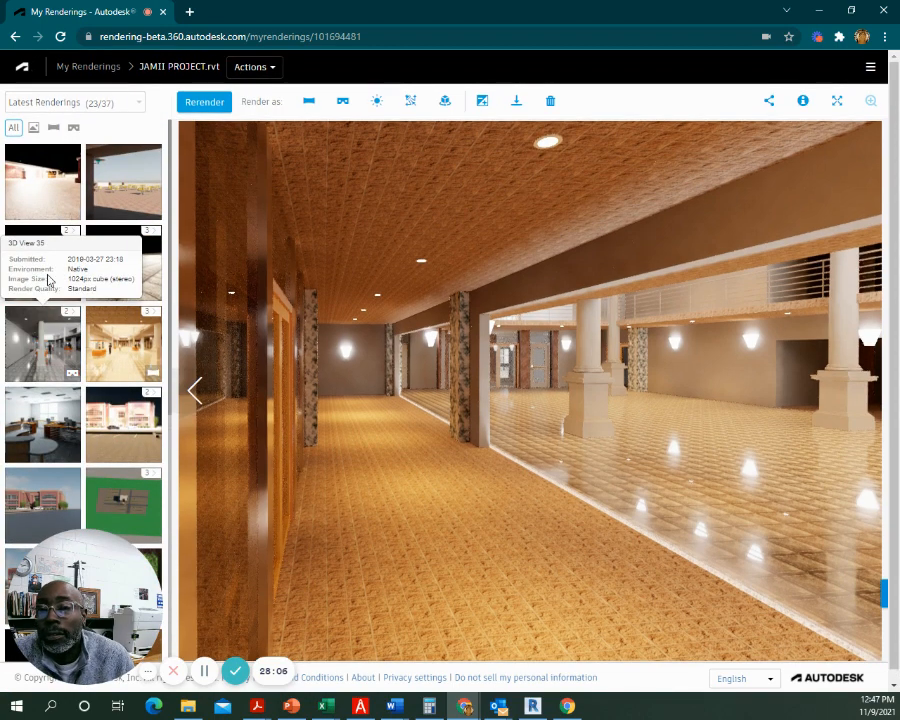